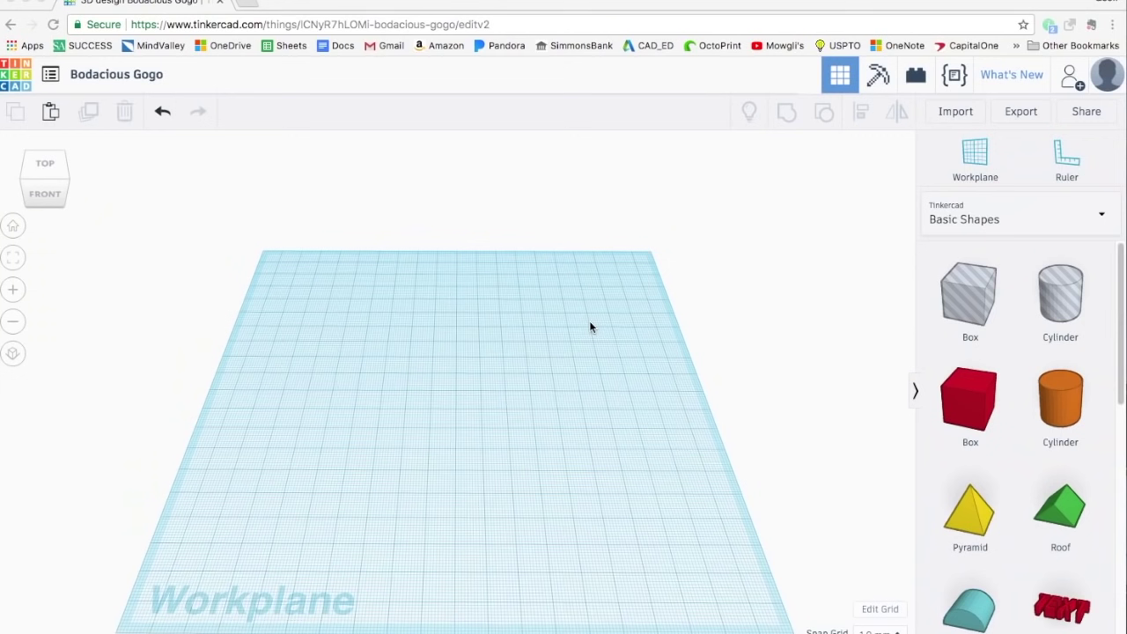
Step: Place an Extrusion shape from the Featured Shape Generators near the middle of the workplane
{"action": "left_click", "coordinate": [987, 220]}
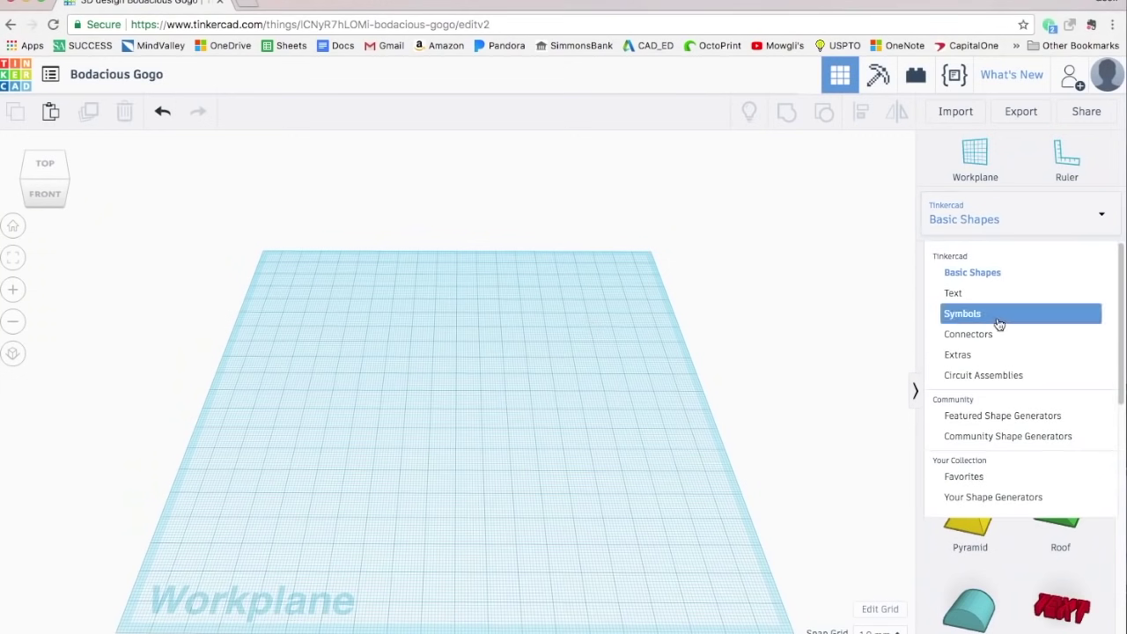
{"action": "left_click", "coordinate": [1007, 420]}
{"action": "scroll", "coordinate": [1004, 423], "scroll_direction": "down", "scroll_amount": 5}
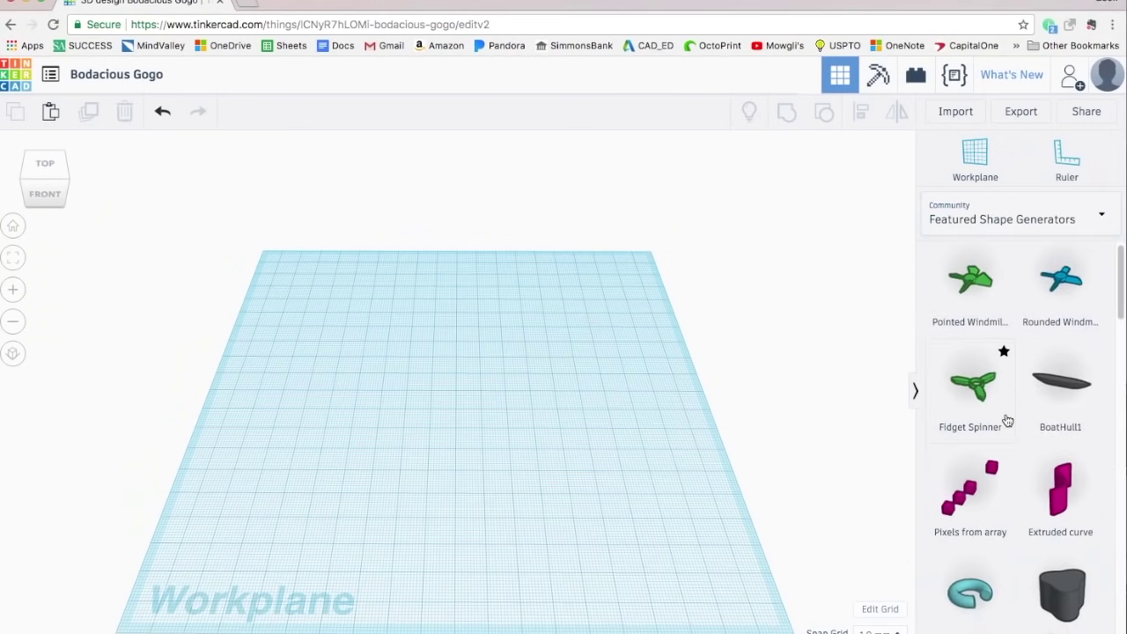
{"action": "left_click_drag", "start_coordinate": [974, 460], "coordinate": [429, 434]}
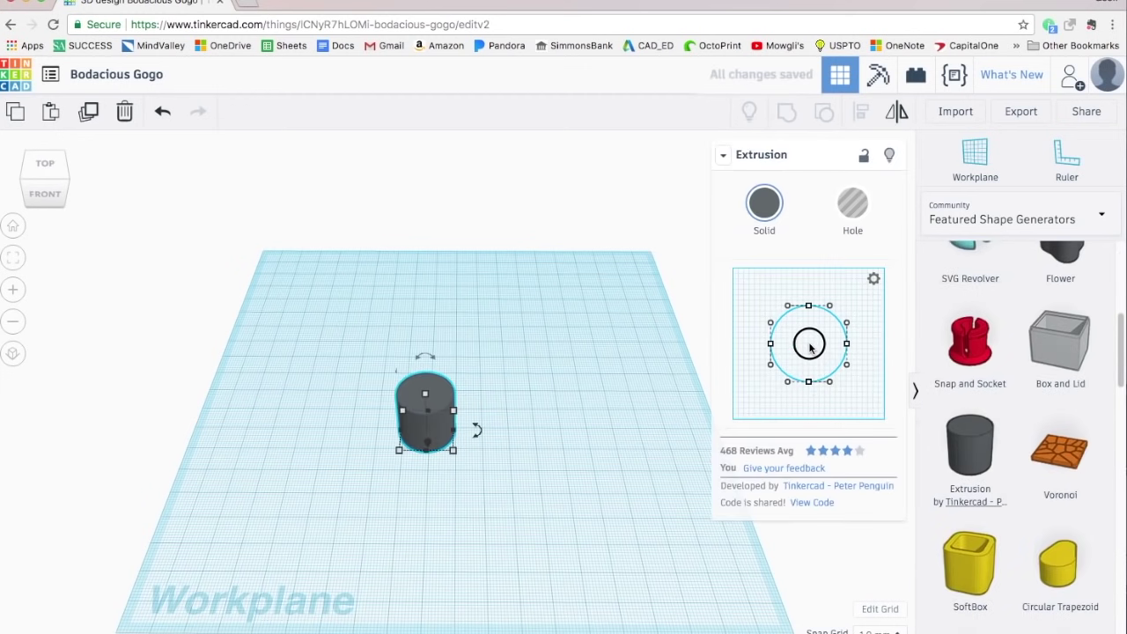
{"action": "left_click_drag", "start_coordinate": [810, 348], "coordinate": [831, 378]}
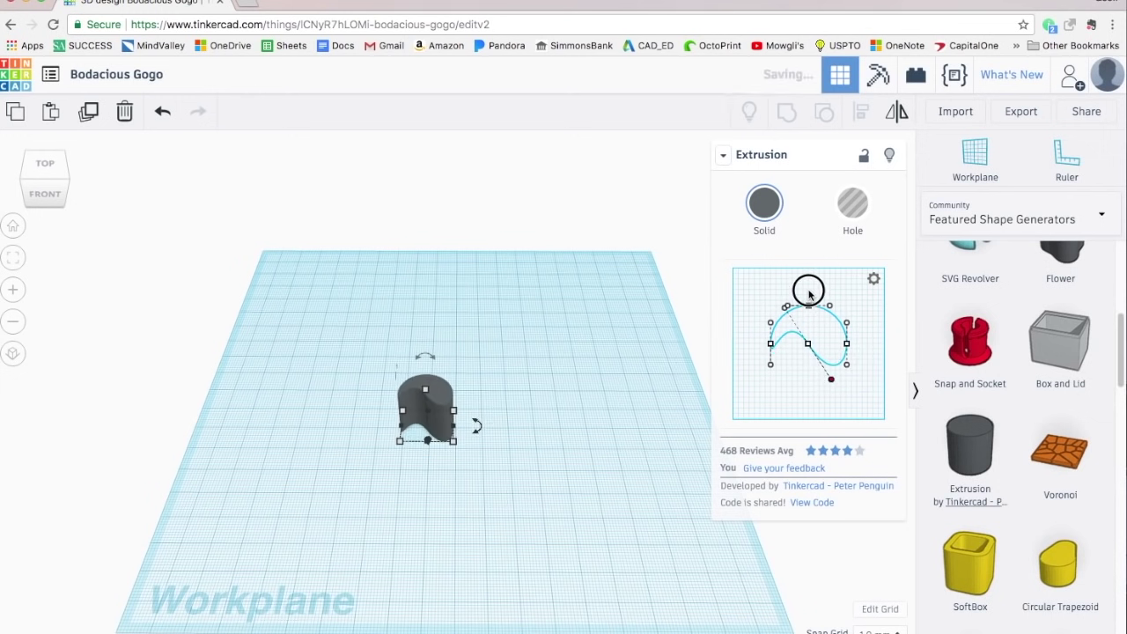
{"action": "left_click_drag", "start_coordinate": [809, 295], "coordinate": [818, 287]}
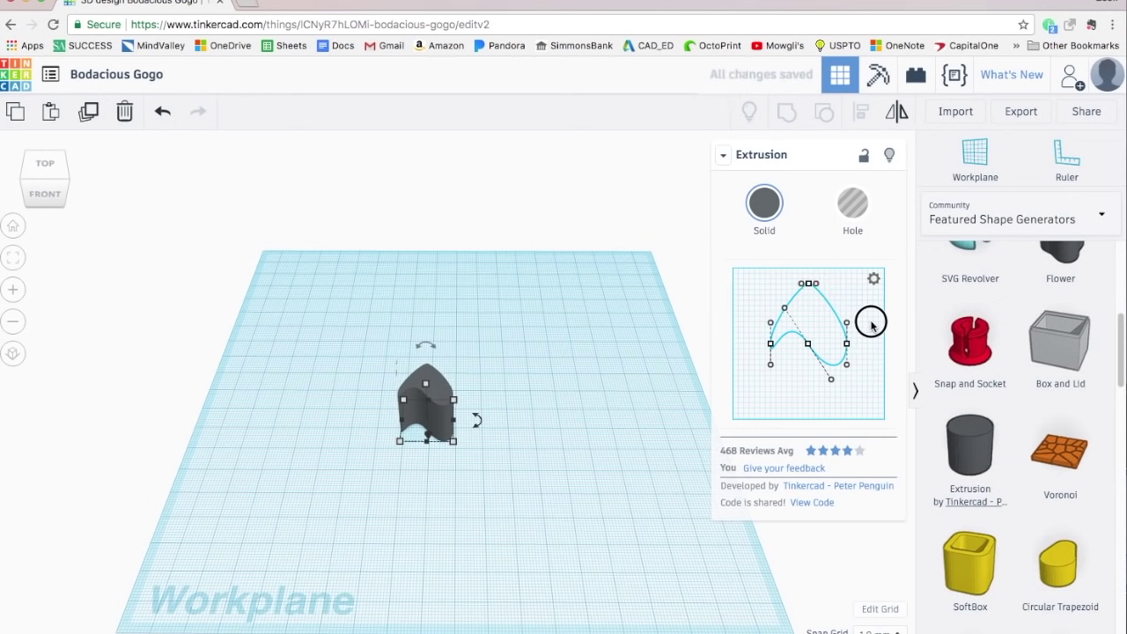
{"action": "left_click_drag", "start_coordinate": [871, 324], "coordinate": [877, 303]}
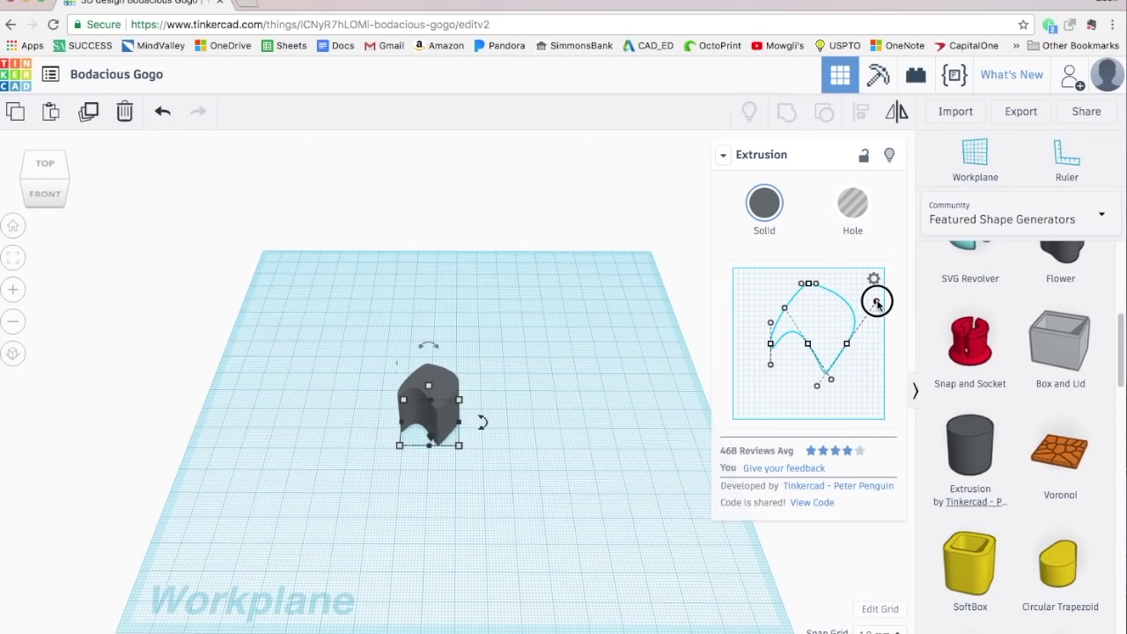
{"action": "left_click", "coordinate": [483, 436]}
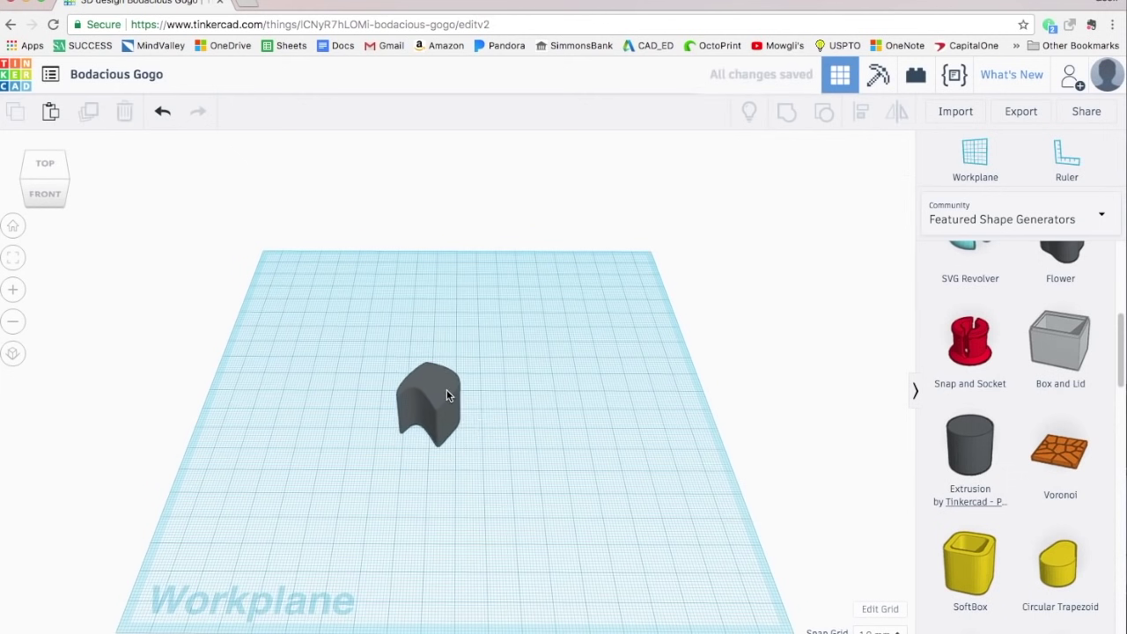
Step: Stretch the curved extrusion to about 119 mm wide and move it toward the front of the workplane
{"action": "left_click", "coordinate": [448, 394]}
{"action": "left_click_drag", "start_coordinate": [459, 446], "coordinate": [722, 462]}
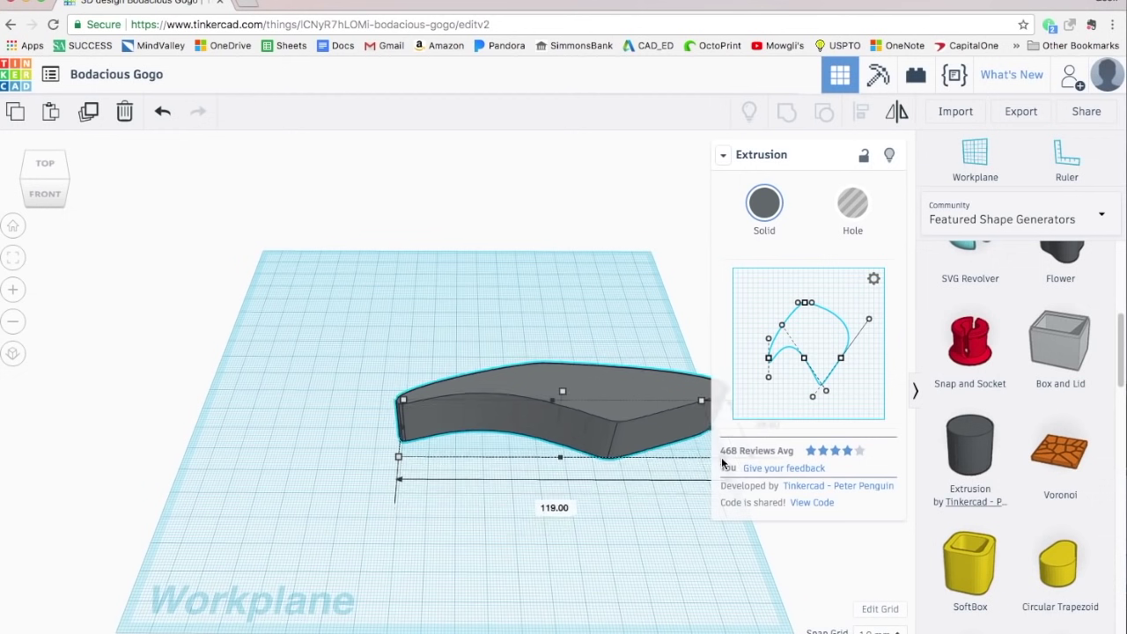
{"action": "left_click_drag", "start_coordinate": [629, 390], "coordinate": [487, 460]}
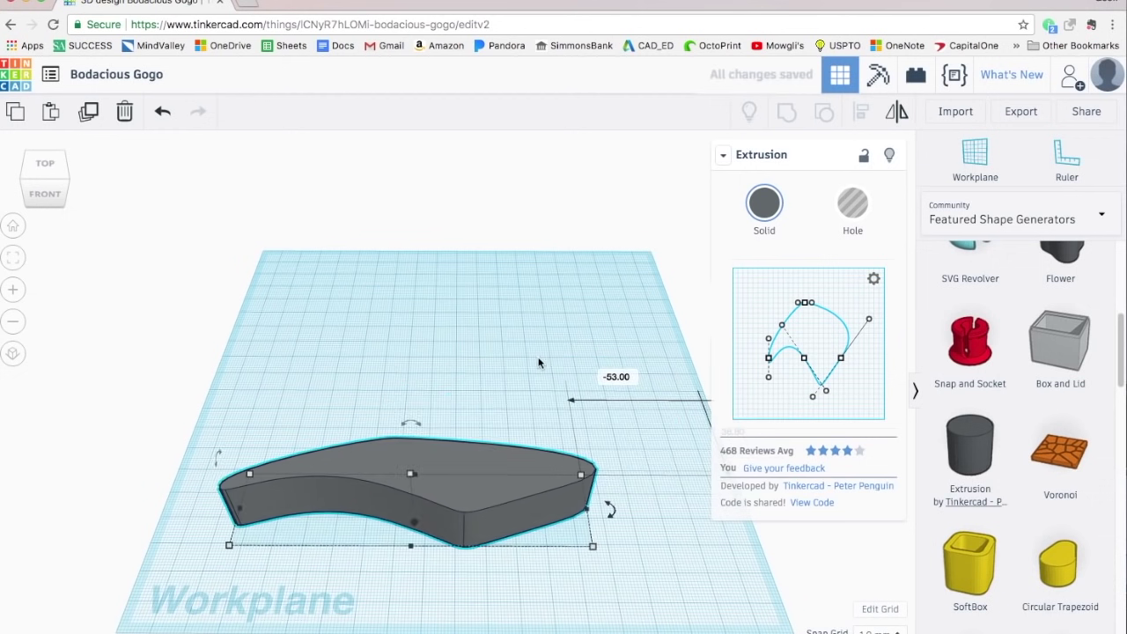
Step: Place a second Extrusion behind the large one and shape its profile into a hook with a lowered bottom point and an indented right side
{"action": "left_click", "coordinate": [663, 396]}
{"action": "left_click", "coordinate": [504, 356]}
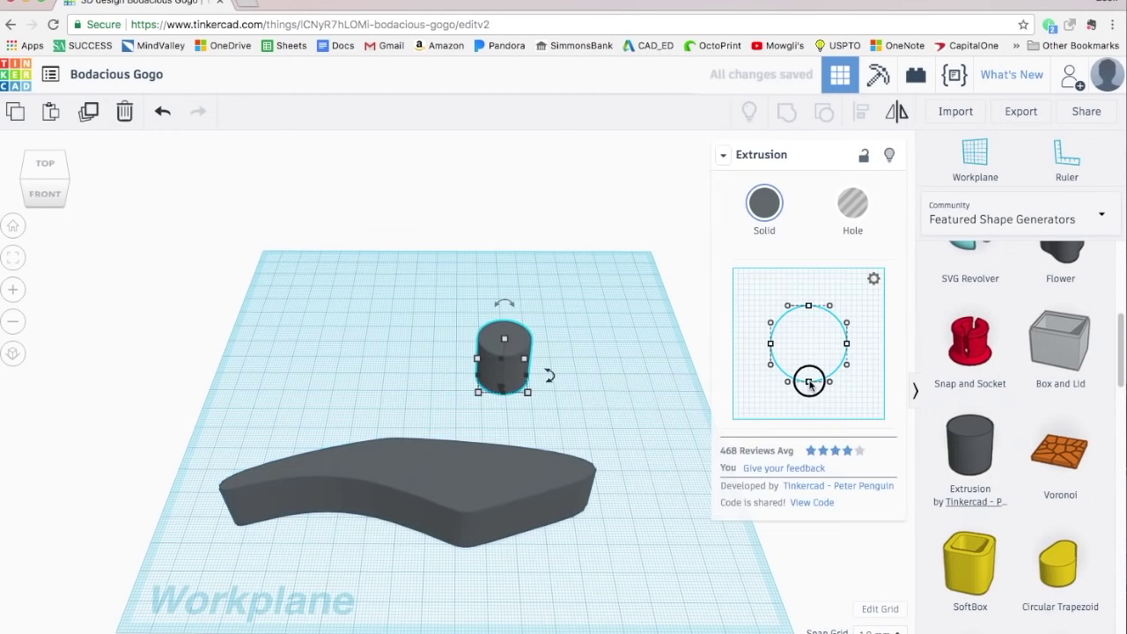
{"action": "left_click_drag", "start_coordinate": [810, 408], "coordinate": [810, 409]}
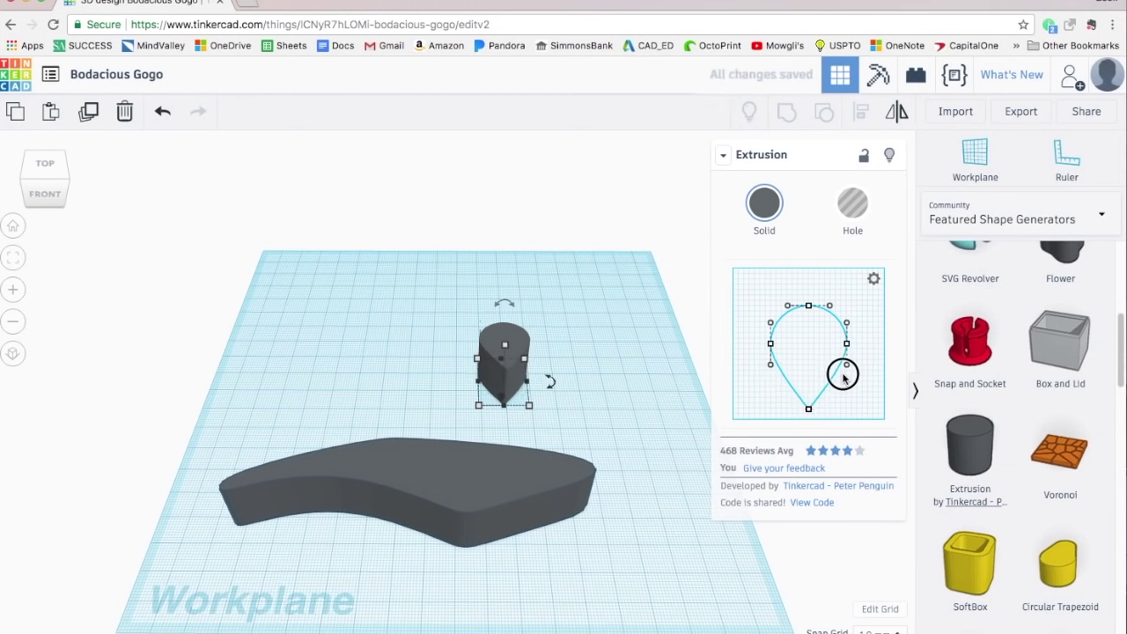
{"action": "left_click_drag", "start_coordinate": [842, 376], "coordinate": [775, 357]}
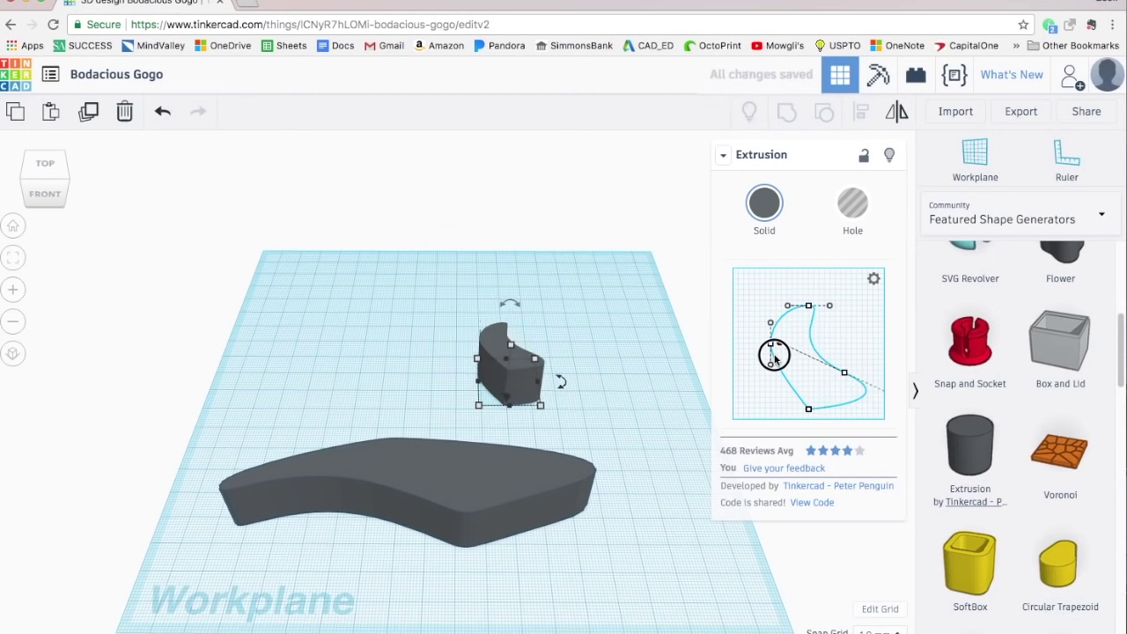
{"action": "left_click", "coordinate": [552, 388]}
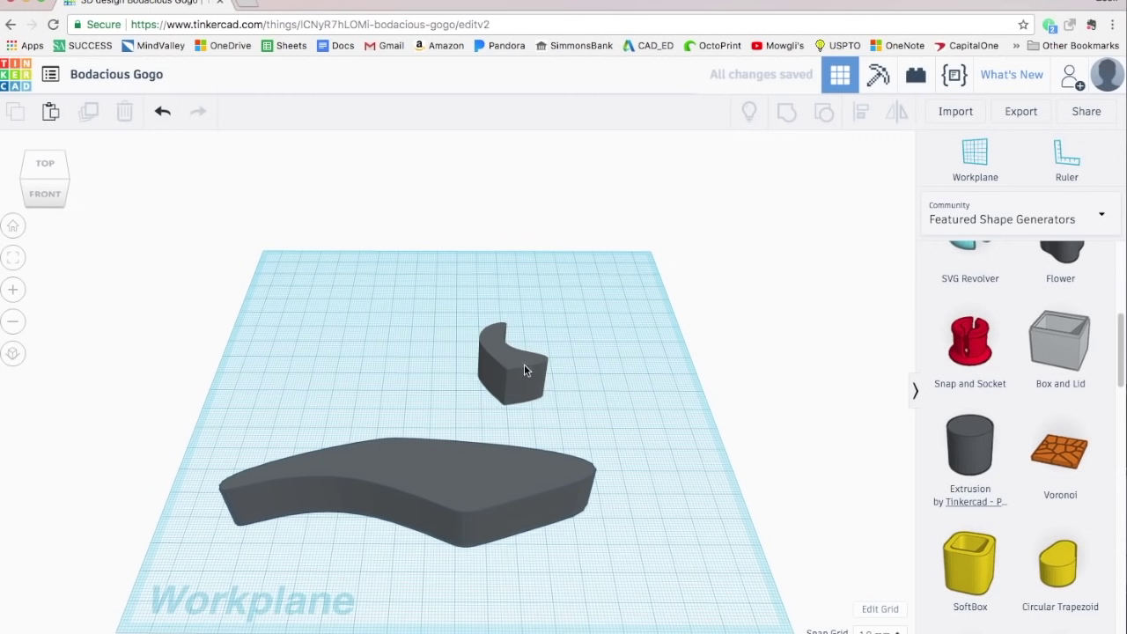
Step: Rotate the small hook-shaped extrusion on the workplane so its concave side faces the large extrusion
{"action": "left_click", "coordinate": [524, 370]}
{"action": "left_click_drag", "start_coordinate": [568, 380], "coordinate": [636, 355]}
{"action": "left_click", "coordinate": [611, 349]}
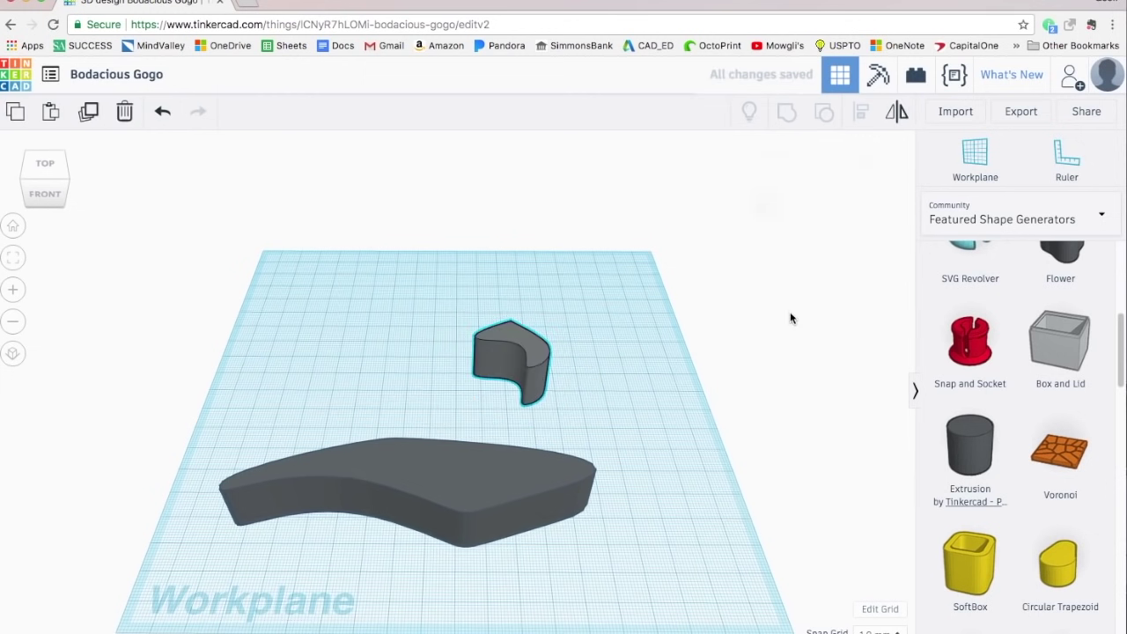
Step: Turn the hook-shaped extrusion into a hole and move it over the back edge of the large extrusion
{"action": "left_click", "coordinate": [853, 204]}
{"action": "right_click_drag", "start_coordinate": [625, 317], "coordinate": [581, 380]}
{"action": "left_click_drag", "start_coordinate": [524, 349], "coordinate": [366, 474]}
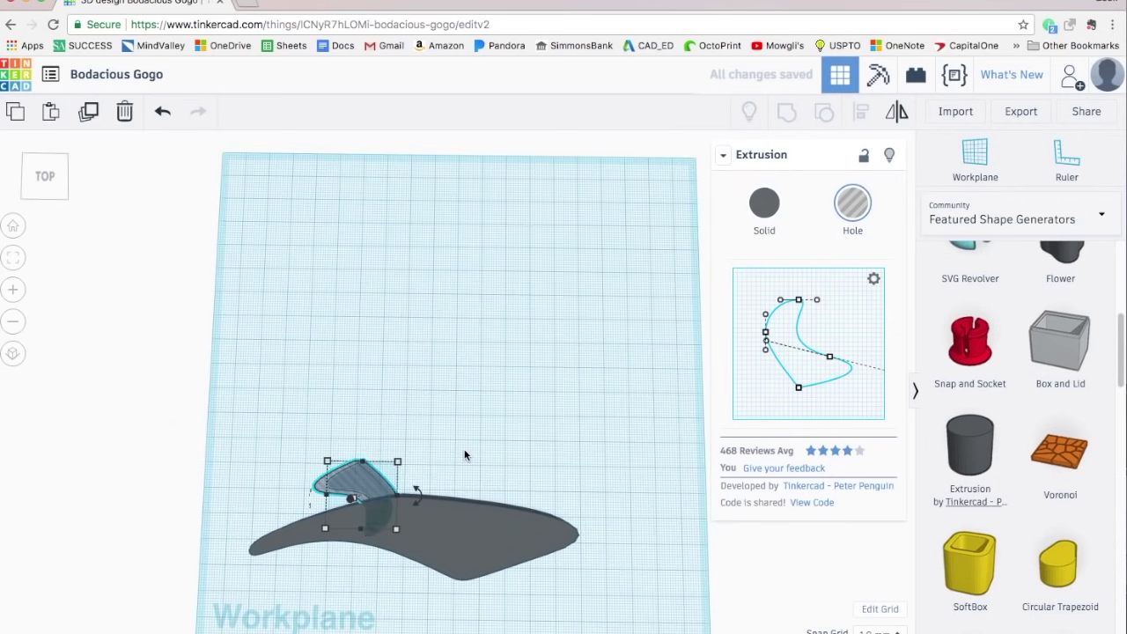
Step: Duplicate the hook-shaped hole, offset the copy sideways and repeat the duplication for four evenly spaced holes along the back edge
{"action": "key", "text": "super+d"}
{"action": "key", "text": "Right"}
{"action": "key", "text": "Right"}
{"action": "key", "text": "Right"}
{"action": "key", "text": "Right"}
{"action": "key", "text": "Right"}
{"action": "key", "text": "Right"}
{"action": "key", "text": "Right"}
{"action": "key", "text": "Right"}
{"action": "key", "text": "Right"}
{"action": "key", "text": "Right"}
{"action": "key", "text": "Right"}
{"action": "key", "text": "Right"}
{"action": "key", "text": "Right"}
{"action": "key", "text": "Right"}
{"action": "key", "text": "Right"}
{"action": "key", "text": "Right"}
{"action": "key", "text": "Right"}
{"action": "key", "text": "Right"}
{"action": "key", "text": "Right"}
{"action": "key", "text": "Right"}
{"action": "key", "text": "Up"}
{"action": "key", "text": "Up"}
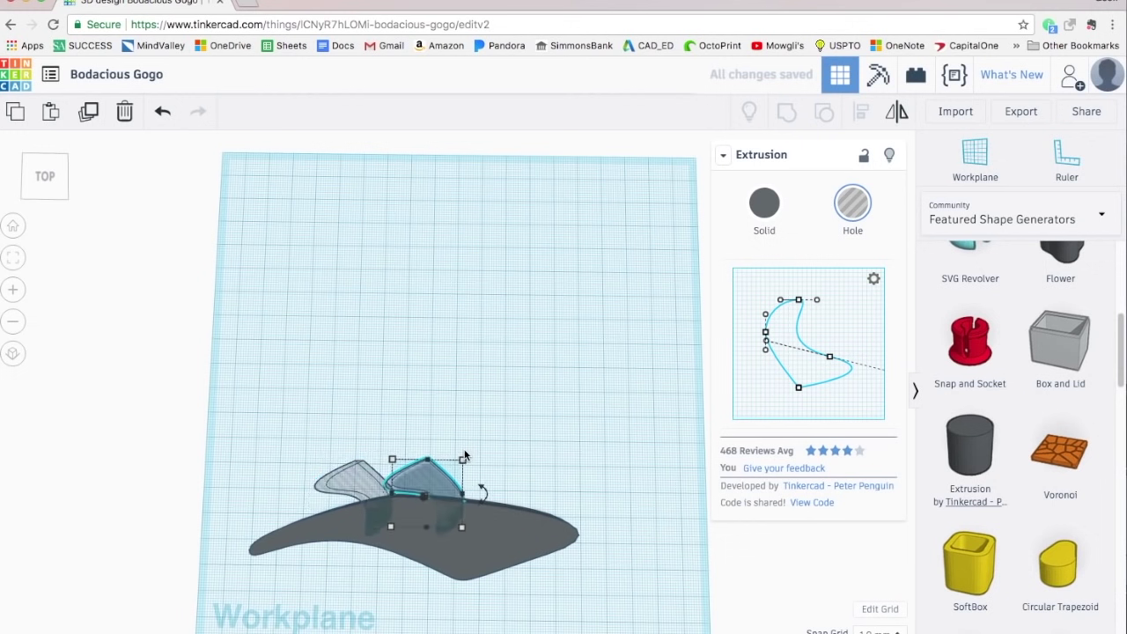
{"action": "key", "text": "Left"}
{"action": "key", "text": "Left"}
{"action": "key", "text": "Left"}
{"action": "key", "text": "ctrl+d"}
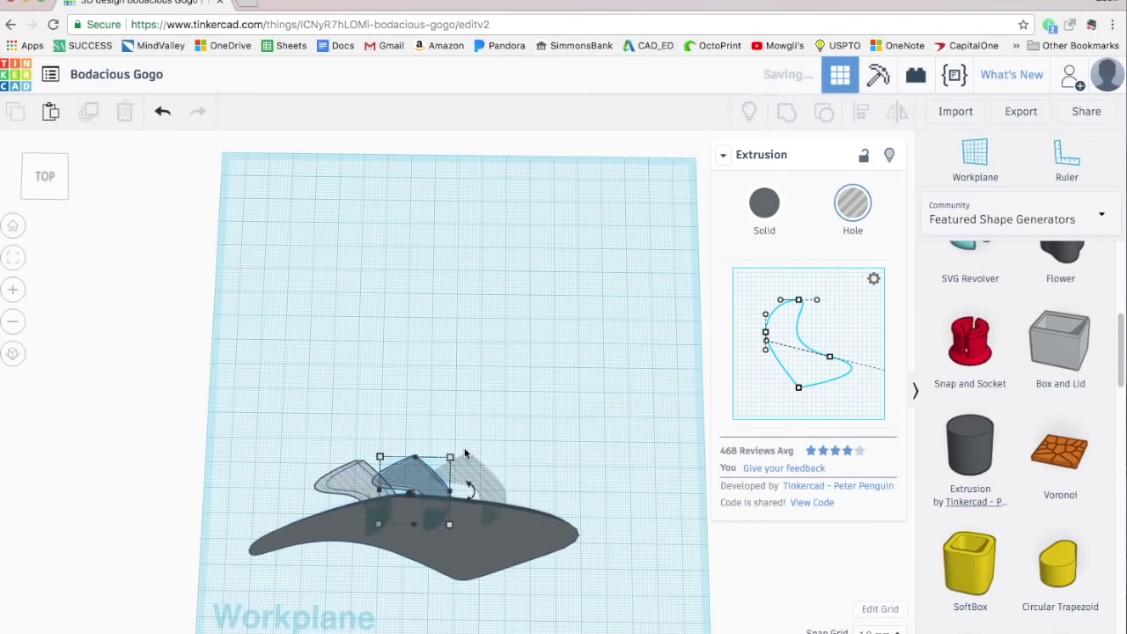
{"action": "key", "text": "ctrl+d"}
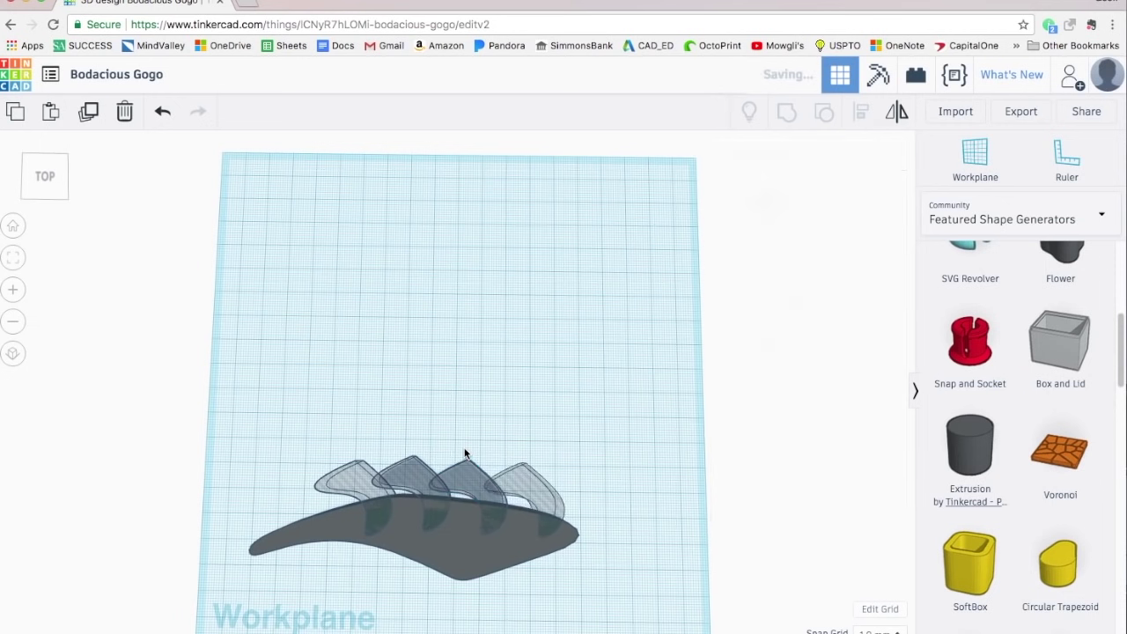
Step: Group the four hook-shaped holes with the large extrusion to cut notches along its back edge
{"action": "left_click", "coordinate": [247, 432]}
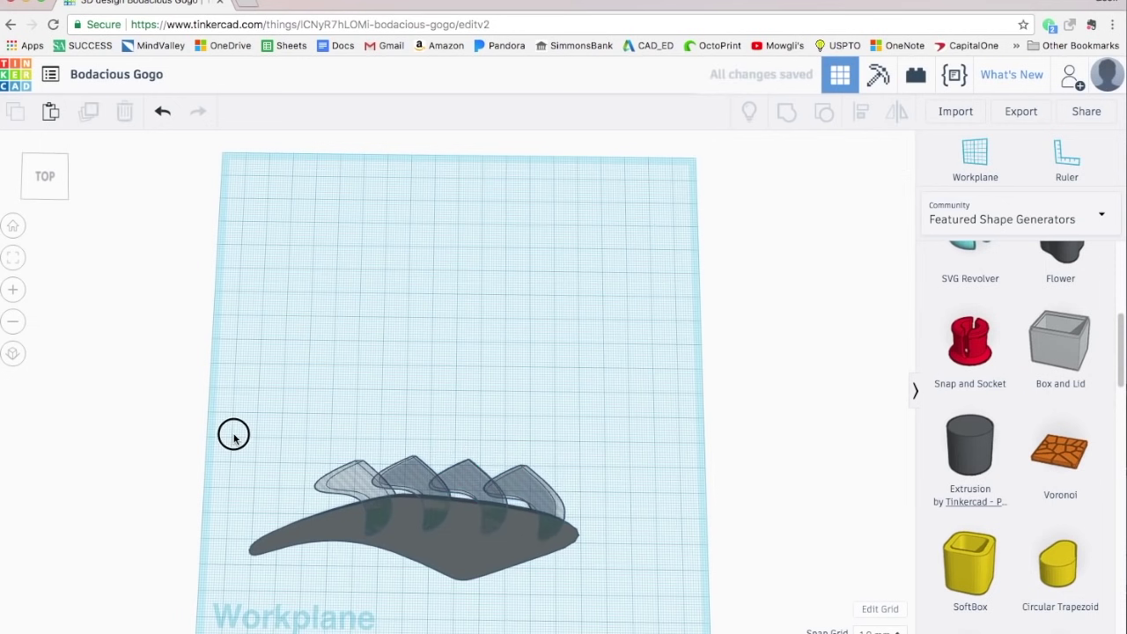
{"action": "left_click_drag", "start_coordinate": [234, 436], "coordinate": [645, 588]}
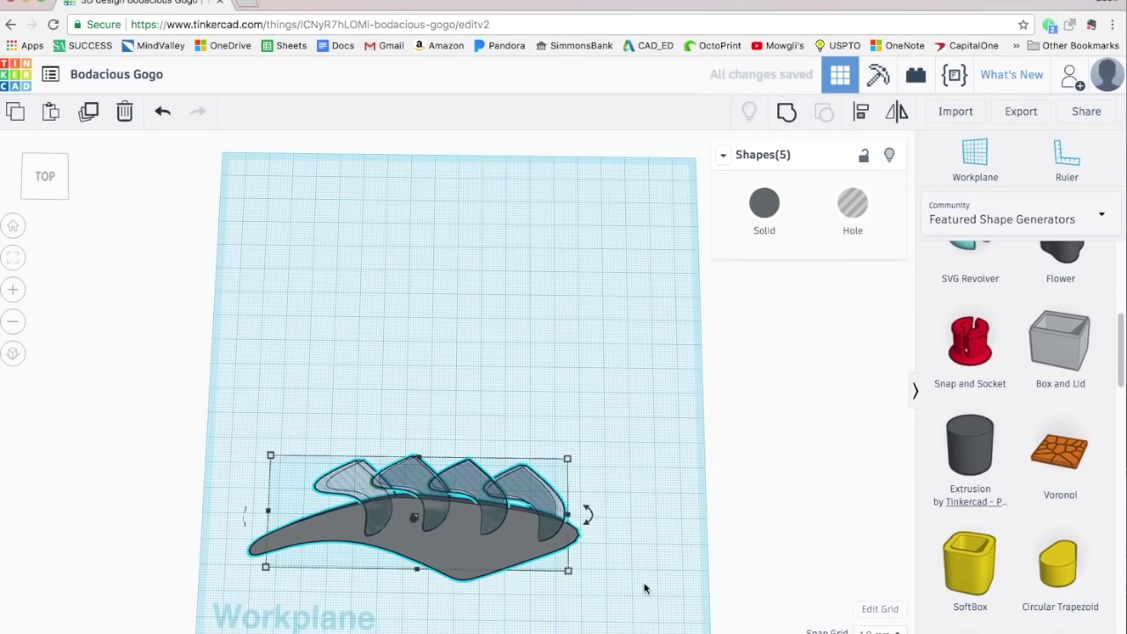
{"action": "left_click", "coordinate": [786, 112]}
{"action": "middle_click_drag", "start_coordinate": [368, 603], "coordinate": [498, 379]}
{"action": "scroll", "coordinate": [499, 379], "scroll_direction": "up", "scroll_amount": 5}
{"action": "scroll", "coordinate": [523, 364], "scroll_direction": "down", "scroll_amount": 10}
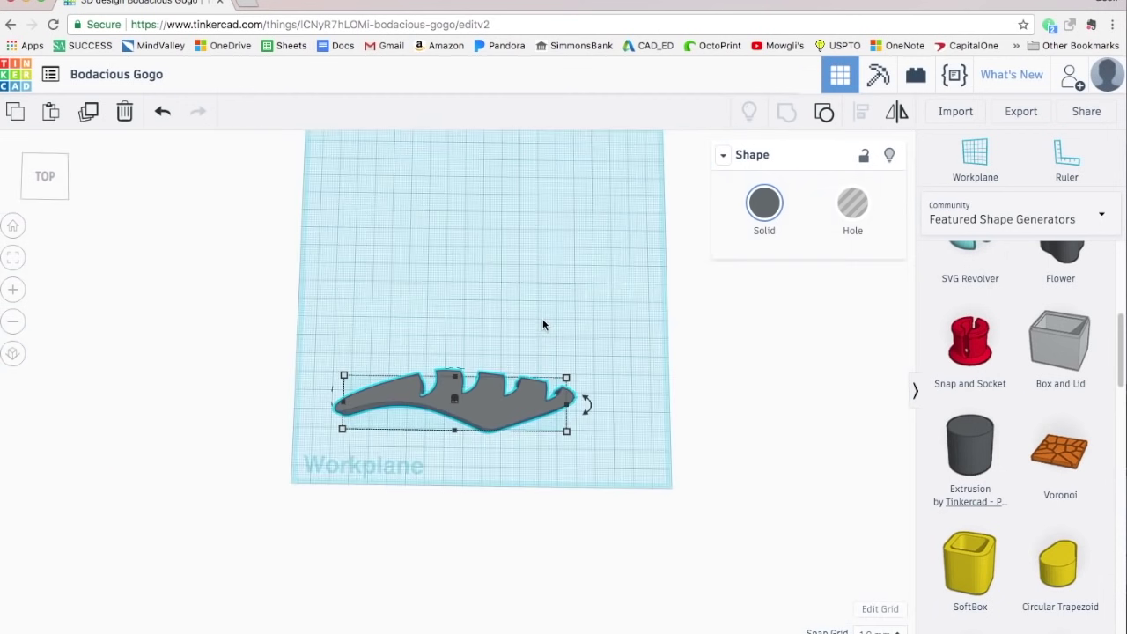
{"action": "right_click_drag", "start_coordinate": [544, 324], "coordinate": [243, 277]}
{"action": "right_click_drag", "start_coordinate": [467, 384], "coordinate": [569, 449]}
{"action": "right_click_drag", "start_coordinate": [470, 483], "coordinate": [545, 431]}
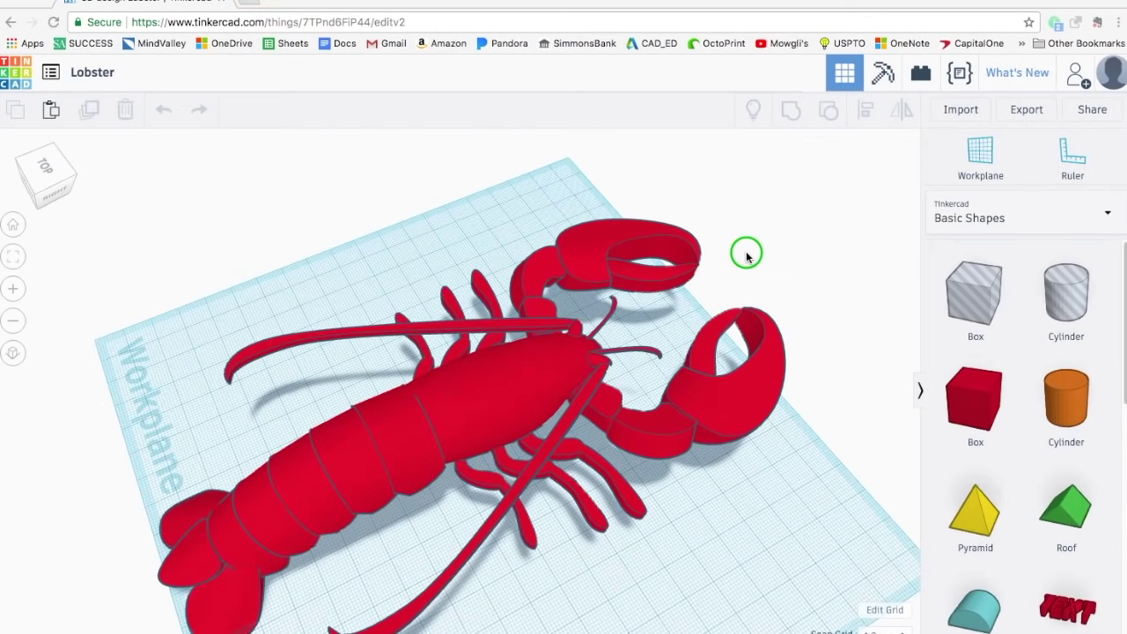
Step: Examine the finished Lobster model, and study the whole-lobster and lobster-tail reference photos for the shapes needed
{"action": "right_click_drag", "start_coordinate": [748, 252], "coordinate": [141, 244]}
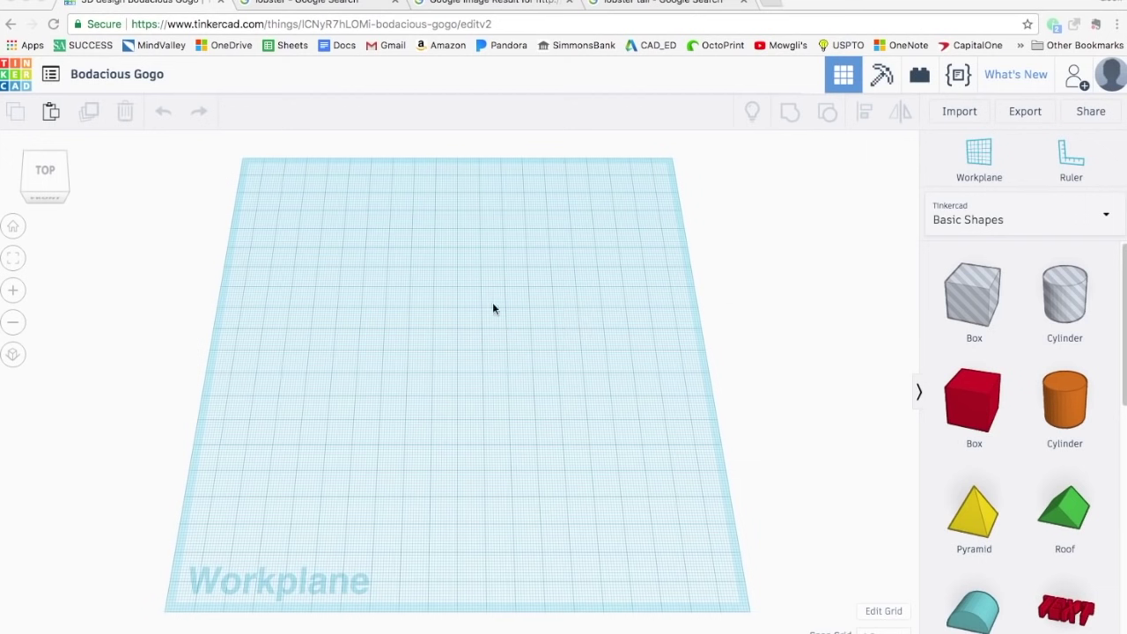
{"action": "left_click", "coordinate": [258, 3]}
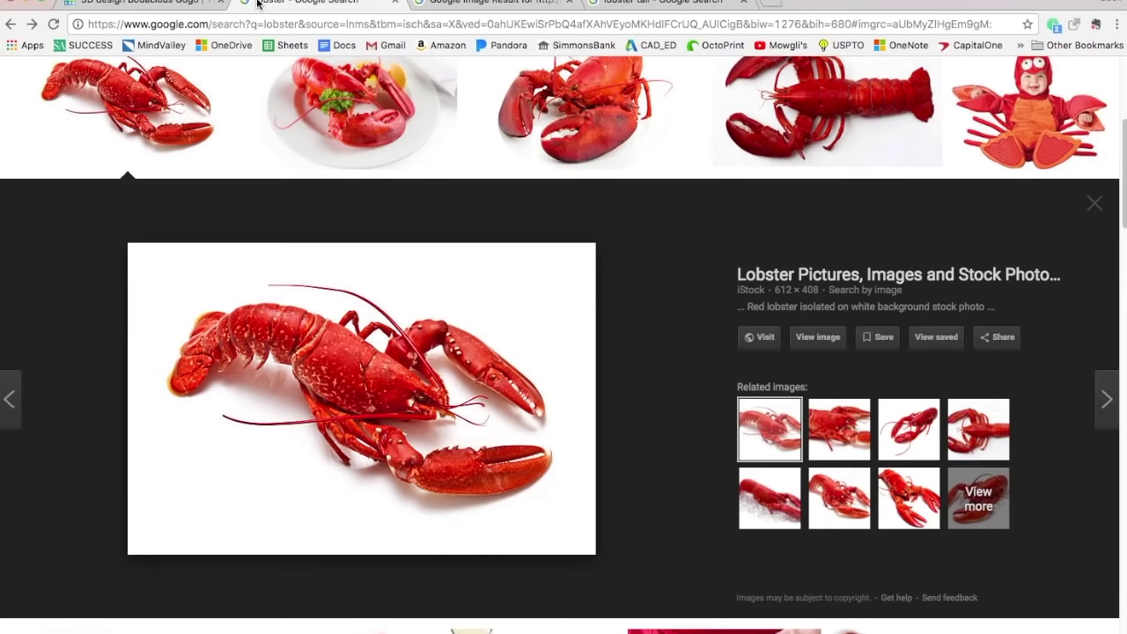
{"action": "left_click", "coordinate": [448, 6]}
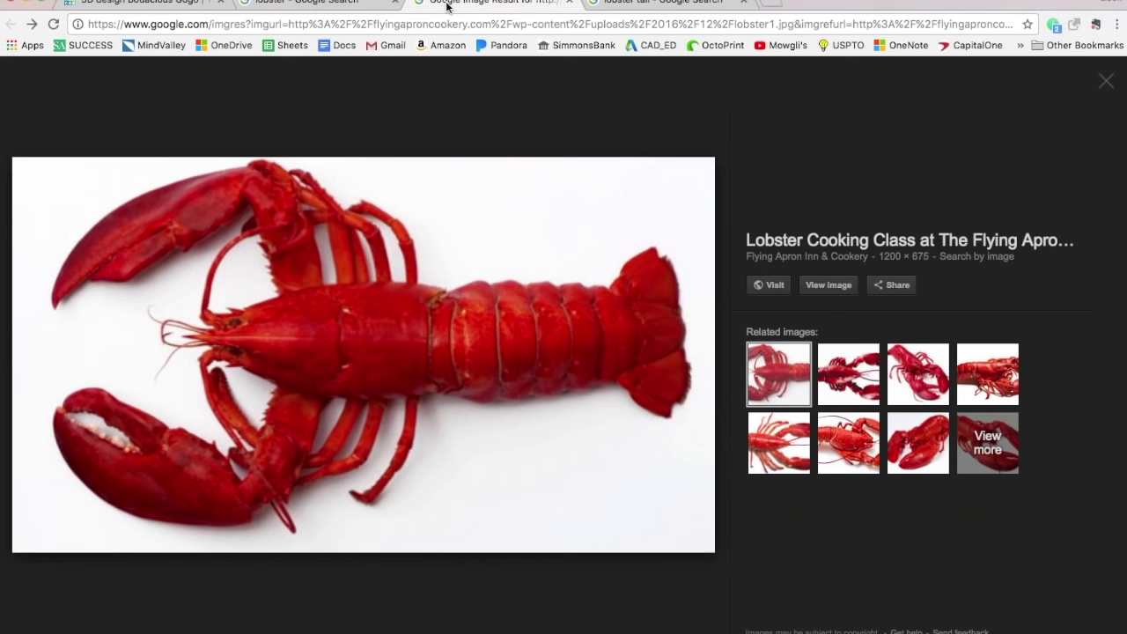
{"action": "left_click", "coordinate": [668, 3]}
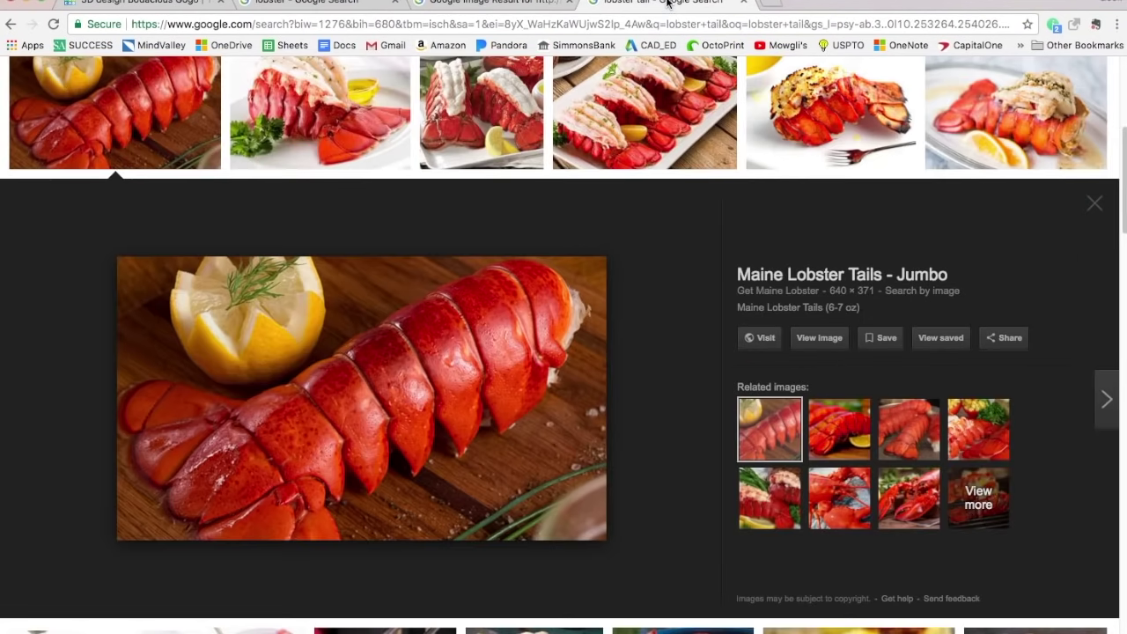
{"action": "left_click", "coordinate": [408, 4]}
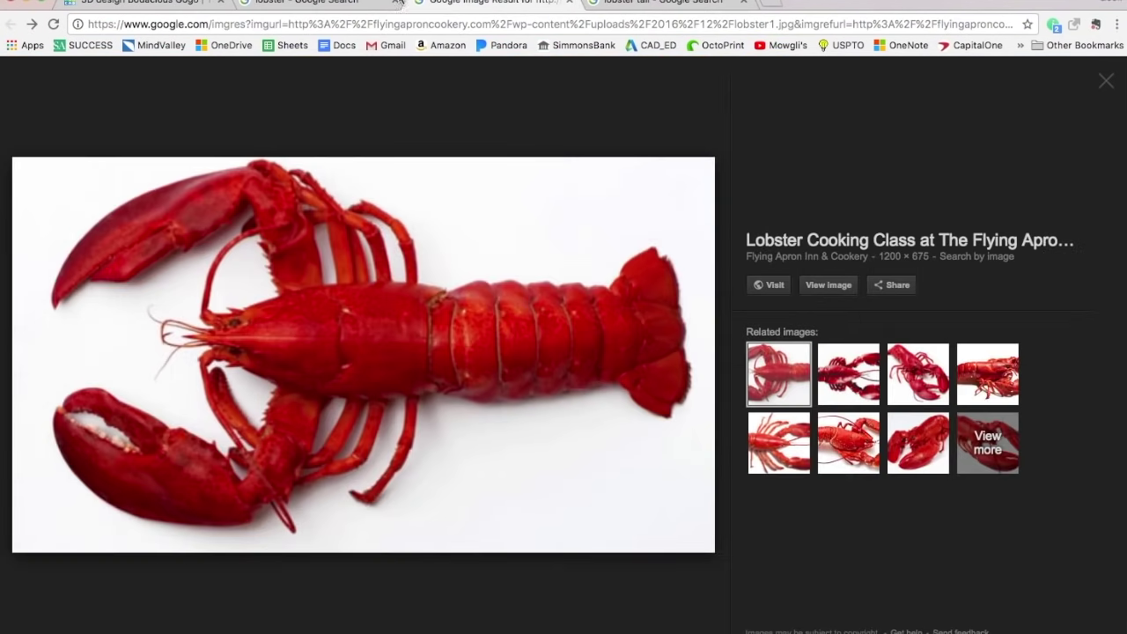
{"action": "left_click", "coordinate": [269, 4]}
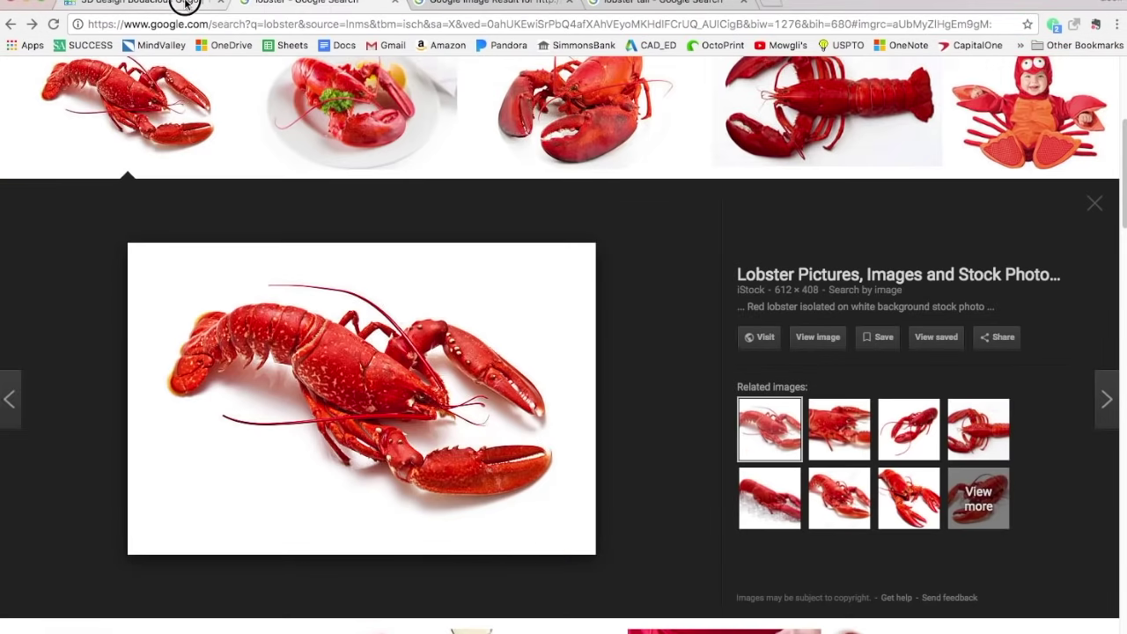
Step: Return to the Tinkercad design and place an Egg from the Extras shapes on the workplane
{"action": "left_click", "coordinate": [181, 5]}
{"action": "left_click", "coordinate": [982, 219]}
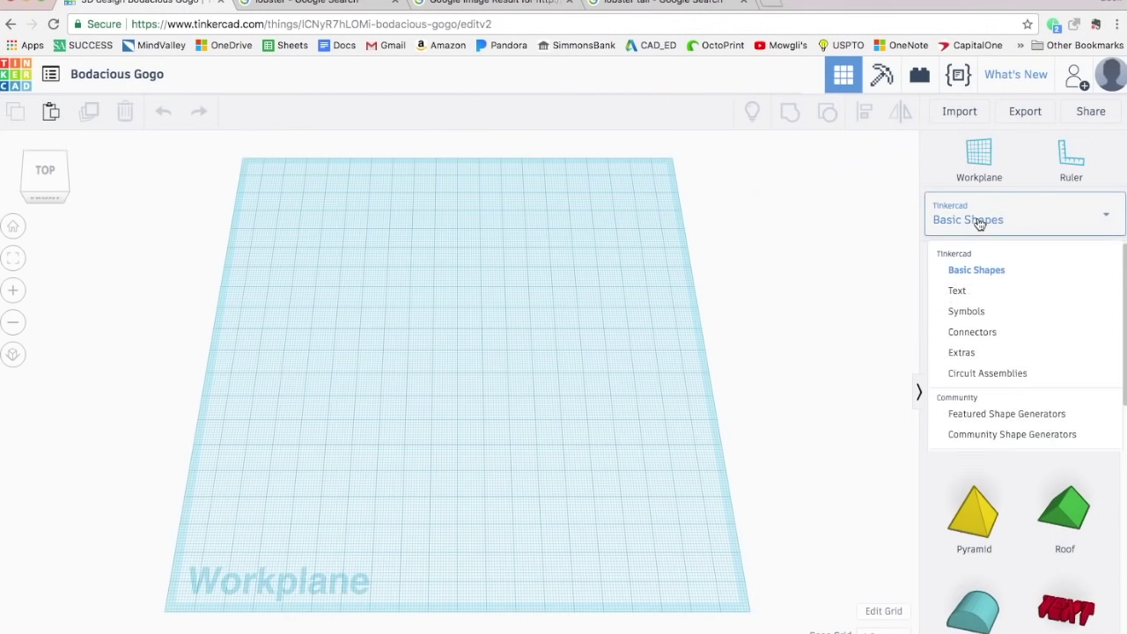
{"action": "left_click", "coordinate": [981, 356]}
{"action": "left_click_drag", "start_coordinate": [972, 294], "coordinate": [437, 344]}
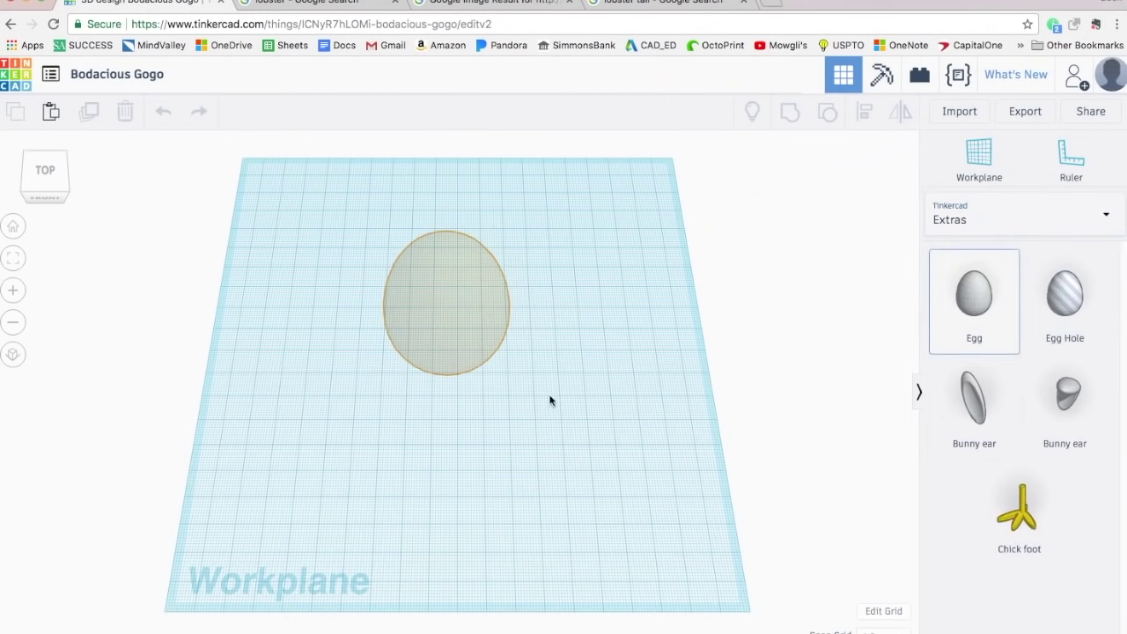
Step: Rotate the egg 90° onto its side and stretch it lengthwise into a long body
{"action": "right_click_drag", "start_coordinate": [551, 397], "coordinate": [360, 391]}
{"action": "left_click_drag", "start_coordinate": [512, 182], "coordinate": [579, 274]}
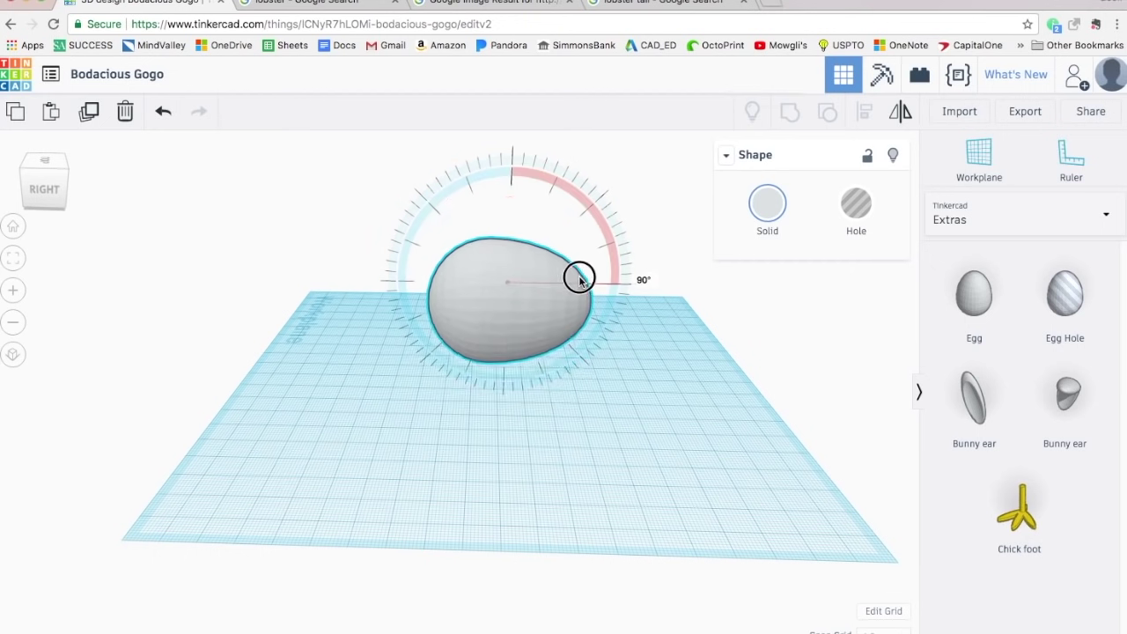
{"action": "left_click_drag", "start_coordinate": [586, 355], "coordinate": [724, 359]}
{"action": "right_click_drag", "start_coordinate": [564, 428], "coordinate": [525, 548]}
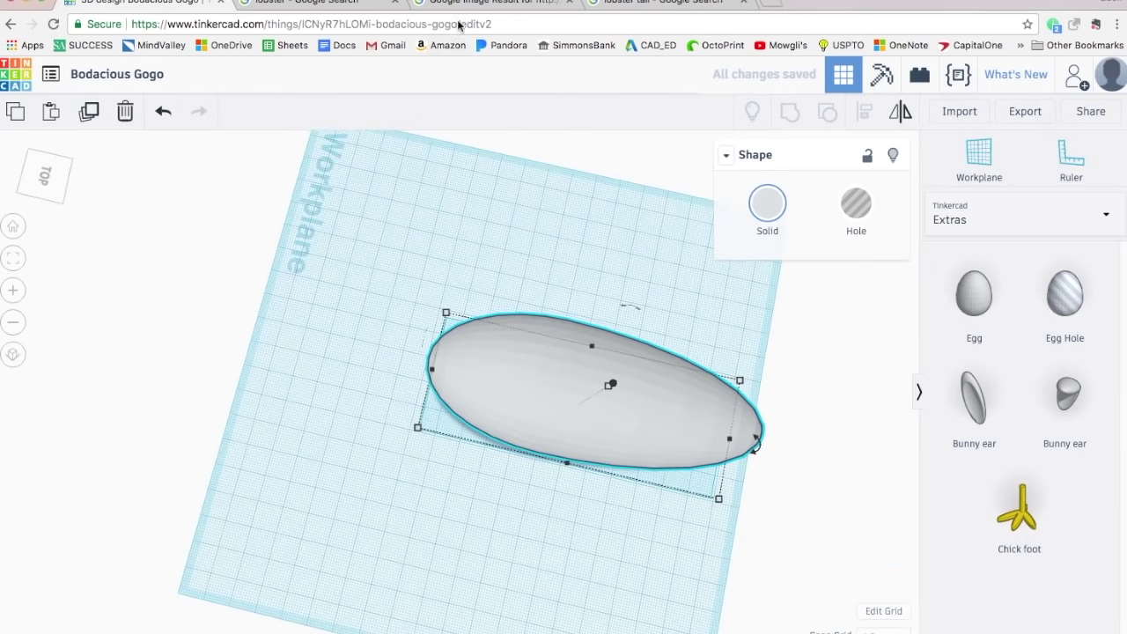
Step: Compare the stretched egg with the two whole-lobster reference photos and return to the design
{"action": "left_click", "coordinate": [465, 8]}
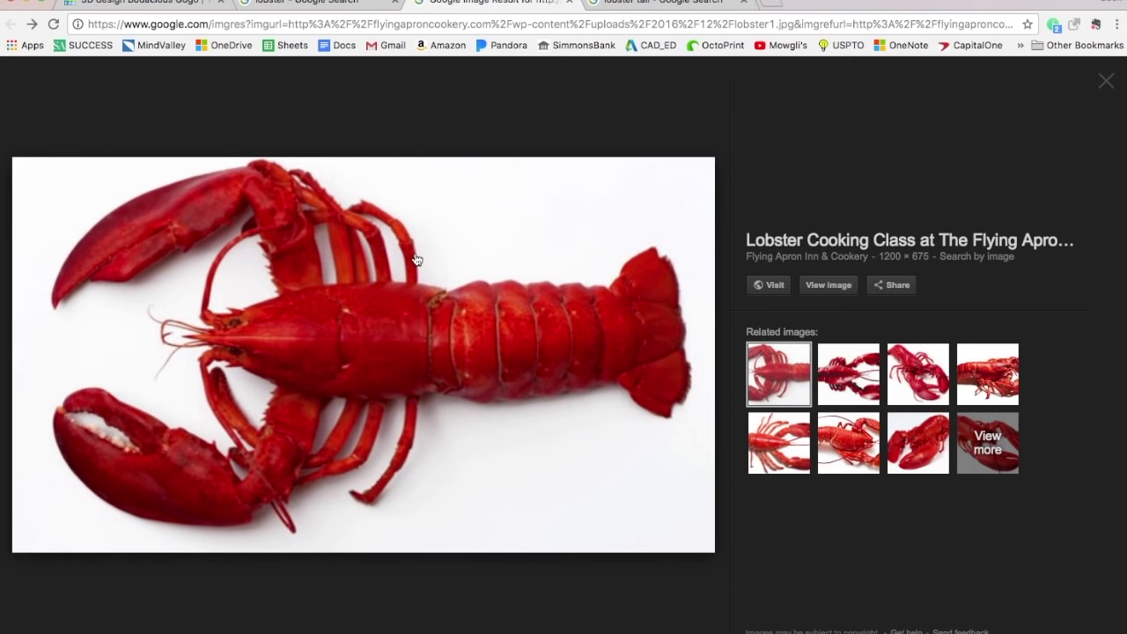
{"action": "key", "text": "ctrl+shift+Tab"}
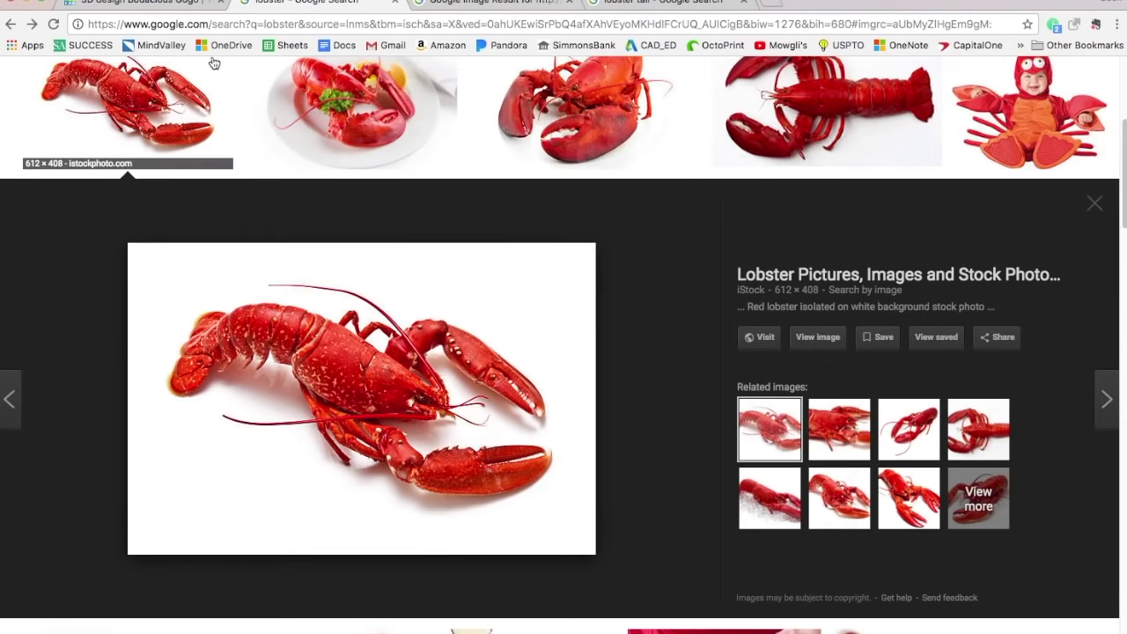
{"action": "left_click", "coordinate": [185, 3]}
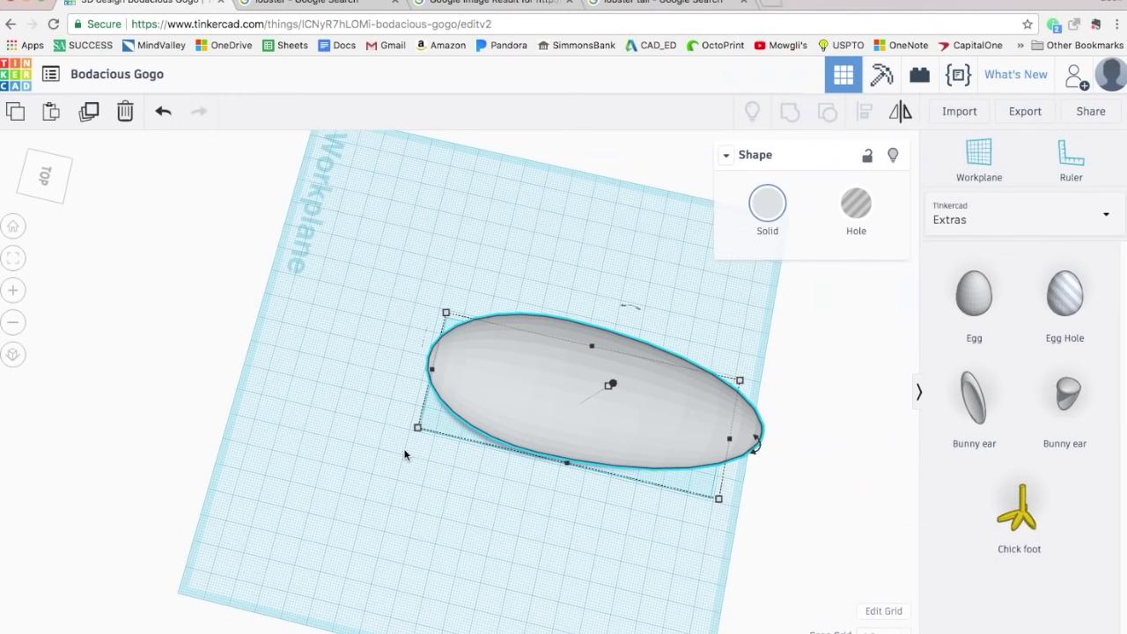
Step: Turn the egg around horizontally so its blunt end faces the opposite way, and scale it down proportionally
{"action": "left_click", "coordinate": [632, 392]}
{"action": "left_click_drag", "start_coordinate": [755, 447], "coordinate": [418, 365]}
{"action": "right_click_drag", "start_coordinate": [527, 516], "coordinate": [541, 400]}
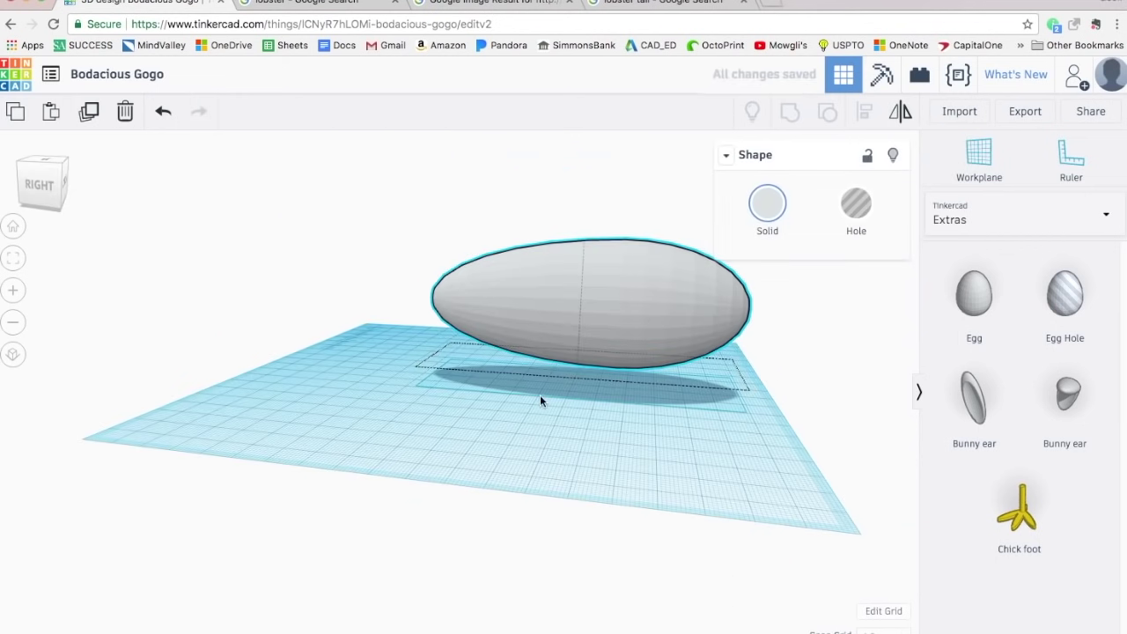
{"action": "left_click_drag", "start_coordinate": [743, 387], "coordinate": [674, 357], "text": "shift"}
{"action": "right_click_drag", "start_coordinate": [634, 404], "coordinate": [614, 292]}
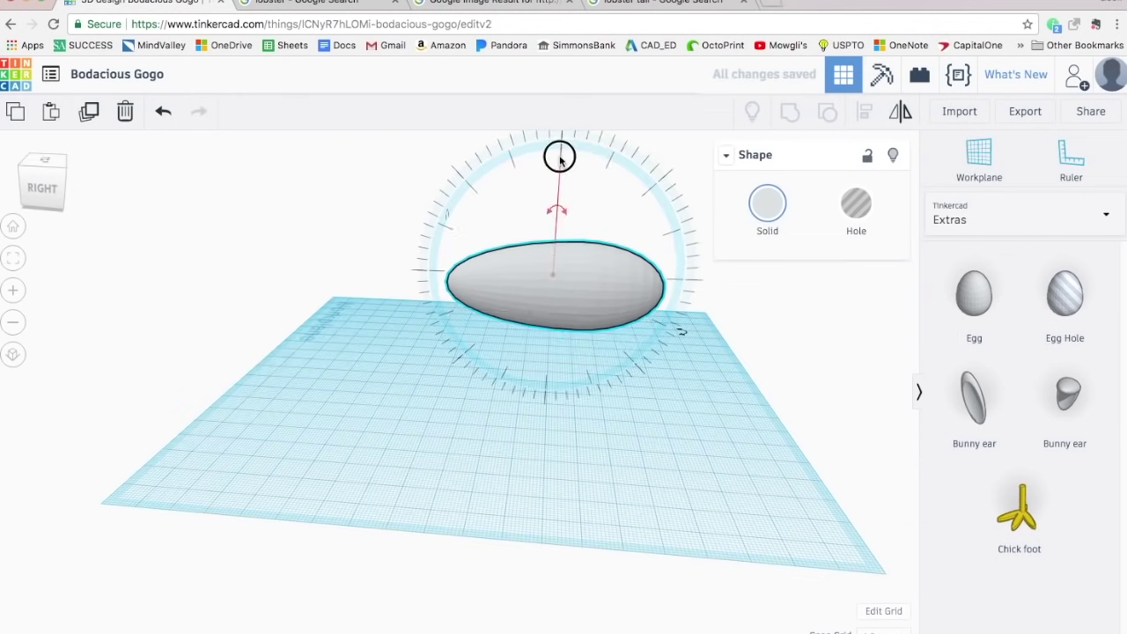
Step: Tilt the body egg slightly and place a duplicate of it towards its blunt end
{"action": "left_click_drag", "start_coordinate": [559, 151], "coordinate": [587, 98]}
{"action": "right_click_drag", "start_coordinate": [523, 416], "coordinate": [578, 423]}
{"action": "left_click_drag", "start_coordinate": [561, 321], "coordinate": [629, 304], "text": "alt"}
{"action": "left_click_drag", "start_coordinate": [587, 212], "coordinate": [566, 256]}
{"action": "right_click_drag", "start_coordinate": [548, 389], "coordinate": [547, 325]}
Step: Scale the duplicate egg down proportionally and position it projecting from the body's blunt end
{"action": "left_click_drag", "start_coordinate": [650, 289], "coordinate": [696, 123]}
{"action": "right_click_drag", "start_coordinate": [712, 535], "coordinate": [426, 198]}
{"action": "left_click_drag", "start_coordinate": [422, 191], "coordinate": [396, 214], "text": "shift"}
{"action": "left_click_drag", "start_coordinate": [373, 279], "coordinate": [455, 280]}
Step: Align the small egg and the body egg on their centres across the width
{"action": "left_click", "coordinate": [448, 286], "text": "shift"}
{"action": "left_click", "coordinate": [865, 112]}
{"action": "left_click", "coordinate": [435, 503]}
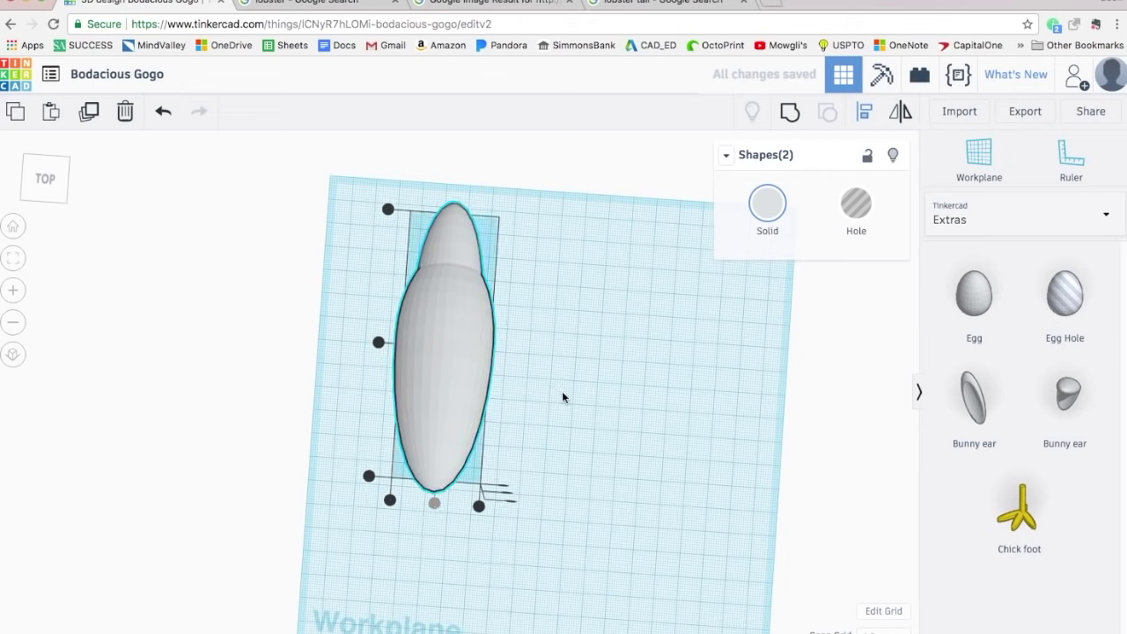
{"action": "left_click", "coordinate": [564, 396]}
{"action": "right_click_drag", "start_coordinate": [564, 395], "coordinate": [185, 265]}
{"action": "left_click", "coordinate": [607, 393]}
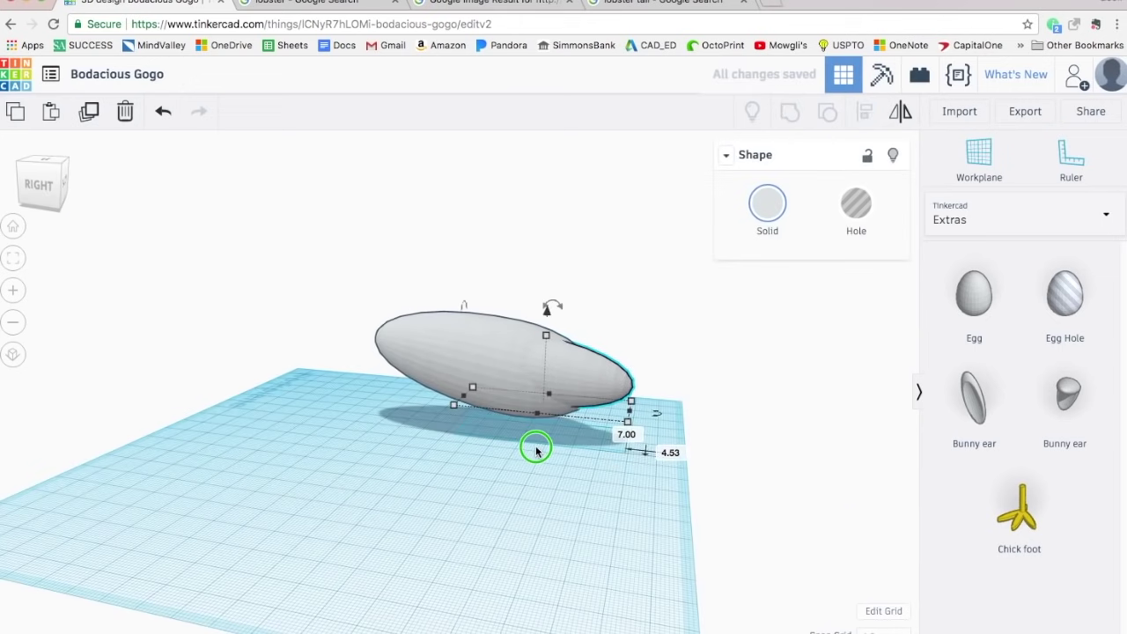
{"action": "right_click_drag", "start_coordinate": [536, 452], "coordinate": [679, 573]}
{"action": "left_click", "coordinate": [440, 435], "text": "shift"}
{"action": "left_click", "coordinate": [865, 112]}
{"action": "left_click", "coordinate": [521, 219]}
Step: Tilt the small egg slightly so its upper surface blends into the top of the body
{"action": "right_click_drag", "start_coordinate": [506, 260], "coordinate": [342, 124]}
{"action": "left_click", "coordinate": [599, 373]}
{"action": "left_click_drag", "start_coordinate": [547, 309], "coordinate": [574, 201]}
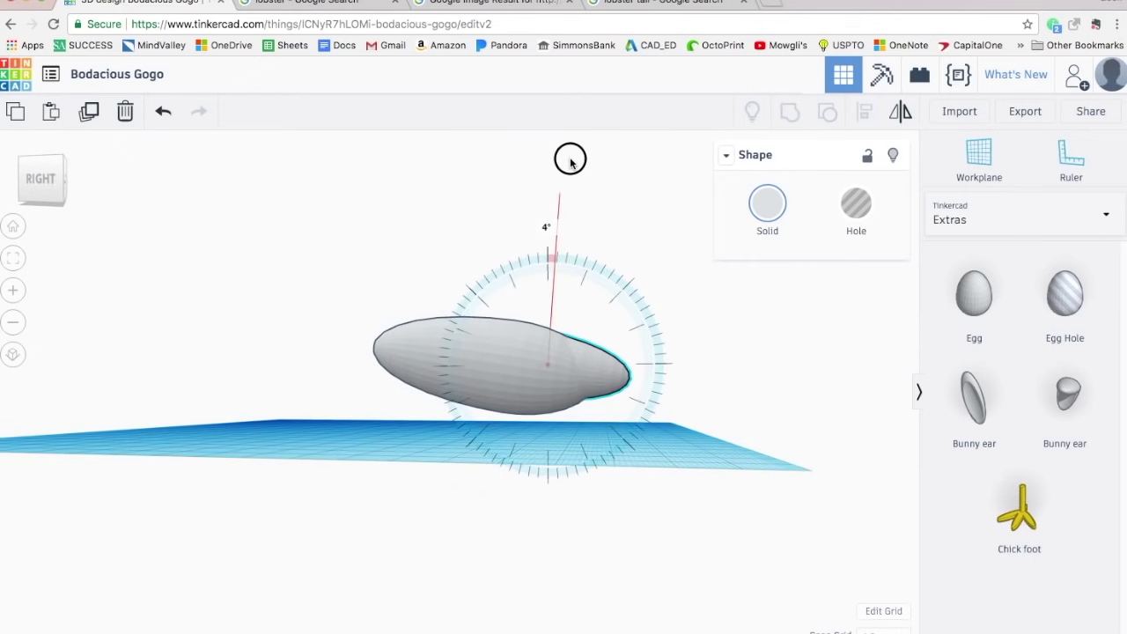
{"action": "left_click_drag", "start_coordinate": [571, 162], "coordinate": [569, 166]}
{"action": "left_click_drag", "start_coordinate": [546, 304], "coordinate": [545, 303]}
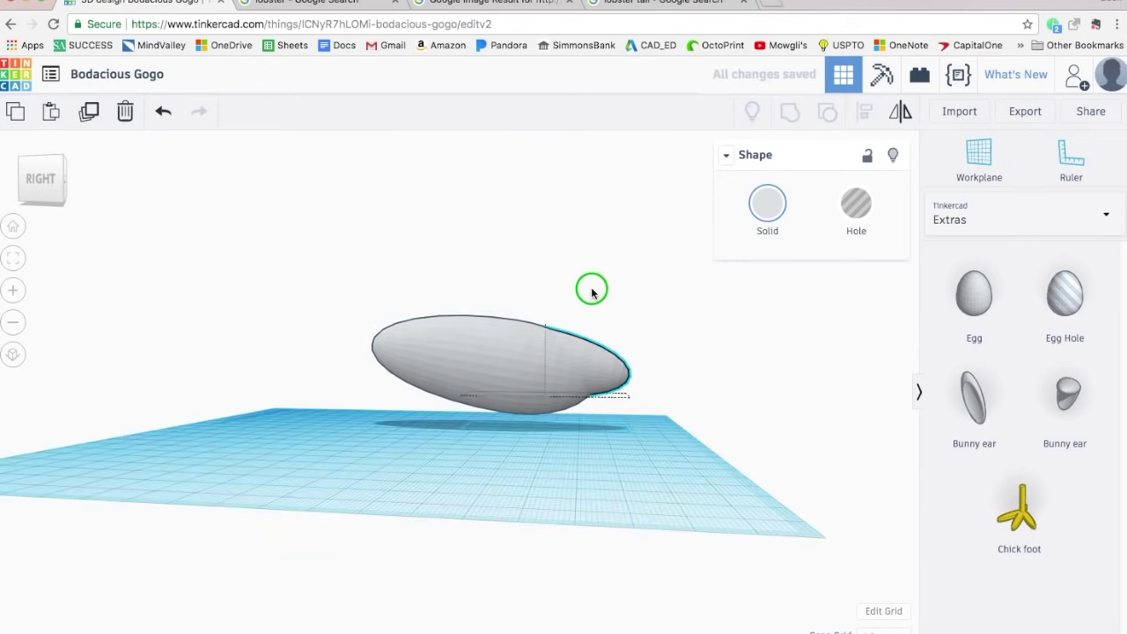
{"action": "right_click_drag", "start_coordinate": [592, 288], "coordinate": [539, 425]}
{"action": "scroll", "coordinate": [539, 424], "scroll_direction": "up", "scroll_amount": 3}
{"action": "right_click_drag", "start_coordinate": [488, 392], "coordinate": [580, 347]}
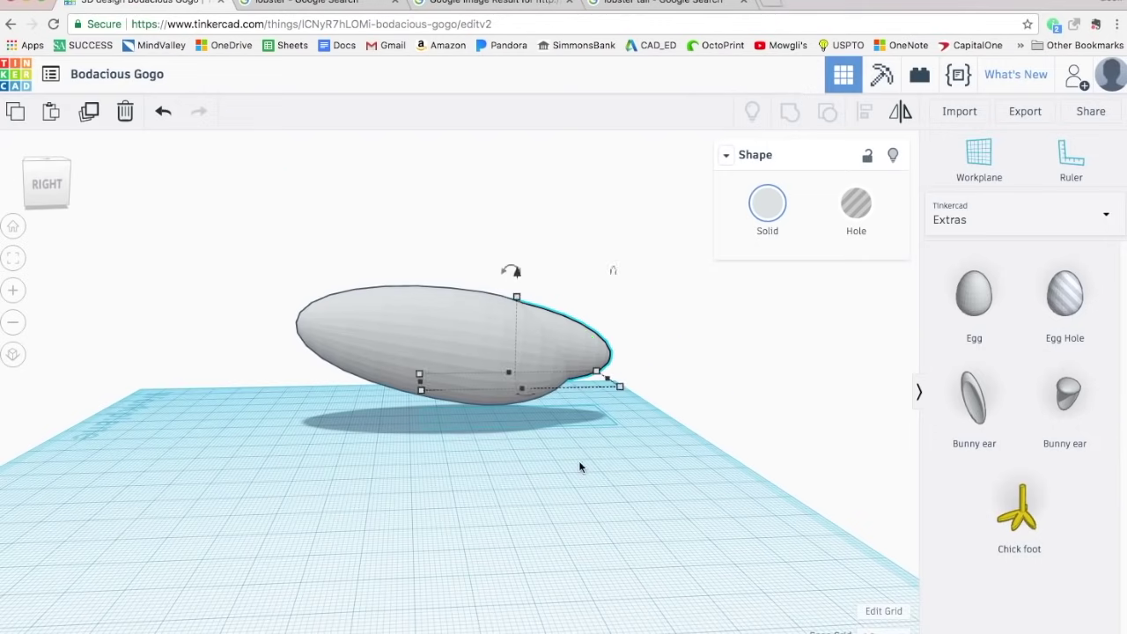
{"action": "left_click", "coordinate": [579, 467]}
Step: Place an Extrusion from the Featured Shape Generators on the workplane beside the body
{"action": "left_click", "coordinate": [958, 222]}
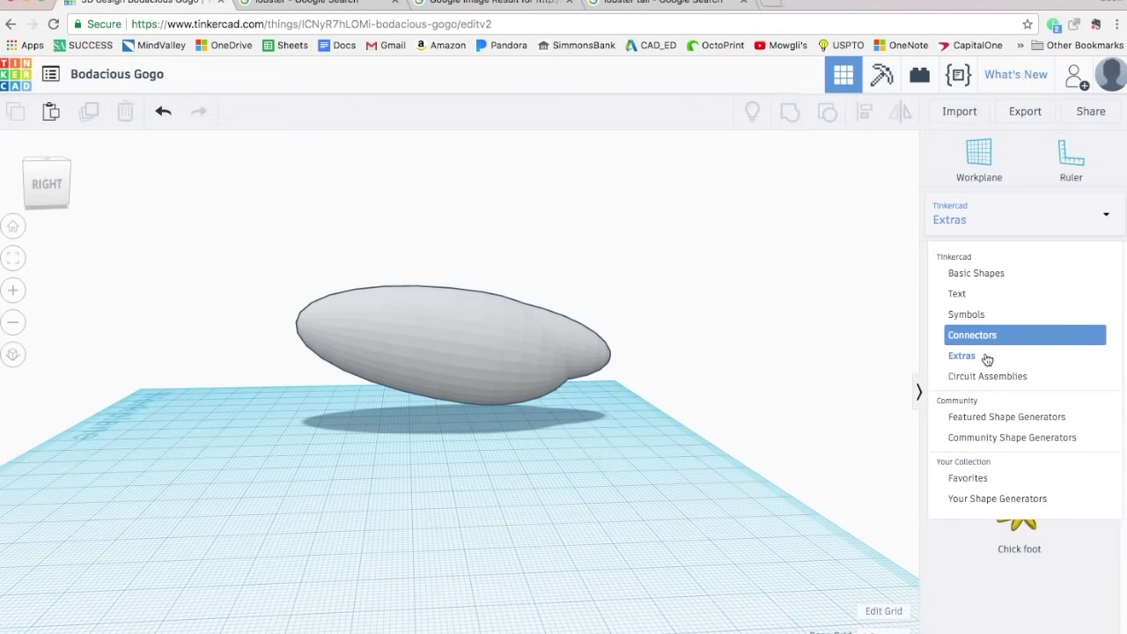
{"action": "left_click", "coordinate": [996, 421]}
{"action": "scroll", "coordinate": [1020, 438], "scroll_direction": "down", "scroll_amount": 1}
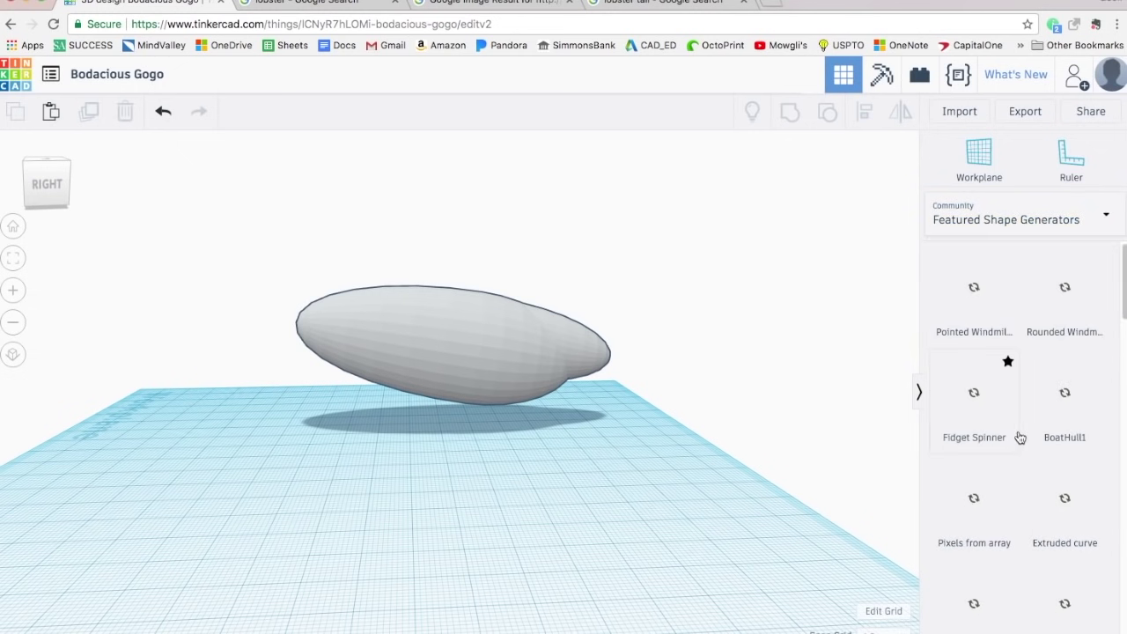
{"action": "scroll", "coordinate": [1022, 437], "scroll_direction": "down", "scroll_amount": 3}
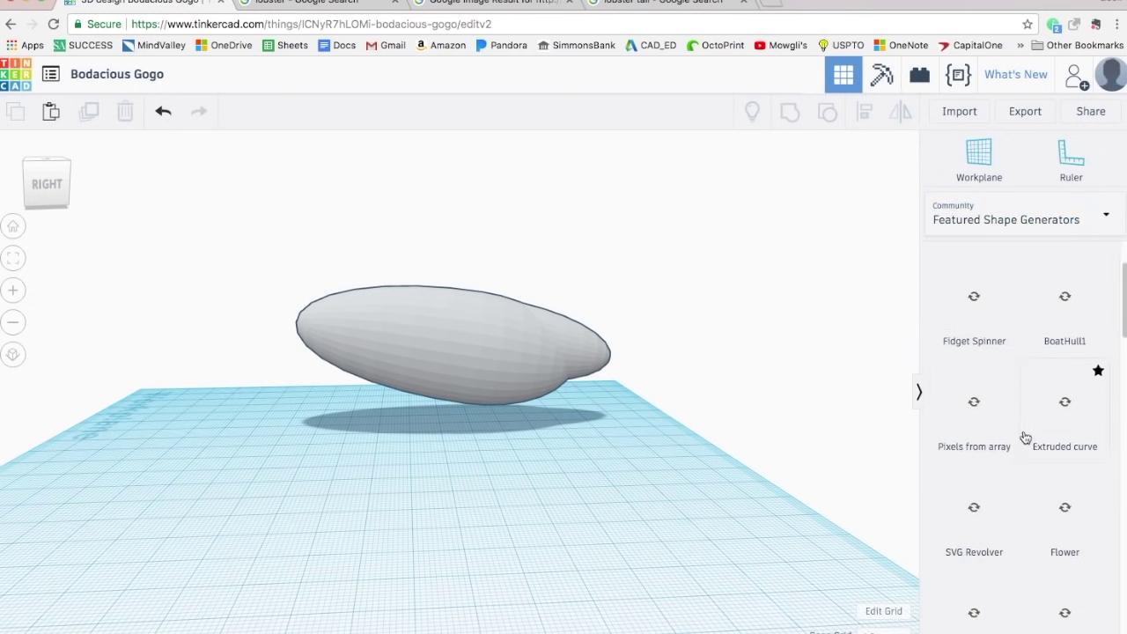
{"action": "scroll", "coordinate": [1026, 437], "scroll_direction": "down", "scroll_amount": 7}
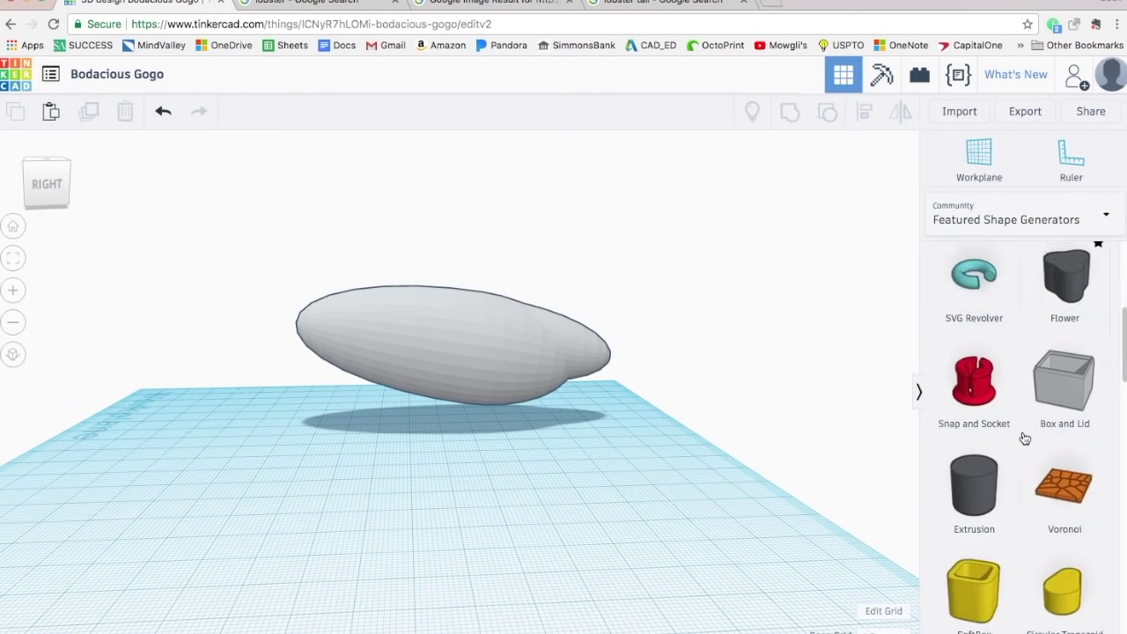
{"action": "left_click_drag", "start_coordinate": [988, 408], "coordinate": [697, 508]}
{"action": "left_click", "coordinate": [478, 490]}
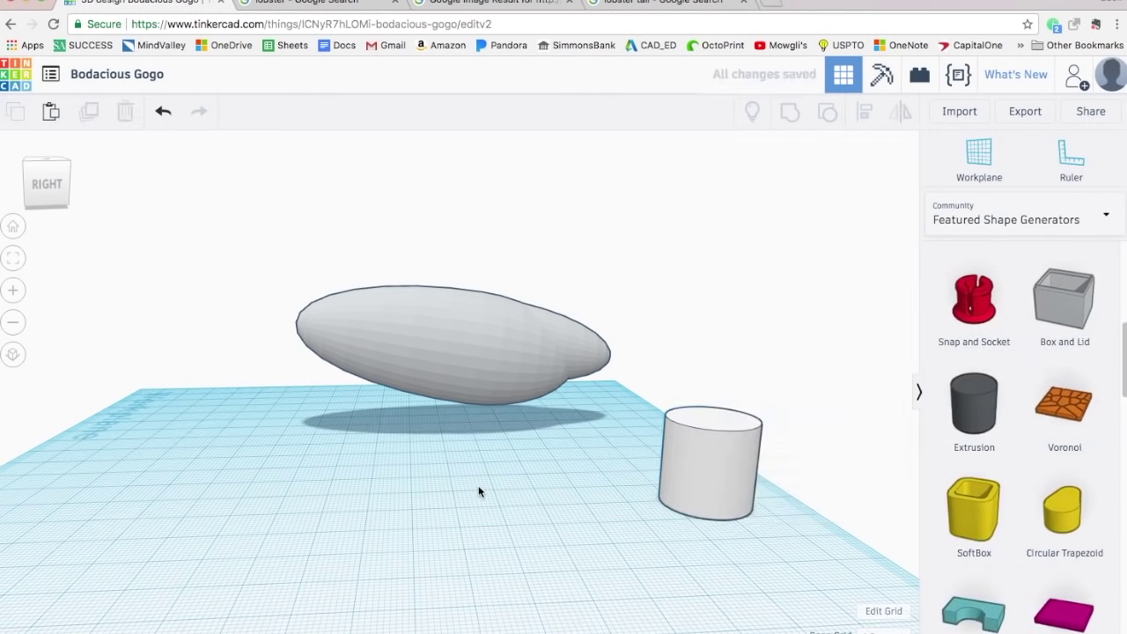
Step: Duplicate the Extrusion and reshape the copy's round profile into a pointed crescent with a concave base
{"action": "right_click_drag", "start_coordinate": [510, 493], "coordinate": [629, 556]}
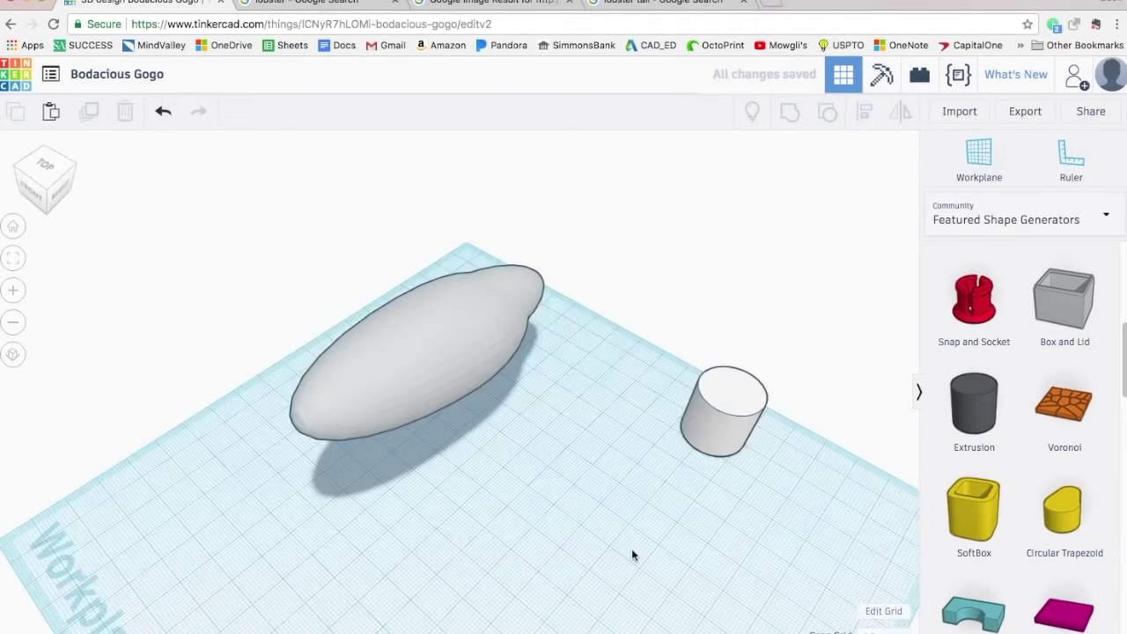
{"action": "left_click", "coordinate": [736, 416]}
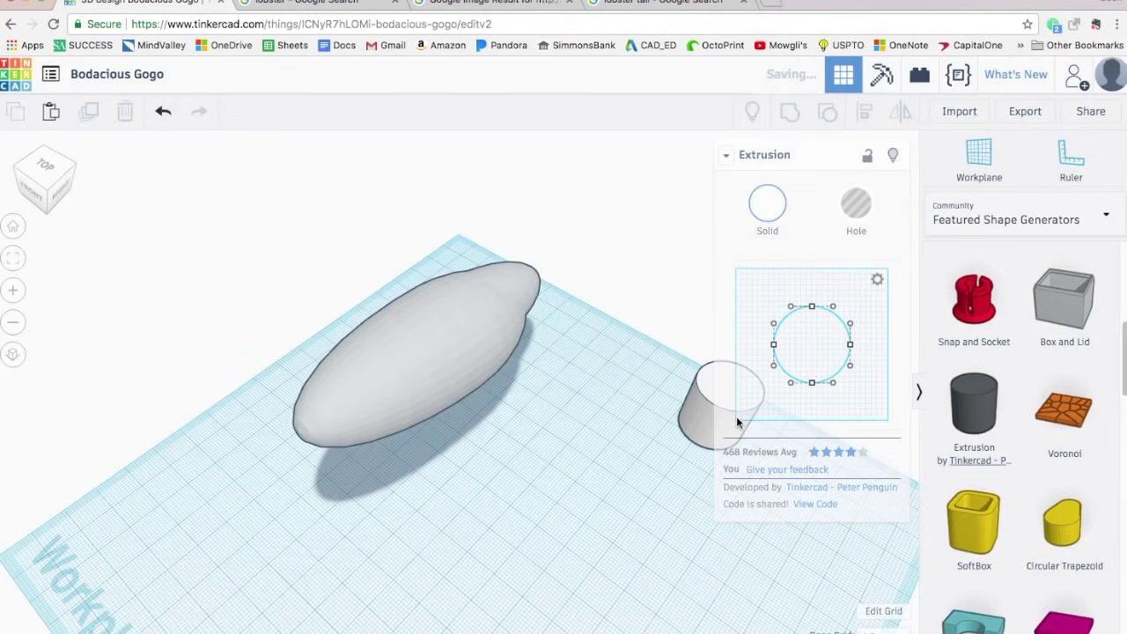
{"action": "left_click_drag", "start_coordinate": [654, 403], "coordinate": [588, 370]}
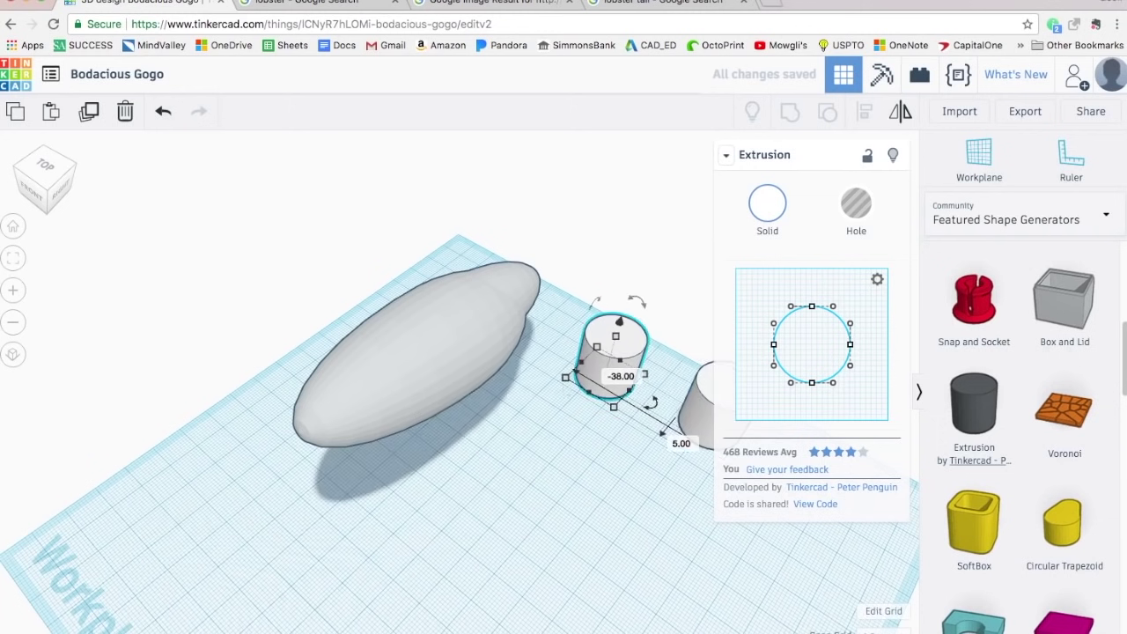
{"action": "left_click_drag", "start_coordinate": [812, 382], "coordinate": [812, 274]}
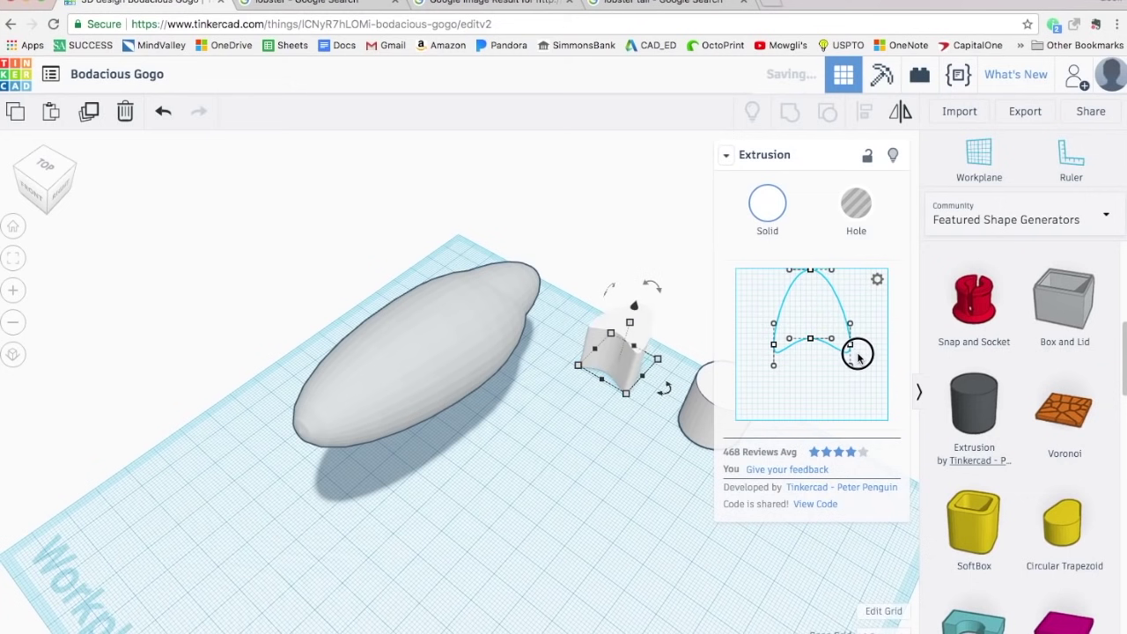
{"action": "left_click_drag", "start_coordinate": [851, 345], "coordinate": [858, 355]}
{"action": "left_click_drag", "start_coordinate": [774, 345], "coordinate": [765, 351]}
{"action": "right_click_drag", "start_coordinate": [598, 445], "coordinate": [502, 415]}
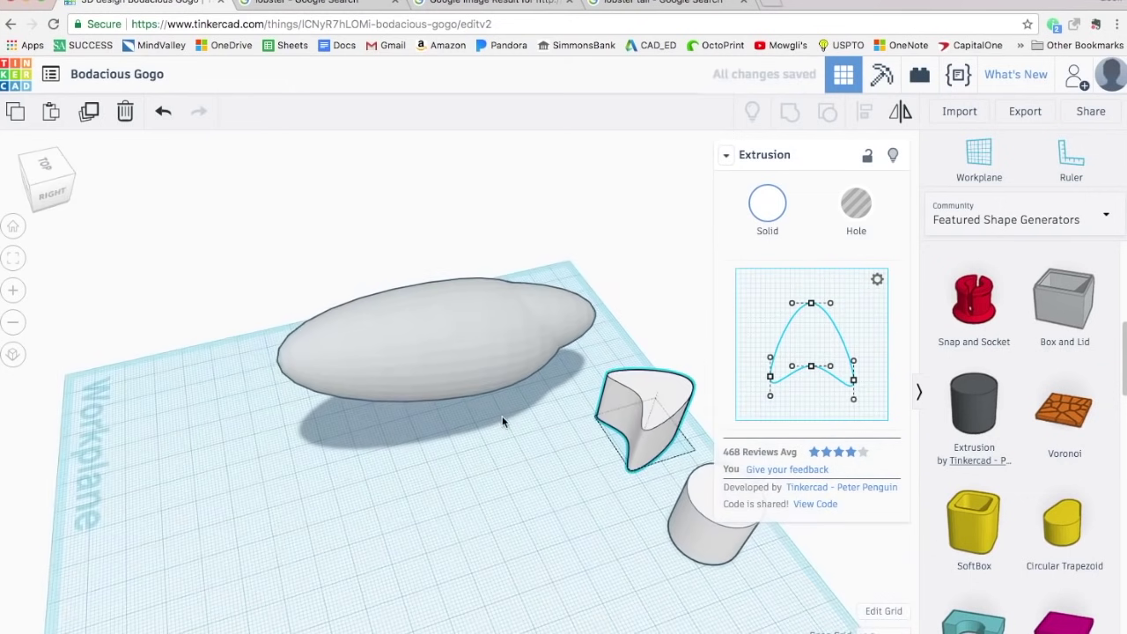
Step: Lay the crescent extrusion on its side beneath the body and stretch it lengthwise
{"action": "left_click_drag", "start_coordinate": [627, 354], "coordinate": [684, 369]}
{"action": "right_click_drag", "start_coordinate": [511, 451], "coordinate": [463, 387]}
{"action": "left_click_drag", "start_coordinate": [642, 407], "coordinate": [345, 402]}
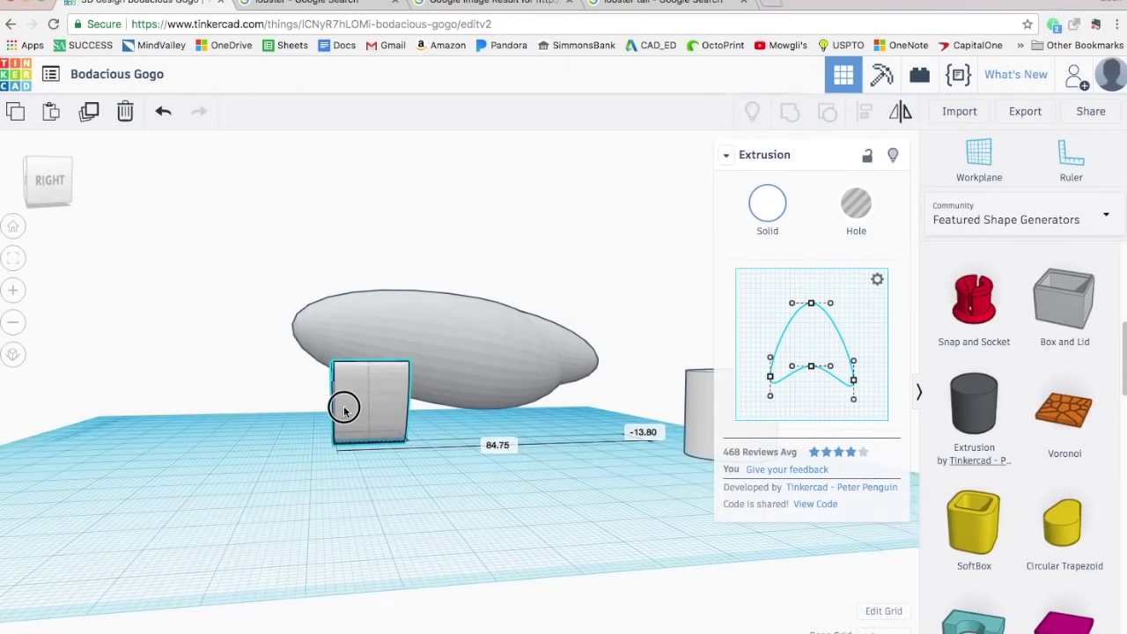
{"action": "left_click_drag", "start_coordinate": [408, 438], "coordinate": [591, 436]}
{"action": "right_click_drag", "start_coordinate": [569, 464], "coordinate": [370, 451]}
Step: Turn the crescent extrusion into a hole, widen it and centre it under the body
{"action": "left_click", "coordinate": [856, 204]}
{"action": "left_click_drag", "start_coordinate": [403, 423], "coordinate": [486, 432]}
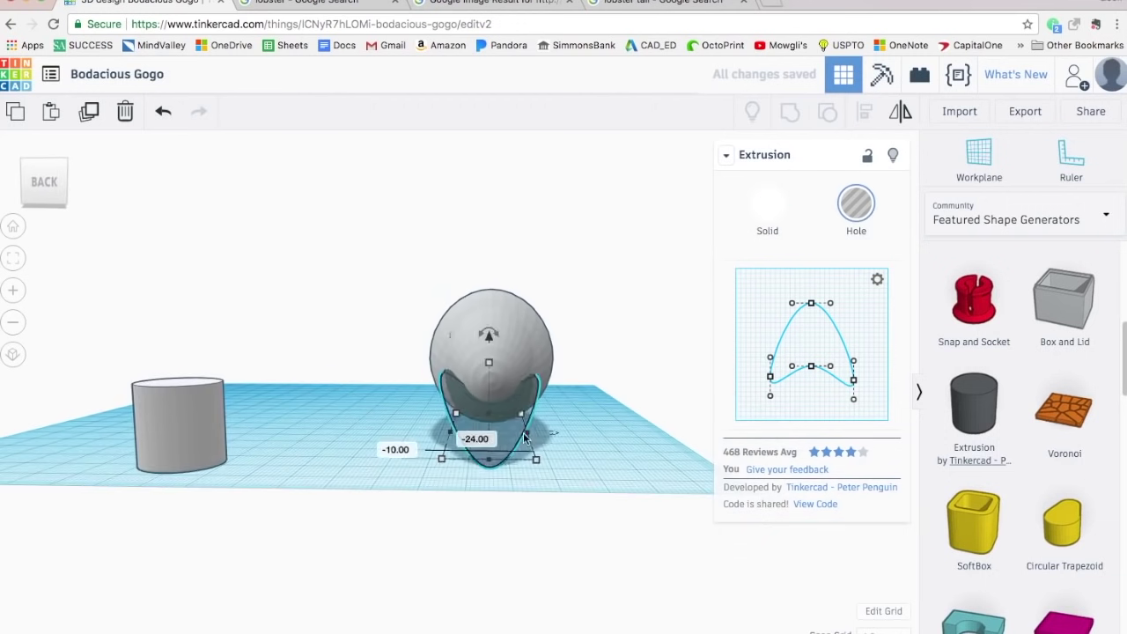
{"action": "left_click_drag", "start_coordinate": [534, 460], "coordinate": [648, 472]}
{"action": "left_click_drag", "start_coordinate": [582, 435], "coordinate": [535, 432]}
{"action": "right_click_drag", "start_coordinate": [495, 351], "coordinate": [767, 566]}
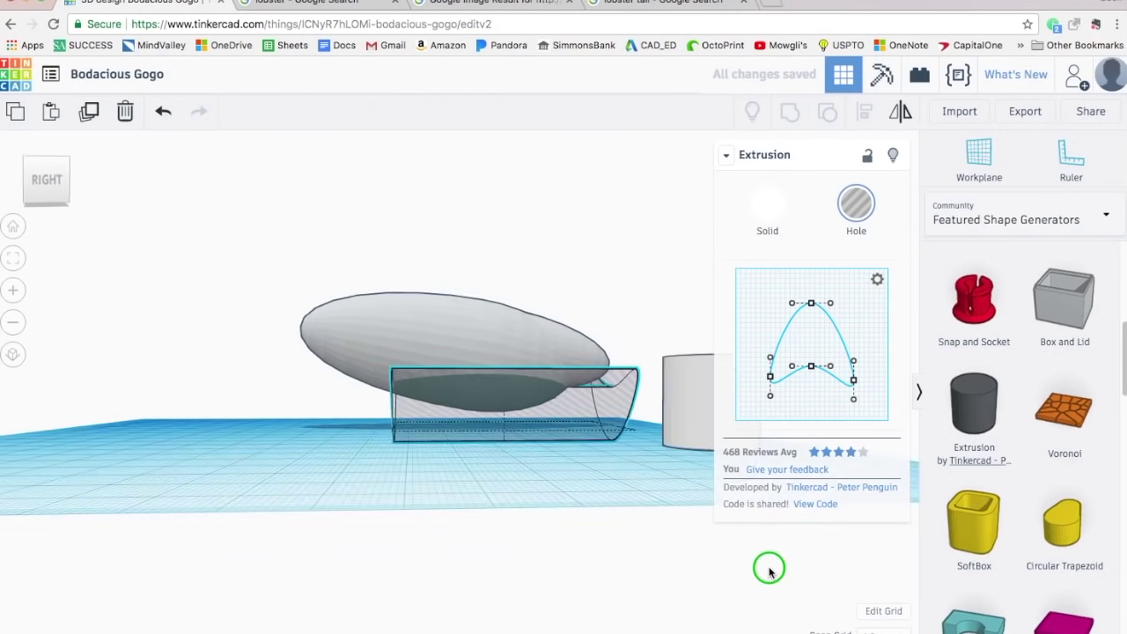
Step: Tilt the crescent hole along the body's underside and group it with both eggs to cut the belly
{"action": "left_click_drag", "start_coordinate": [443, 340], "coordinate": [468, 132]}
{"action": "left_click_drag", "start_coordinate": [448, 320], "coordinate": [429, 129]}
{"action": "left_click_drag", "start_coordinate": [649, 569], "coordinate": [255, 238]}
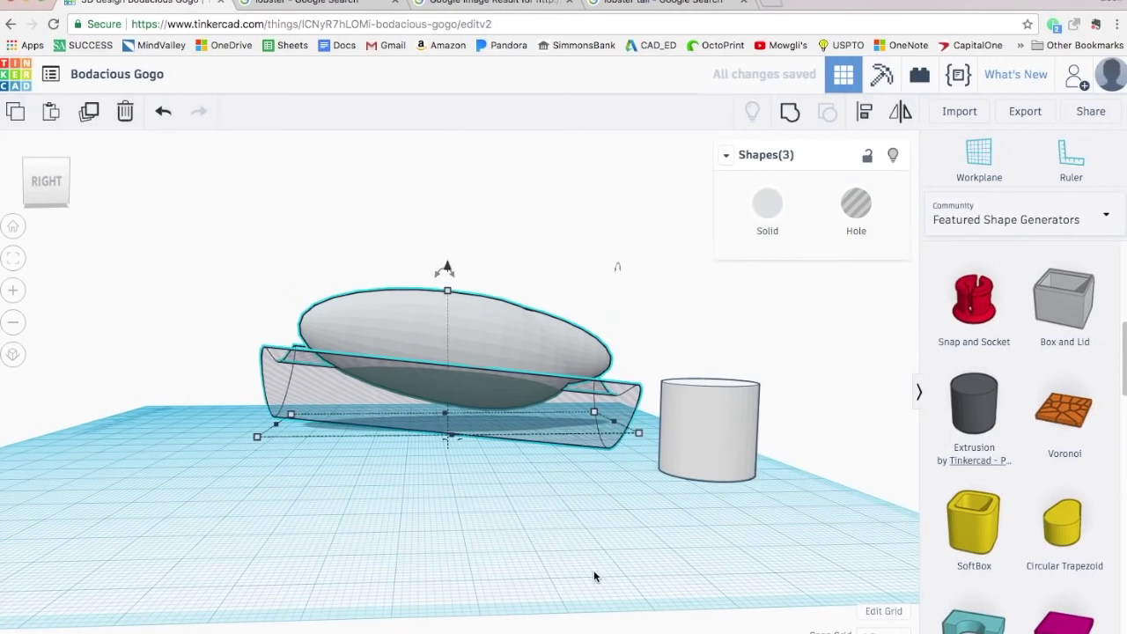
{"action": "left_click", "coordinate": [790, 112]}
{"action": "left_click", "coordinate": [471, 493]}
Step: Check the whole-lobster photo, place another Extrusion near the body and reshape its profile into a dome with an indented base
{"action": "right_click_drag", "start_coordinate": [467, 476], "coordinate": [451, 506]}
{"action": "left_click", "coordinate": [364, 3]}
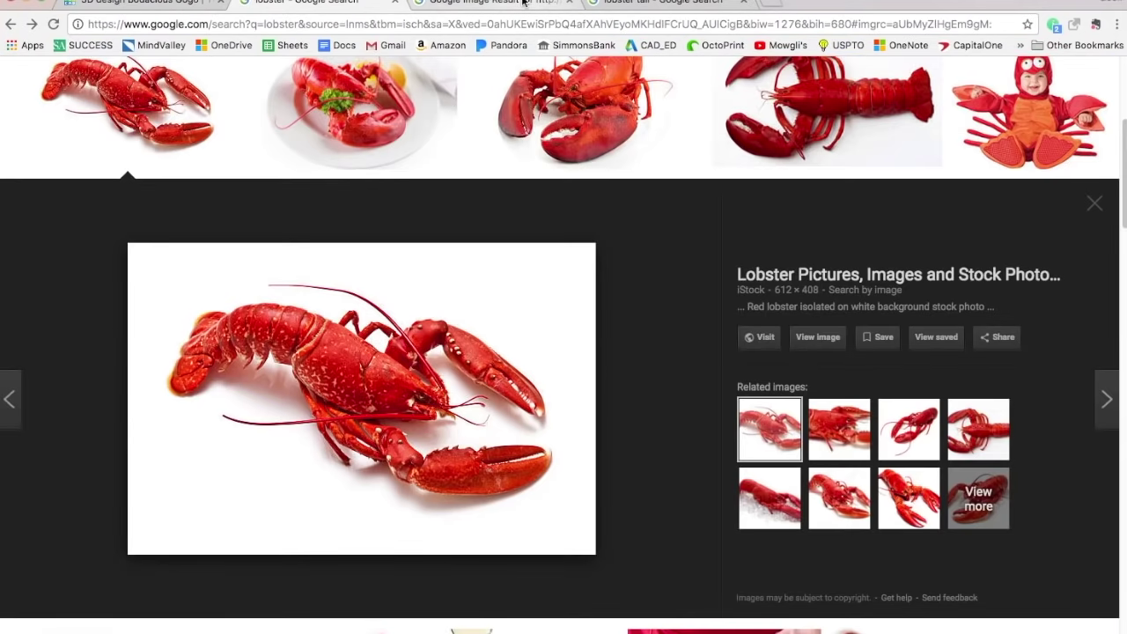
{"action": "left_click", "coordinate": [134, 1]}
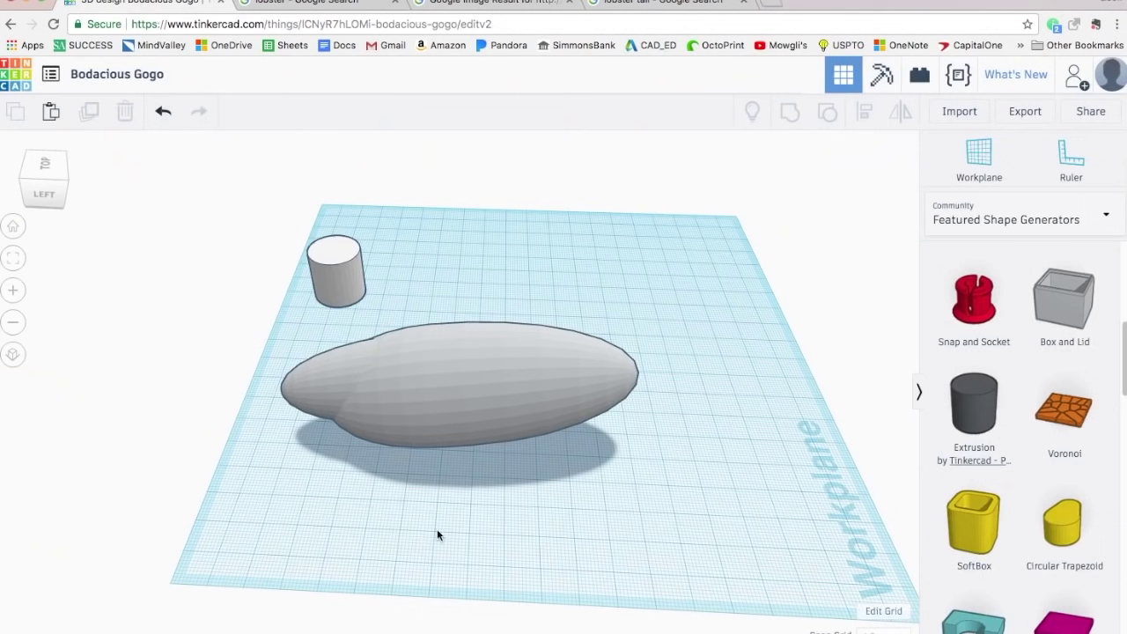
{"action": "left_click_drag", "start_coordinate": [975, 405], "coordinate": [657, 458]}
{"action": "left_click_drag", "start_coordinate": [813, 377], "coordinate": [810, 372]}
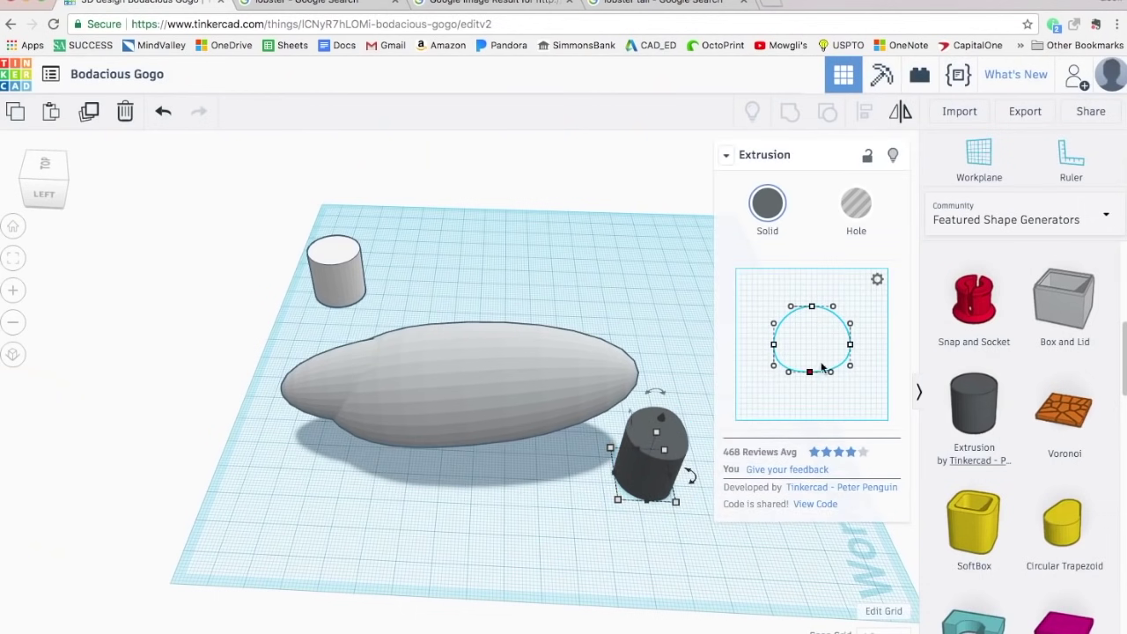
{"action": "left_click_drag", "start_coordinate": [848, 317], "coordinate": [847, 313]}
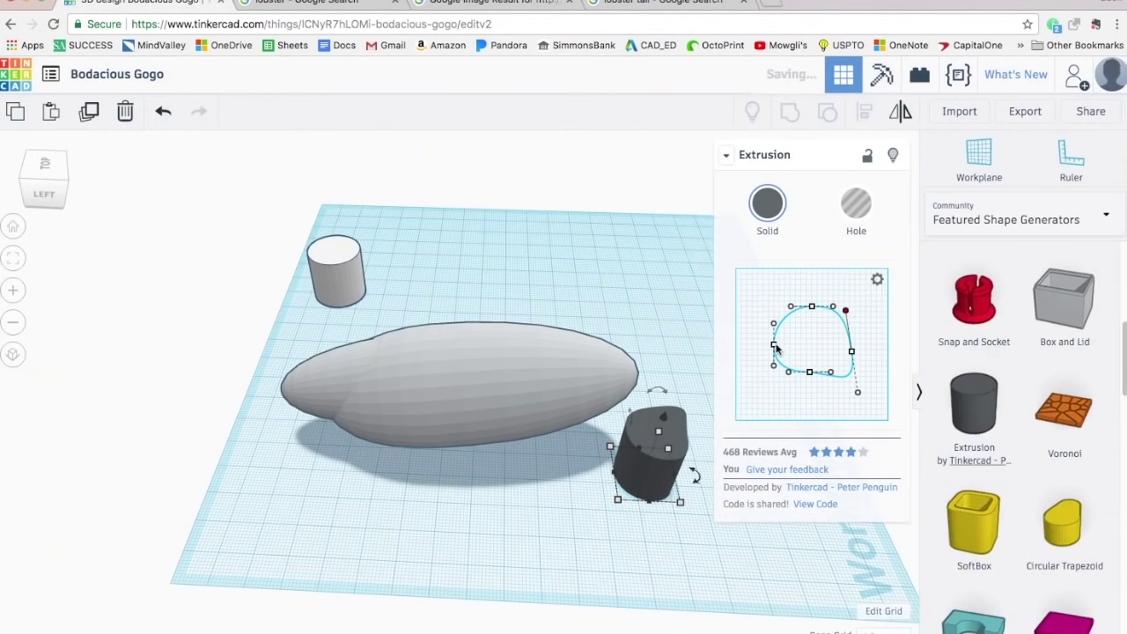
{"action": "left_click_drag", "start_coordinate": [775, 347], "coordinate": [773, 354]}
{"action": "left_click_drag", "start_coordinate": [785, 310], "coordinate": [776, 316]}
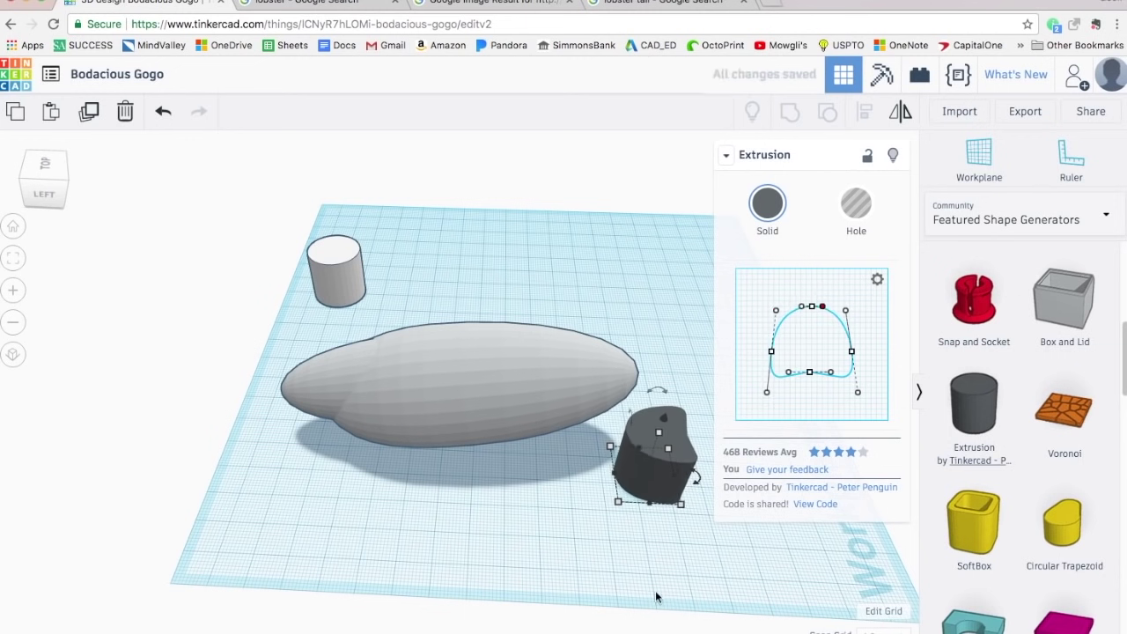
Step: Lay the dome-shaped extrusion on its side, raise it and place it against the body's tapered end
{"action": "left_click_drag", "start_coordinate": [671, 447], "coordinate": [578, 496]}
{"action": "left_click_drag", "start_coordinate": [555, 438], "coordinate": [659, 462]}
{"action": "right_click_drag", "start_coordinate": [623, 522], "coordinate": [610, 421]}
{"action": "left_click_drag", "start_coordinate": [541, 361], "coordinate": [541, 268]}
{"action": "left_click_drag", "start_coordinate": [574, 309], "coordinate": [654, 314]}
{"action": "right_click_drag", "start_coordinate": [520, 440], "coordinate": [304, 529]}
{"action": "left_click_drag", "start_coordinate": [466, 531], "coordinate": [428, 540]}
Step: Shorten the dome-shaped tail segment lengthwise and adjust its height to fit the body's tapered end
{"action": "left_click", "coordinate": [493, 3]}
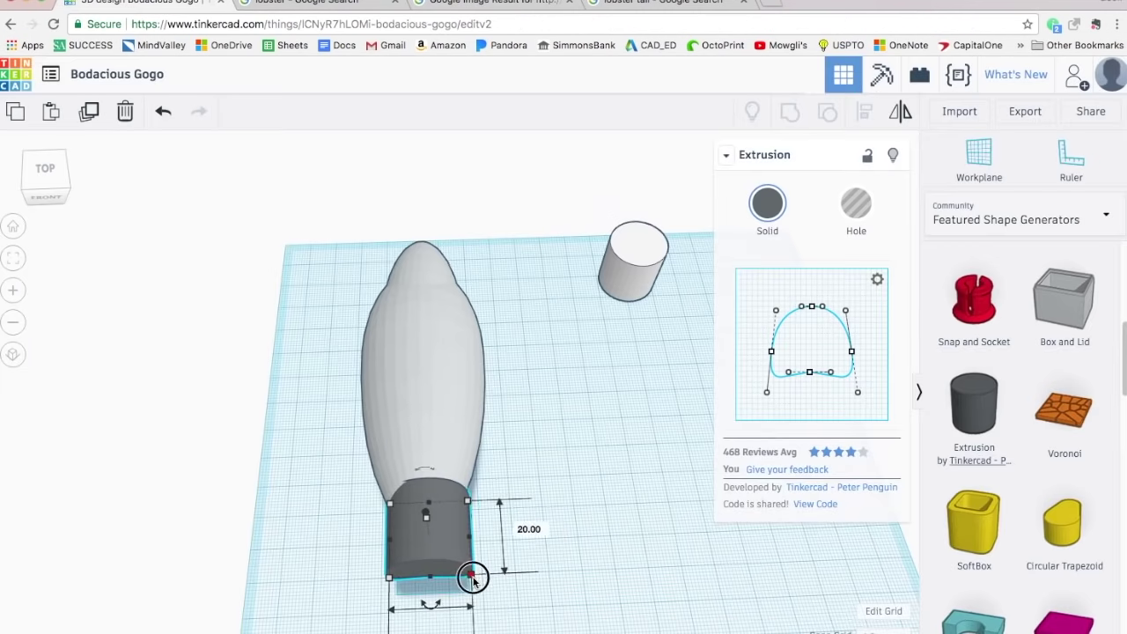
{"action": "left_click_drag", "start_coordinate": [470, 577], "coordinate": [467, 529]}
{"action": "right_click_drag", "start_coordinate": [430, 539], "coordinate": [277, 420]}
{"action": "left_click_drag", "start_coordinate": [323, 243], "coordinate": [322, 268]}
{"action": "right_click_drag", "start_coordinate": [354, 459], "coordinate": [592, 566]}
{"action": "left_click_drag", "start_coordinate": [515, 543], "coordinate": [488, 528]}
{"action": "right_click_drag", "start_coordinate": [488, 528], "coordinate": [566, 446]}
Step: Duplicate the tail segment away from the body and rotate the copy -90° horizontally
{"action": "left_click", "coordinate": [655, 566]}
{"action": "right_click_drag", "start_coordinate": [654, 565], "coordinate": [548, 582]}
{"action": "left_click_drag", "start_coordinate": [511, 484], "coordinate": [329, 556], "text": "alt"}
{"action": "right_click_drag", "start_coordinate": [329, 557], "coordinate": [270, 595]}
{"action": "left_click_drag", "start_coordinate": [269, 595], "coordinate": [331, 481]}
{"action": "left_click_drag", "start_coordinate": [184, 393], "coordinate": [312, 452]}
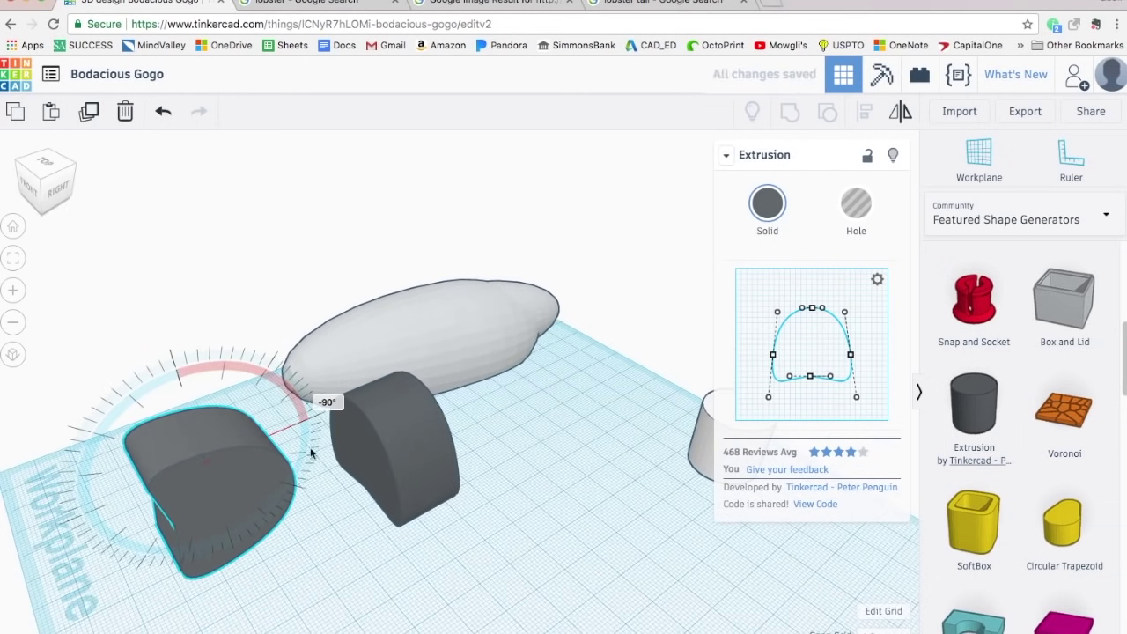
Step: Check the lobster-tail photo, turn the rotated copy into a hole and overlap it with the rear of the tail segment
{"action": "right_click_drag", "start_coordinate": [314, 455], "coordinate": [195, 379]}
{"action": "left_click", "coordinate": [486, 5]}
{"action": "left_click", "coordinate": [627, 2]}
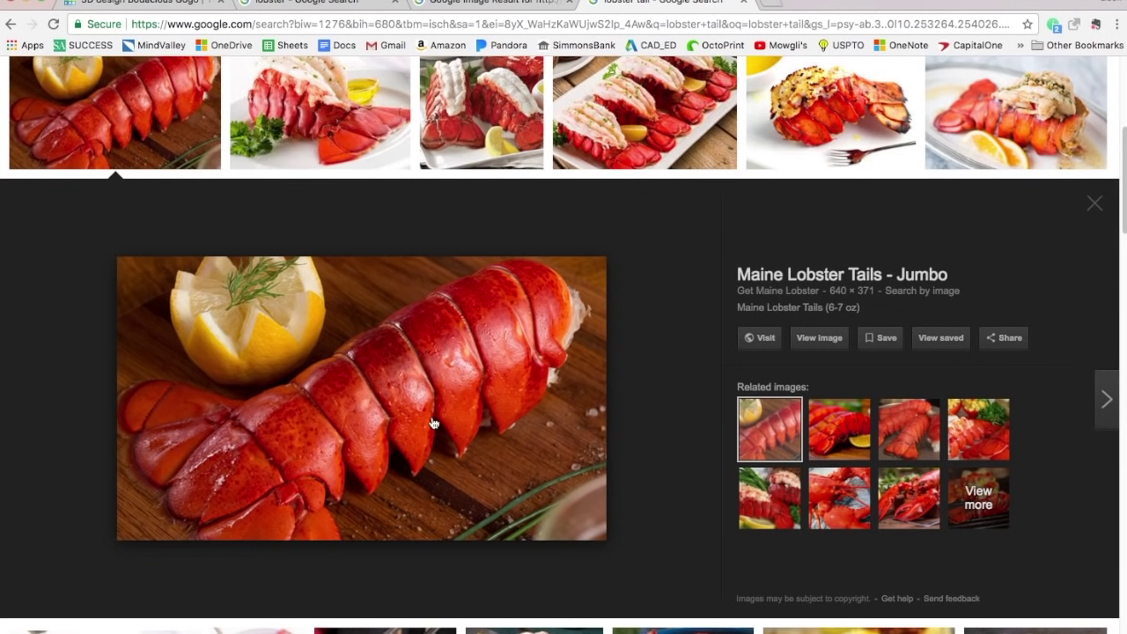
{"action": "left_click", "coordinate": [181, 6]}
{"action": "left_click_drag", "start_coordinate": [222, 414], "coordinate": [254, 396]}
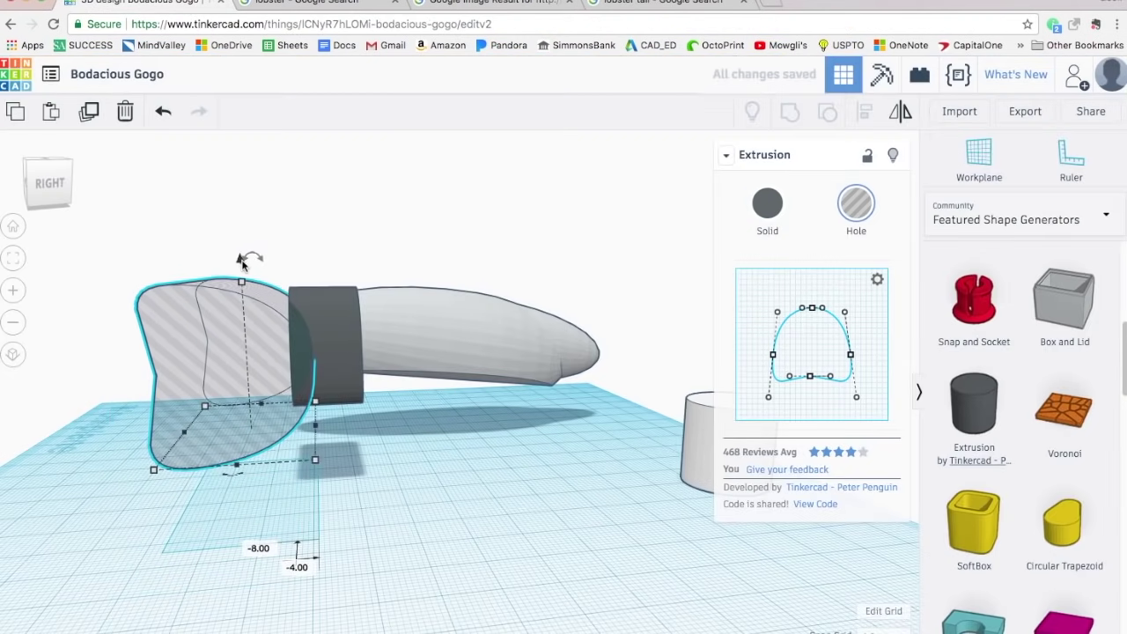
{"action": "left_click_drag", "start_coordinate": [244, 262], "coordinate": [244, 322]}
{"action": "left_click_drag", "start_coordinate": [282, 404], "coordinate": [289, 397]}
{"action": "mouse_move", "coordinate": [295, 405]}
{"action": "right_mouse_down"}
{"action": "mouse_move", "coordinate": [527, 521]}
{"action": "mouse_move", "coordinate": [375, 509]}
{"action": "mouse_move", "coordinate": [364, 353]}
{"action": "right_mouse_up"}
Step: Duplicate the plain cylindrical Extrusion and reshape the copy's profile into a curved S-shaped blade
{"action": "left_click", "coordinate": [815, 546]}
{"action": "mouse_move", "coordinate": [817, 489]}
{"action": "left_mouse_down"}
{"action": "mouse_move", "coordinate": [835, 530]}
{"action": "mouse_move", "coordinate": [482, 535]}
{"action": "mouse_move", "coordinate": [490, 568]}
{"action": "left_mouse_up"}
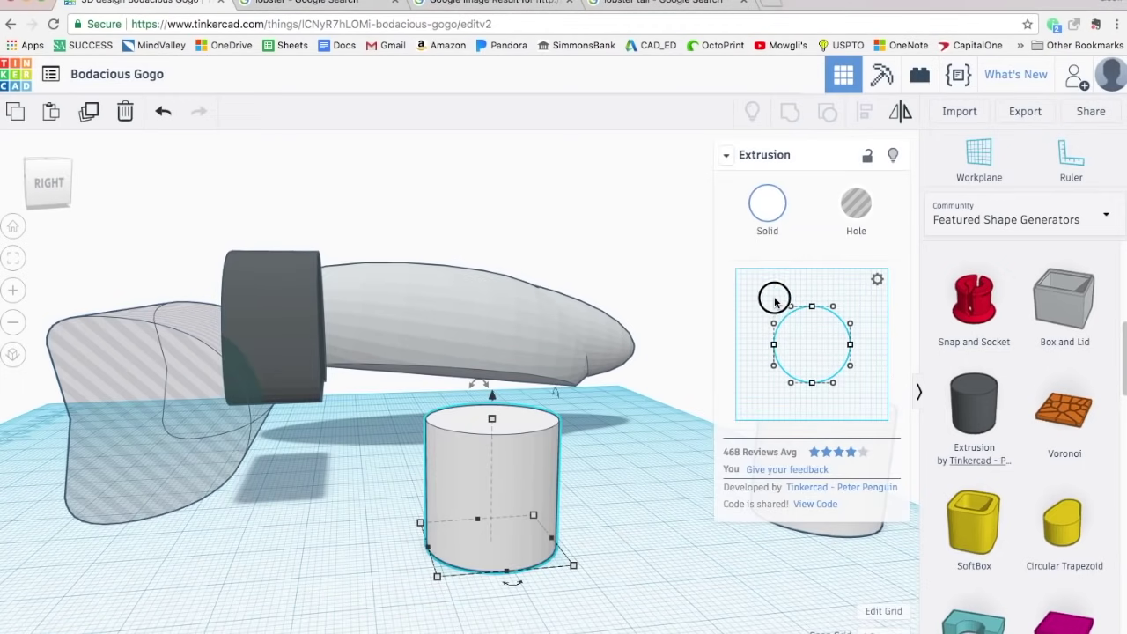
{"action": "left_click_drag", "start_coordinate": [776, 302], "coordinate": [775, 297]}
{"action": "left_click_drag", "start_coordinate": [812, 343], "coordinate": [847, 416]}
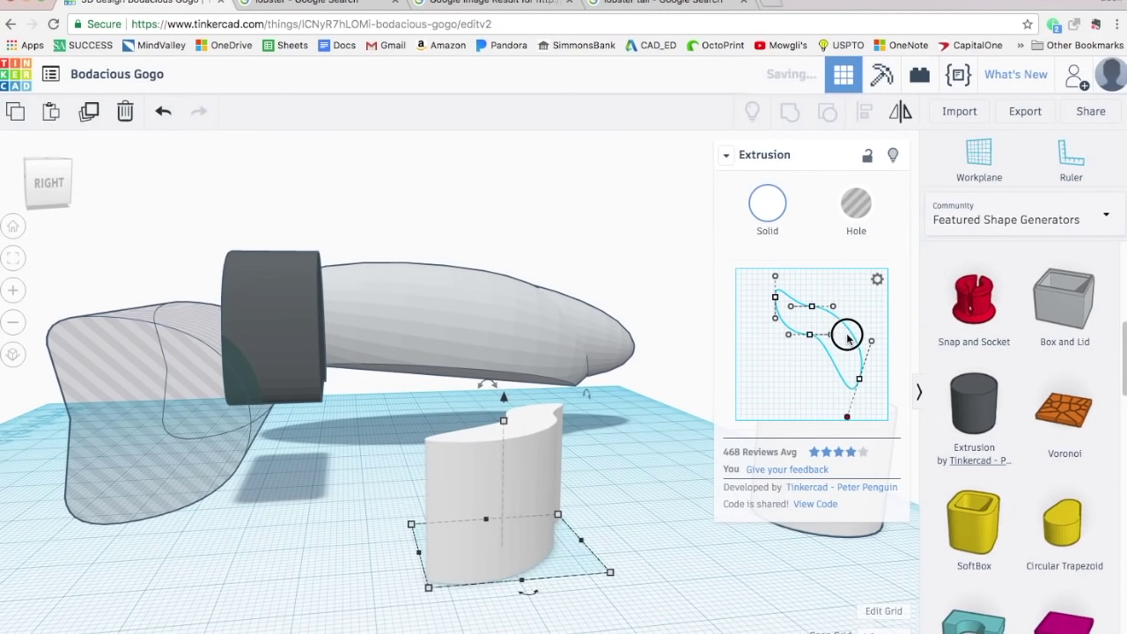
Step: Lay the blade extrusion on its side, turn it into a hole and place it at the front of the tail segment
{"action": "left_click_drag", "start_coordinate": [587, 394], "coordinate": [603, 485]}
{"action": "left_click_drag", "start_coordinate": [517, 433], "coordinate": [333, 304]}
{"action": "left_click", "coordinate": [856, 203]}
{"action": "left_click_drag", "start_coordinate": [336, 434], "coordinate": [342, 524]}
{"action": "left_click_drag", "start_coordinate": [331, 493], "coordinate": [323, 438]}
{"action": "left_click_drag", "start_coordinate": [322, 295], "coordinate": [323, 259]}
{"action": "left_click_drag", "start_coordinate": [361, 311], "coordinate": [381, 316]}
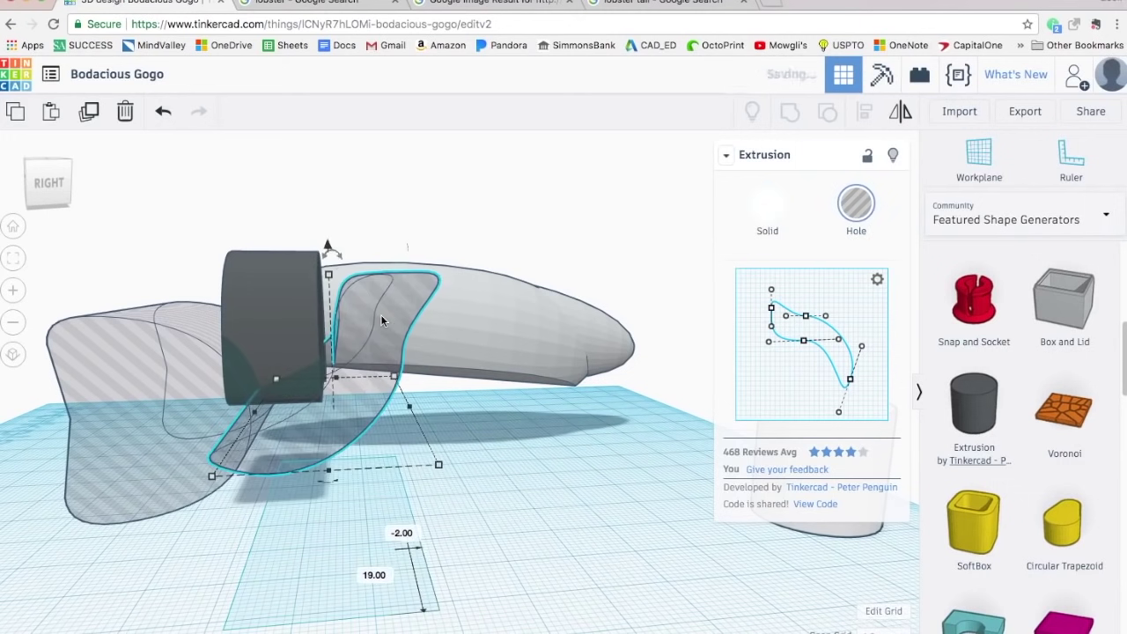
Step: Tilt the blade-shaped hole, undo its last move and raise it beside the tail segment
{"action": "left_click_drag", "start_coordinate": [329, 247], "coordinate": [295, 145]}
{"action": "left_click_drag", "start_coordinate": [374, 305], "coordinate": [364, 282]}
{"action": "key", "text": "super+z"}
{"action": "left_click_drag", "start_coordinate": [330, 241], "coordinate": [332, 225]}
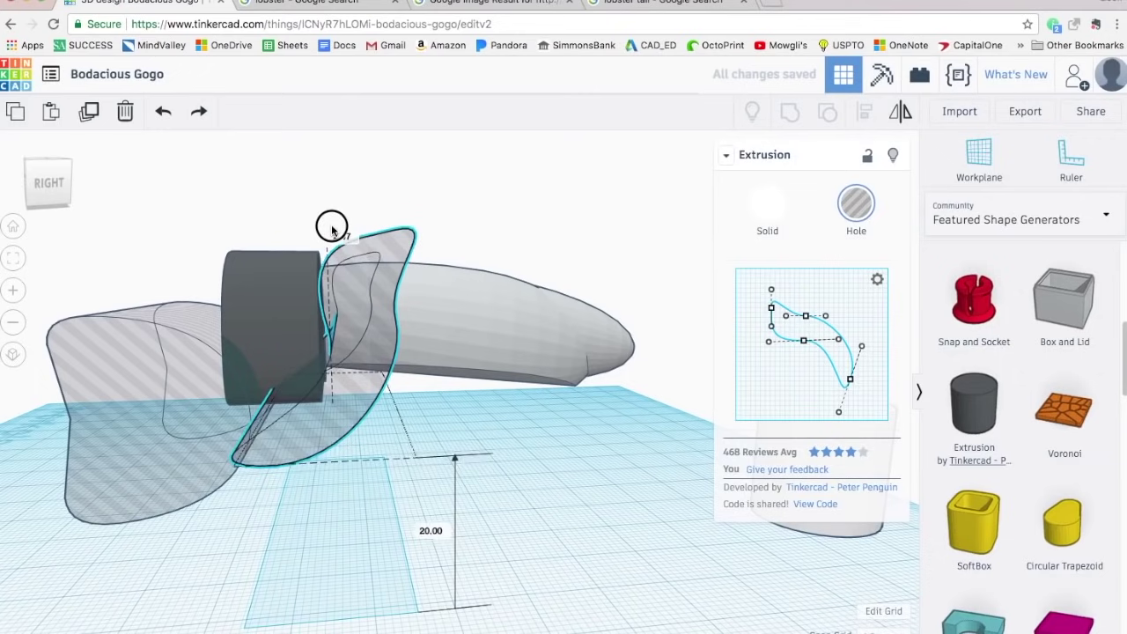
{"action": "mouse_move", "coordinate": [384, 351]}
{"action": "right_mouse_down"}
{"action": "mouse_move", "coordinate": [496, 396]}
{"action": "mouse_move", "coordinate": [382, 350]}
{"action": "right_mouse_up"}
Step: Refine the blade hole's curved profile and shift it closer and slightly lower against the tail segment's front
{"action": "left_click_drag", "start_coordinate": [771, 304], "coordinate": [773, 283]}
{"action": "left_click_drag", "start_coordinate": [374, 310], "coordinate": [359, 311]}
{"action": "left_click_drag", "start_coordinate": [344, 219], "coordinate": [342, 233]}
{"action": "right_click_drag", "start_coordinate": [460, 422], "coordinate": [481, 244]}
{"action": "scroll", "coordinate": [481, 245], "scroll_direction": "up", "scroll_amount": 3}
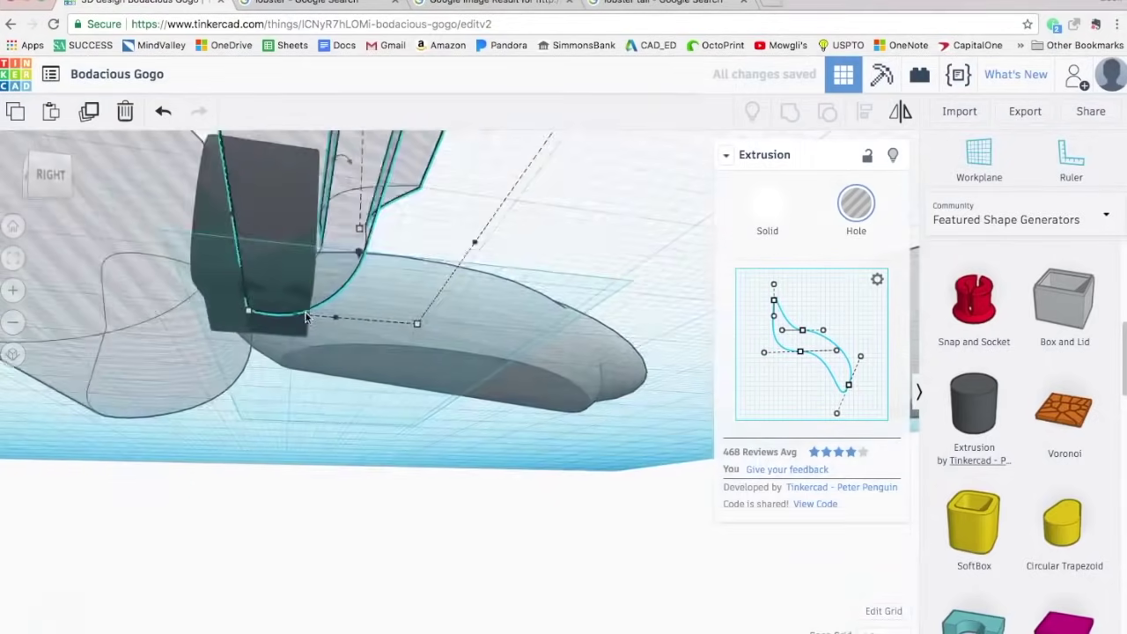
Step: Lower the blade-shaped hole slightly and shift it closer to the tail segment
{"action": "right_click_drag", "start_coordinate": [344, 238], "coordinate": [294, 326]}
{"action": "left_click_drag", "start_coordinate": [359, 143], "coordinate": [359, 155]}
{"action": "left_click_drag", "start_coordinate": [459, 412], "coordinate": [426, 408]}
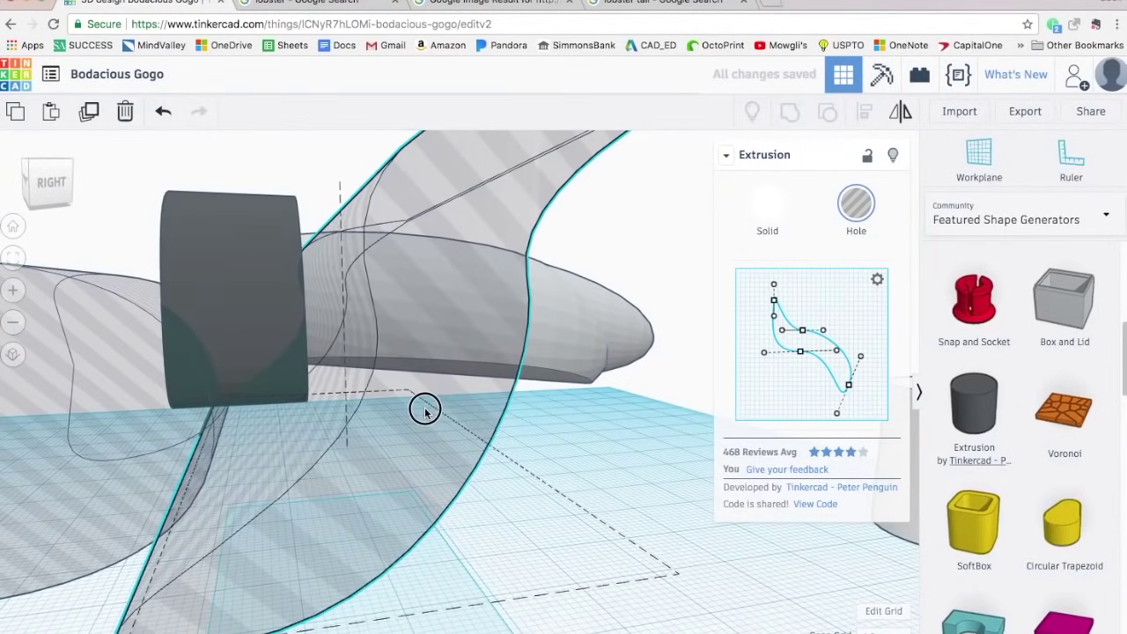
{"action": "mouse_move", "coordinate": [426, 408]}
{"action": "right_mouse_down"}
{"action": "mouse_move", "coordinate": [417, 375]}
{"action": "mouse_move", "coordinate": [418, 407]}
{"action": "right_mouse_up"}
{"action": "left_click_drag", "start_coordinate": [486, 416], "coordinate": [467, 413]}
{"action": "right_click_drag", "start_coordinate": [467, 413], "coordinate": [342, 566]}
{"action": "left_click", "coordinate": [357, 355]}
{"action": "left_click", "coordinate": [352, 355]}
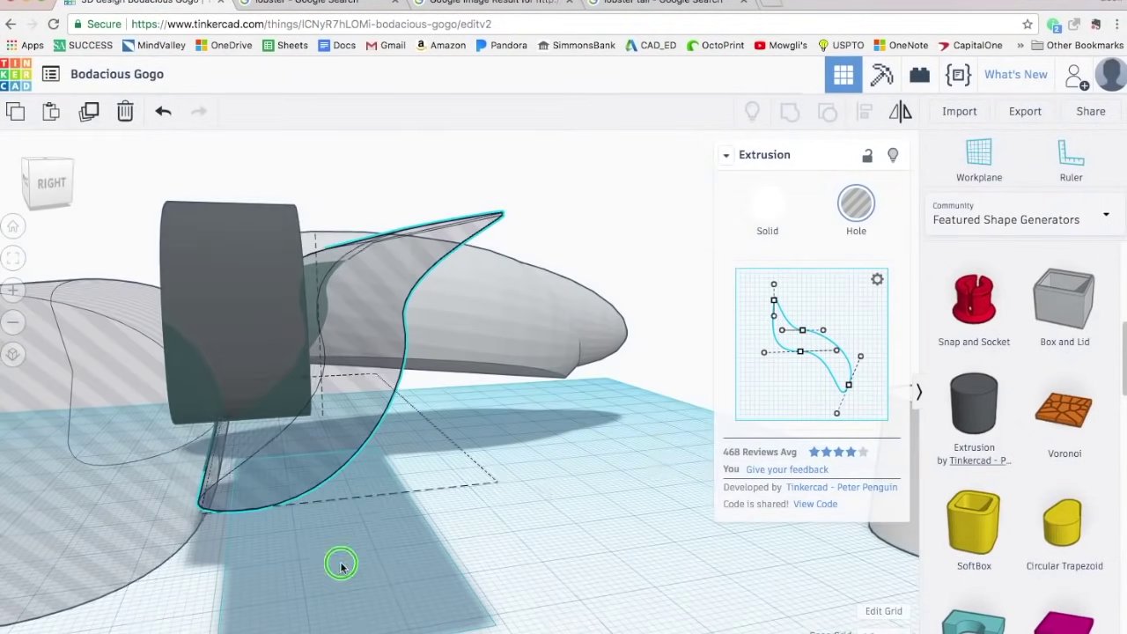
Step: Reshape the lower curve of the blade hole's profile, tilt the hole and reposition it across the tail segment
{"action": "left_click_drag", "start_coordinate": [862, 358], "coordinate": [871, 330]}
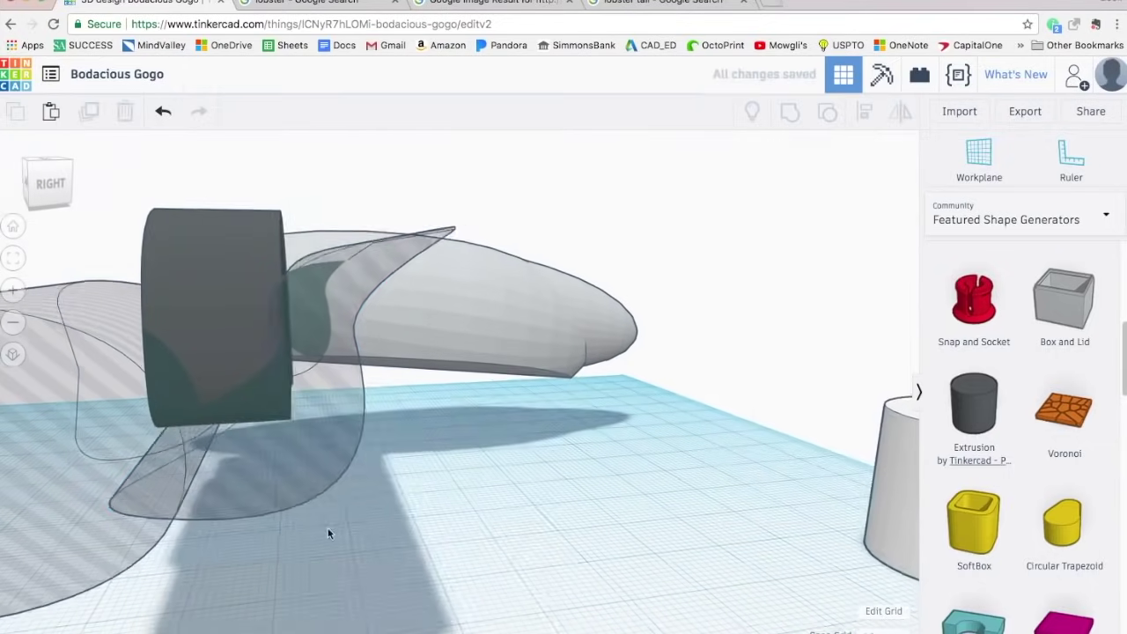
{"action": "left_click_drag", "start_coordinate": [293, 208], "coordinate": [285, 141]}
{"action": "left_click_drag", "start_coordinate": [402, 415], "coordinate": [453, 415]}
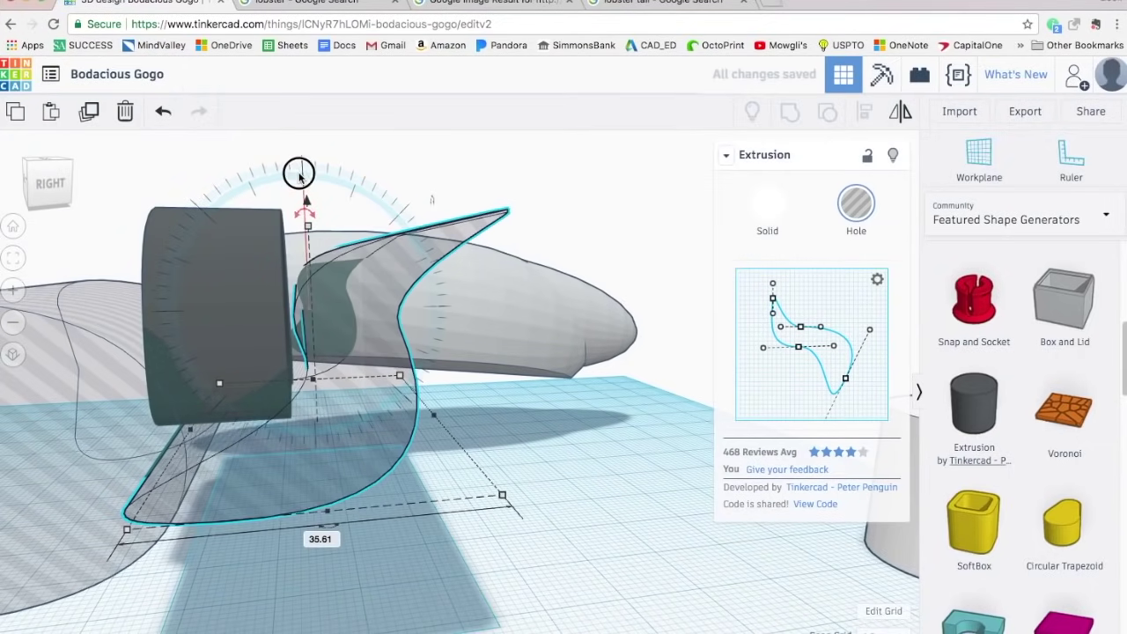
{"action": "left_click_drag", "start_coordinate": [299, 177], "coordinate": [284, 113]}
{"action": "left_click_drag", "start_coordinate": [383, 420], "coordinate": [352, 387]}
{"action": "mouse_move", "coordinate": [305, 194]}
{"action": "left_mouse_down"}
{"action": "mouse_move", "coordinate": [305, 141]}
{"action": "mouse_move", "coordinate": [301, 191]}
{"action": "left_mouse_up"}
{"action": "mouse_move", "coordinate": [388, 502]}
{"action": "right_mouse_down"}
{"action": "mouse_move", "coordinate": [450, 410]}
{"action": "mouse_move", "coordinate": [388, 493]}
{"action": "right_mouse_up"}
Step: Group the tail segment with both holes and compare the trial cut with the lobster tail photo
{"action": "left_click", "coordinate": [235, 342], "text": "shift"}
{"action": "left_click", "coordinate": [123, 476], "text": "shift"}
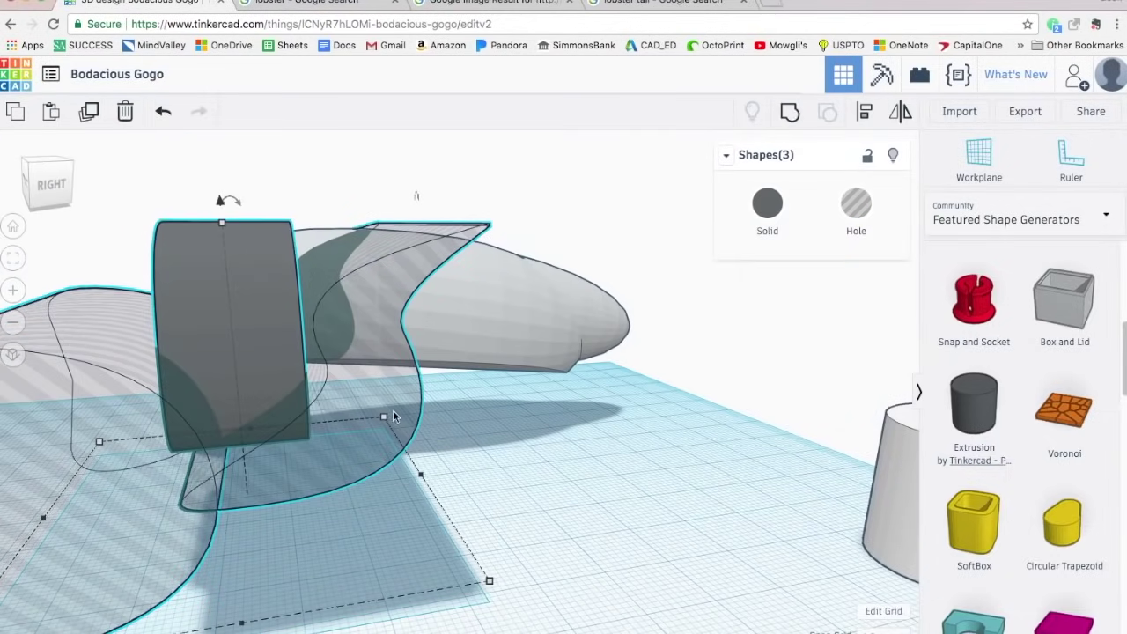
{"action": "left_click", "coordinate": [791, 112]}
{"action": "left_click", "coordinate": [468, 412]}
{"action": "right_click_drag", "start_coordinate": [317, 480], "coordinate": [385, 464]}
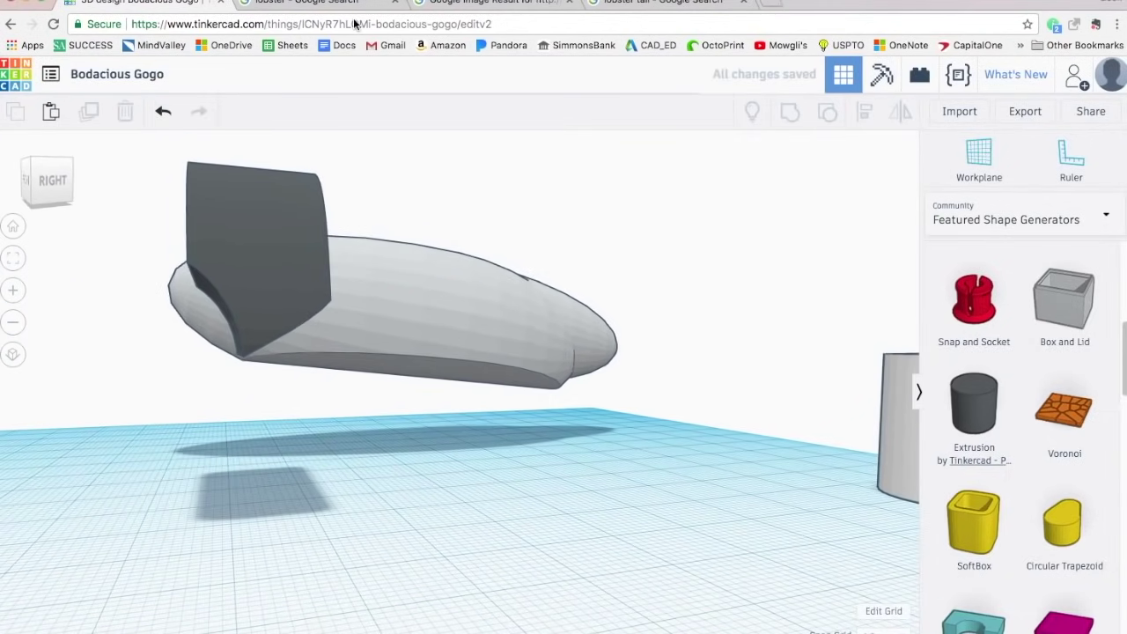
{"action": "left_click", "coordinate": [661, 2]}
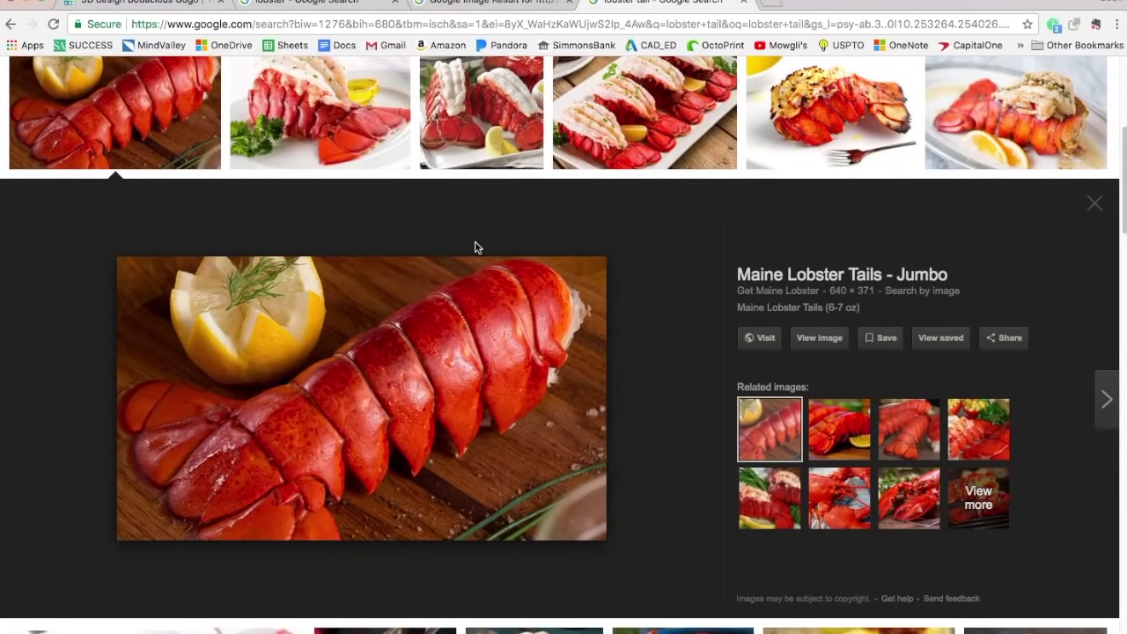
{"action": "left_click", "coordinate": [170, 2]}
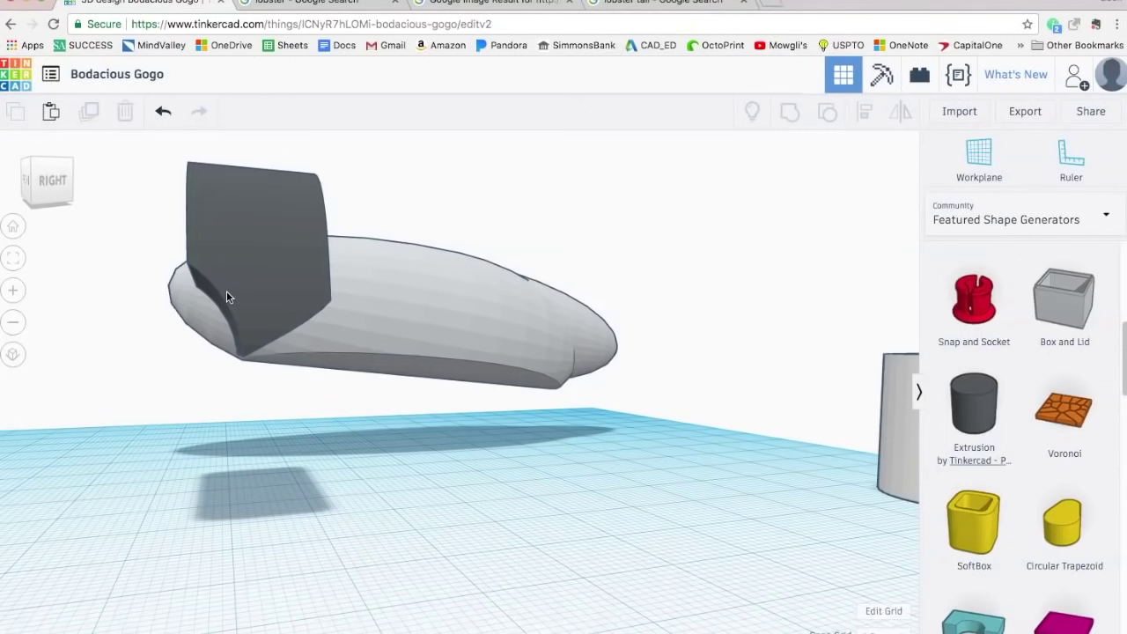
Step: Ungroup the trial-cut tail segment back into its solid and holes
{"action": "right_click_drag", "start_coordinate": [226, 297], "coordinate": [289, 250]}
{"action": "left_click", "coordinate": [290, 250]}
{"action": "left_click", "coordinate": [828, 112]}
{"action": "left_click", "coordinate": [768, 203]}
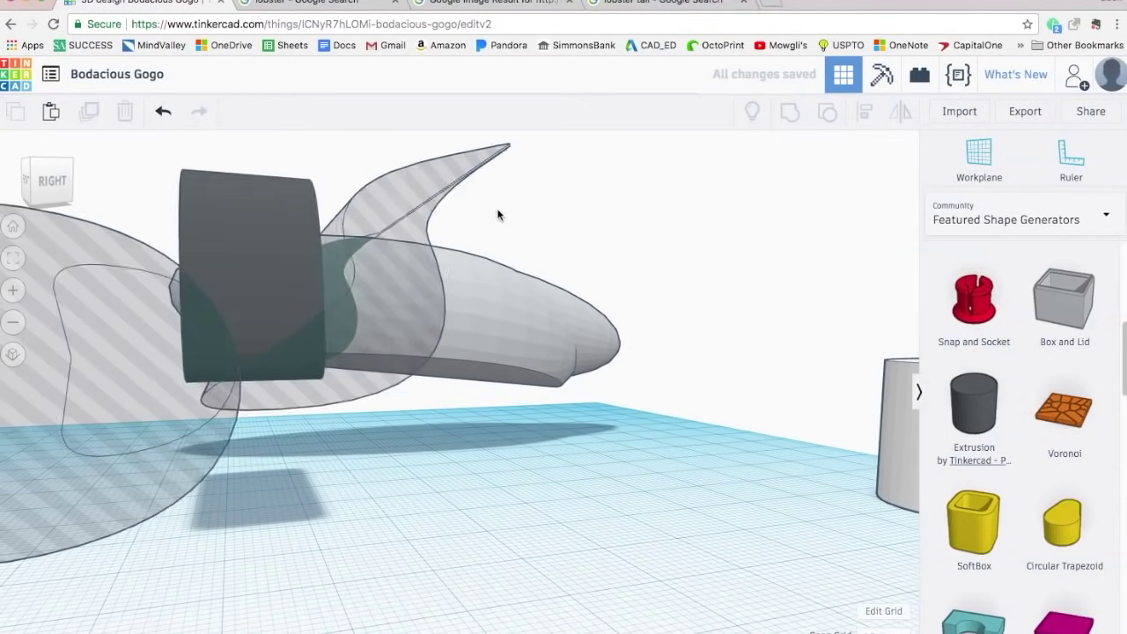
Step: Refine the lower curve of the blade hole's profile and shift the hole closer into the tail segment
{"action": "right_click_drag", "start_coordinate": [497, 215], "coordinate": [478, 224]}
{"action": "left_click", "coordinate": [416, 179]}
{"action": "mouse_move", "coordinate": [854, 348]}
{"action": "left_mouse_down"}
{"action": "mouse_move", "coordinate": [849, 322]}
{"action": "mouse_move", "coordinate": [858, 359]}
{"action": "left_mouse_up"}
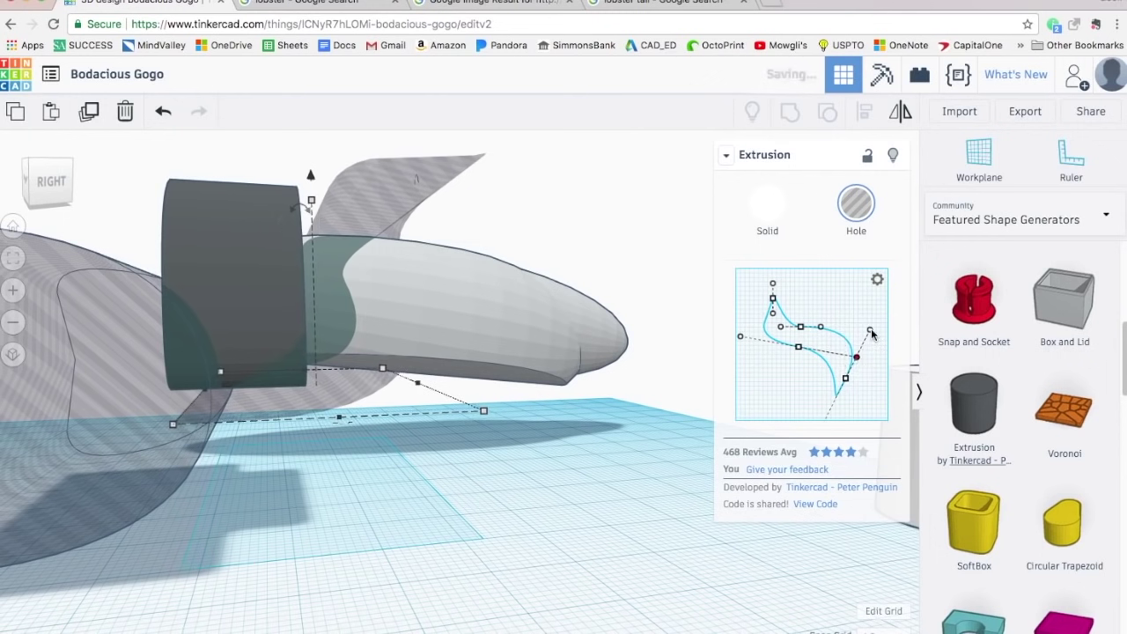
{"action": "left_click_drag", "start_coordinate": [411, 307], "coordinate": [367, 296]}
{"action": "right_click_drag", "start_coordinate": [367, 297], "coordinate": [330, 267]}
{"action": "left_click_drag", "start_coordinate": [330, 267], "coordinate": [340, 270]}
Step: Nudge the large dome-profiled hole slightly on the opposite side of the tail segment from the blade
{"action": "mouse_move", "coordinate": [451, 488]}
{"action": "right_mouse_down"}
{"action": "mouse_move", "coordinate": [486, 416]}
{"action": "mouse_move", "coordinate": [472, 494]}
{"action": "right_mouse_up"}
{"action": "left_click", "coordinate": [169, 486]}
{"action": "left_click_drag", "start_coordinate": [207, 332], "coordinate": [206, 327]}
{"action": "right_click_drag", "start_coordinate": [396, 575], "coordinate": [427, 617]}
Step: Group the tail segment with the adjusted blade and dome holes and check its shape against the lobster tail photo
{"action": "left_click", "coordinate": [339, 378], "text": "shift"}
{"action": "left_click", "coordinate": [455, 404], "text": "shift"}
{"action": "left_click", "coordinate": [790, 113]}
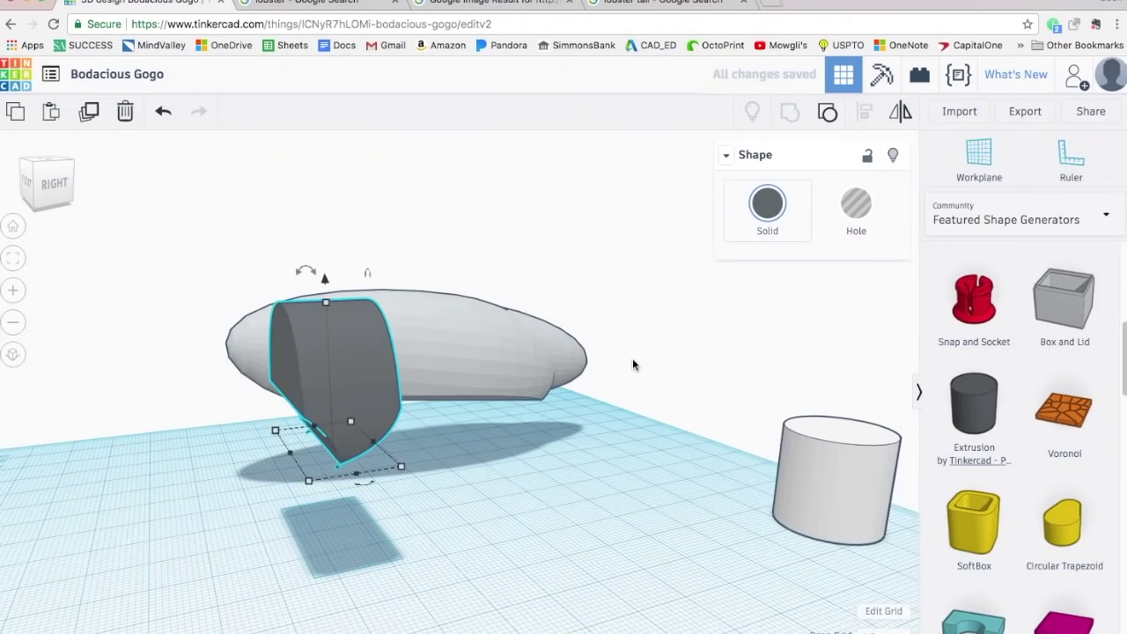
{"action": "left_click", "coordinate": [511, 489]}
{"action": "left_click", "coordinate": [510, 489]}
{"action": "right_click_drag", "start_coordinate": [510, 490], "coordinate": [456, 461]}
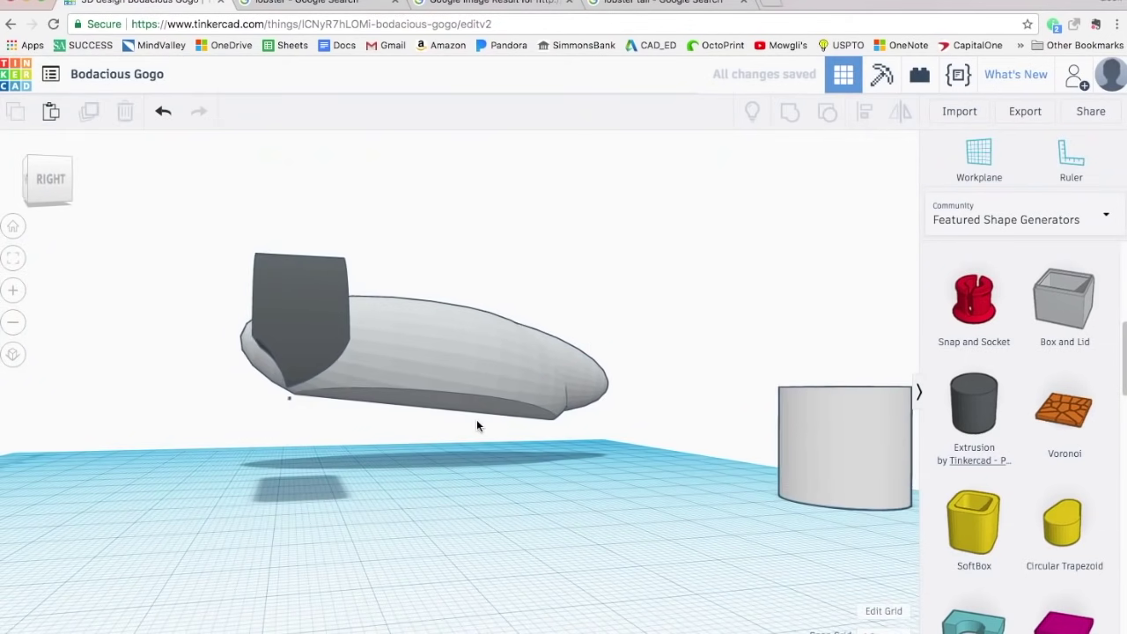
{"action": "left_click", "coordinate": [631, 3]}
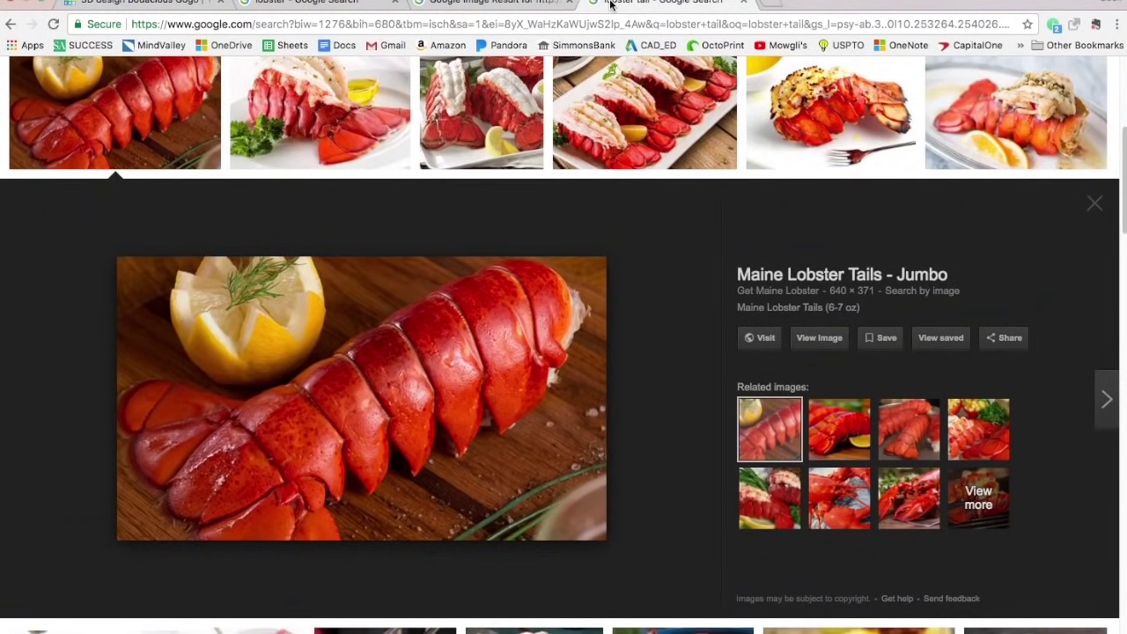
{"action": "left_click", "coordinate": [167, 3]}
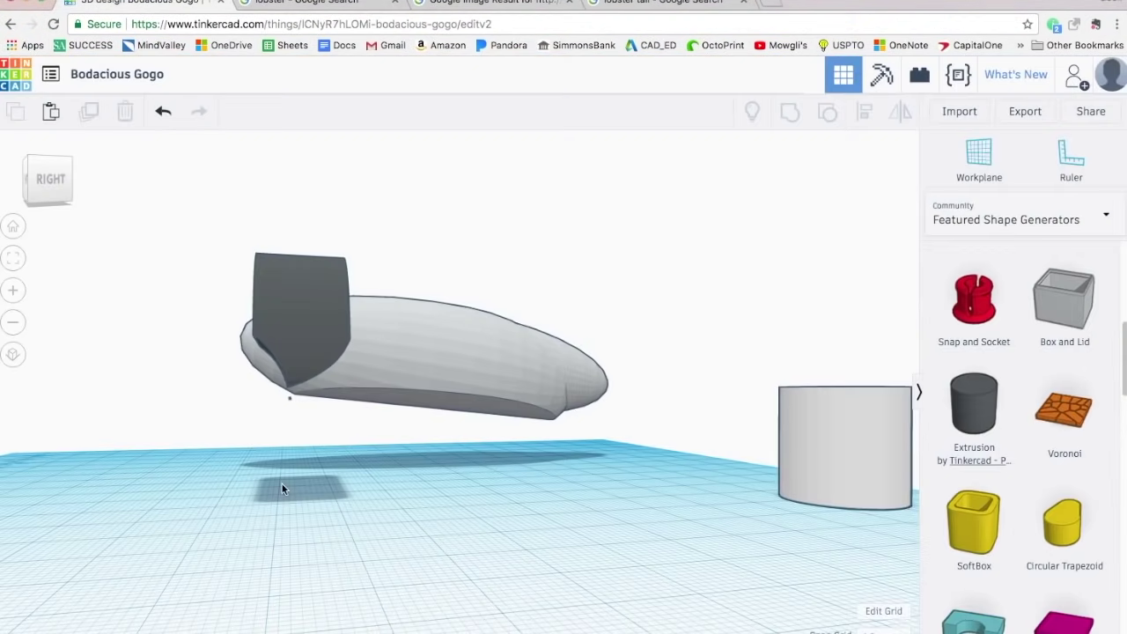
Step: Ungroup the tail segment again to make its holes editable
{"action": "right_click_drag", "start_coordinate": [282, 489], "coordinate": [349, 479]}
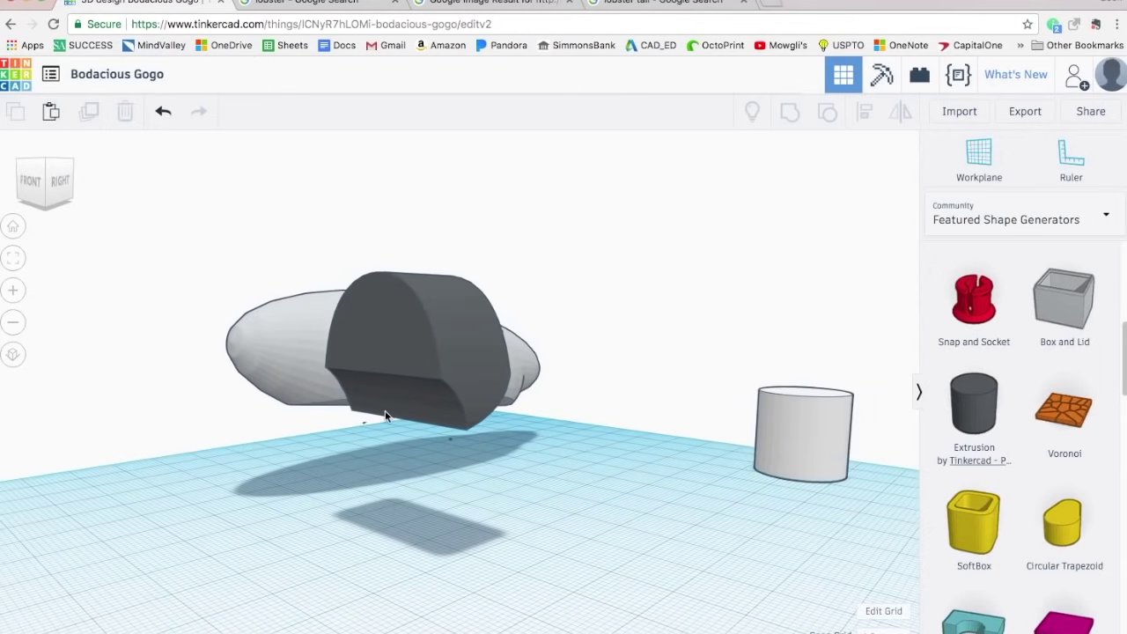
{"action": "scroll", "coordinate": [385, 411], "scroll_direction": "up", "scroll_amount": 3}
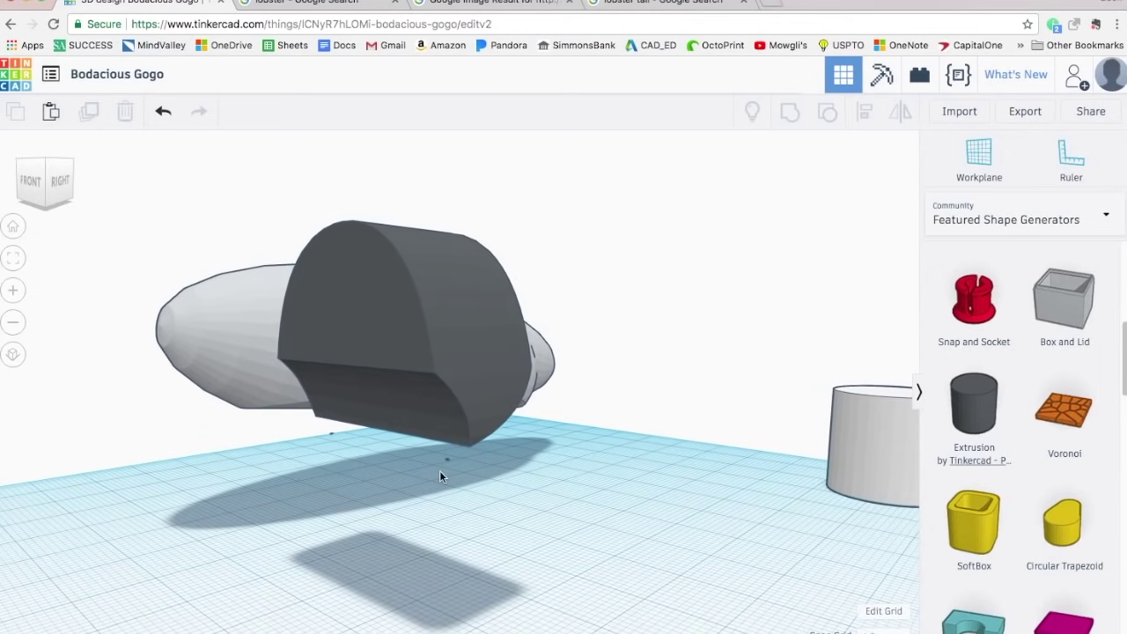
{"action": "left_click", "coordinate": [399, 356]}
{"action": "right_click_drag", "start_coordinate": [607, 573], "coordinate": [479, 540]}
{"action": "key", "text": "super+shift+g"}
Step: Set the snap grid to 0.5 mm and nudge the dome-profiled hole beside the tail segment
{"action": "left_click", "coordinate": [484, 563]}
{"action": "right_click_drag", "start_coordinate": [290, 237], "coordinate": [262, 287]}
{"action": "left_click", "coordinate": [134, 369]}
{"action": "key", "text": "Left"}
{"action": "left_click", "coordinate": [883, 631]}
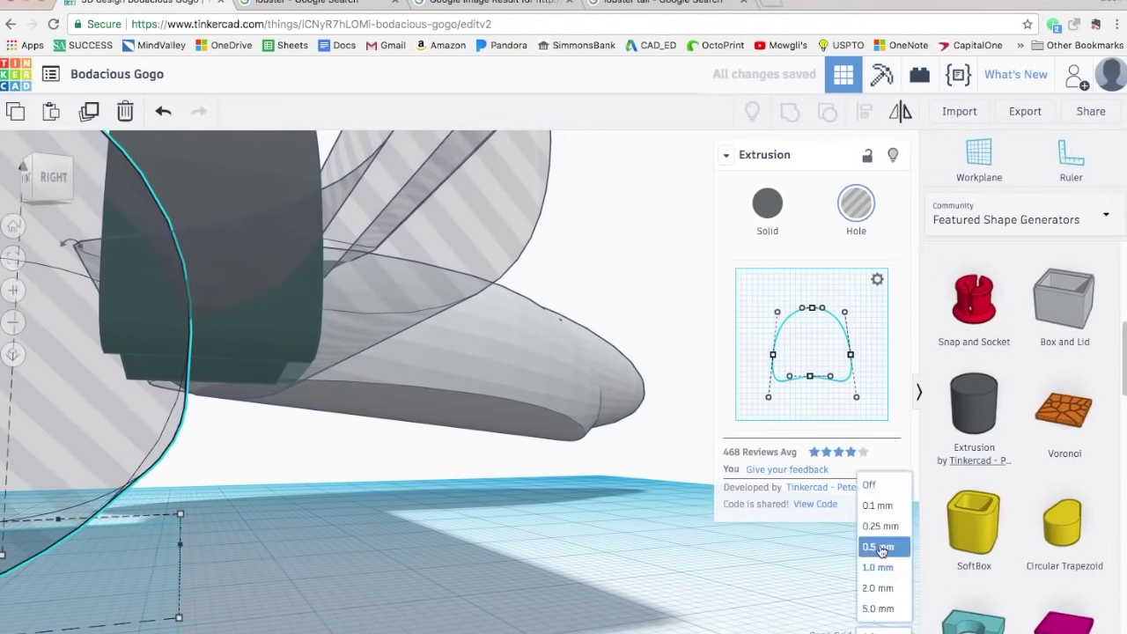
{"action": "left_click", "coordinate": [880, 547]}
{"action": "key", "text": "Right"}
Step: Group the tail segment with the blade and dome holes to cut its ends
{"action": "left_click", "coordinate": [264, 308], "text": "shift"}
{"action": "left_click", "coordinate": [480, 220], "text": "shift"}
{"action": "left_click", "coordinate": [789, 113]}
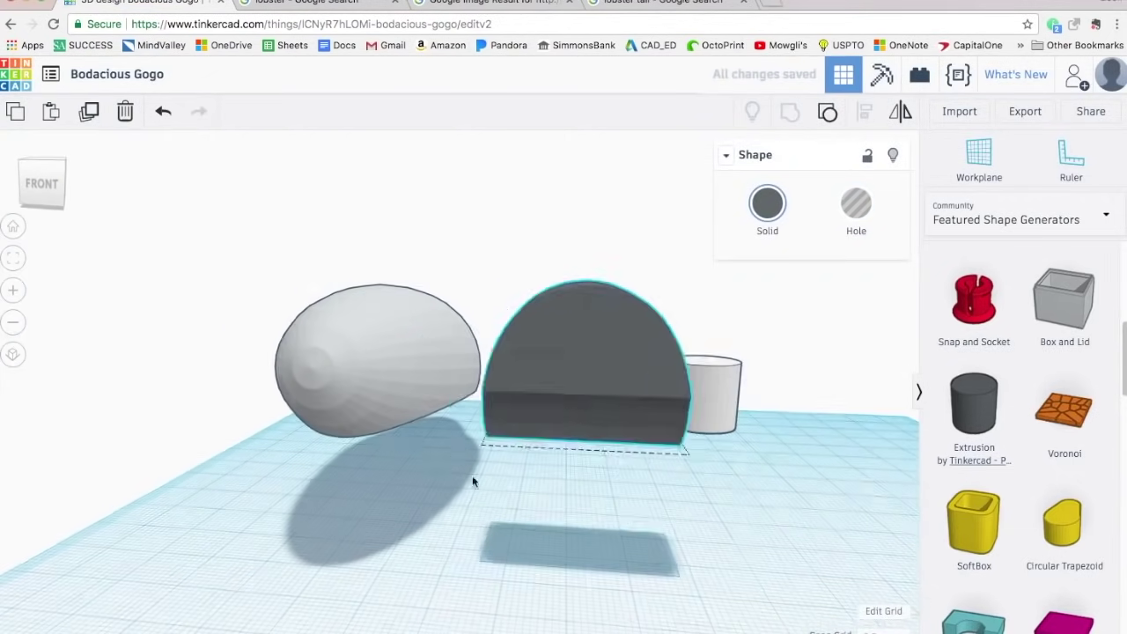
{"action": "left_click", "coordinate": [614, 522]}
Step: Examine the lobster tail image results for the shape of the shell segments and return to the Tinkercad design
{"action": "left_click", "coordinate": [667, 2]}
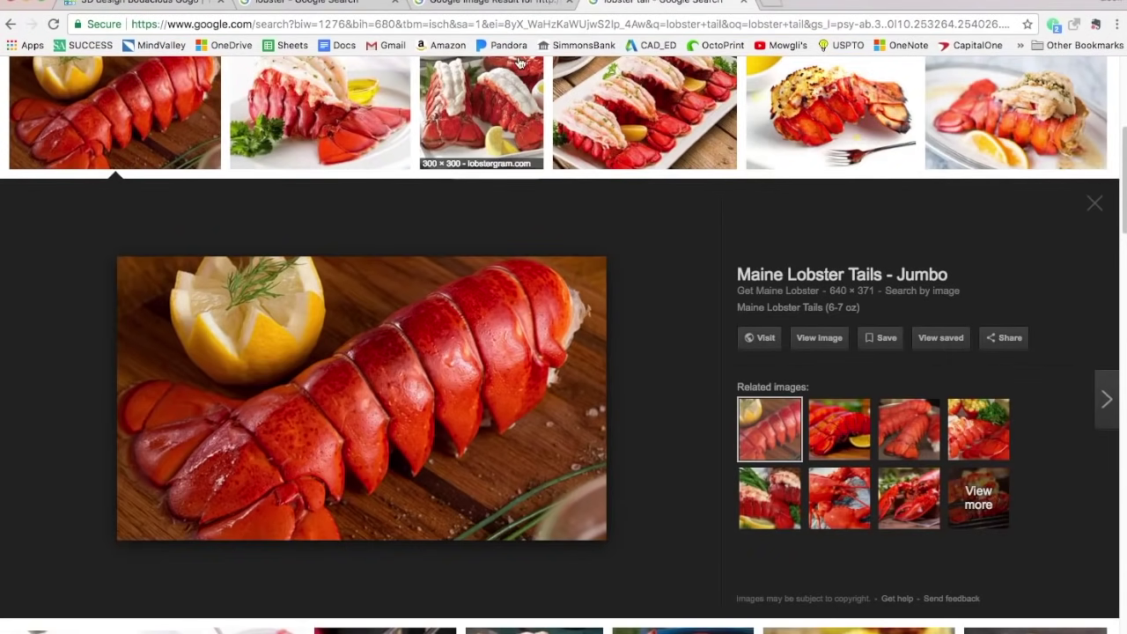
{"action": "scroll", "coordinate": [570, 303], "scroll_direction": "down", "scroll_amount": 3}
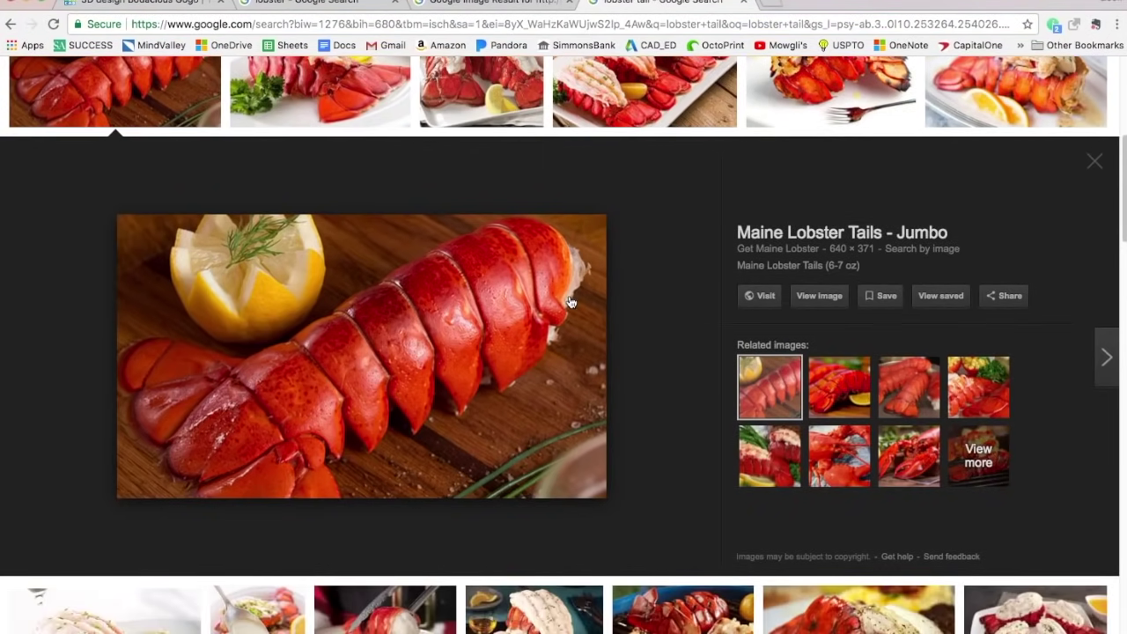
{"action": "scroll", "coordinate": [570, 302], "scroll_direction": "down", "scroll_amount": 1}
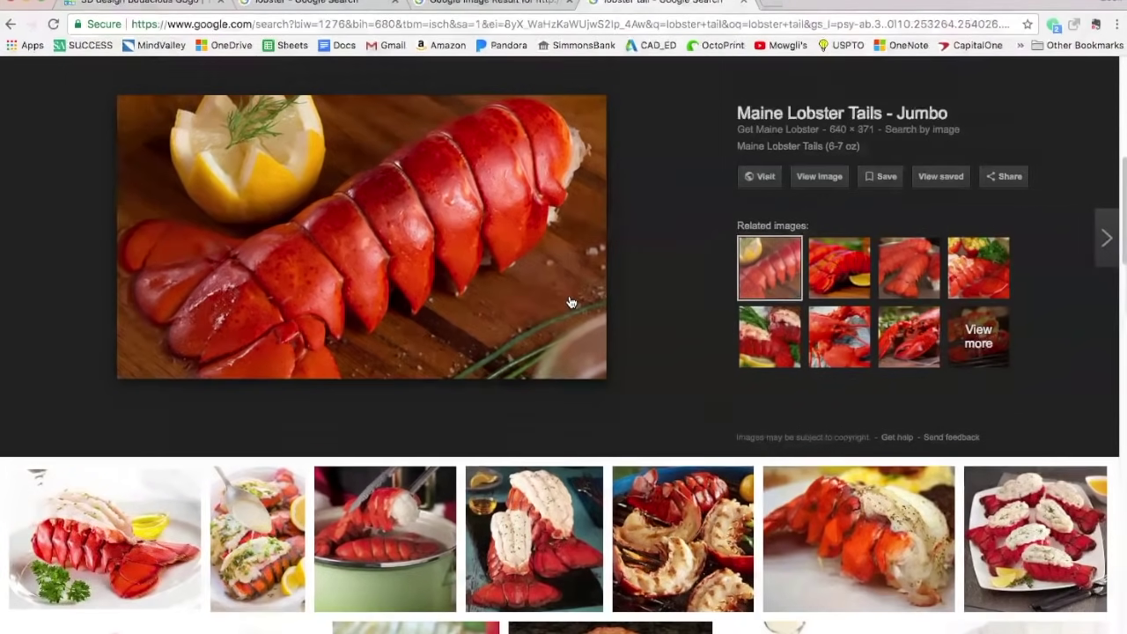
{"action": "scroll", "coordinate": [570, 302], "scroll_direction": "down", "scroll_amount": 8}
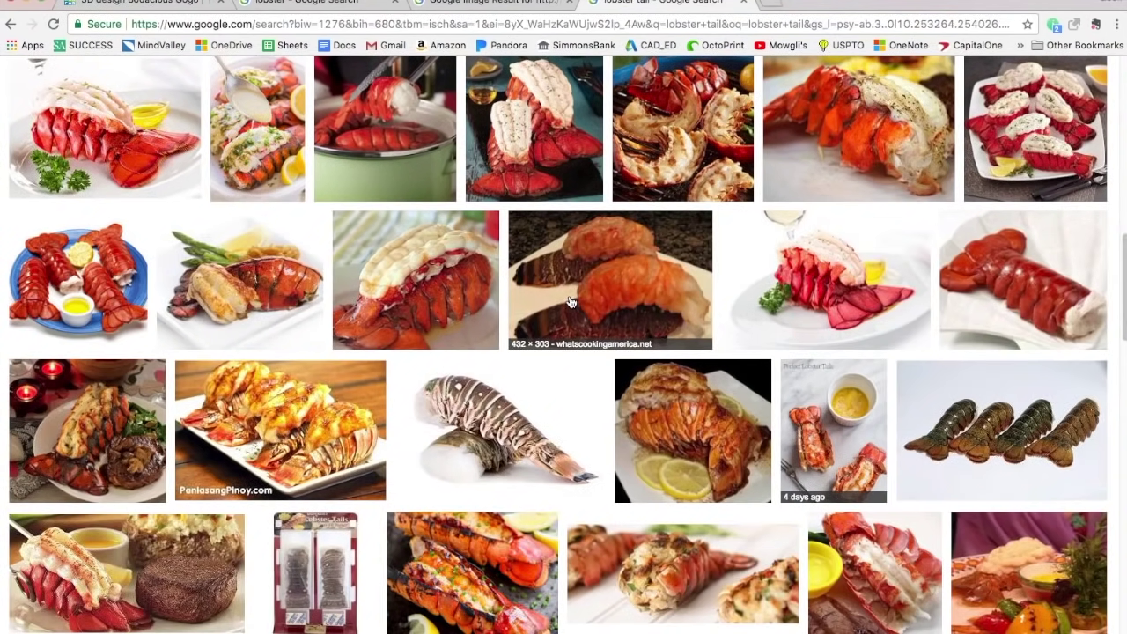
{"action": "scroll", "coordinate": [571, 302], "scroll_direction": "up", "scroll_amount": 1}
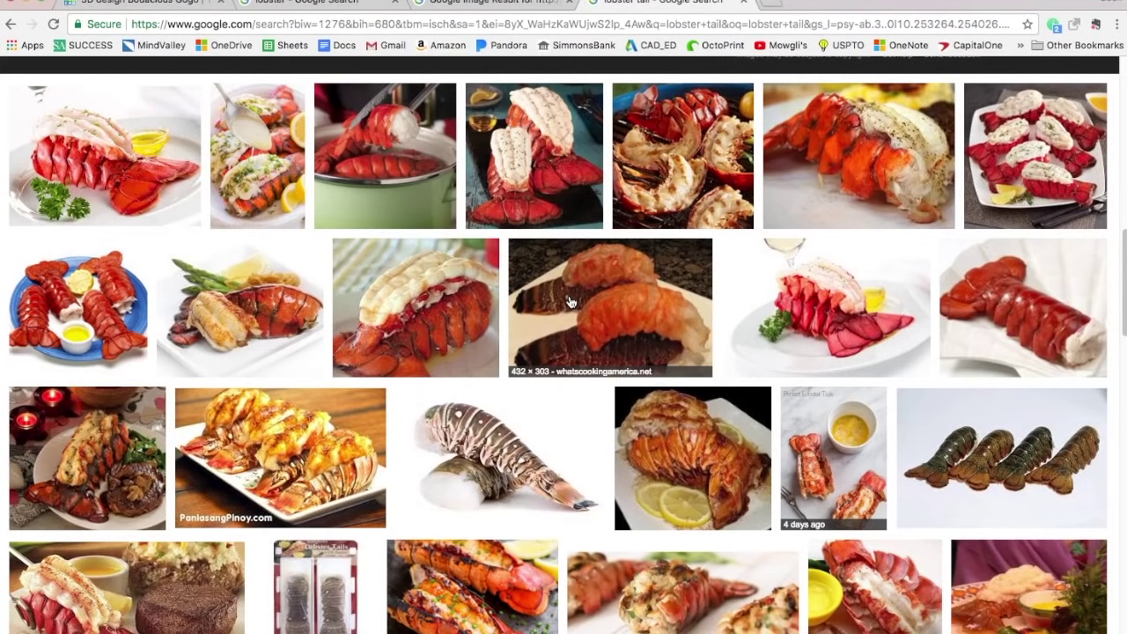
{"action": "scroll", "coordinate": [571, 302], "scroll_direction": "up", "scroll_amount": 12}
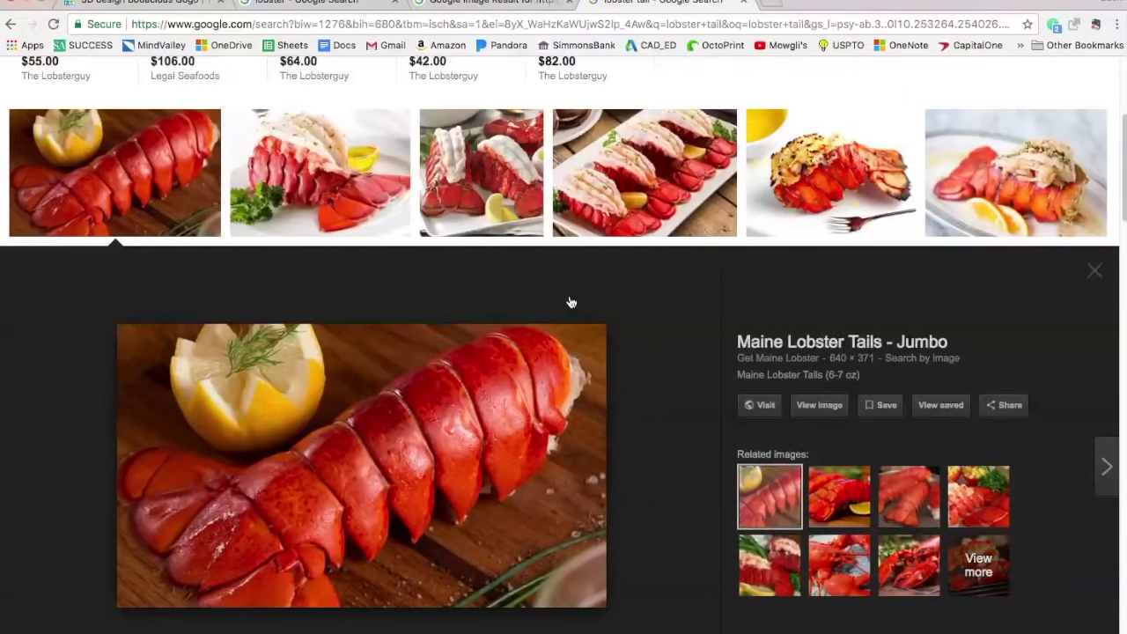
{"action": "left_click", "coordinate": [161, 7]}
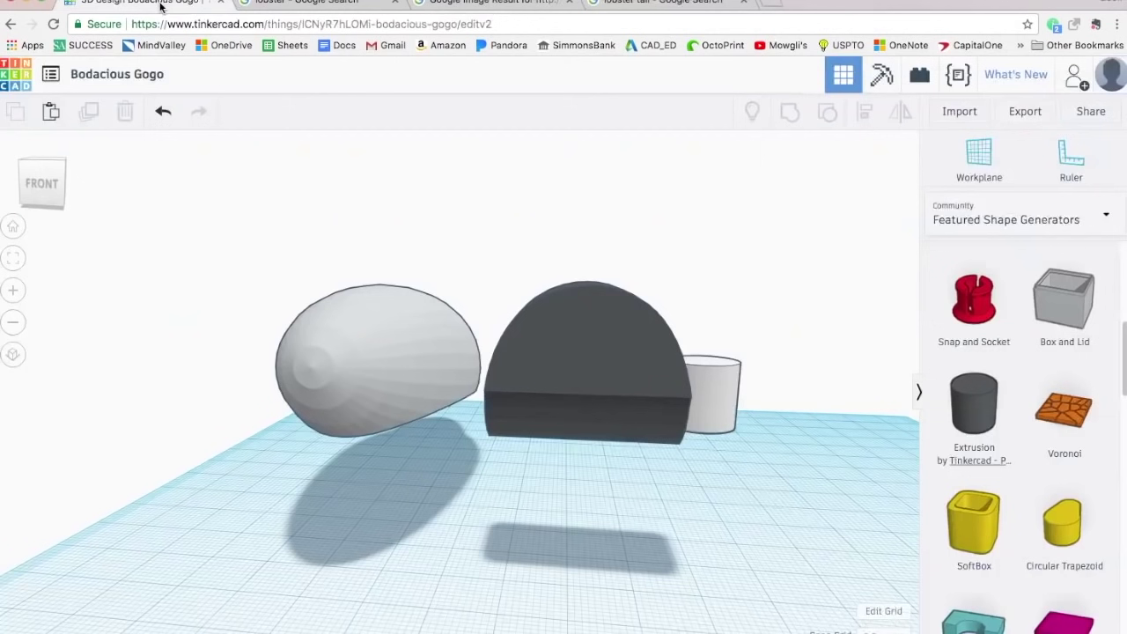
Step: Move the plain cylindrical Extrusion in front of the tail segment and reshape its profile into a rounded bowl with two scalloped notches
{"action": "left_click_drag", "start_coordinate": [710, 405], "coordinate": [621, 551]}
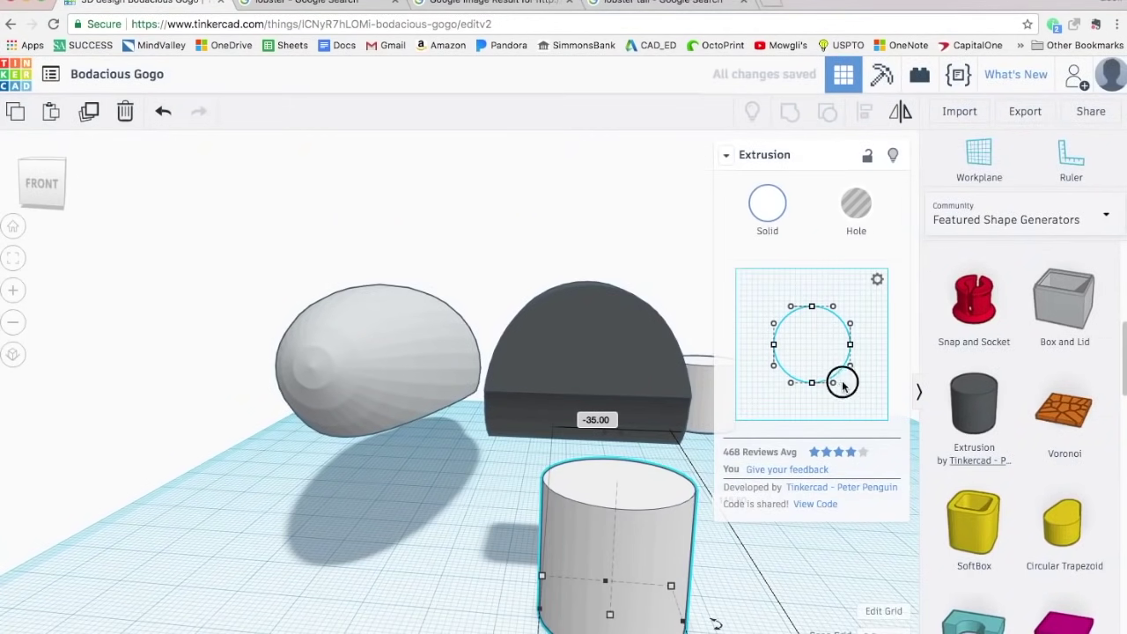
{"action": "double_click", "coordinate": [816, 308]}
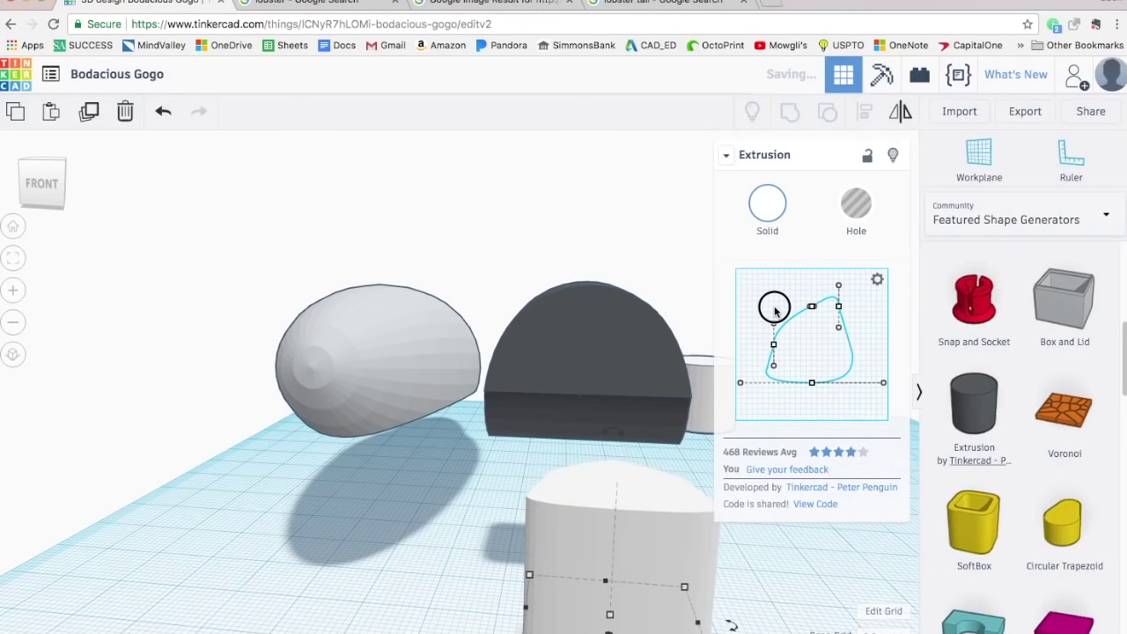
{"action": "left_click_drag", "start_coordinate": [775, 310], "coordinate": [768, 286]}
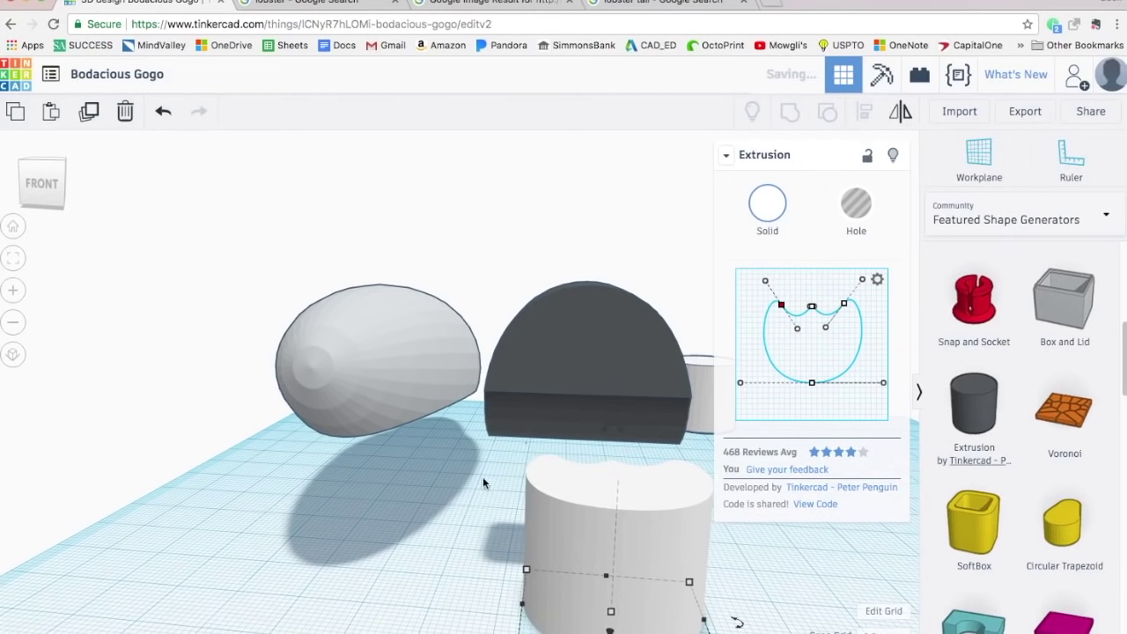
Step: Lay the notched extrusion on its side with its profile facing the front and turn it into a hole
{"action": "scroll", "coordinate": [483, 478], "scroll_direction": "down", "scroll_amount": 4}
{"action": "right_click_drag", "start_coordinate": [630, 512], "coordinate": [467, 516]}
{"action": "left_click_drag", "start_coordinate": [255, 414], "coordinate": [238, 559]}
{"action": "right_click_drag", "start_coordinate": [370, 546], "coordinate": [507, 564]}
{"action": "left_click", "coordinate": [856, 204]}
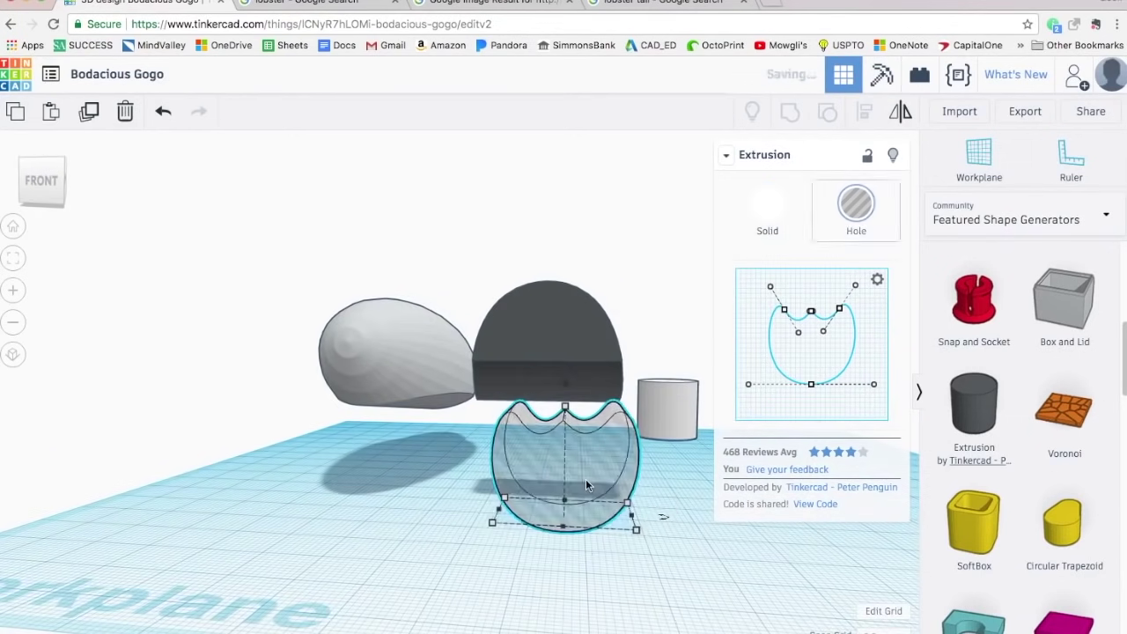
Step: Centre the notched hole on the tail segment and raise it to the segment's height
{"action": "left_click_drag", "start_coordinate": [586, 486], "coordinate": [568, 482]}
{"action": "left_click", "coordinate": [561, 355], "text": "shift"}
{"action": "left_click", "coordinate": [865, 112]}
{"action": "left_click", "coordinate": [540, 526]}
{"action": "left_click", "coordinate": [519, 573]}
{"action": "left_click", "coordinate": [553, 450]}
{"action": "left_click_drag", "start_coordinate": [547, 376], "coordinate": [548, 300]}
{"action": "right_click_drag", "start_coordinate": [642, 219], "coordinate": [658, 217]}
{"action": "scroll", "coordinate": [592, 287], "scroll_direction": "up", "scroll_amount": 5}
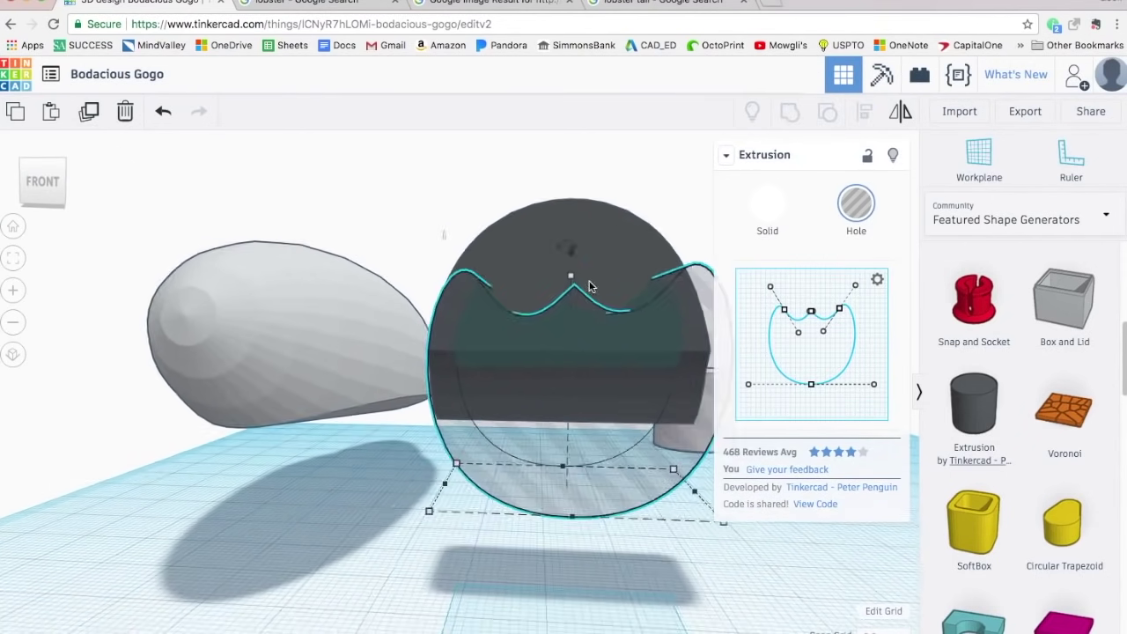
Step: Enlarge the notched hole beyond the tail segment's sides, recentre it slightly lower and adjust its upper profile curve
{"action": "middle_click_drag", "start_coordinate": [590, 288], "coordinate": [547, 290]}
{"action": "left_click_drag", "start_coordinate": [662, 534], "coordinate": [679, 544], "text": "shift"}
{"action": "left_click_drag", "start_coordinate": [634, 489], "coordinate": [617, 488]}
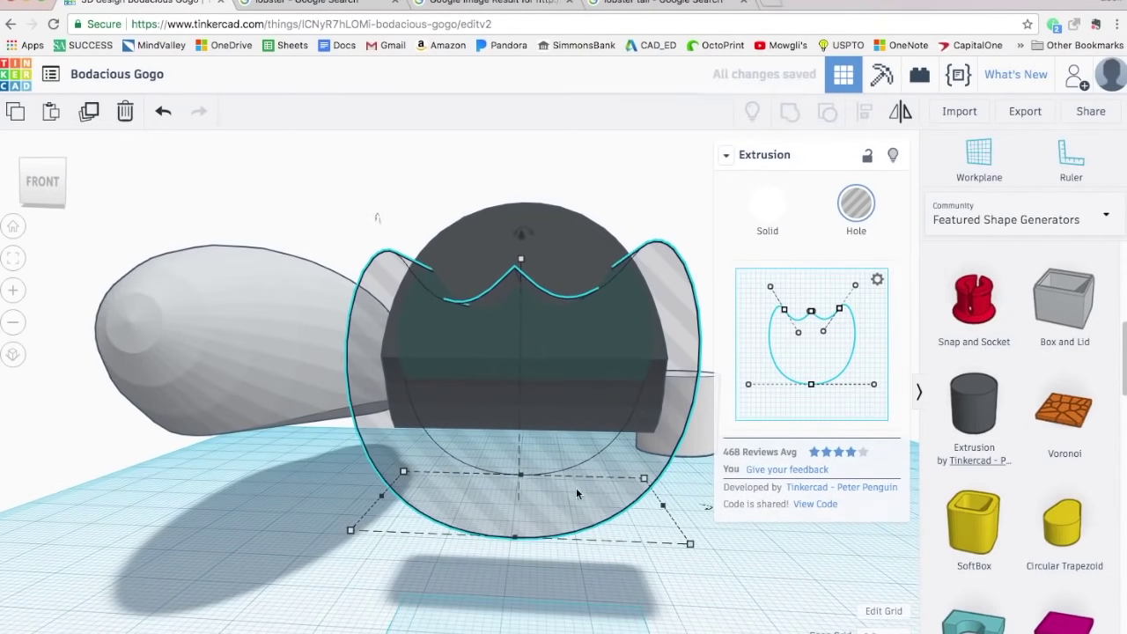
{"action": "left_click_drag", "start_coordinate": [522, 234], "coordinate": [523, 274]}
{"action": "right_click_drag", "start_coordinate": [594, 170], "coordinate": [583, 179]}
{"action": "left_click_drag", "start_coordinate": [840, 308], "coordinate": [841, 314]}
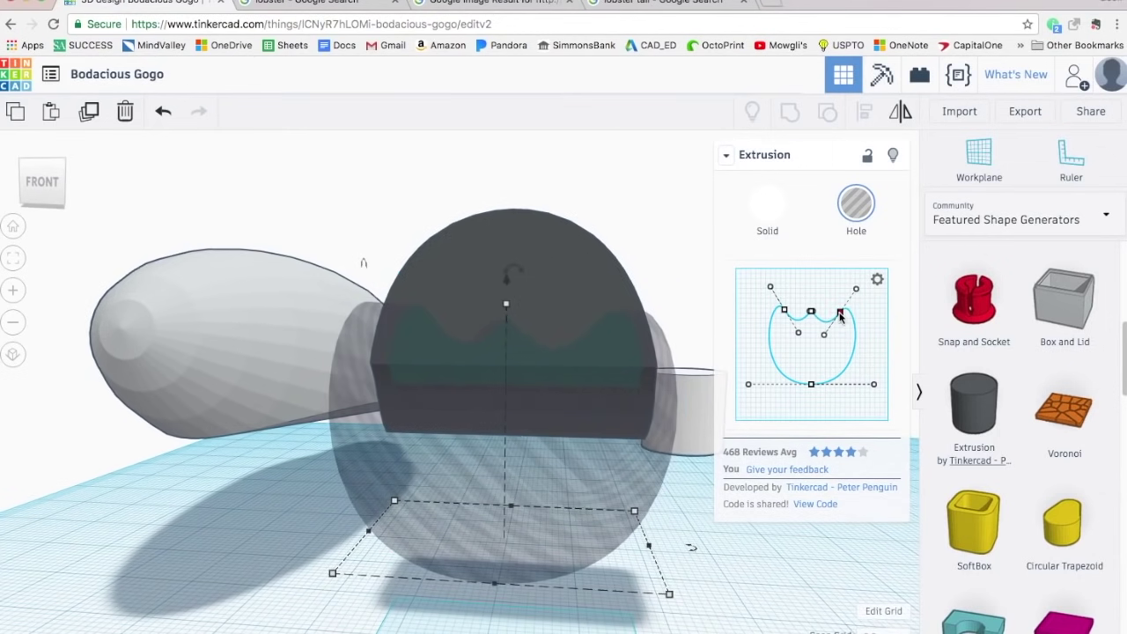
Step: Extend the notched hole through the whole tail segment and group both to hollow out its underside
{"action": "left_click", "coordinate": [438, 196]}
{"action": "right_click_drag", "start_coordinate": [441, 192], "coordinate": [351, 216]}
{"action": "left_click", "coordinate": [303, 476]}
{"action": "left_click_drag", "start_coordinate": [384, 502], "coordinate": [464, 447]}
{"action": "left_click", "coordinate": [463, 361], "text": "shift"}
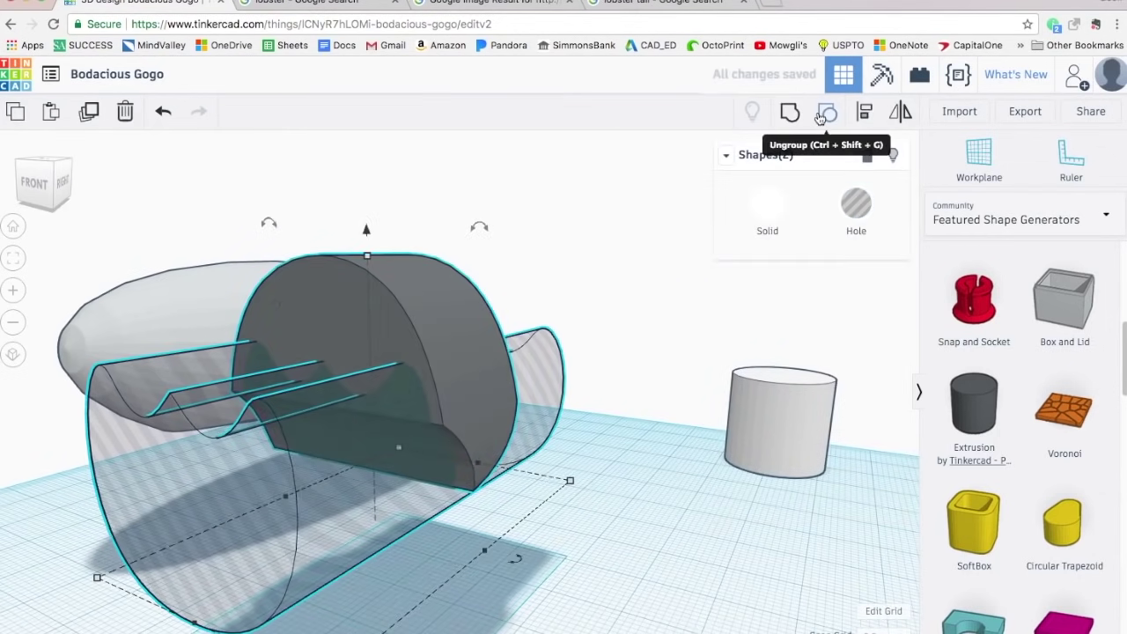
{"action": "left_click", "coordinate": [790, 112]}
Step: Move the hollowed tail segment over the rear end of the body and align the two along their centreline
{"action": "right_click_drag", "start_coordinate": [364, 549], "coordinate": [558, 456]}
{"action": "left_click_drag", "start_coordinate": [558, 456], "coordinate": [218, 436]}
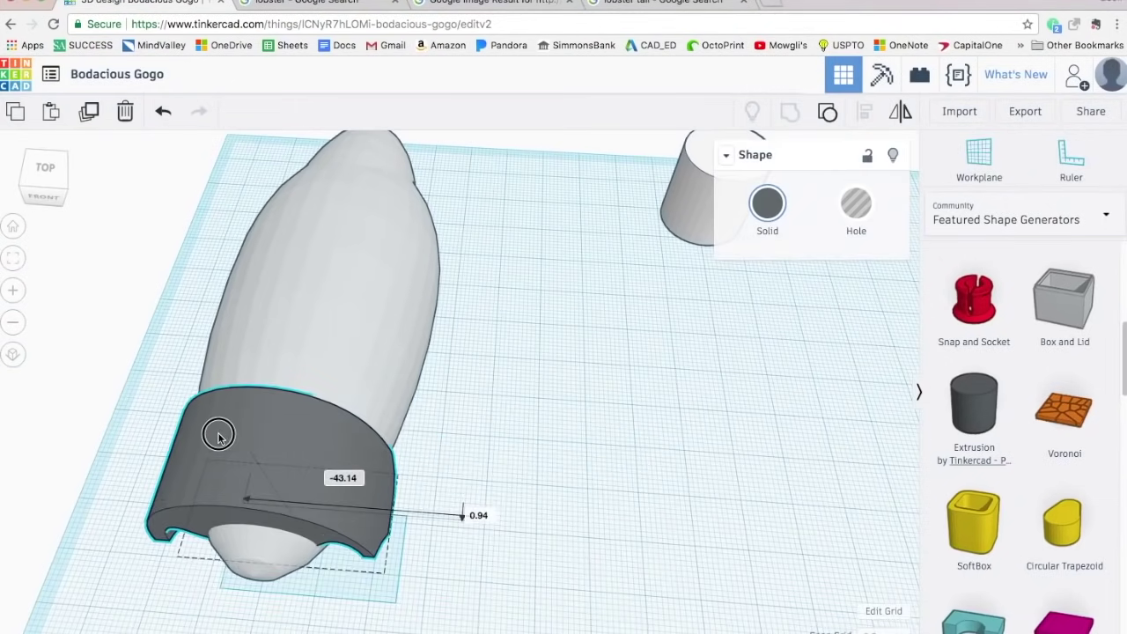
{"action": "right_click_drag", "start_coordinate": [219, 436], "coordinate": [605, 410]}
{"action": "key", "text": "ctrl+a"}
{"action": "left_click", "coordinate": [864, 112]}
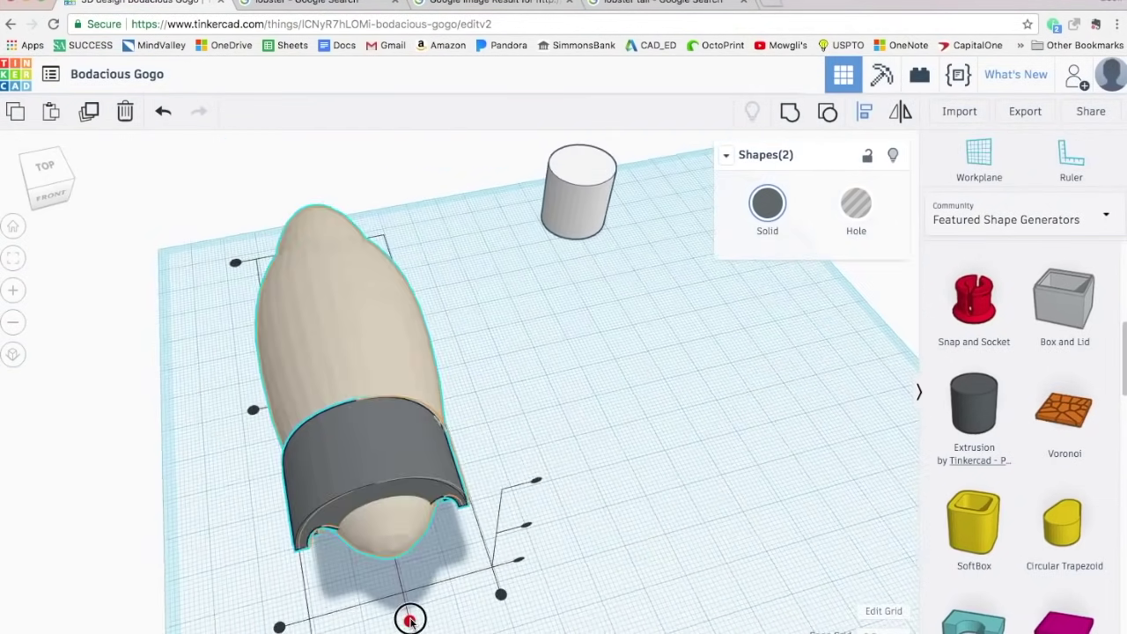
{"action": "left_click", "coordinate": [411, 621]}
{"action": "left_click", "coordinate": [520, 485]}
Step: Lower the tail segment to about 19 mm above the workplane and tilt it slightly against the body
{"action": "right_click_drag", "start_coordinate": [520, 475], "coordinate": [387, 295]}
{"action": "left_click", "coordinate": [370, 304]}
{"action": "left_click_drag", "start_coordinate": [393, 243], "coordinate": [393, 251]}
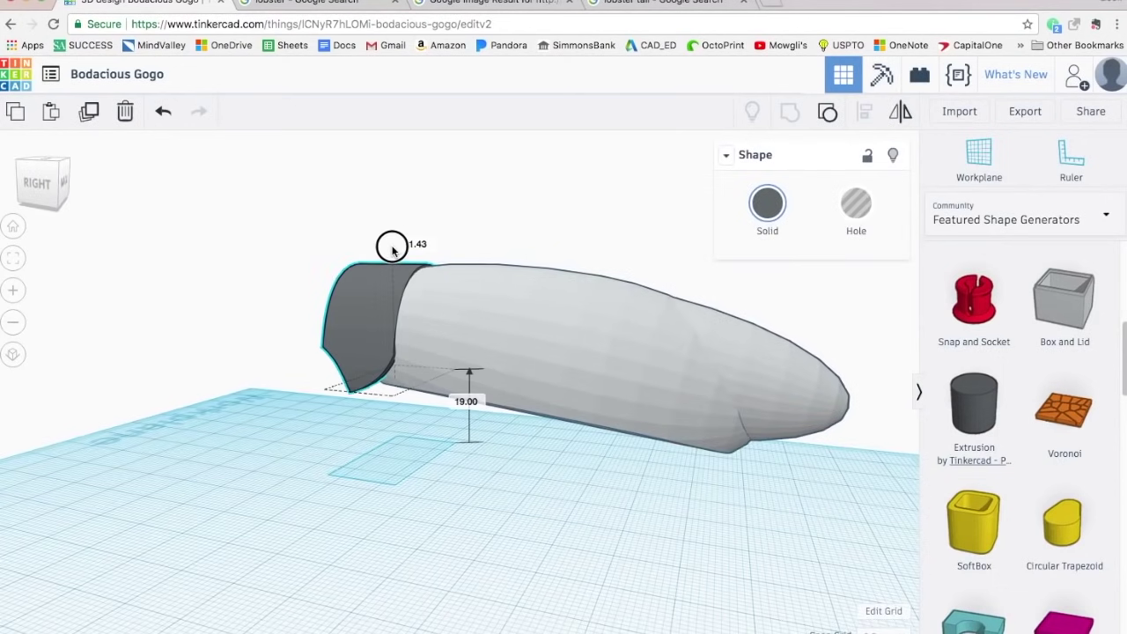
{"action": "right_click_drag", "start_coordinate": [393, 248], "coordinate": [319, 219]}
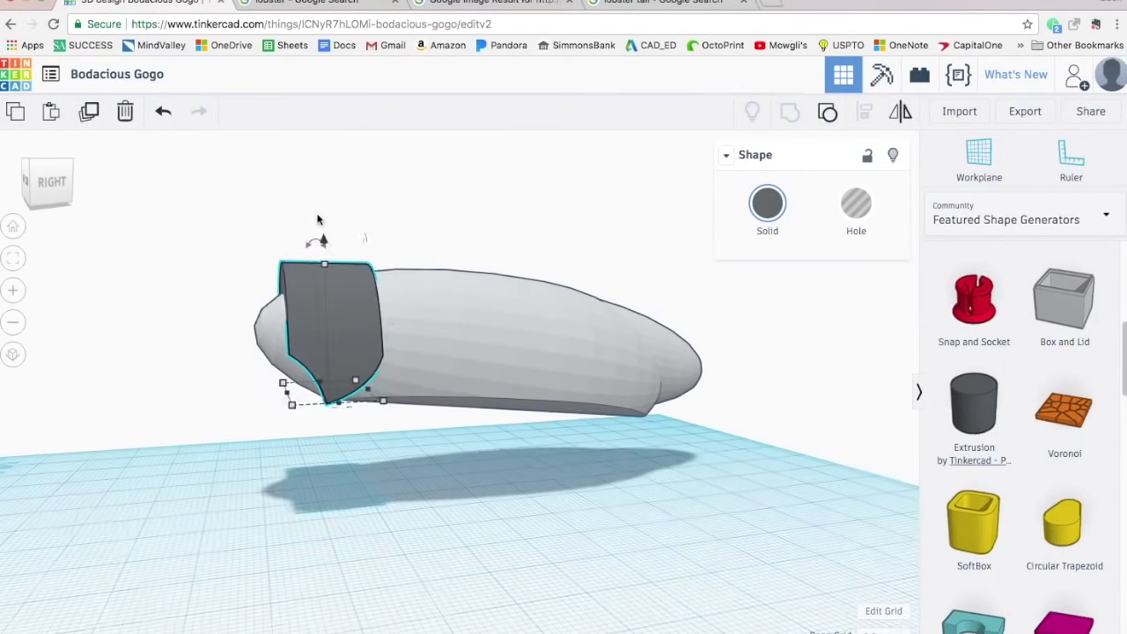
{"action": "left_click_drag", "start_coordinate": [315, 243], "coordinate": [336, 138]}
{"action": "right_click_drag", "start_coordinate": [379, 190], "coordinate": [560, 230]}
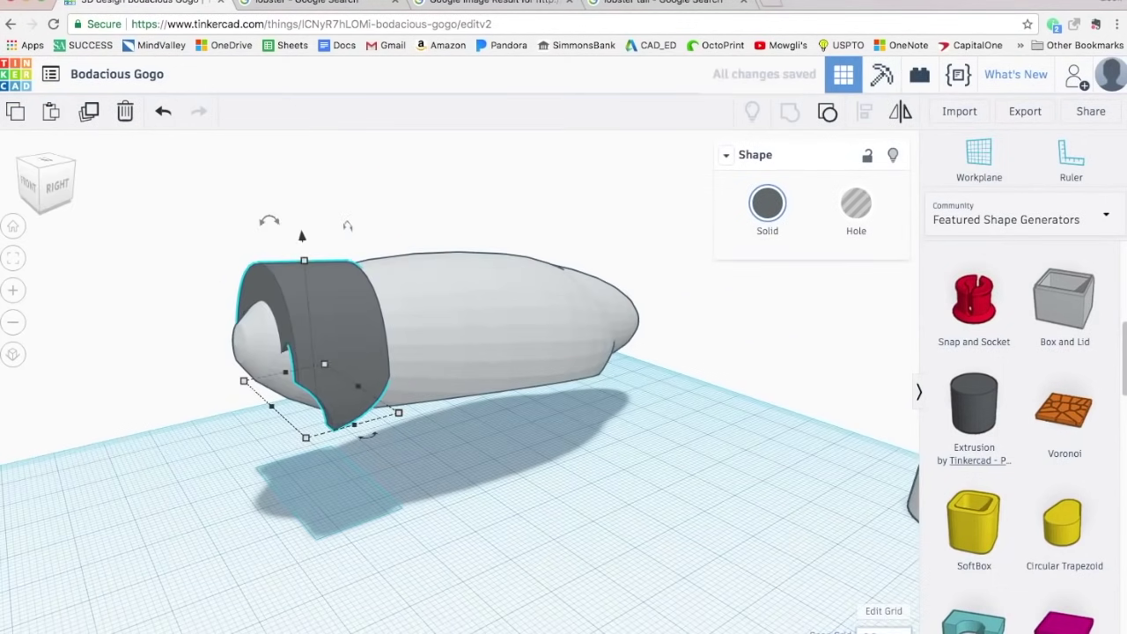
Step: Duplicate the tail segment, shift the copy back so it slightly overlaps the first, and tilt it about 4° downward
{"action": "key", "text": "ctrl+d"}
{"action": "key", "text": "Left"}
{"action": "key", "text": "Left"}
{"action": "key", "text": "Left"}
{"action": "key", "text": "Left"}
{"action": "key", "text": "Left"}
{"action": "key", "text": "Left"}
{"action": "key", "text": "Left"}
{"action": "key", "text": "Left"}
{"action": "key", "text": "Left"}
{"action": "key", "text": "Left"}
{"action": "right_click_drag", "start_coordinate": [403, 448], "coordinate": [300, 409]}
{"action": "left_click_drag", "start_coordinate": [234, 219], "coordinate": [206, 114]}
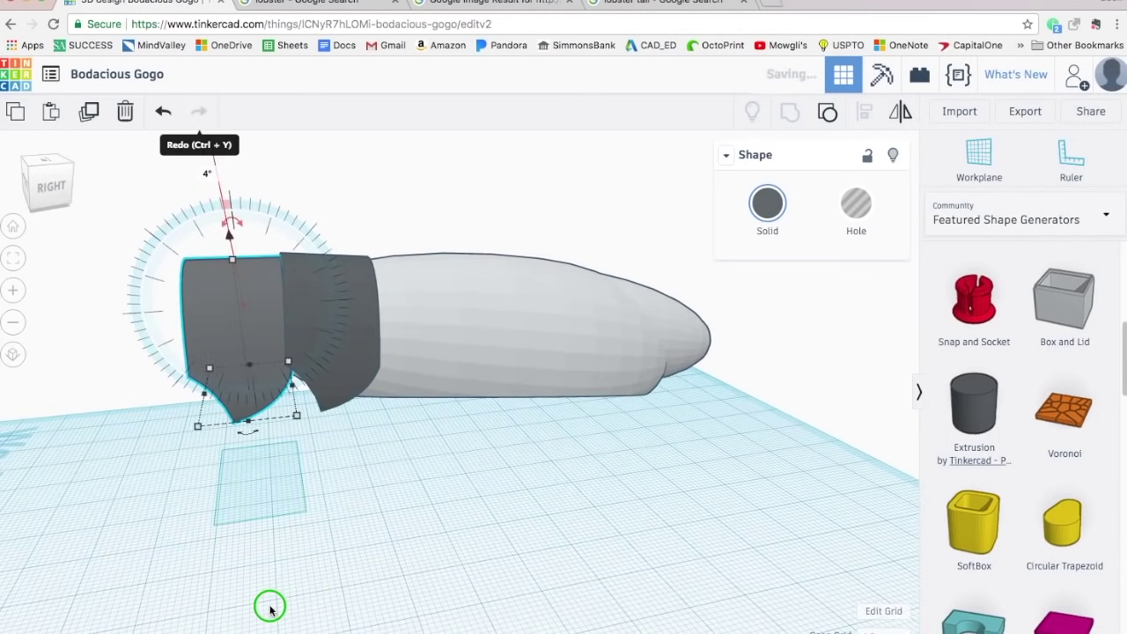
{"action": "right_click_drag", "start_coordinate": [270, 610], "coordinate": [455, 600]}
{"action": "left_click_drag", "start_coordinate": [340, 609], "coordinate": [331, 604], "text": "shift"}
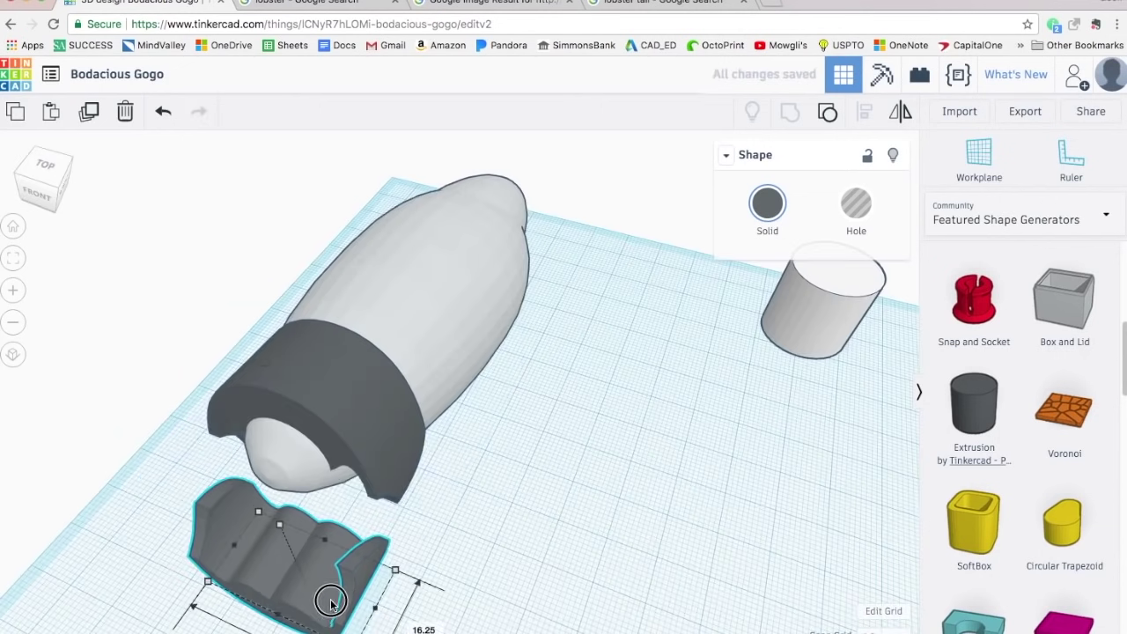
{"action": "key", "text": "super+z"}
{"action": "right_click_drag", "start_coordinate": [398, 611], "coordinate": [608, 574]}
{"action": "left_click_drag", "start_coordinate": [602, 561], "coordinate": [599, 568], "text": "shift"}
{"action": "key", "text": "super+z"}
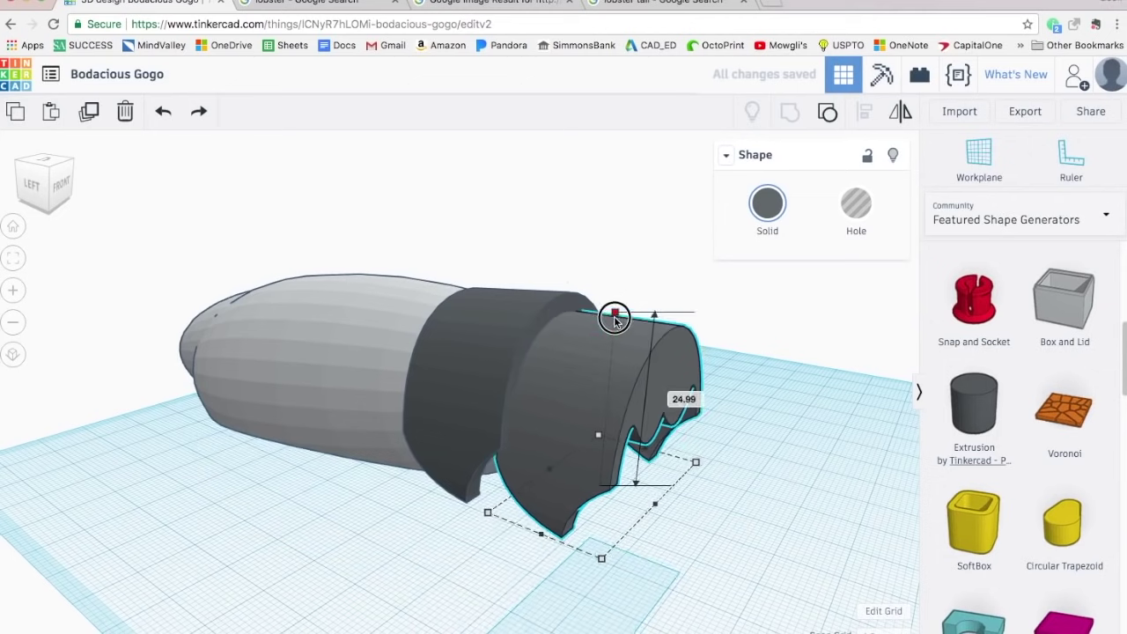
Step: Make the second tail segment slightly shorter in height and nudge it up against the first segment
{"action": "left_click_drag", "start_coordinate": [615, 317], "coordinate": [615, 326]}
{"action": "right_click_drag", "start_coordinate": [765, 348], "coordinate": [420, 405]}
{"action": "key", "text": "super+Up"}
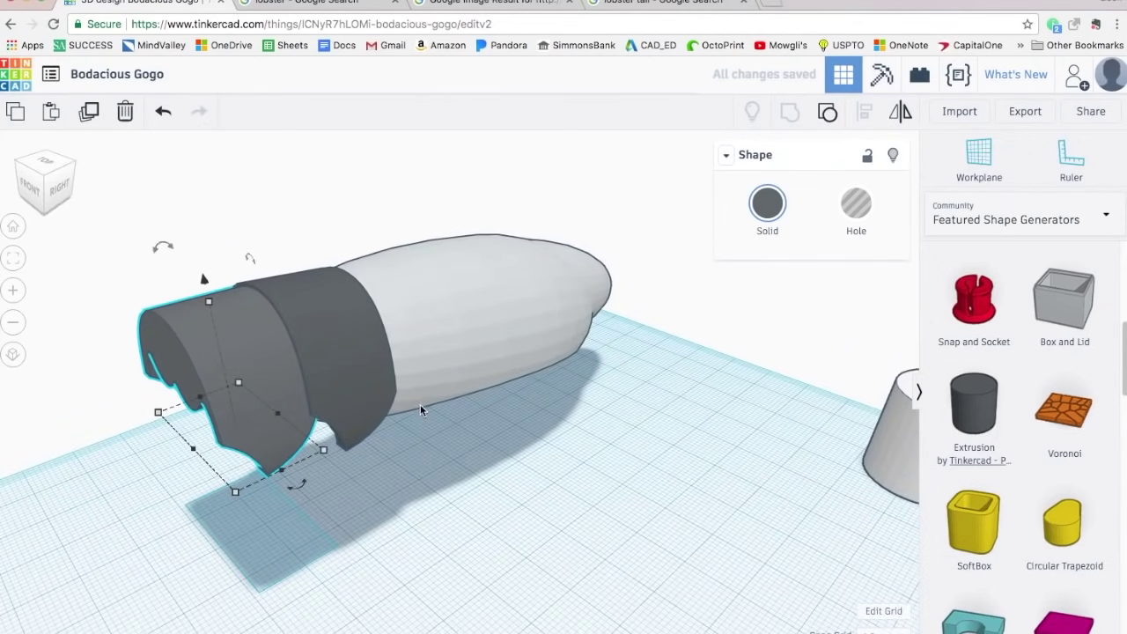
Step: Duplicate the second segment as a third one behind it, tilt the copy further downward and lower it slightly
{"action": "key", "text": "super+d"}
{"action": "left_click_drag", "start_coordinate": [69, 268], "coordinate": [56, 262]}
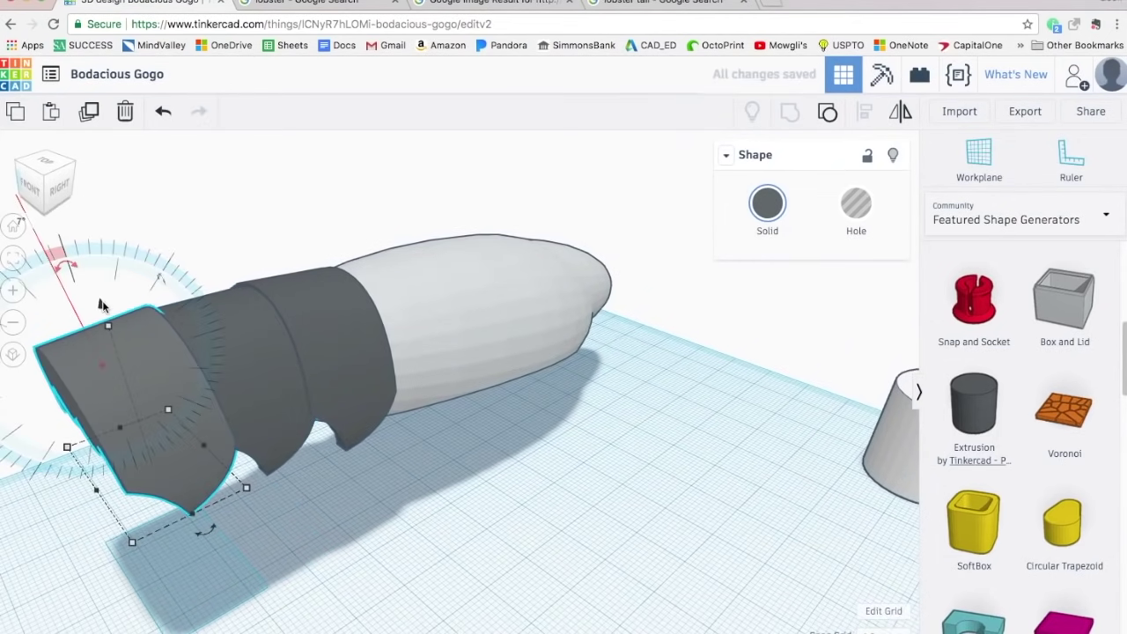
{"action": "key", "text": "super+Down"}
{"action": "key", "text": "super+Down"}
Step: Reduce the fourth tail segment's height to about 23.5 mm and move the fifth segment closer to it
{"action": "right_click_drag", "start_coordinate": [438, 470], "coordinate": [622, 300]}
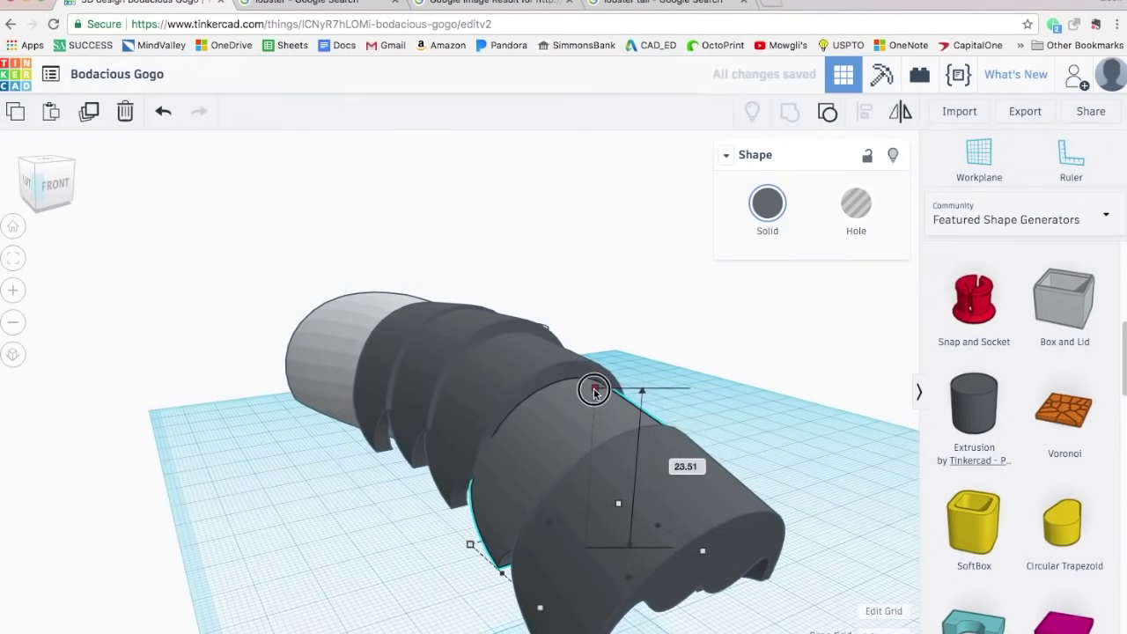
{"action": "right_click_drag", "start_coordinate": [671, 441], "coordinate": [208, 340]}
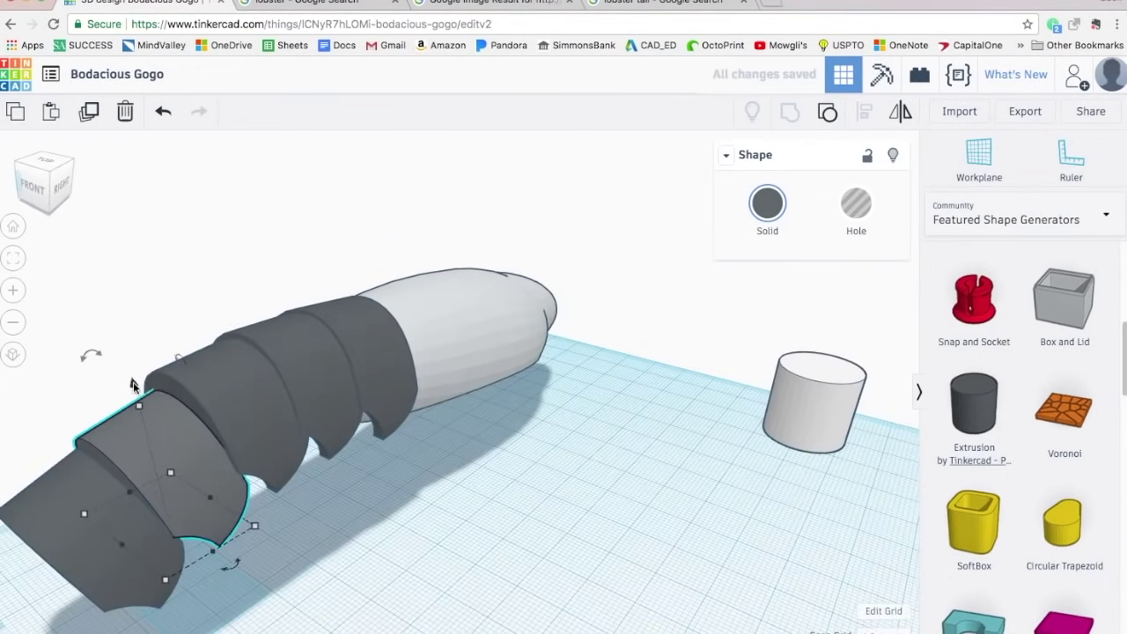
{"action": "left_click_drag", "start_coordinate": [84, 490], "coordinate": [195, 487]}
Step: Tilt the third and fourth tail segments further downward and lower each one to form a curved tail
{"action": "right_click_drag", "start_coordinate": [395, 560], "coordinate": [249, 566]}
{"action": "left_click", "coordinate": [213, 356]}
{"action": "left_click_drag", "start_coordinate": [192, 251], "coordinate": [168, 173]}
{"action": "left_click_drag", "start_coordinate": [199, 277], "coordinate": [200, 287]}
{"action": "left_click", "coordinate": [420, 559]}
{"action": "left_click", "coordinate": [140, 377]}
{"action": "left_click_drag", "start_coordinate": [127, 280], "coordinate": [109, 227]}
{"action": "left_click_drag", "start_coordinate": [127, 304], "coordinate": [130, 311]}
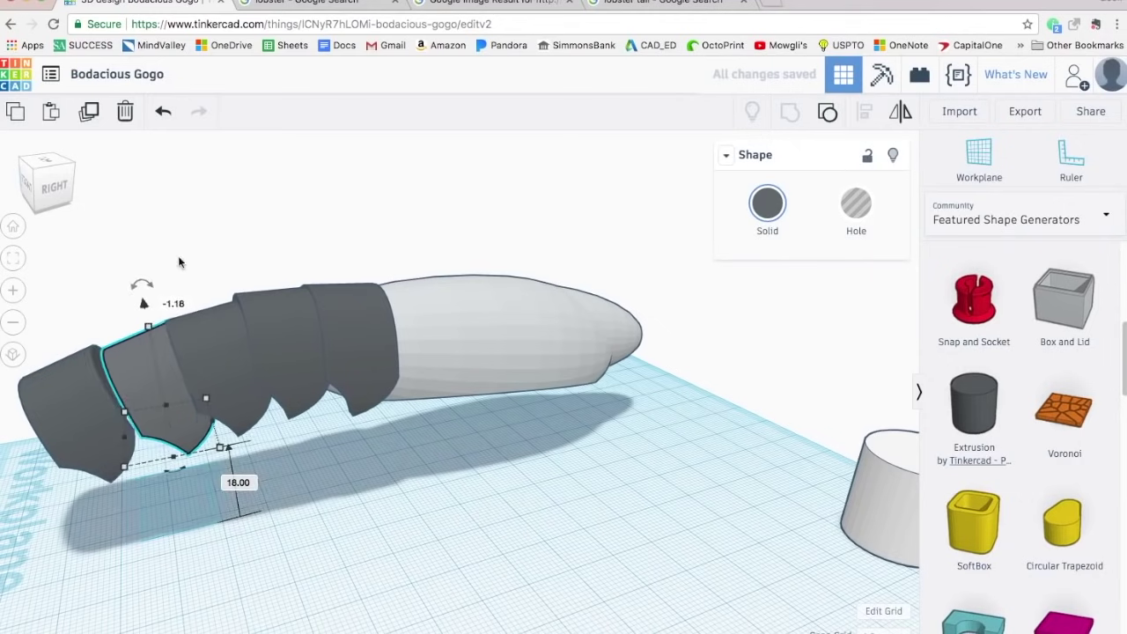
Step: Raise the third and fourth tail segments slightly so their upper edges follow a smooth curve
{"action": "right_click_drag", "start_coordinate": [181, 262], "coordinate": [291, 269]}
{"action": "left_click", "coordinate": [244, 359]}
{"action": "left_click_drag", "start_coordinate": [221, 299], "coordinate": [222, 289]}
{"action": "left_click", "coordinate": [176, 373]}
{"action": "left_click_drag", "start_coordinate": [155, 317], "coordinate": [155, 313]}
Step: Compare the tail with the lobster tail and whole lobster photos, and delete the fifth tail segment
{"action": "left_click", "coordinate": [113, 438]}
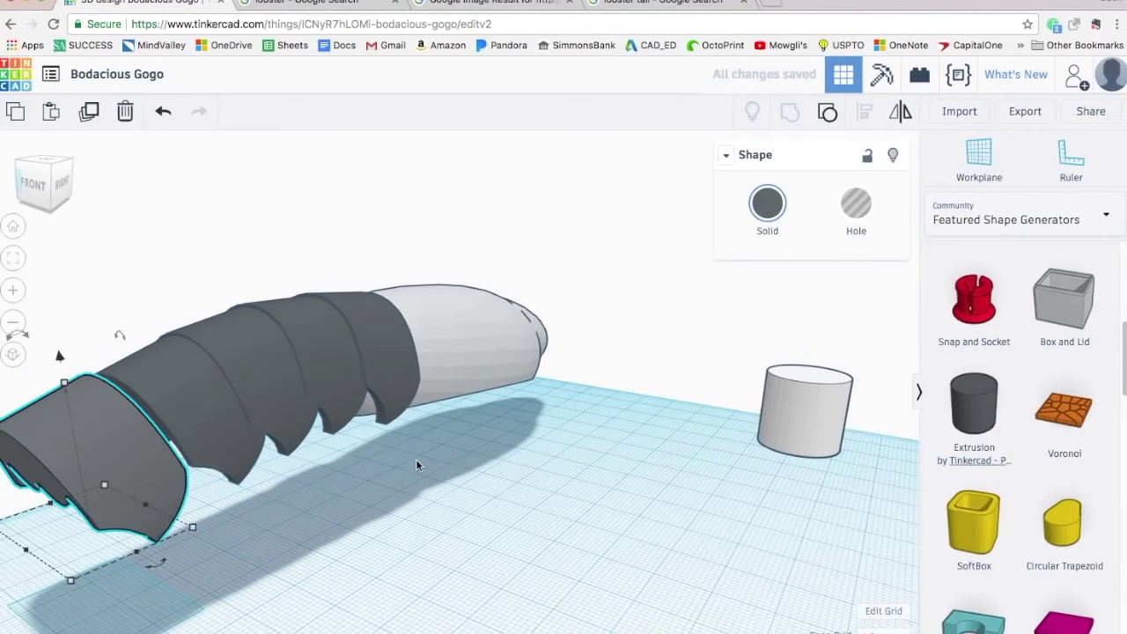
{"action": "left_click", "coordinate": [650, 4]}
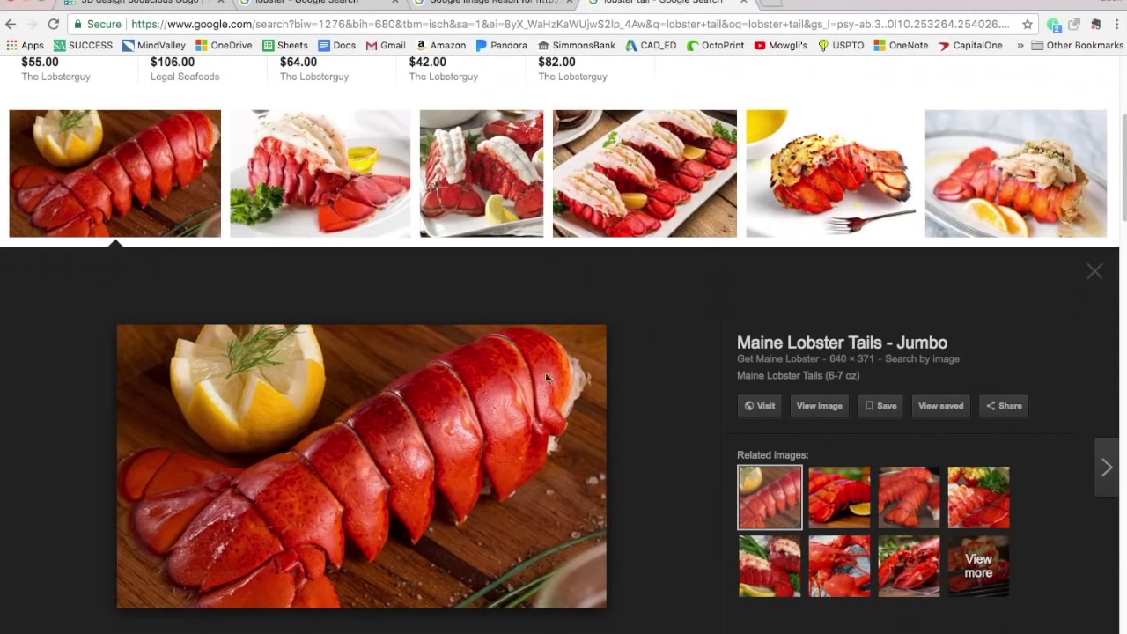
{"action": "left_click", "coordinate": [356, 6]}
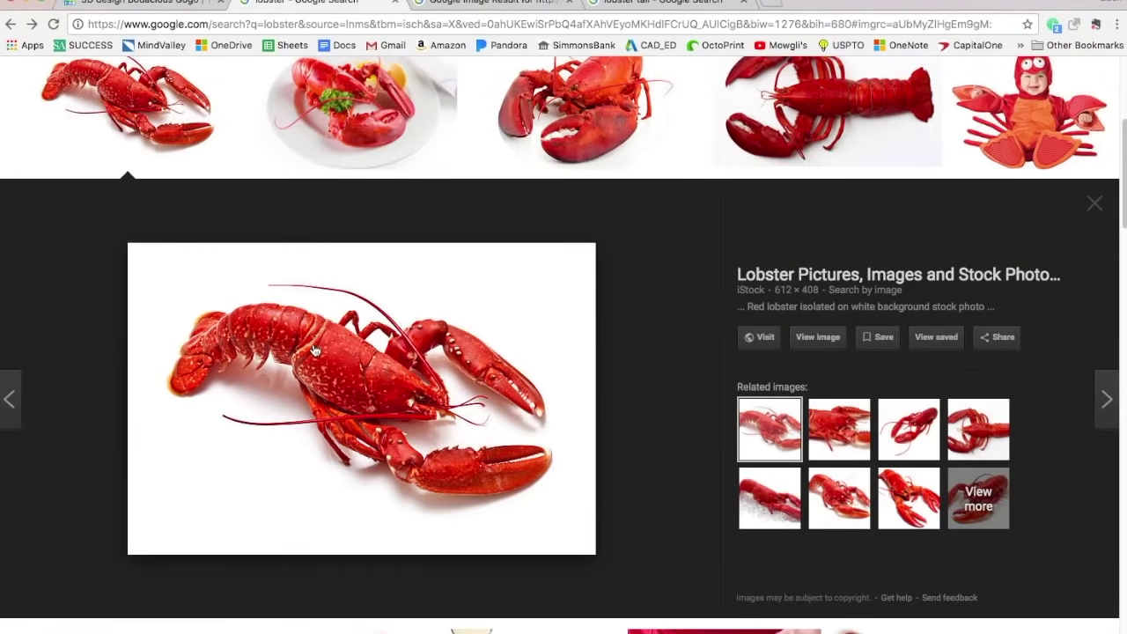
{"action": "left_click", "coordinate": [156, 7]}
{"action": "right_click_drag", "start_coordinate": [435, 527], "coordinate": [350, 541]}
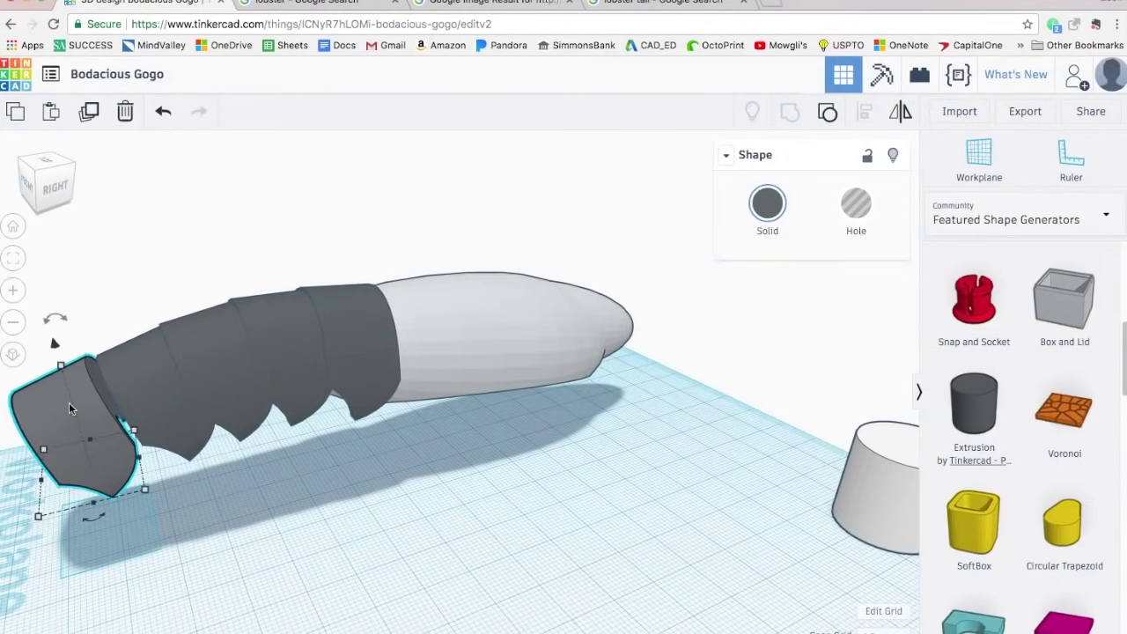
{"action": "key", "text": "Delete"}
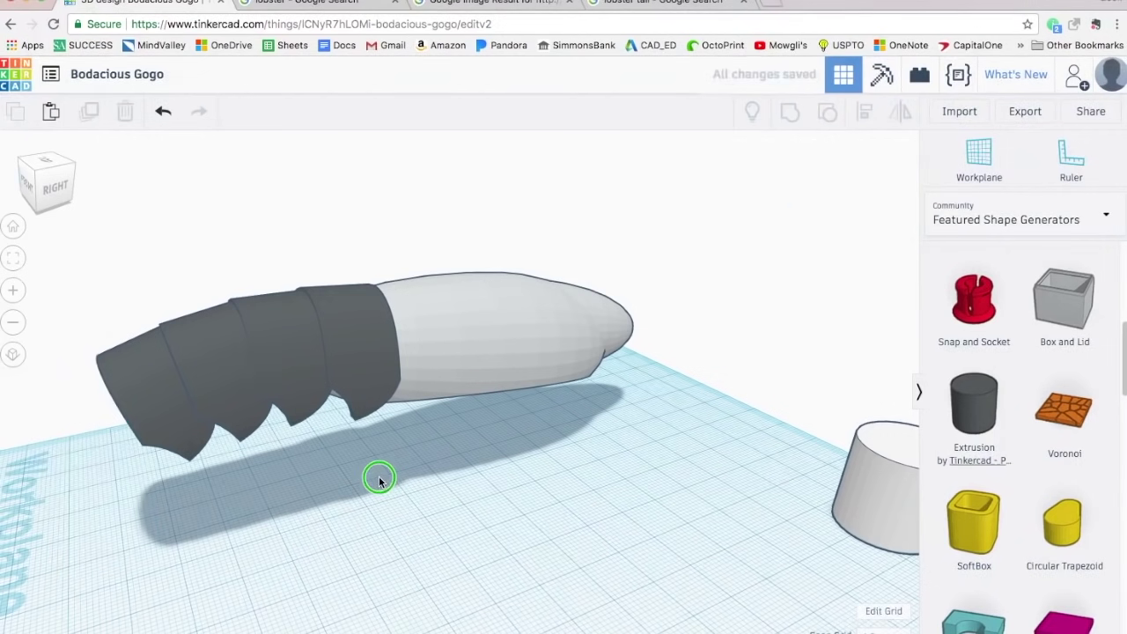
Step: Check the fin shapes in the lobster tail photo and move the body with its four tail segments further back on the workplane
{"action": "right_click_drag", "start_coordinate": [379, 480], "coordinate": [571, 455]}
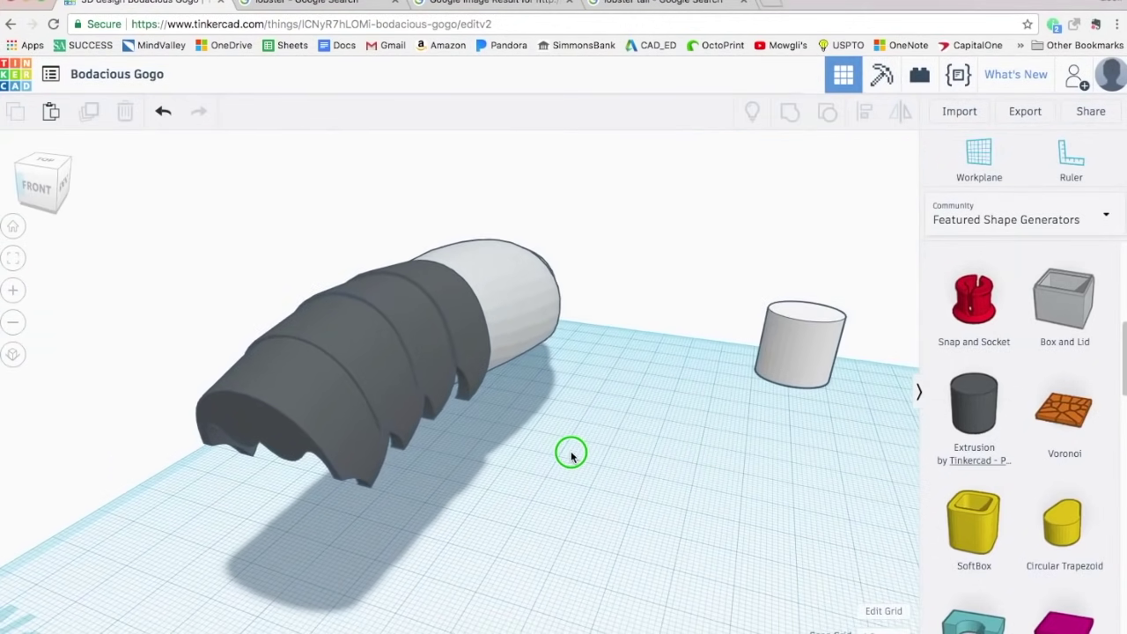
{"action": "left_click", "coordinate": [686, 2]}
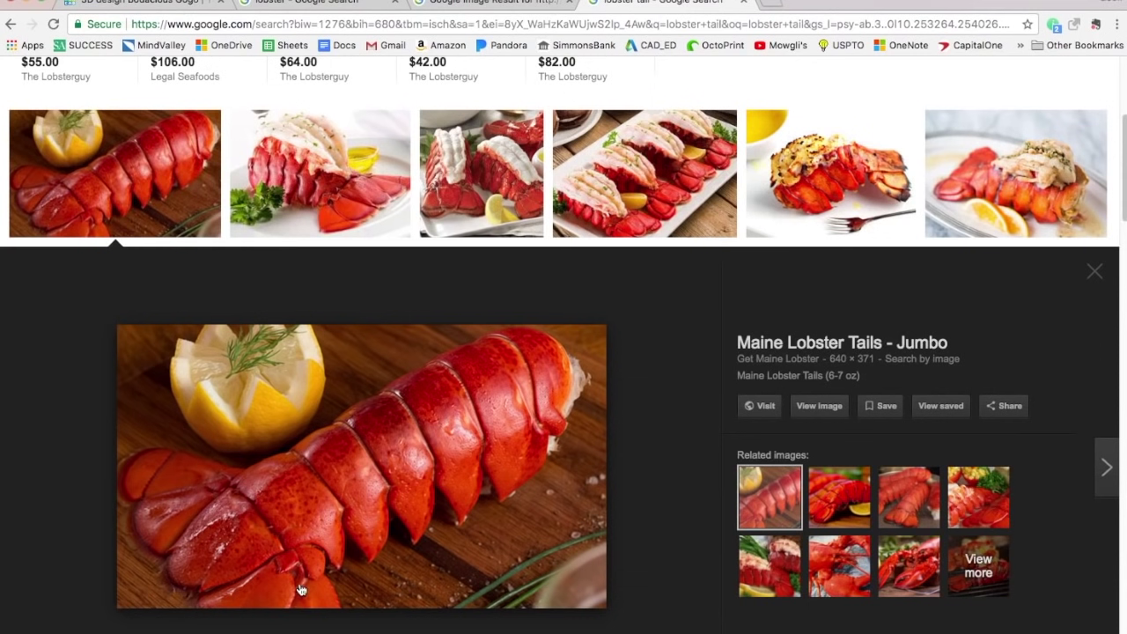
{"action": "left_click", "coordinate": [164, 3]}
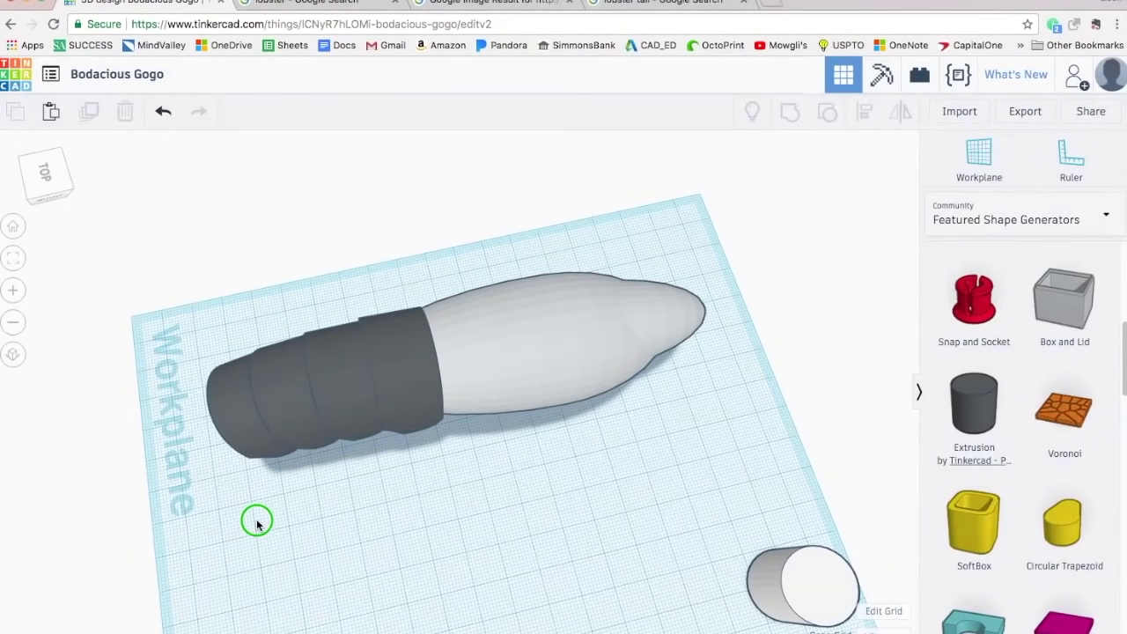
{"action": "right_click_drag", "start_coordinate": [258, 524], "coordinate": [373, 517]}
{"action": "left_click_drag", "start_coordinate": [180, 174], "coordinate": [558, 602]}
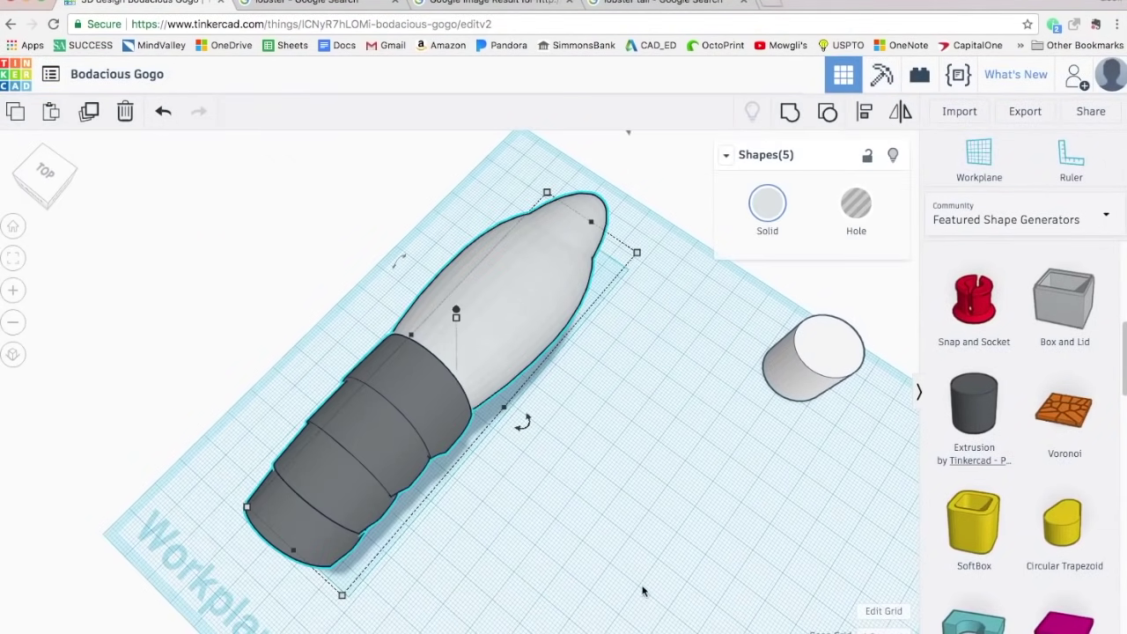
{"action": "left_click_drag", "start_coordinate": [531, 309], "coordinate": [586, 270]}
{"action": "left_click", "coordinate": [795, 329]}
{"action": "right_click", "coordinate": [625, 478]}
{"action": "left_click", "coordinate": [614, 418]}
{"action": "right_click_drag", "start_coordinate": [614, 417], "coordinate": [707, 410]}
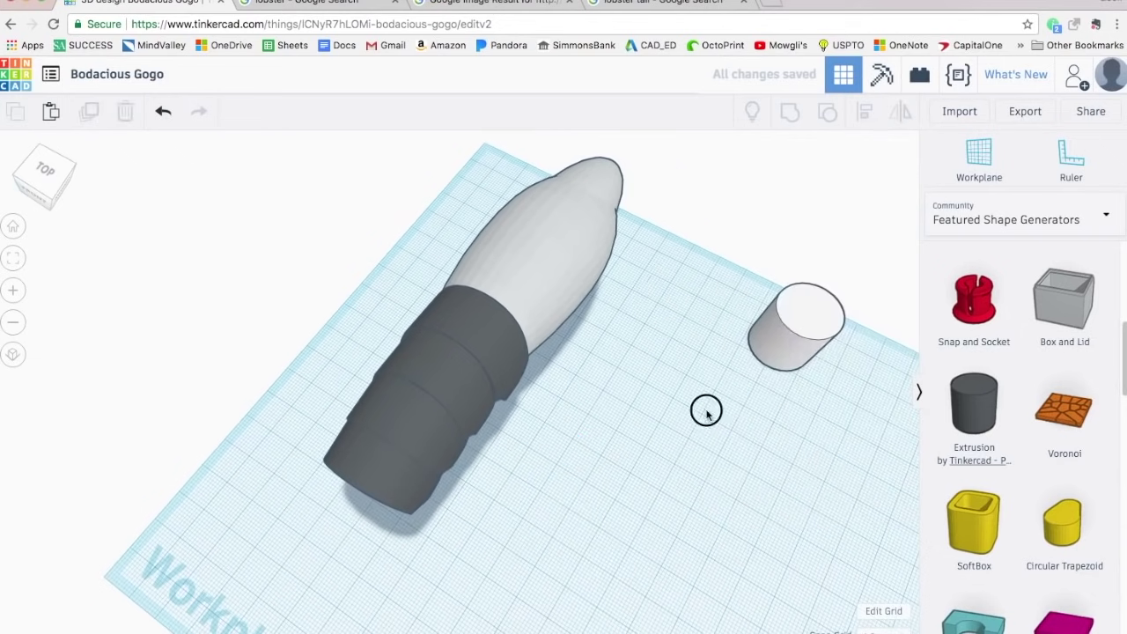
Step: Place a copy of the cylindrical extrusion beside the tail and reshape its profile into a teardrop
{"action": "left_click_drag", "start_coordinate": [795, 330], "coordinate": [546, 491]}
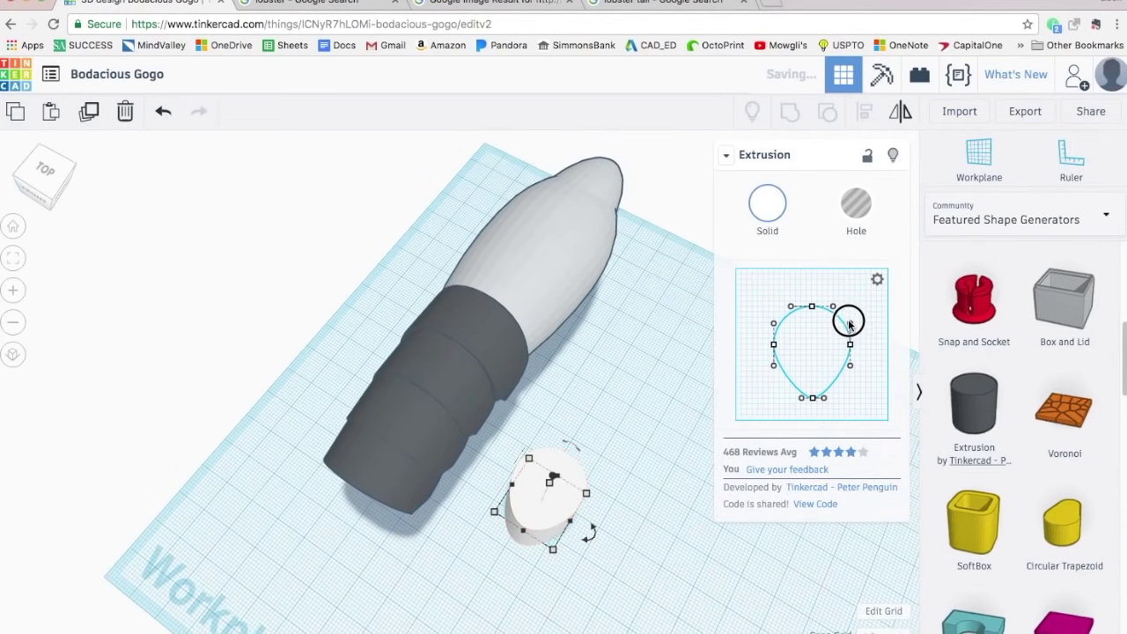
{"action": "left_click", "coordinate": [647, 403]}
{"action": "left_click", "coordinate": [784, 330]}
{"action": "left_click", "coordinate": [679, 418]}
Step: Place another copy of the cylindrical extrusion, push its profile's lower side inward into an arch and make it a hole
{"action": "left_click_drag", "start_coordinate": [797, 332], "coordinate": [621, 418]}
{"action": "left_click_drag", "start_coordinate": [812, 382], "coordinate": [812, 383]}
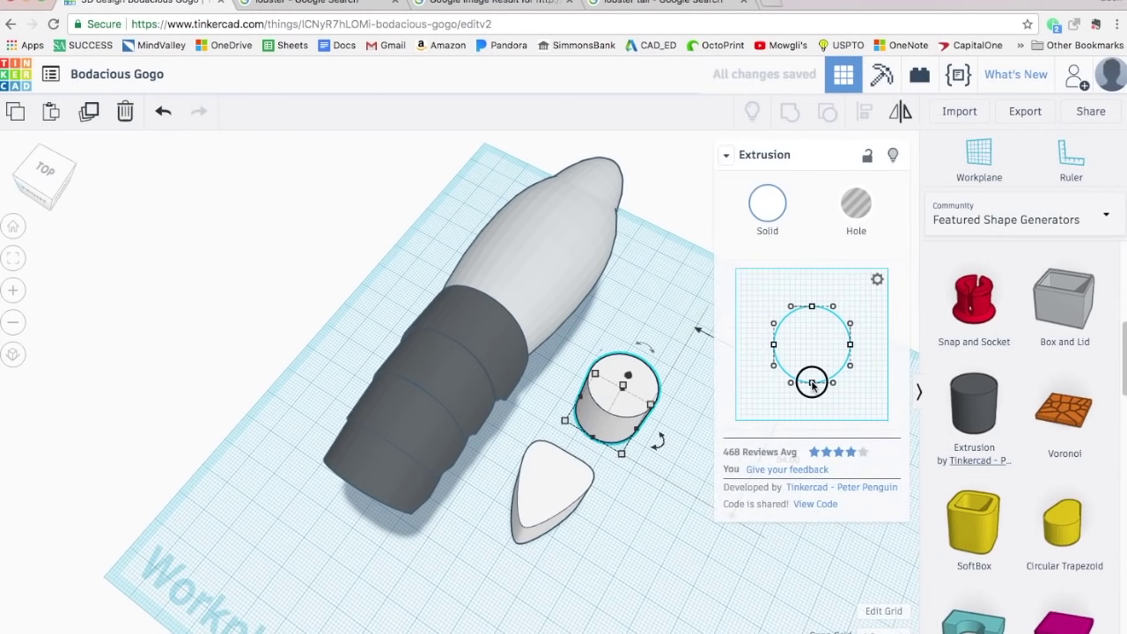
{"action": "left_click", "coordinate": [856, 203]}
{"action": "left_click", "coordinate": [650, 502]}
{"action": "right_click_drag", "start_coordinate": [650, 502], "coordinate": [563, 430]}
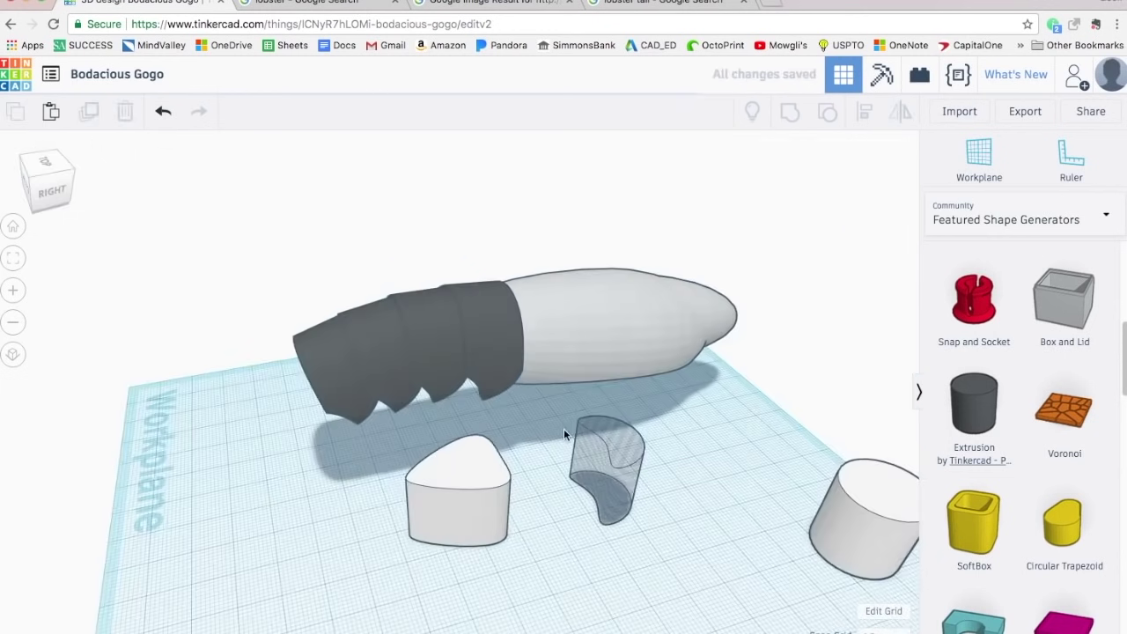
Step: Rotate the arched hole onto its side so that its profile stands upright
{"action": "left_click", "coordinate": [608, 463]}
{"action": "left_click_drag", "start_coordinate": [601, 361], "coordinate": [456, 485]}
{"action": "left_click", "coordinate": [454, 478]}
{"action": "right_click_drag", "start_coordinate": [521, 582], "coordinate": [509, 513]}
Step: Move the arched hole over the teardrop shape and align their centres
{"action": "left_click_drag", "start_coordinate": [612, 442], "coordinate": [455, 453]}
{"action": "left_click", "coordinate": [497, 467], "text": "shift"}
{"action": "left_click", "coordinate": [864, 111]}
{"action": "left_click", "coordinate": [383, 485]}
{"action": "right_click_drag", "start_coordinate": [332, 577], "coordinate": [328, 607]}
{"action": "left_click", "coordinate": [640, 518]}
Step: Enlarge the arched hole to about 22.3 by 35.68 mm around the teardrop and deepen the arch on its profile's underside
{"action": "left_click", "coordinate": [460, 486]}
{"action": "left_click_drag", "start_coordinate": [459, 508], "coordinate": [483, 507]}
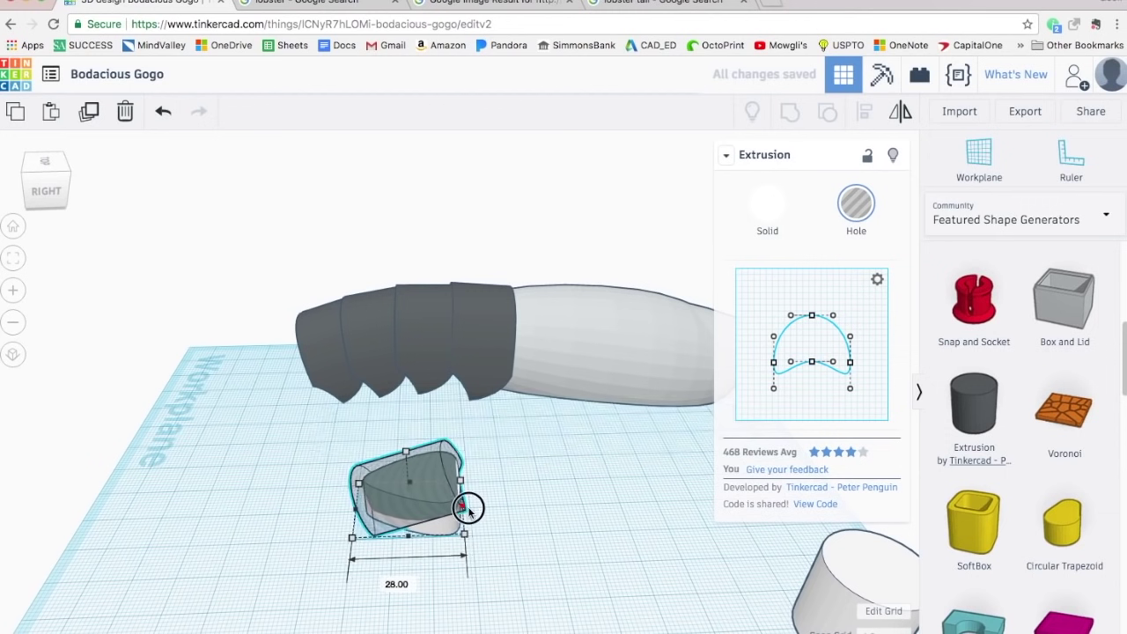
{"action": "right_click_drag", "start_coordinate": [472, 520], "coordinate": [536, 523]}
{"action": "right_click_drag", "start_coordinate": [704, 461], "coordinate": [613, 629]}
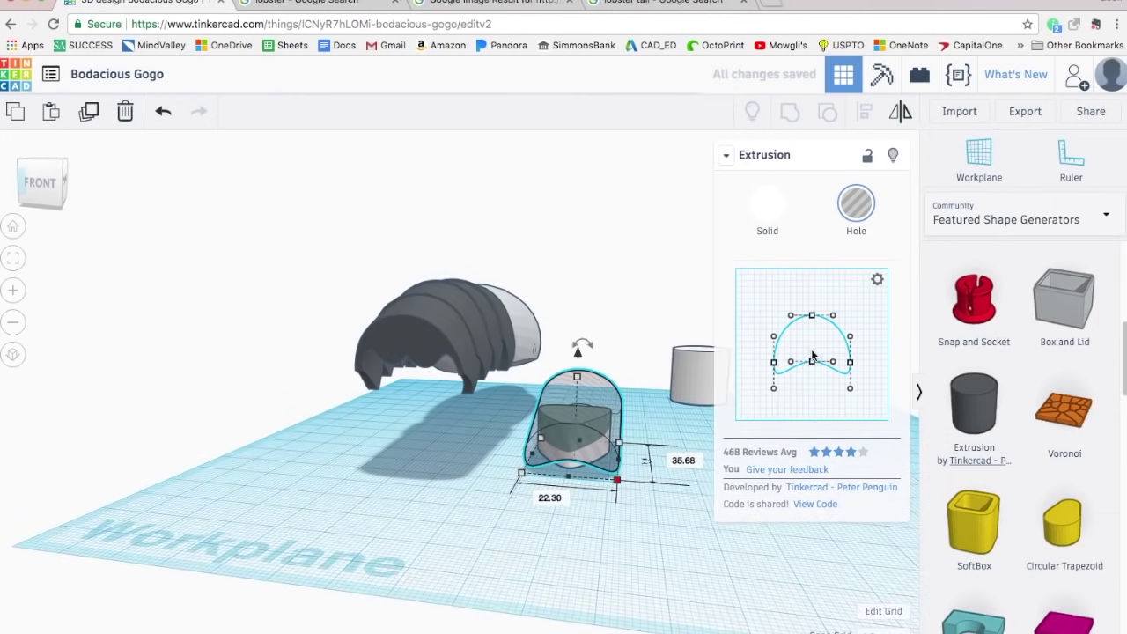
{"action": "right_click_drag", "start_coordinate": [811, 364], "coordinate": [581, 432]}
Step: Recentre the arched hole on the teardrop shape and group both to cut a thin curved fin
{"action": "left_click", "coordinate": [586, 412], "text": "shift"}
{"action": "left_click", "coordinate": [864, 112]}
{"action": "right_click_drag", "start_coordinate": [634, 255], "coordinate": [577, 485]}
{"action": "left_click", "coordinate": [578, 505]}
{"action": "right_click_drag", "start_coordinate": [560, 583], "coordinate": [382, 576]}
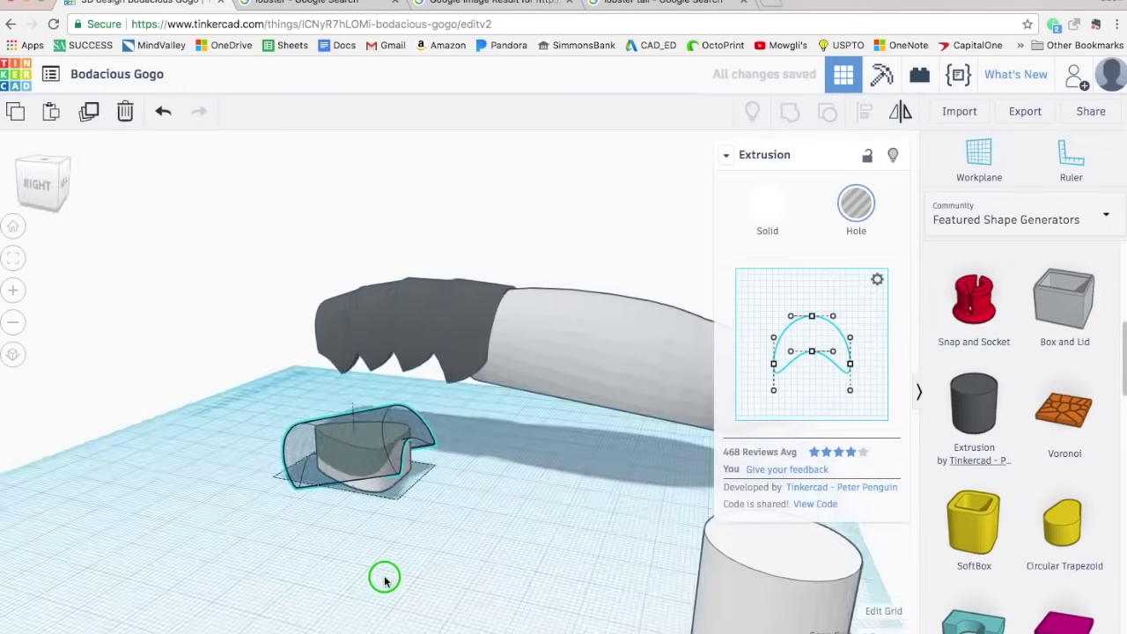
{"action": "left_click", "coordinate": [459, 483], "text": "shift"}
{"action": "left_click", "coordinate": [790, 112]}
{"action": "left_click", "coordinate": [448, 548]}
{"action": "right_click_drag", "start_coordinate": [440, 542], "coordinate": [577, 599]}
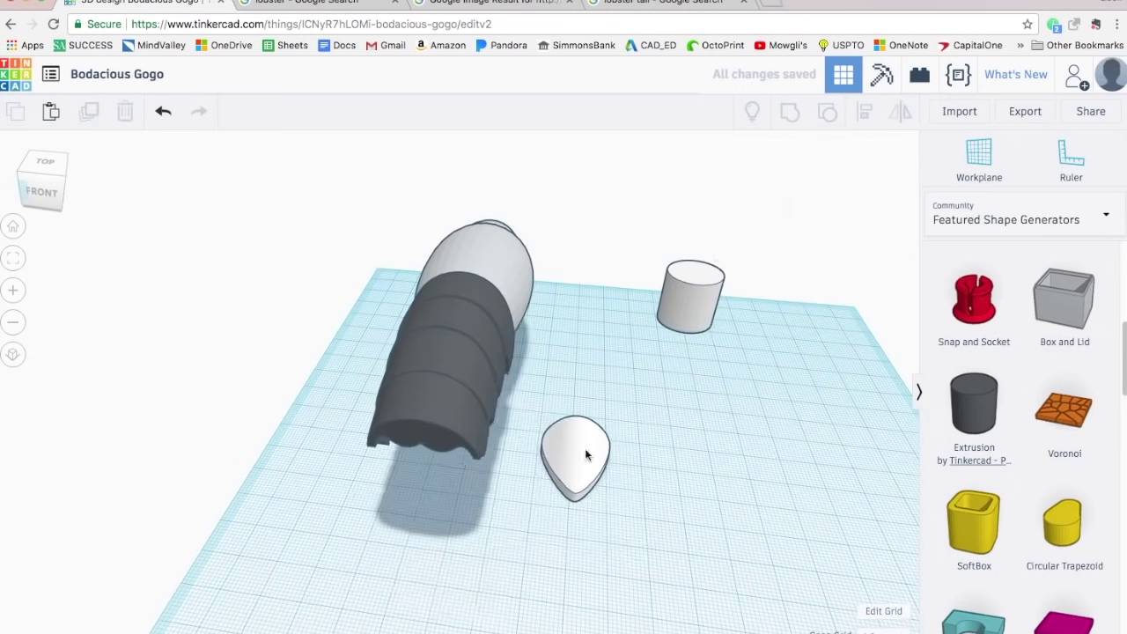
Step: Move the curved fin to the end of the tail with its pointed tip facing away from the body
{"action": "left_click_drag", "start_coordinate": [587, 455], "coordinate": [463, 533]}
{"action": "right_click_drag", "start_coordinate": [480, 563], "coordinate": [473, 534]}
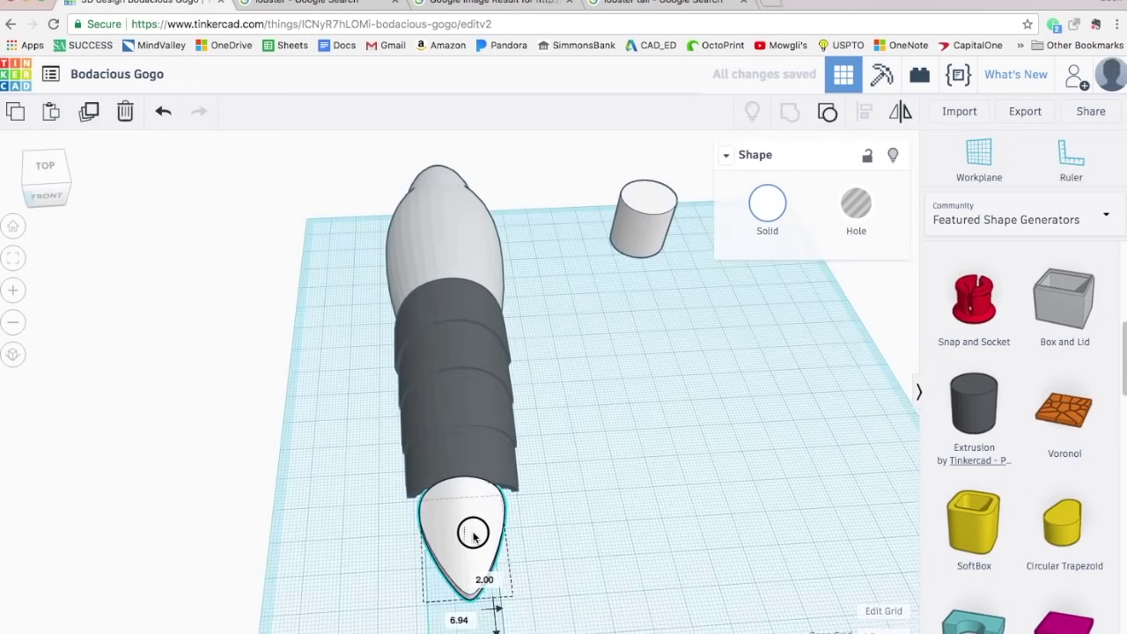
{"action": "right_click_drag", "start_coordinate": [580, 507], "coordinate": [290, 534]}
Step: Group the body with its four tail segments and align the fin to the group's centreline
{"action": "left_click_drag", "start_coordinate": [329, 265], "coordinate": [777, 490]}
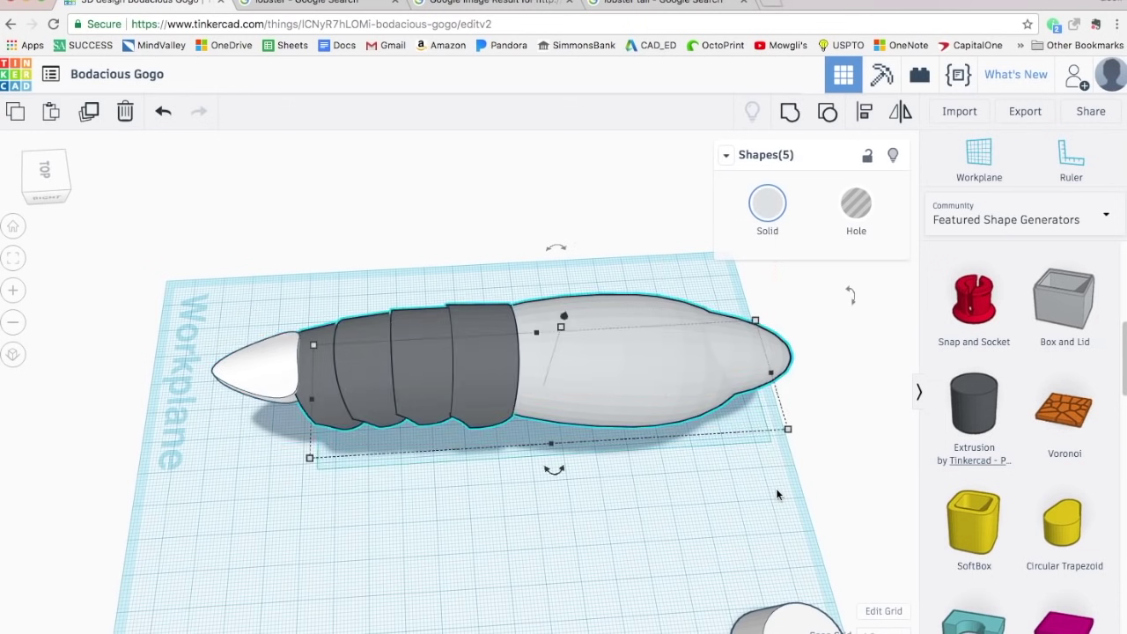
{"action": "left_click", "coordinate": [790, 112]}
{"action": "left_click", "coordinate": [362, 552]}
{"action": "left_click", "coordinate": [267, 368]}
{"action": "left_click", "coordinate": [388, 365], "text": "shift"}
{"action": "left_click", "coordinate": [865, 112]}
{"action": "left_click", "coordinate": [217, 405]}
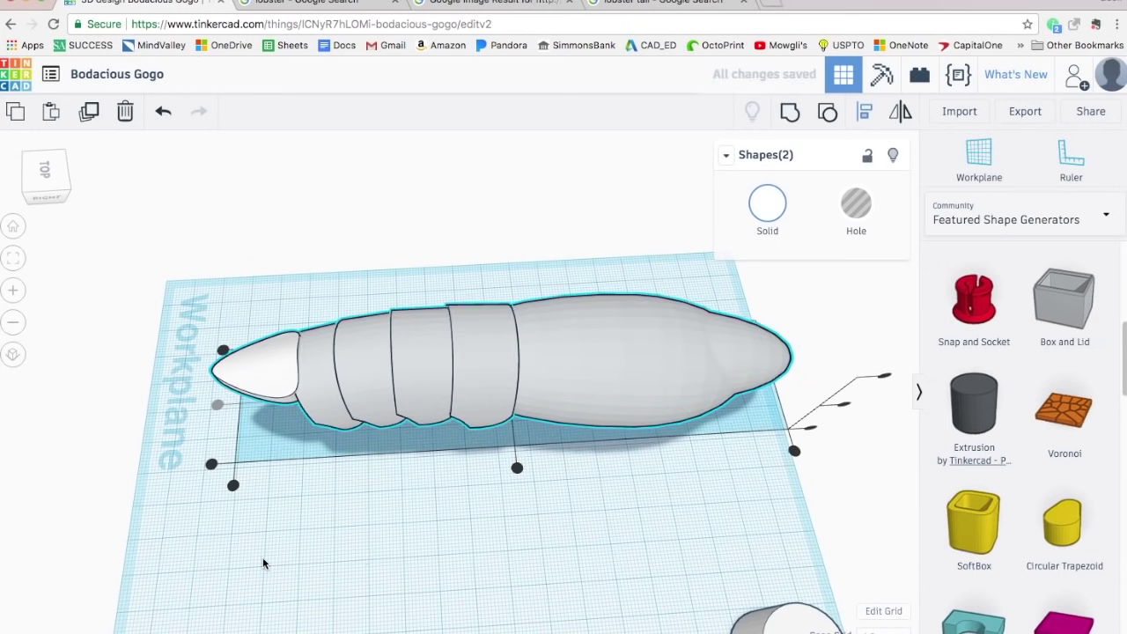
{"action": "right_click_drag", "start_coordinate": [263, 560], "coordinate": [327, 518]}
Step: Tilt the fin downward to continue the tail's curve and lower it against the last segment
{"action": "left_click", "coordinate": [268, 372]}
{"action": "left_click", "coordinate": [269, 373]}
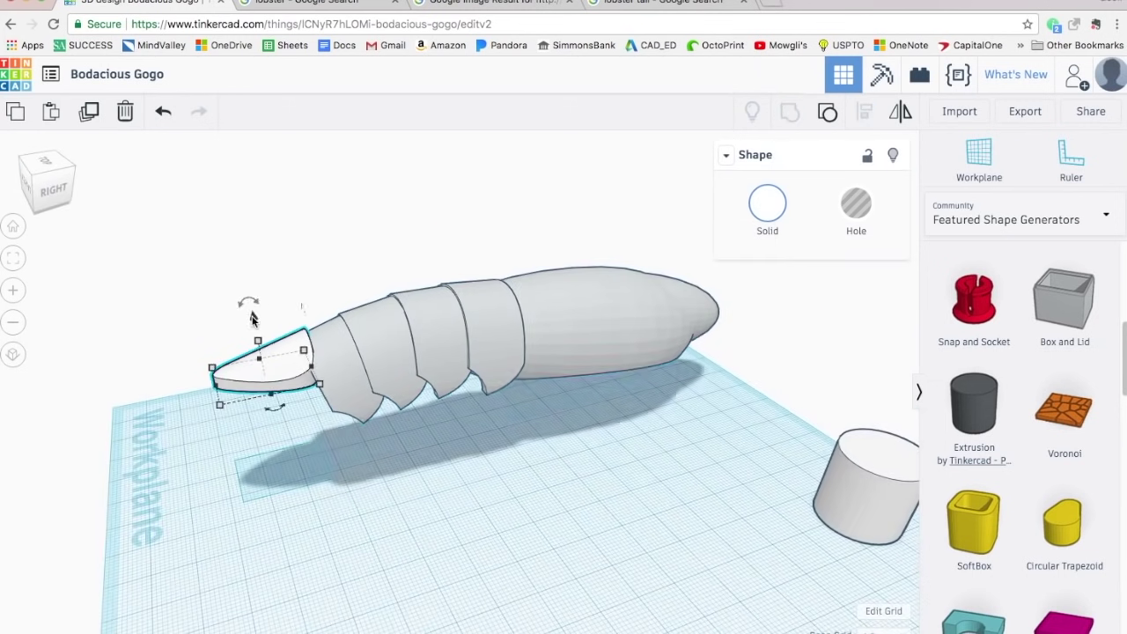
{"action": "right_click_drag", "start_coordinate": [490, 525], "coordinate": [301, 374]}
{"action": "left_click_drag", "start_coordinate": [241, 256], "coordinate": [234, 193]}
{"action": "right_click_drag", "start_coordinate": [436, 529], "coordinate": [302, 496]}
{"action": "left_click_drag", "start_coordinate": [266, 273], "coordinate": [264, 289]}
Step: Duplicate the spare Extrusion cylinder and place the copy on the workplane beside the tail
{"action": "right_click_drag", "start_coordinate": [379, 450], "coordinate": [506, 521]}
{"action": "left_click", "coordinate": [660, 364]}
{"action": "left_click_drag", "start_coordinate": [755, 406], "coordinate": [486, 573]}
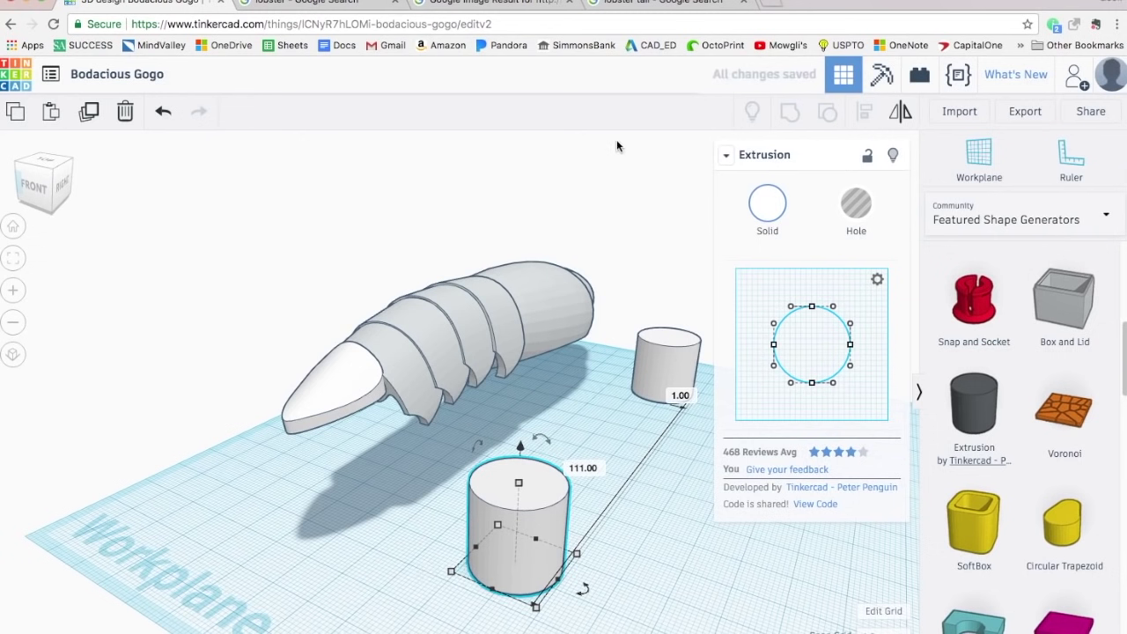
Step: Check the lobster tail photo, then reshape the copied cylinder's profile into a teardrop with one pointed end
{"action": "left_click", "coordinate": [662, 3]}
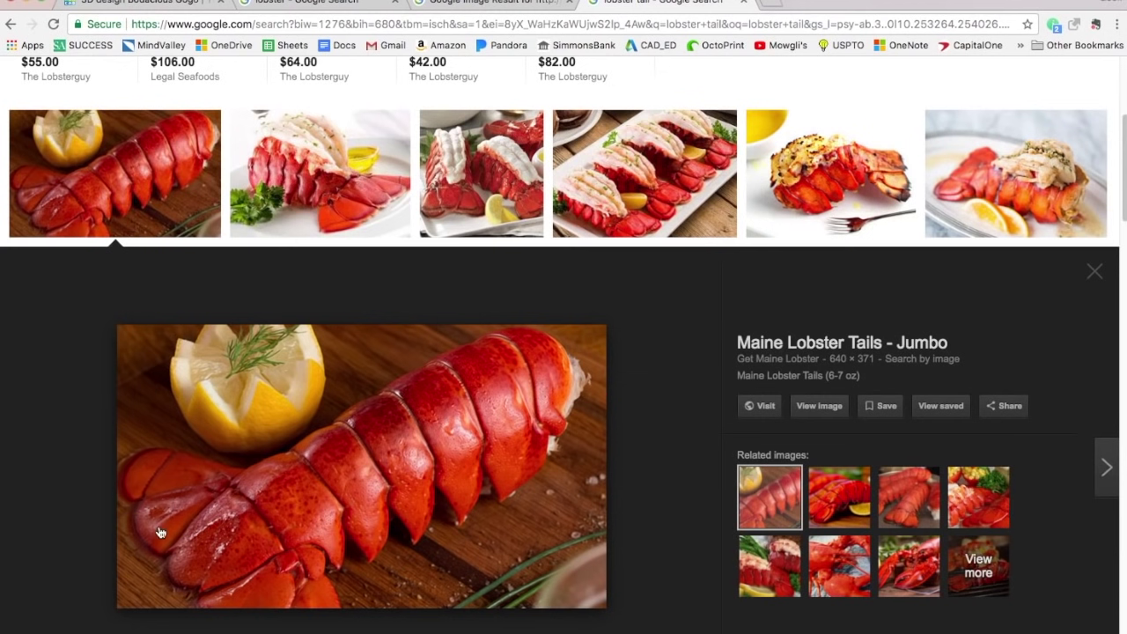
{"action": "left_click", "coordinate": [136, 6]}
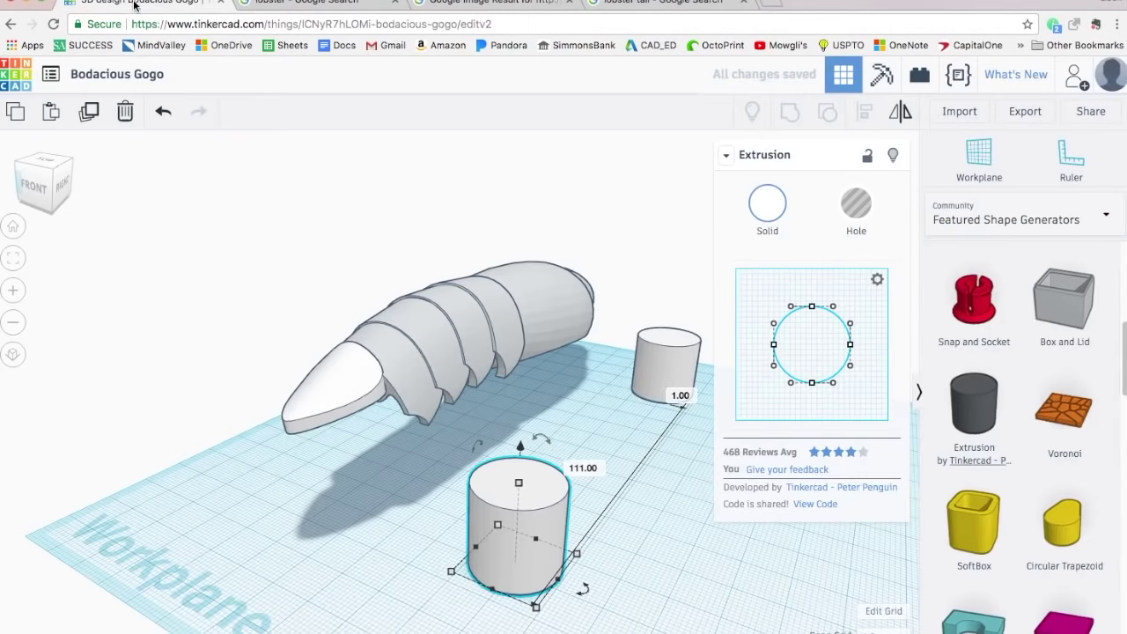
{"action": "left_click", "coordinate": [620, 510]}
{"action": "left_click", "coordinate": [546, 517]}
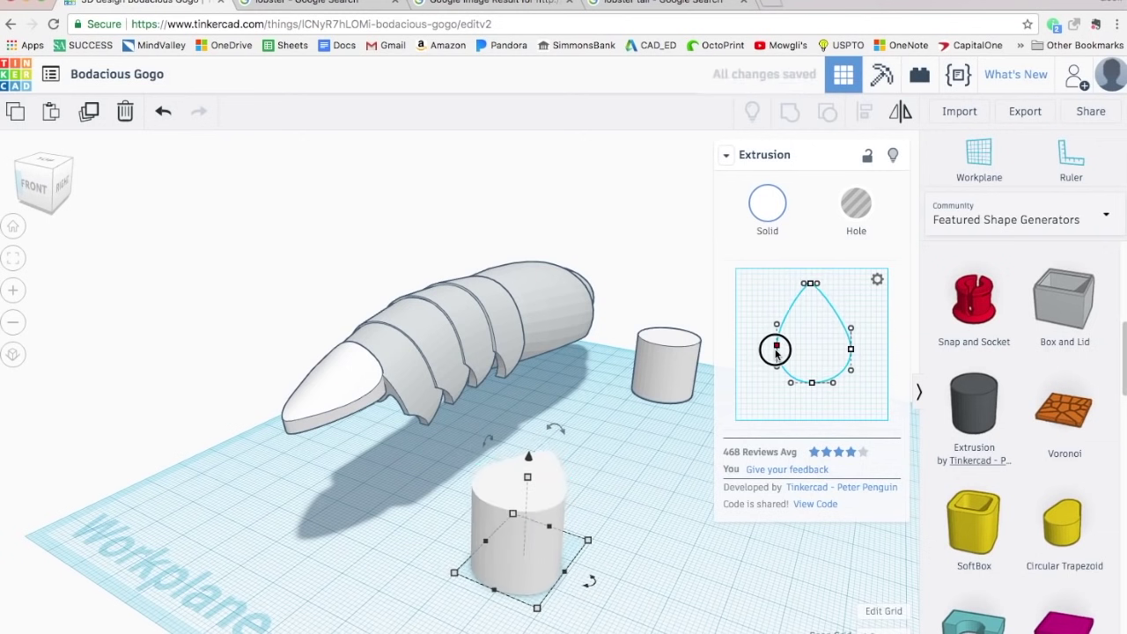
Step: Copy the arched hole out of the tail fin, keep the fin grouped, and move the copied hole over the teardrop
{"action": "left_click", "coordinate": [636, 477]}
{"action": "left_click", "coordinate": [333, 378]}
{"action": "left_click", "coordinate": [828, 112]}
{"action": "left_click", "coordinate": [686, 279]}
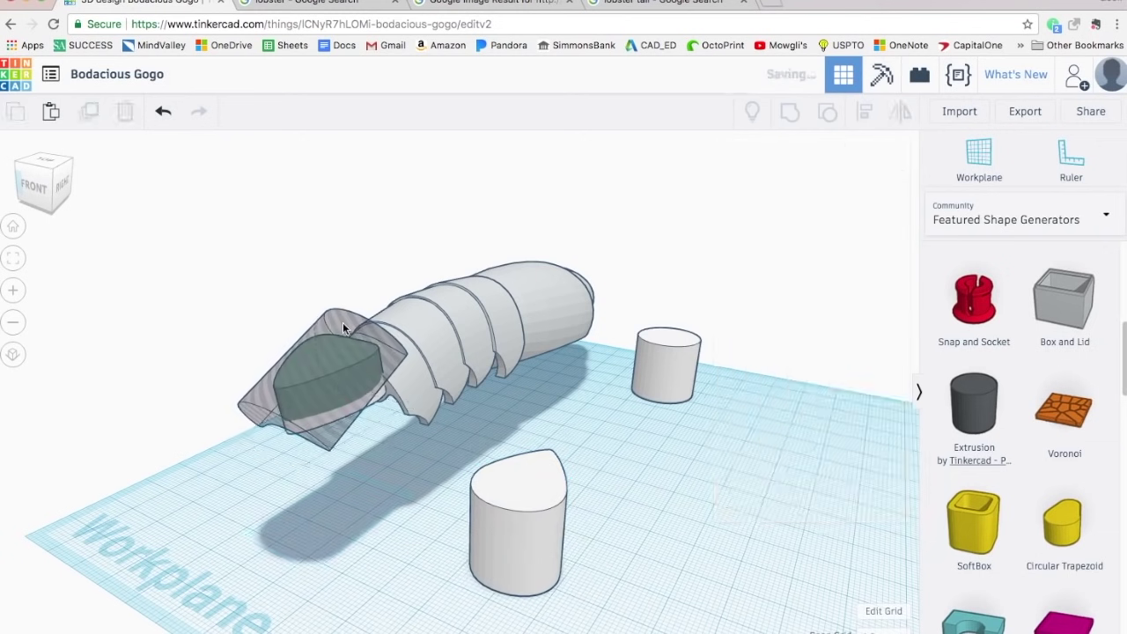
{"action": "left_click_drag", "start_coordinate": [344, 323], "coordinate": [594, 347]}
{"action": "left_click", "coordinate": [336, 523]}
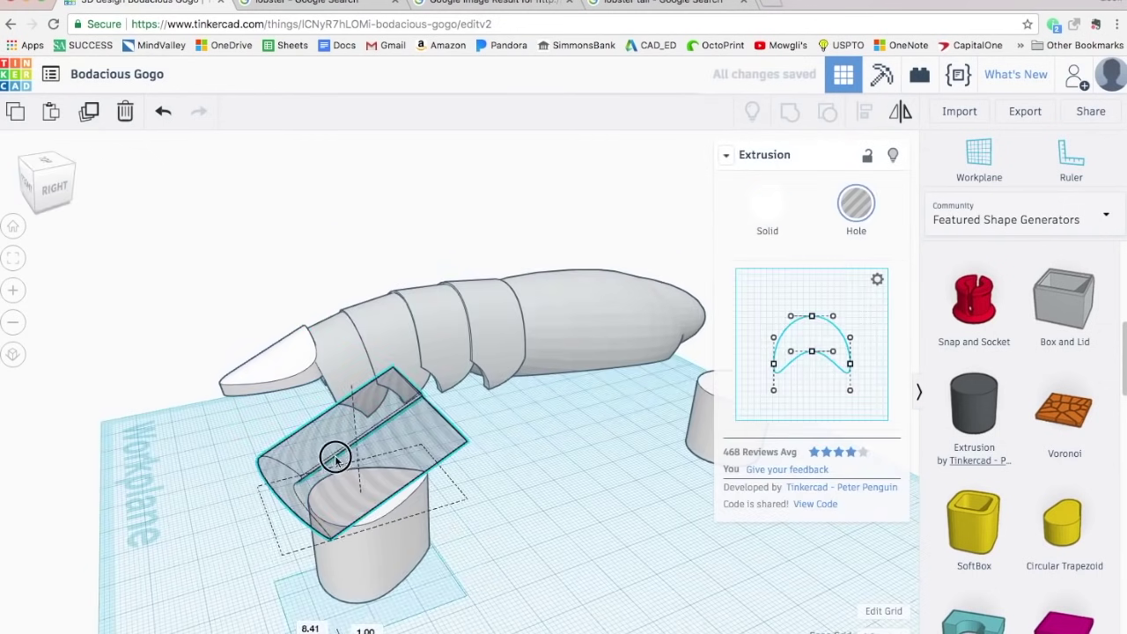
Step: Align the arched hole with the teardrop and lower it so that it cuts through the solid
{"action": "left_click", "coordinate": [387, 565]}
{"action": "left_click_drag", "start_coordinate": [381, 499], "coordinate": [381, 535]}
{"action": "right_click_drag", "start_coordinate": [384, 599], "coordinate": [397, 526]}
{"action": "left_click", "coordinate": [304, 290], "text": "shift"}
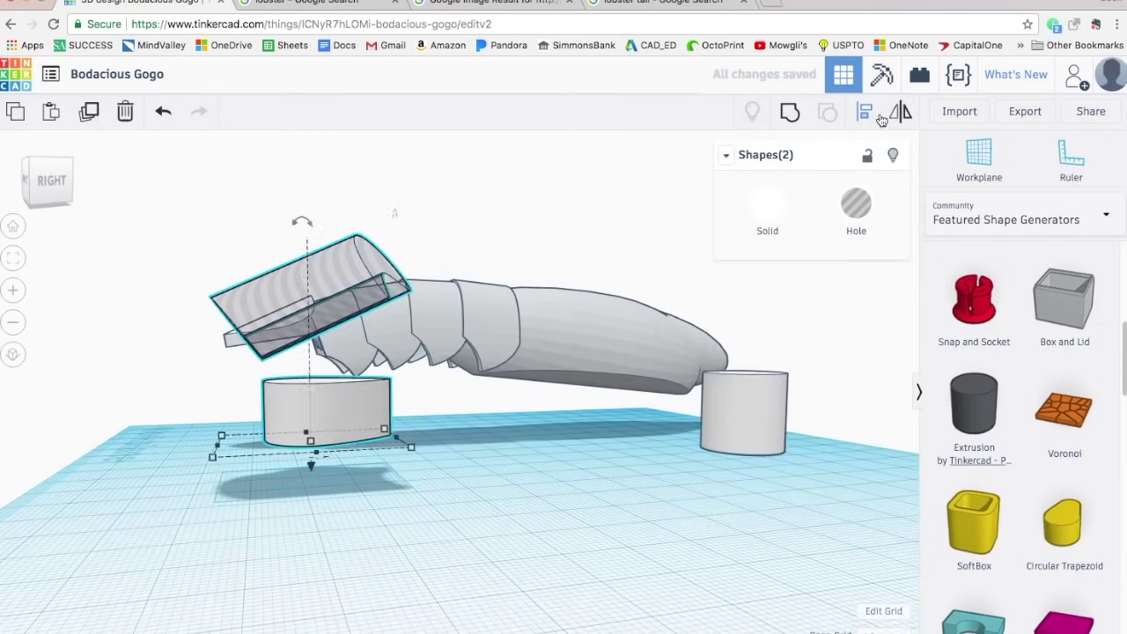
{"action": "left_click", "coordinate": [866, 113]}
{"action": "right_click_drag", "start_coordinate": [528, 458], "coordinate": [502, 506]}
{"action": "left_click", "coordinate": [199, 511]}
{"action": "left_click", "coordinate": [210, 495]}
{"action": "left_click", "coordinate": [295, 401]}
{"action": "left_click_drag", "start_coordinate": [310, 439], "coordinate": [325, 511]}
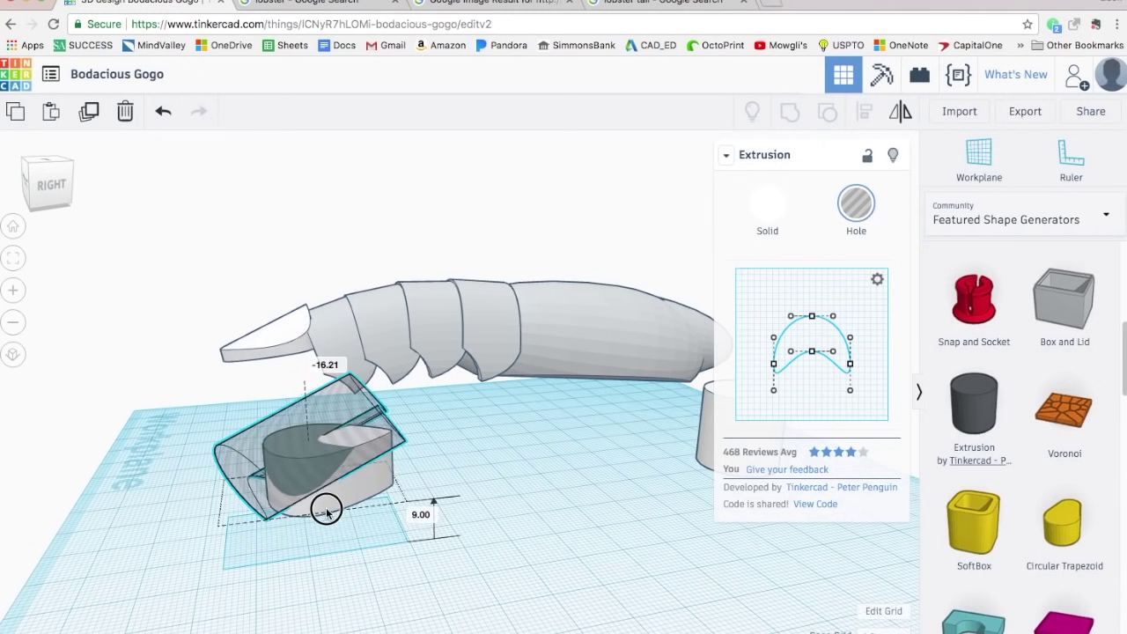
Step: Reduce the arched hole's tilt, fine-tune its position over the teardrop, and group both to cut a second curved fin
{"action": "right_click_drag", "start_coordinate": [414, 564], "coordinate": [612, 574]}
{"action": "left_click_drag", "start_coordinate": [620, 548], "coordinate": [632, 559]}
{"action": "right_click_drag", "start_coordinate": [617, 562], "coordinate": [440, 558]}
{"action": "left_click_drag", "start_coordinate": [389, 531], "coordinate": [403, 513]}
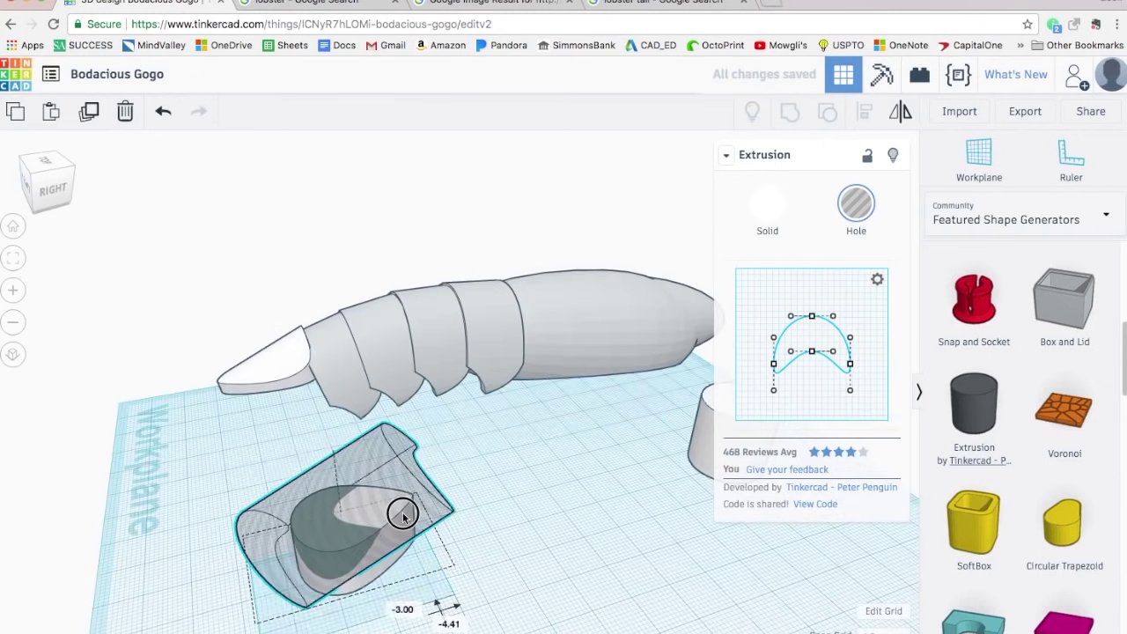
{"action": "left_click_drag", "start_coordinate": [329, 435], "coordinate": [350, 322]}
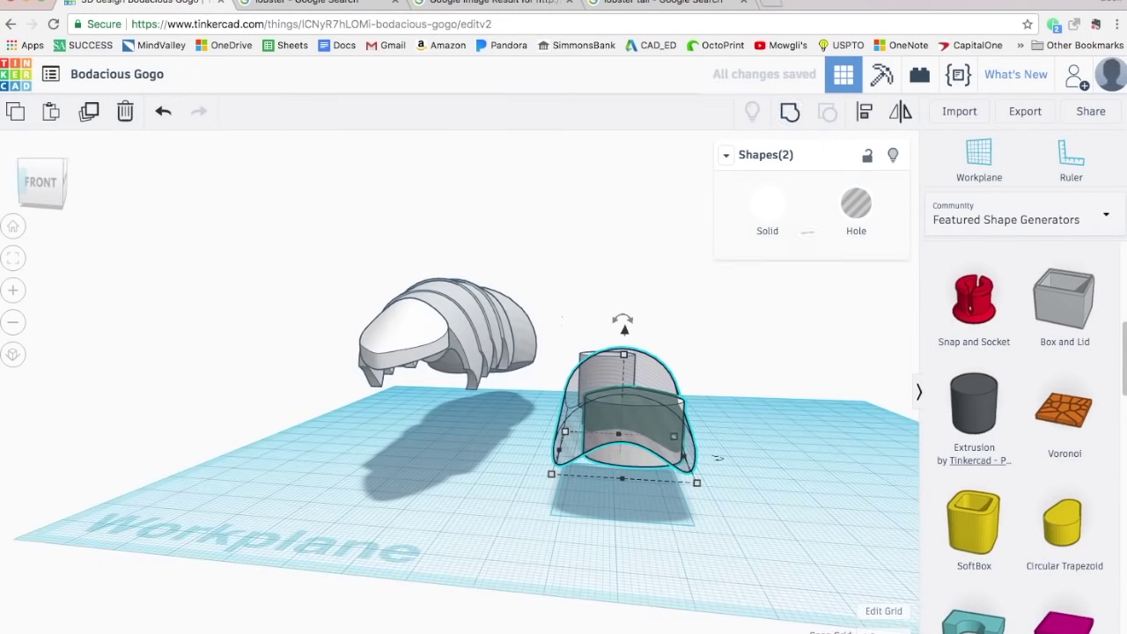
{"action": "right_click_drag", "start_coordinate": [626, 495], "coordinate": [395, 557]}
{"action": "left_click", "coordinate": [340, 407]}
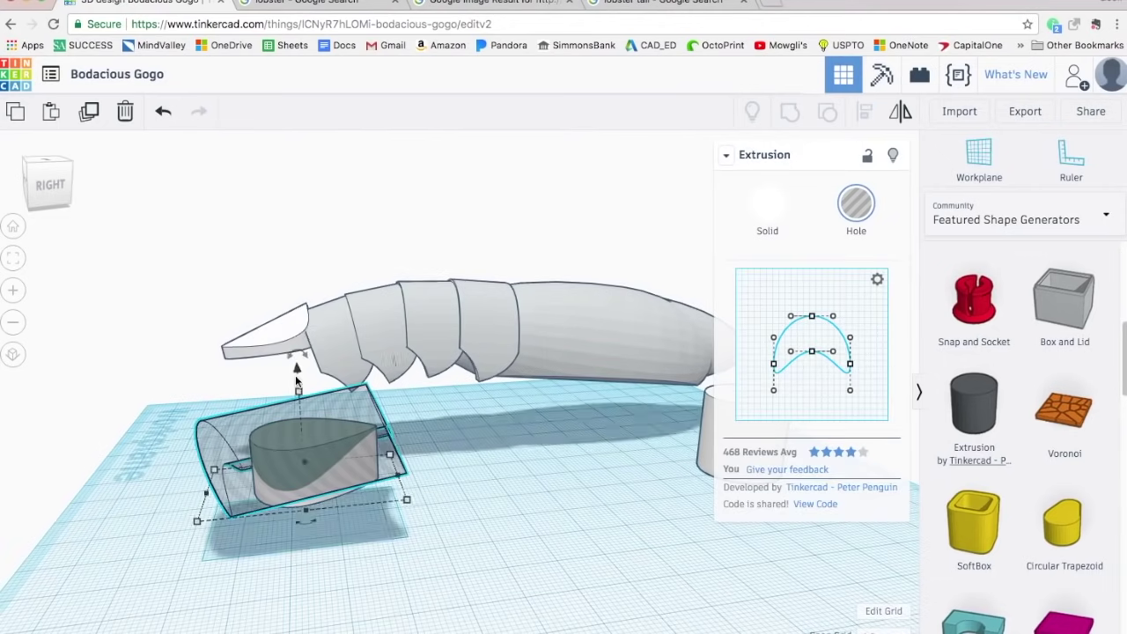
{"action": "left_click_drag", "start_coordinate": [297, 371], "coordinate": [296, 379]}
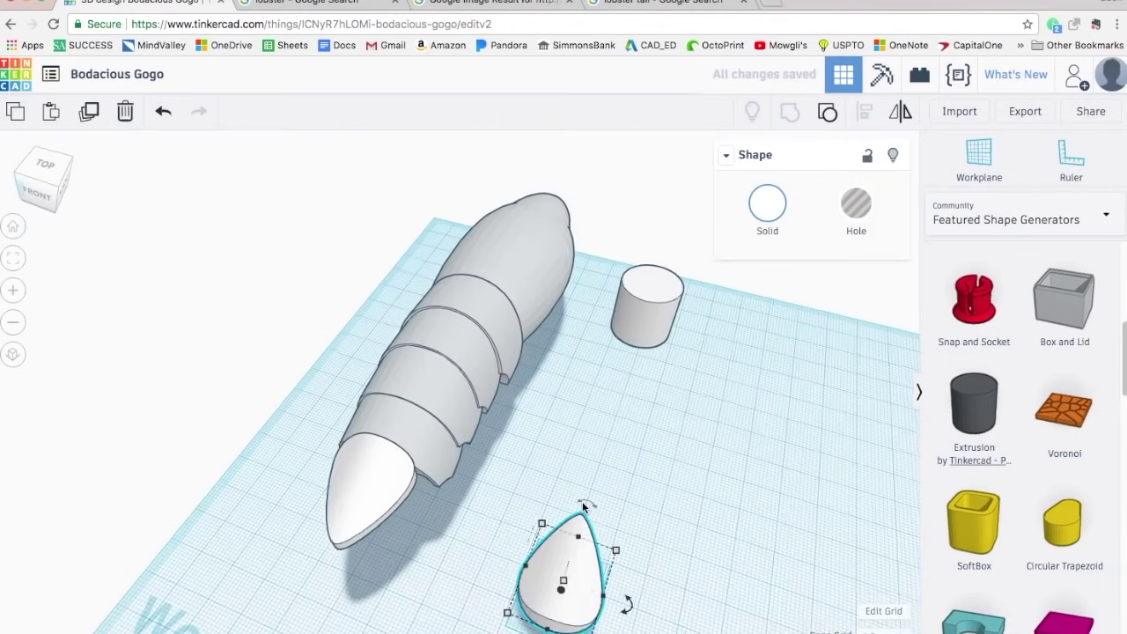
Step: Rotate the second fin outward and move it beside the end fin at the last tail segment
{"action": "left_click_drag", "start_coordinate": [408, 535], "coordinate": [405, 488]}
{"action": "left_click_drag", "start_coordinate": [473, 547], "coordinate": [639, 529]}
{"action": "right_click_drag", "start_coordinate": [607, 527], "coordinate": [682, 520]}
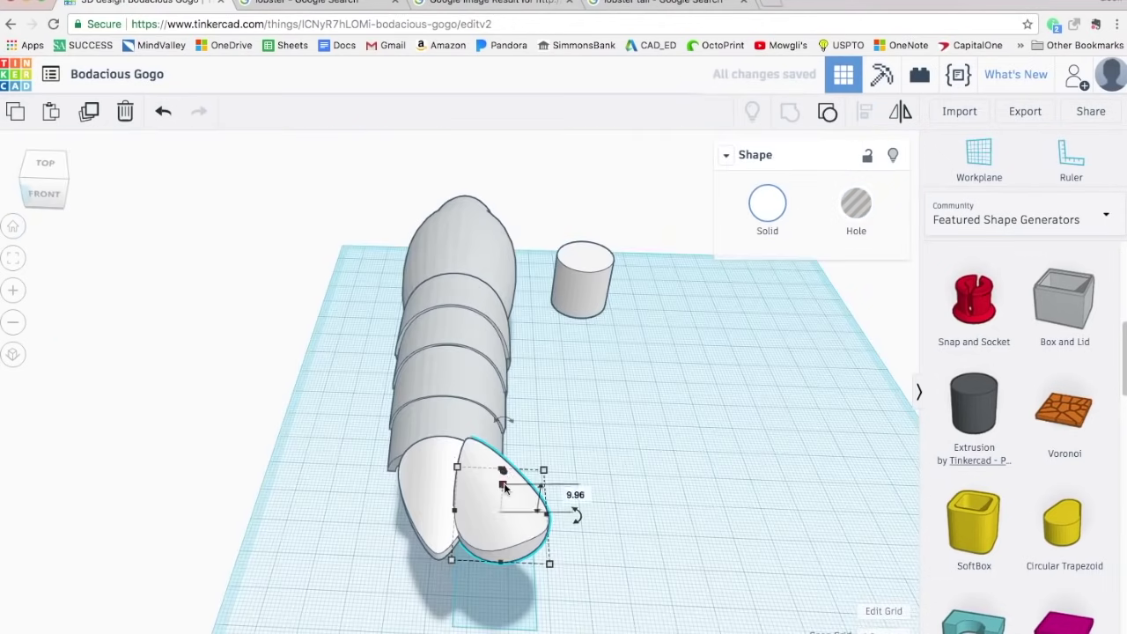
{"action": "left_click_drag", "start_coordinate": [505, 519], "coordinate": [518, 538]}
{"action": "right_click_drag", "start_coordinate": [518, 537], "coordinate": [624, 468]}
Step: Adjust the side fin's tilt and nudge it so its pointed end meets the last tail segment
{"action": "left_click_drag", "start_coordinate": [516, 304], "coordinate": [417, 202]}
{"action": "right_click_drag", "start_coordinate": [416, 203], "coordinate": [339, 352]}
{"action": "left_click_drag", "start_coordinate": [312, 557], "coordinate": [342, 621]}
{"action": "left_click_drag", "start_coordinate": [294, 506], "coordinate": [304, 500]}
{"action": "left_click", "coordinate": [423, 564]}
{"action": "right_click_drag", "start_coordinate": [423, 564], "coordinate": [514, 559]}
{"action": "left_click", "coordinate": [513, 573]}
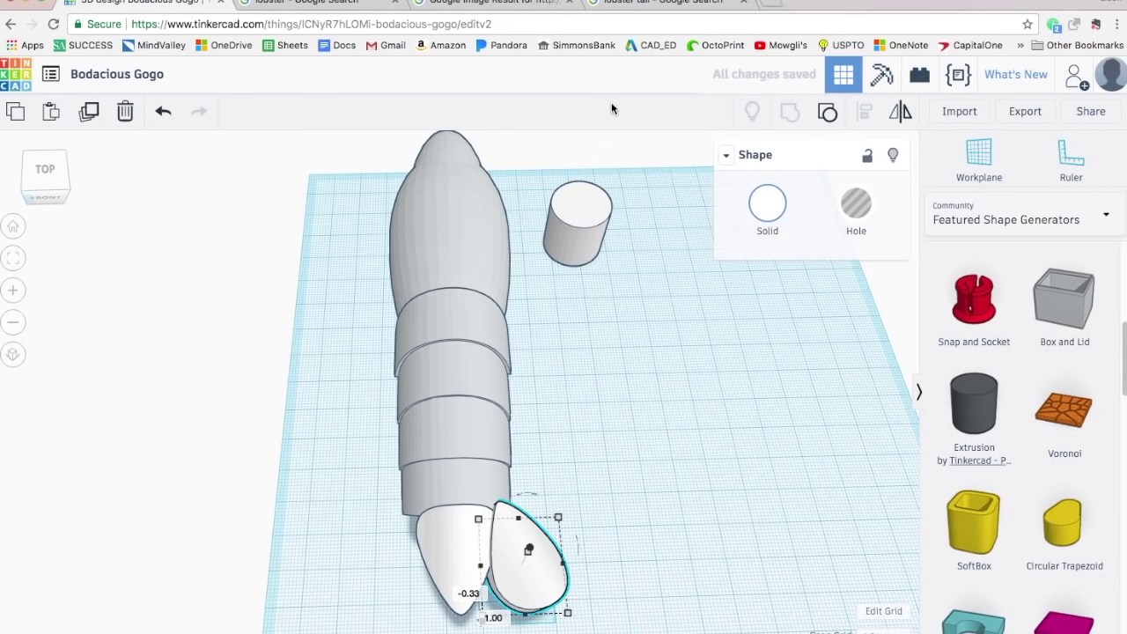
Step: Compare with the lobster tail photo and lower the side fin slightly beneath the centre fin
{"action": "left_click", "coordinate": [648, 2]}
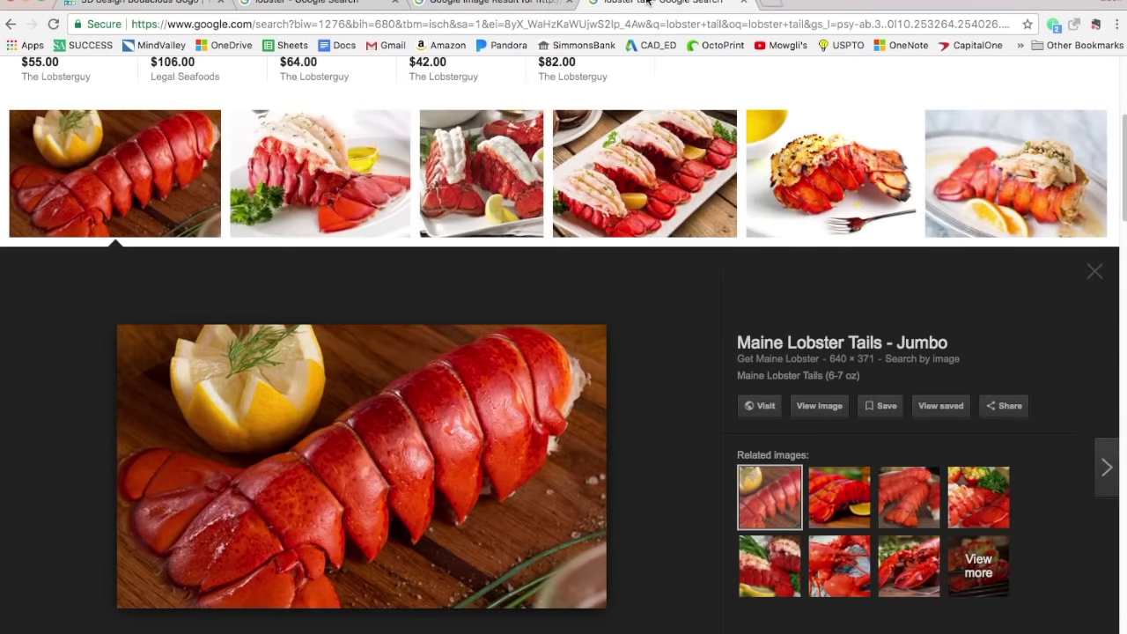
{"action": "left_click", "coordinate": [134, 4]}
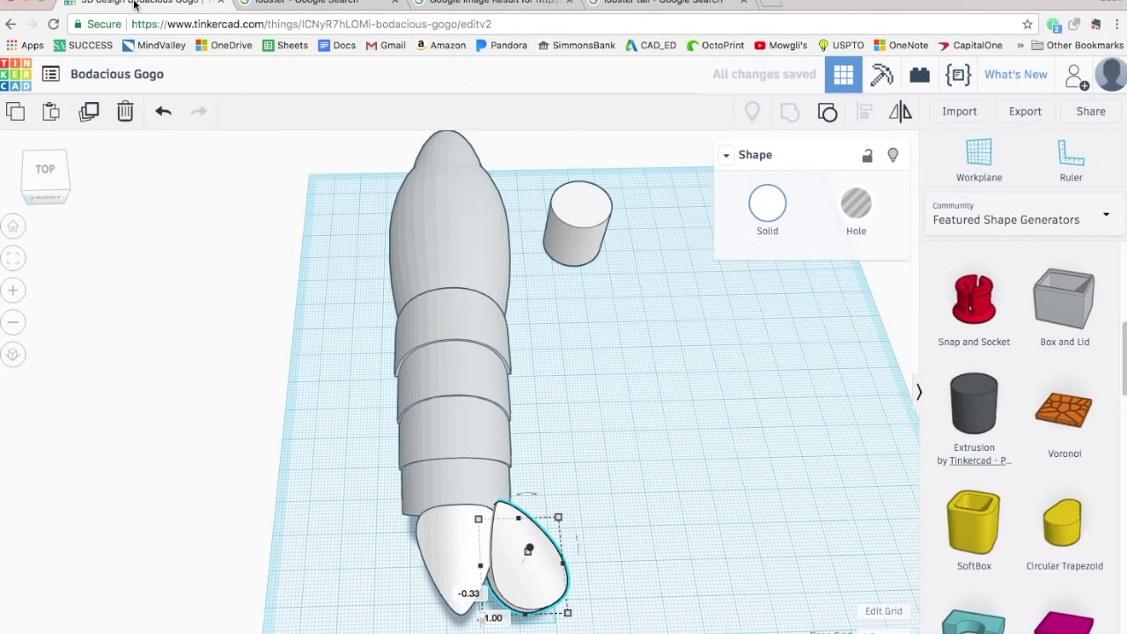
{"action": "left_click", "coordinate": [570, 417]}
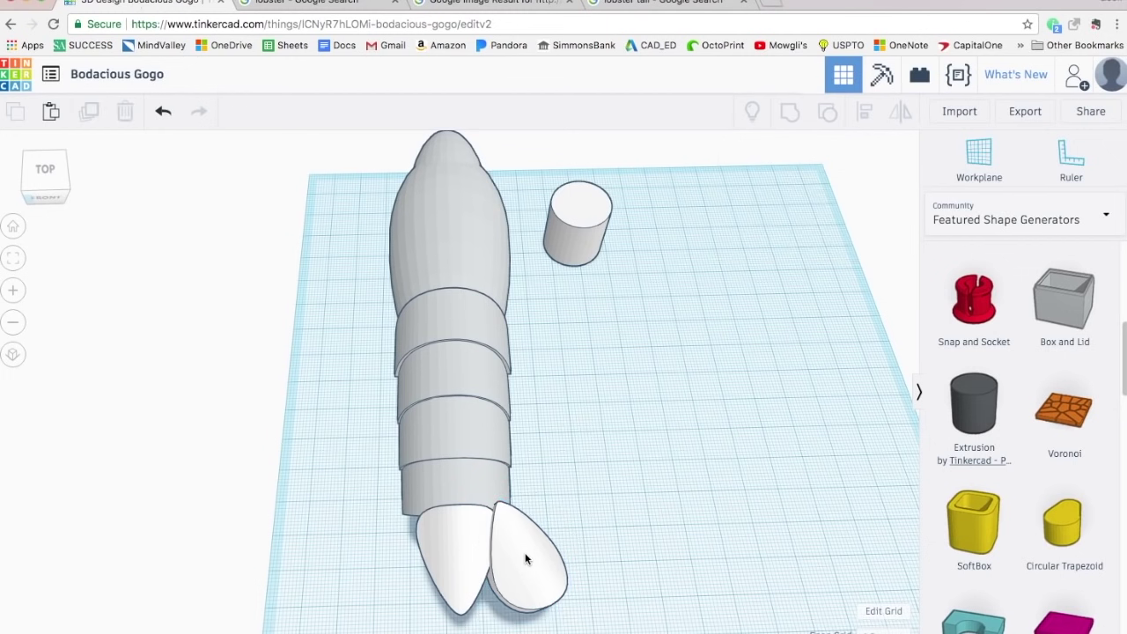
{"action": "left_click", "coordinate": [537, 555]}
{"action": "right_click_drag", "start_coordinate": [584, 530], "coordinate": [519, 415]}
{"action": "left_click_drag", "start_coordinate": [521, 368], "coordinate": [517, 390]}
{"action": "right_click_drag", "start_coordinate": [519, 407], "coordinate": [434, 431]}
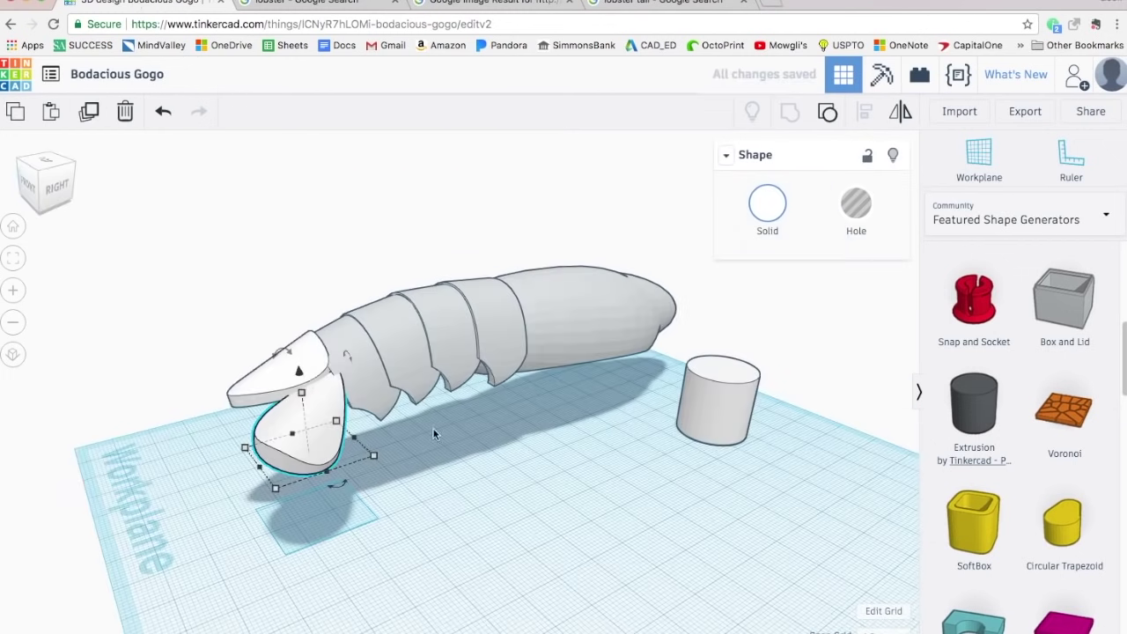
{"action": "left_click_drag", "start_coordinate": [300, 371], "coordinate": [302, 377]}
Step: Duplicate the side fin, mirror the copy across the tail's width, and move it to the opposite side
{"action": "left_click", "coordinate": [470, 587]}
{"action": "right_click_drag", "start_coordinate": [385, 553], "coordinate": [438, 583]}
{"action": "left_click", "coordinate": [534, 546]}
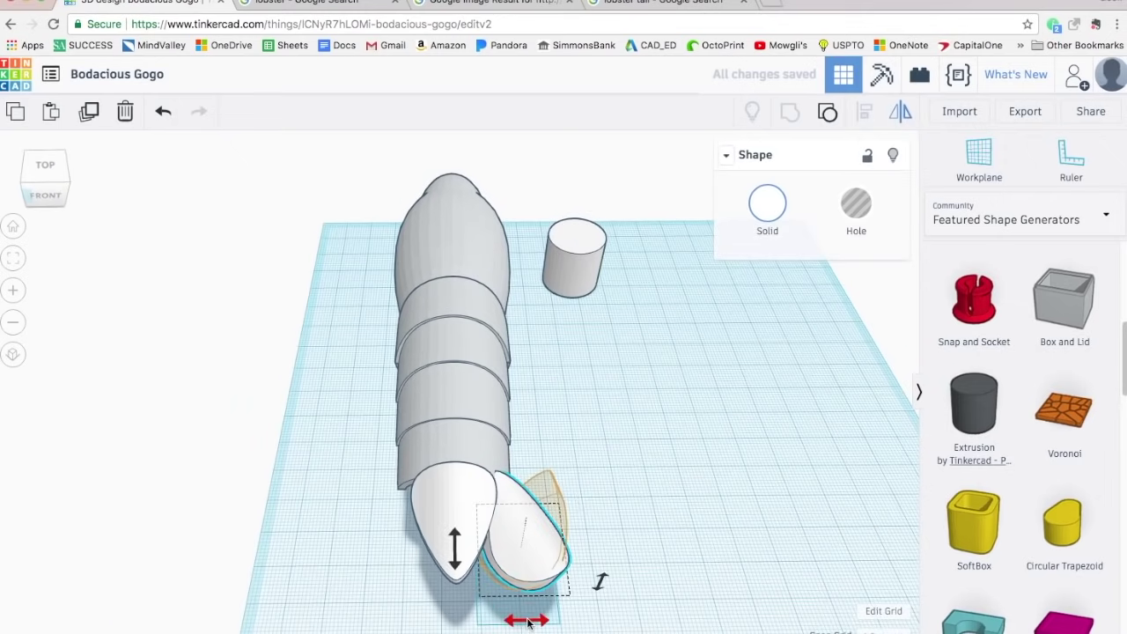
{"action": "left_click_drag", "start_coordinate": [529, 622], "coordinate": [378, 616]}
{"action": "left_click", "coordinate": [649, 587]}
{"action": "right_click_drag", "start_coordinate": [649, 586], "coordinate": [558, 513]}
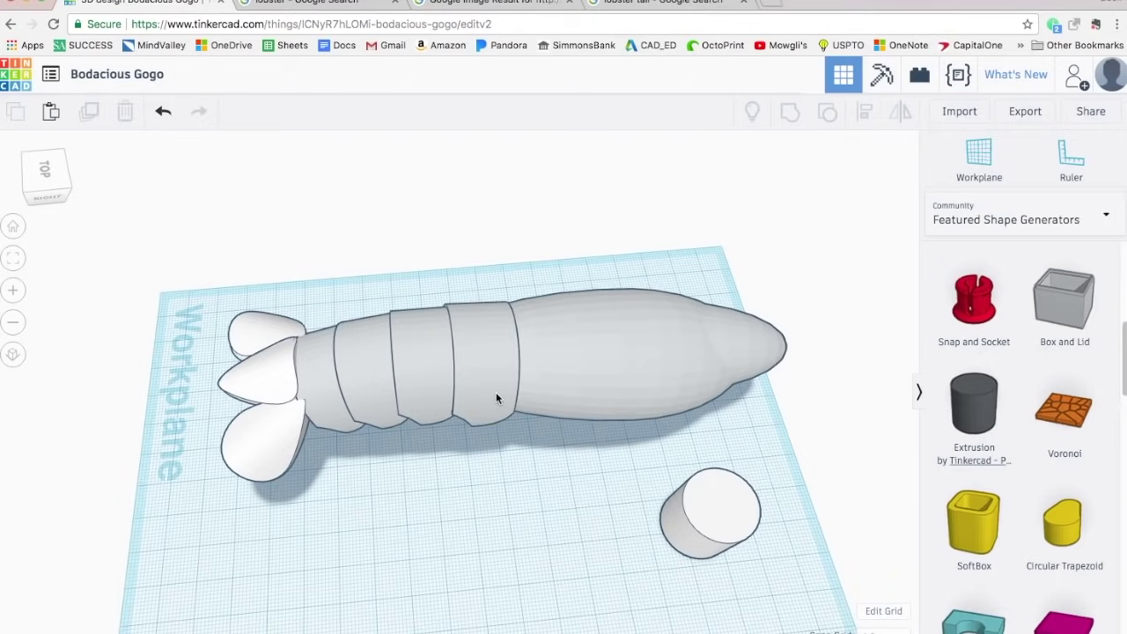
Step: Check the whole-lobster photo, then place another copy of the spare cylinder on the workplane near the body
{"action": "left_click", "coordinate": [297, 2]}
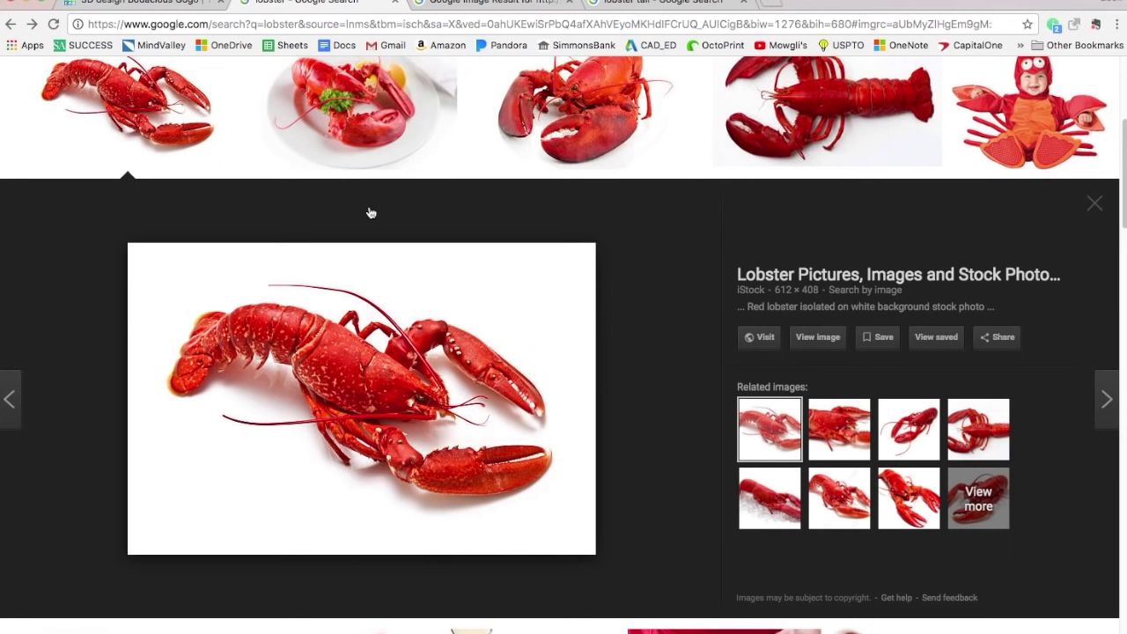
{"action": "left_click", "coordinate": [141, 2]}
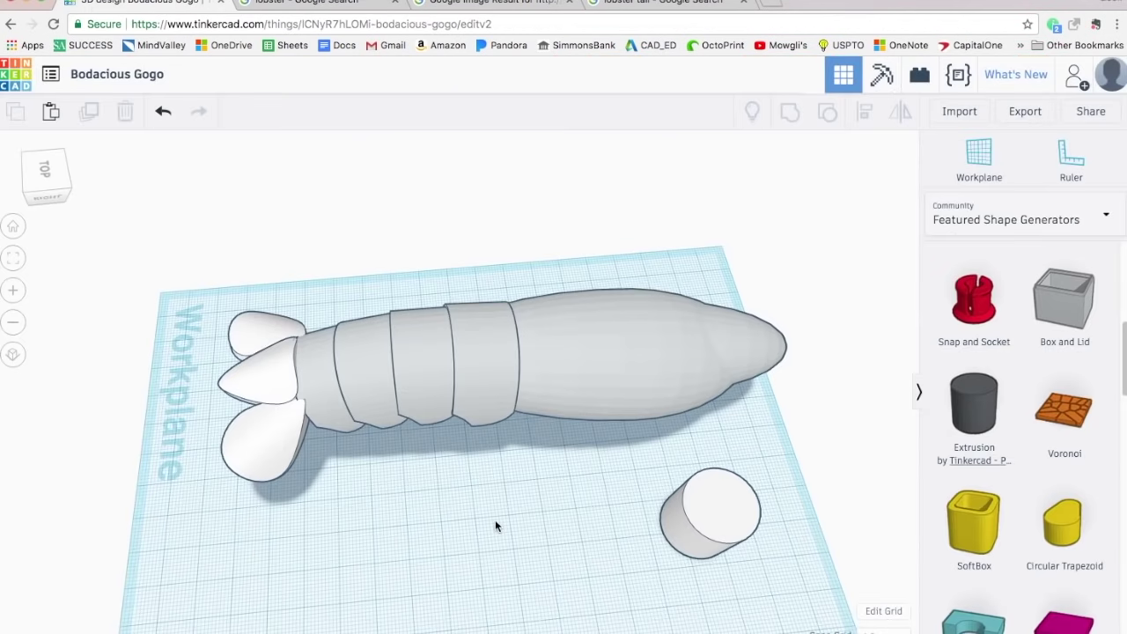
{"action": "right_click_drag", "start_coordinate": [503, 523], "coordinate": [694, 412]}
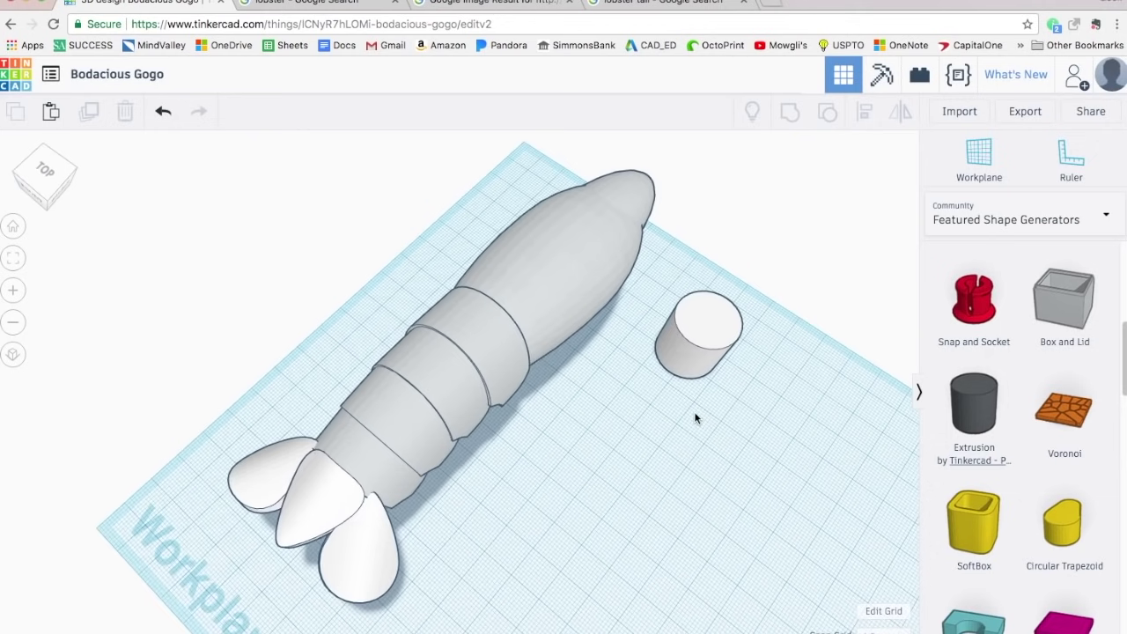
{"action": "left_click", "coordinate": [704, 320]}
{"action": "left_click_drag", "start_coordinate": [704, 319], "coordinate": [553, 492], "text": "alt"}
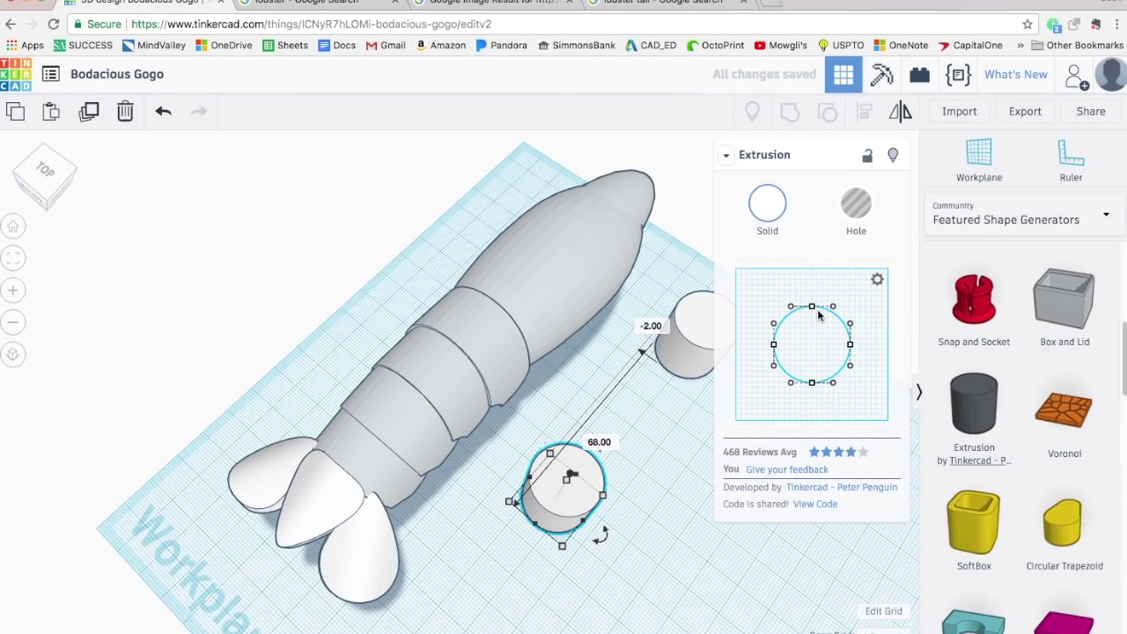
Step: Reshape the new cylinder's profile into a thin bent strip with one short arm and one long arm
{"action": "left_click_drag", "start_coordinate": [813, 306], "coordinate": [840, 296]}
{"action": "left_click_drag", "start_coordinate": [775, 345], "coordinate": [733, 429]}
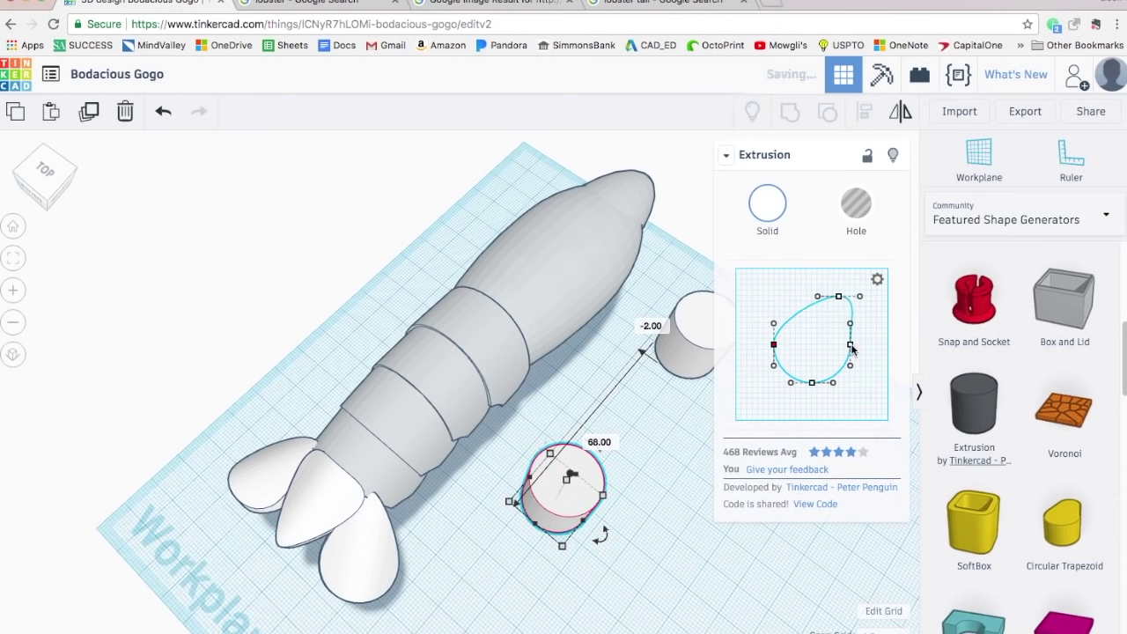
{"action": "left_click_drag", "start_coordinate": [850, 345], "coordinate": [783, 326]}
{"action": "left_click_drag", "start_coordinate": [774, 344], "coordinate": [777, 315]}
{"action": "left_click", "coordinate": [712, 433]}
{"action": "left_click", "coordinate": [581, 460]}
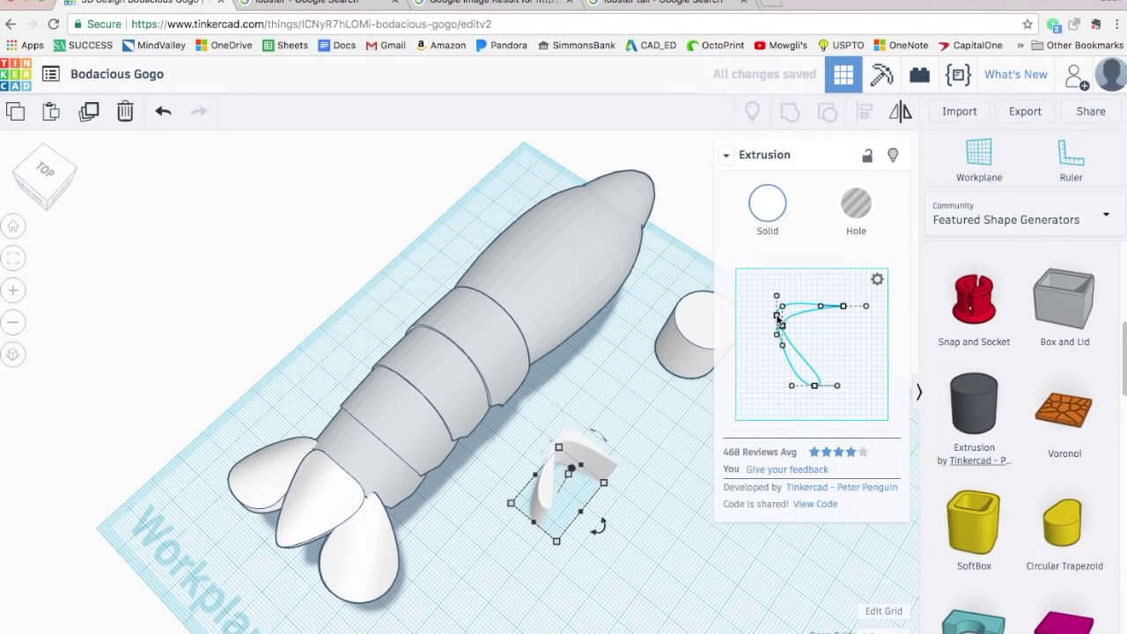
{"action": "left_click_drag", "start_coordinate": [853, 404], "coordinate": [852, 396]}
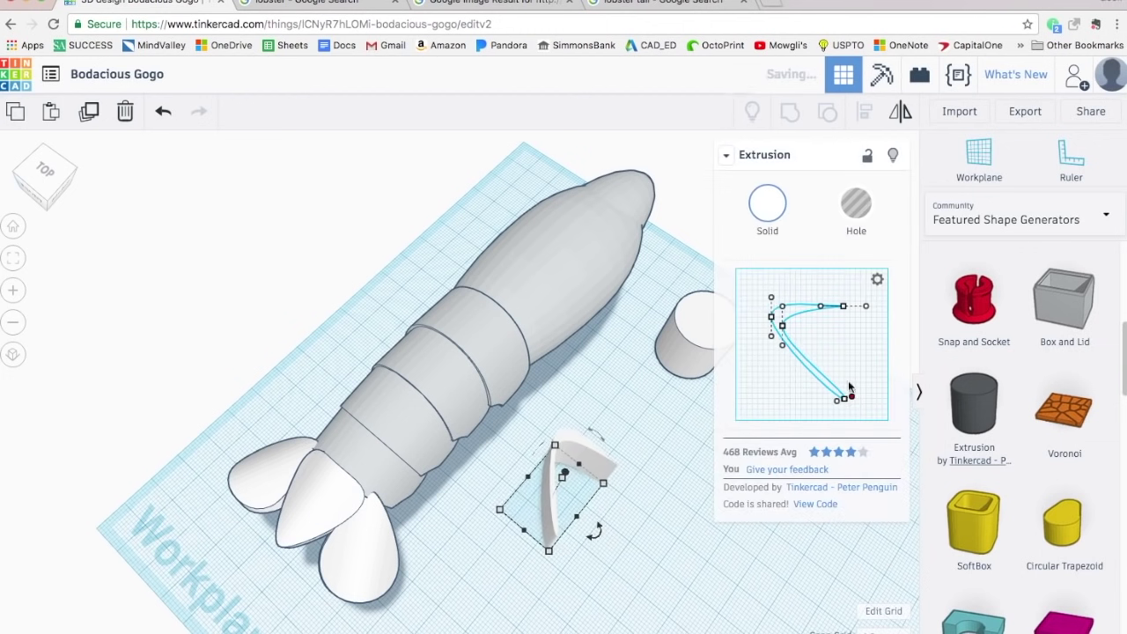
{"action": "left_click_drag", "start_coordinate": [784, 322], "coordinate": [781, 324]}
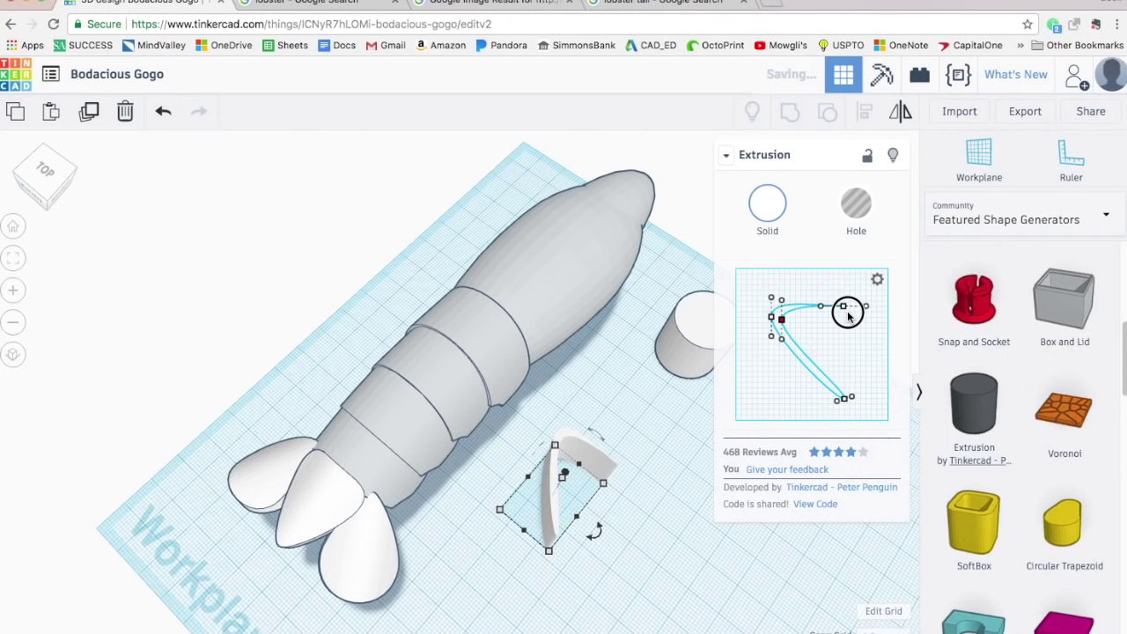
{"action": "left_click_drag", "start_coordinate": [848, 312], "coordinate": [847, 311]}
Step: Move the bent strip alongside the body and stretch it to about 97 mm long
{"action": "left_click", "coordinate": [659, 425]}
{"action": "left_click_drag", "start_coordinate": [590, 456], "coordinate": [635, 361]}
{"action": "left_click_drag", "start_coordinate": [573, 435], "coordinate": [433, 619]}
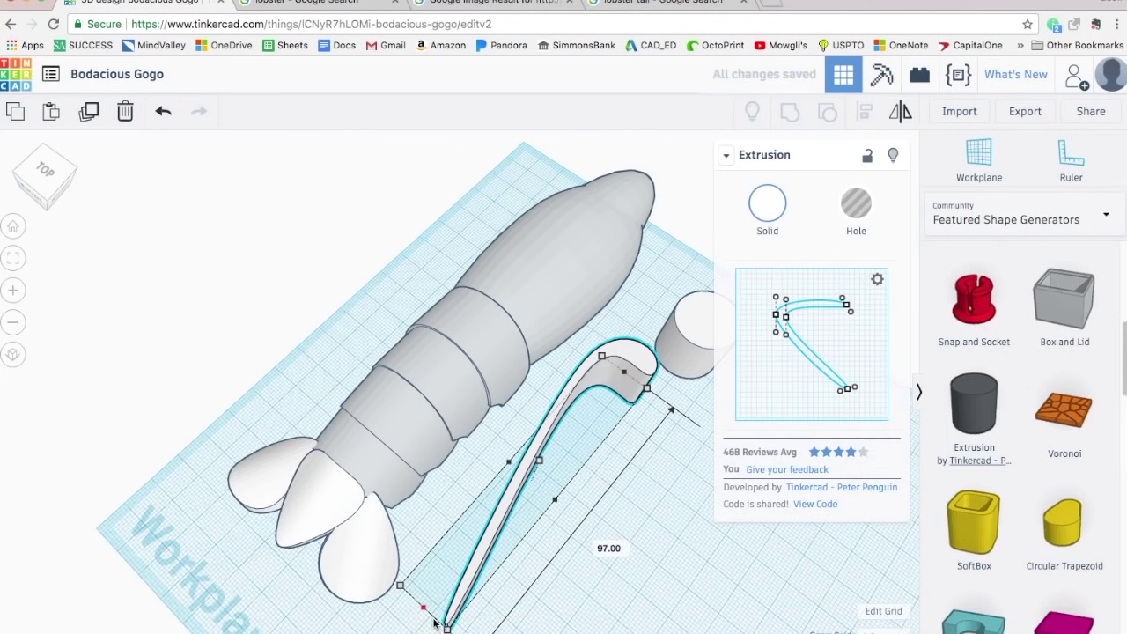
Step: Taper the strip's profile to a point at the short arm, turn it end for end, and refine the bend's thickness
{"action": "double_click", "coordinate": [848, 305]}
{"action": "right_click_drag", "start_coordinate": [652, 516], "coordinate": [564, 485]}
{"action": "left_click", "coordinate": [785, 318]}
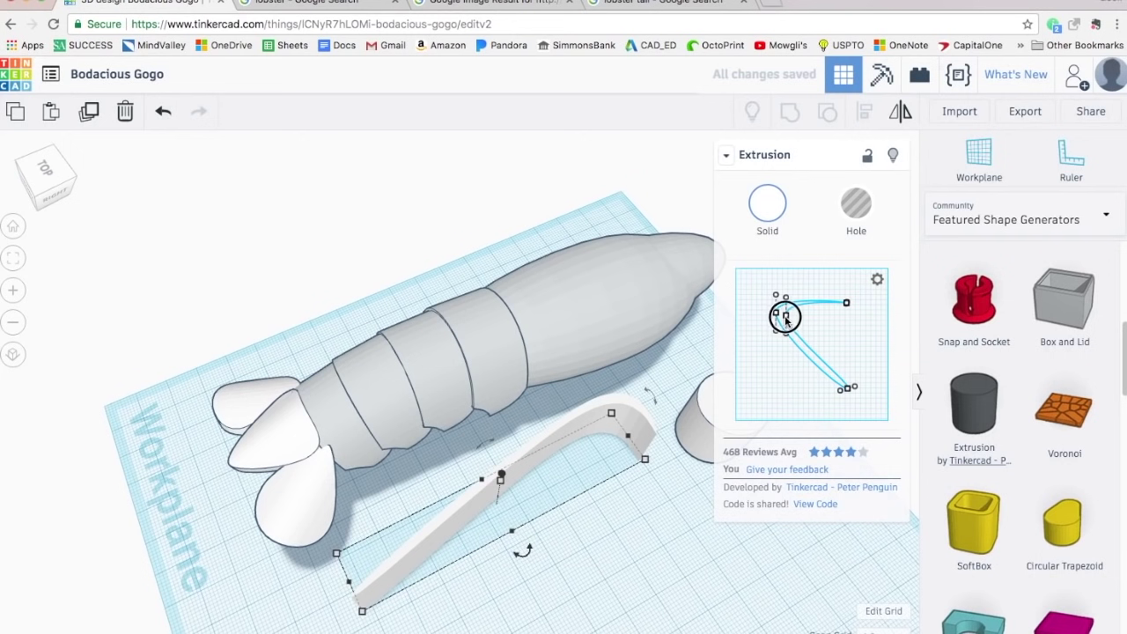
{"action": "left_click_drag", "start_coordinate": [787, 318], "coordinate": [783, 317]}
{"action": "left_click_drag", "start_coordinate": [631, 405], "coordinate": [445, 458]}
{"action": "left_click", "coordinate": [795, 325]}
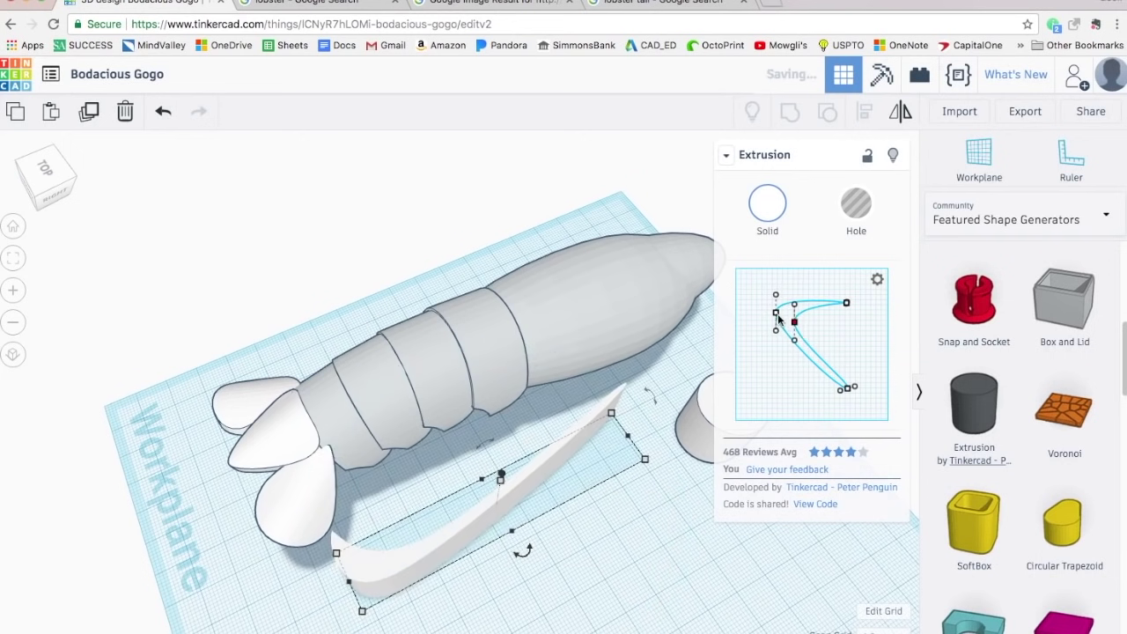
{"action": "left_click_drag", "start_coordinate": [785, 324], "coordinate": [789, 323]}
Step: Thin the strip, raise it off the workplane, and move it beside the front half of the body
{"action": "right_click_drag", "start_coordinate": [615, 543], "coordinate": [568, 418]}
{"action": "left_click_drag", "start_coordinate": [499, 400], "coordinate": [497, 314]}
{"action": "right_click_drag", "start_coordinate": [476, 446], "coordinate": [599, 555]}
{"action": "left_click_drag", "start_coordinate": [511, 471], "coordinate": [566, 343]}
{"action": "middle_click_drag", "start_coordinate": [568, 344], "coordinate": [561, 467]}
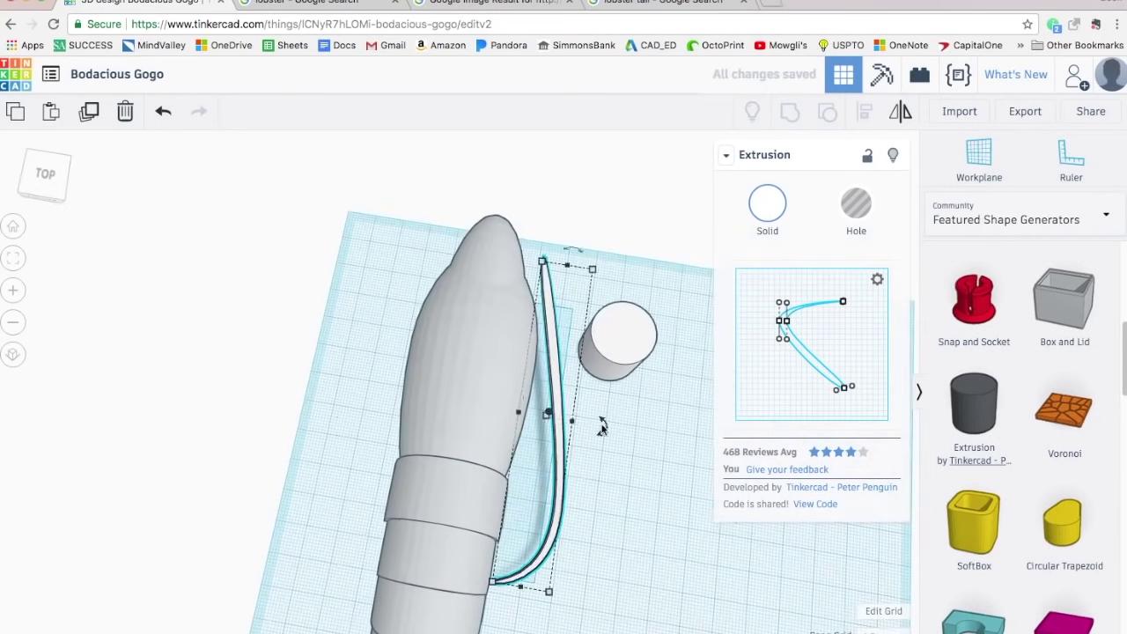
Step: Rotate the thin curved strip slightly and adjust its position so its tip lies beside the pointed head
{"action": "mouse_move", "coordinate": [604, 427]}
{"action": "left_mouse_down"}
{"action": "mouse_move", "coordinate": [703, 446]}
{"action": "mouse_move", "coordinate": [611, 428]}
{"action": "left_mouse_up"}
{"action": "right_click_drag", "start_coordinate": [631, 461], "coordinate": [461, 335]}
{"action": "left_click_drag", "start_coordinate": [461, 334], "coordinate": [512, 60]}
{"action": "left_click", "coordinate": [573, 511]}
{"action": "right_click_drag", "start_coordinate": [573, 511], "coordinate": [247, 608]}
{"action": "right_click_drag", "start_coordinate": [405, 432], "coordinate": [587, 411]}
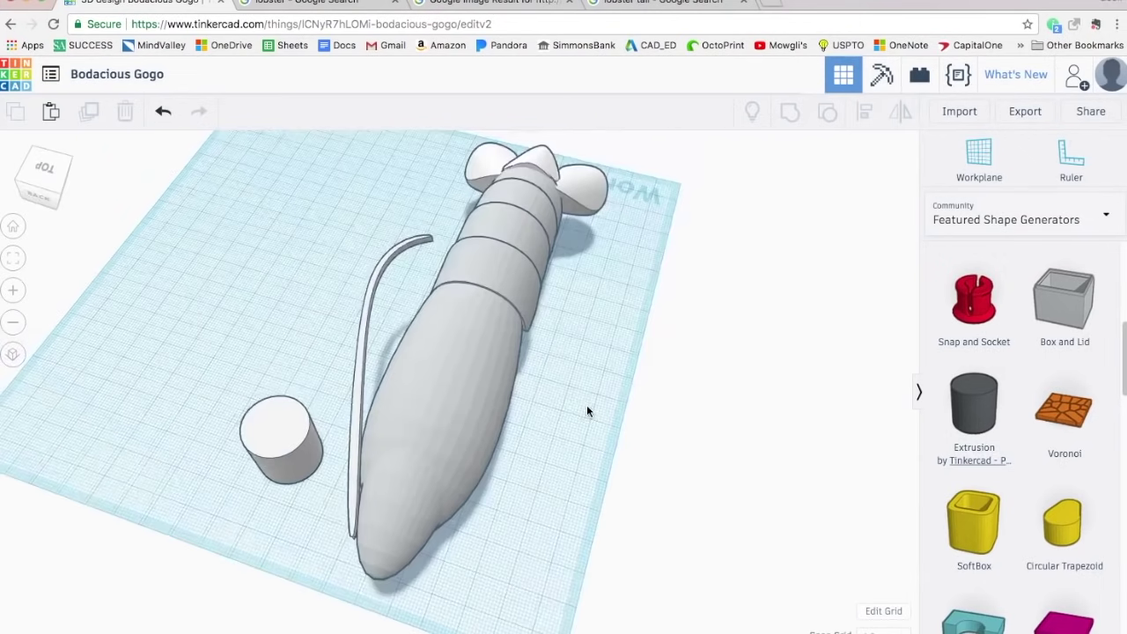
Step: Check the lobster photo's head, add an Egg from the Extras shapes beside the body, and scale it down proportionally
{"action": "left_click", "coordinate": [348, 3]}
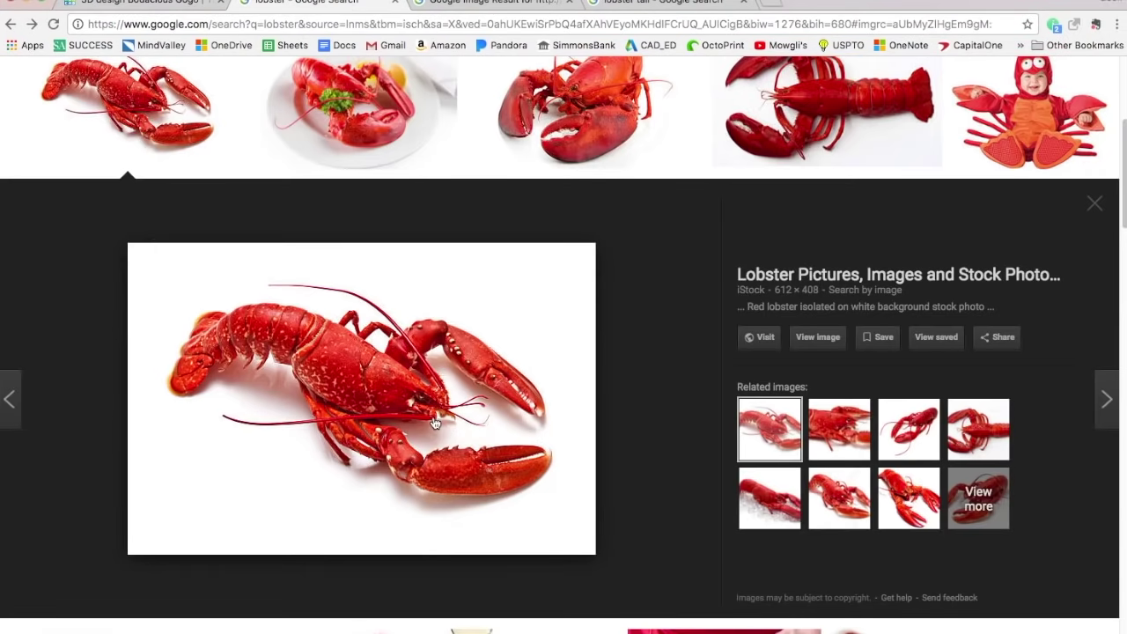
{"action": "left_click", "coordinate": [182, 3]}
{"action": "left_click", "coordinate": [1051, 220]}
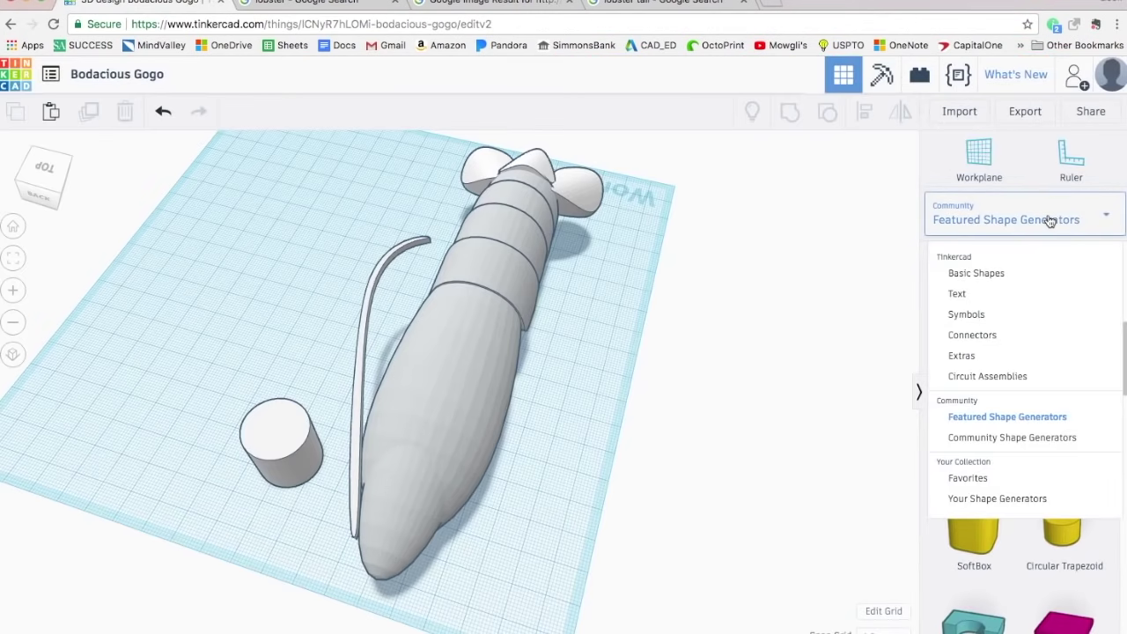
{"action": "left_click", "coordinate": [961, 356]}
{"action": "left_click_drag", "start_coordinate": [974, 297], "coordinate": [644, 564]}
{"action": "right_click_drag", "start_coordinate": [647, 569], "coordinate": [535, 520]}
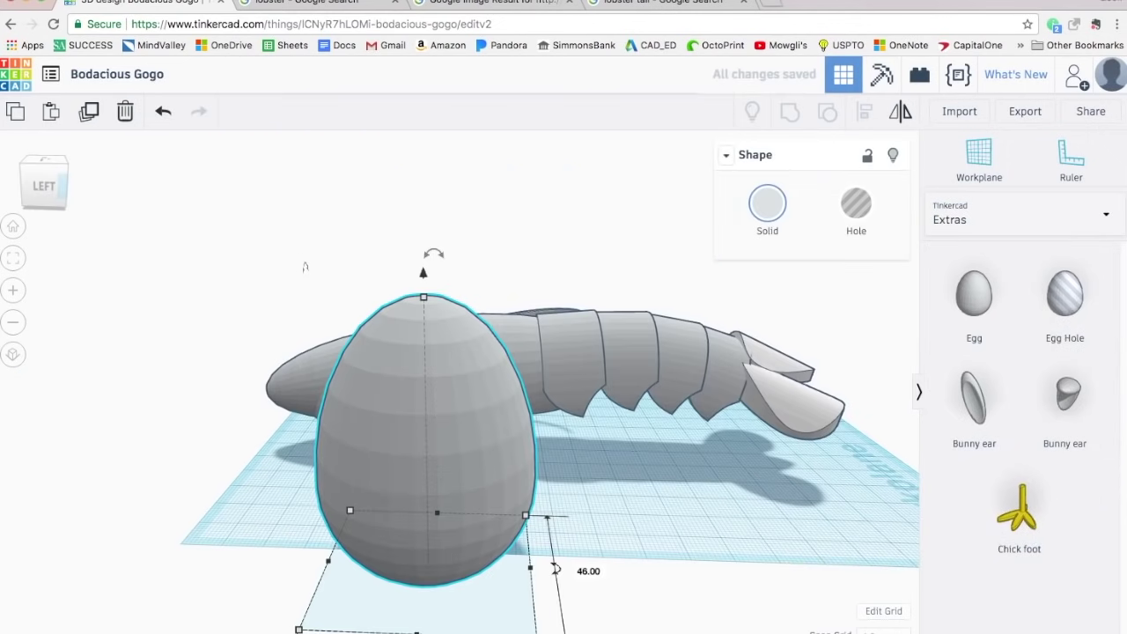
{"action": "left_click_drag", "start_coordinate": [539, 627], "coordinate": [429, 509], "text": "shift"}
{"action": "left_click_drag", "start_coordinate": [402, 356], "coordinate": [306, 427]}
Step: Tip the egg over, slim it to about 9.8 mm wide, and shift it alongside the body
{"action": "right_click_drag", "start_coordinate": [571, 461], "coordinate": [571, 536]}
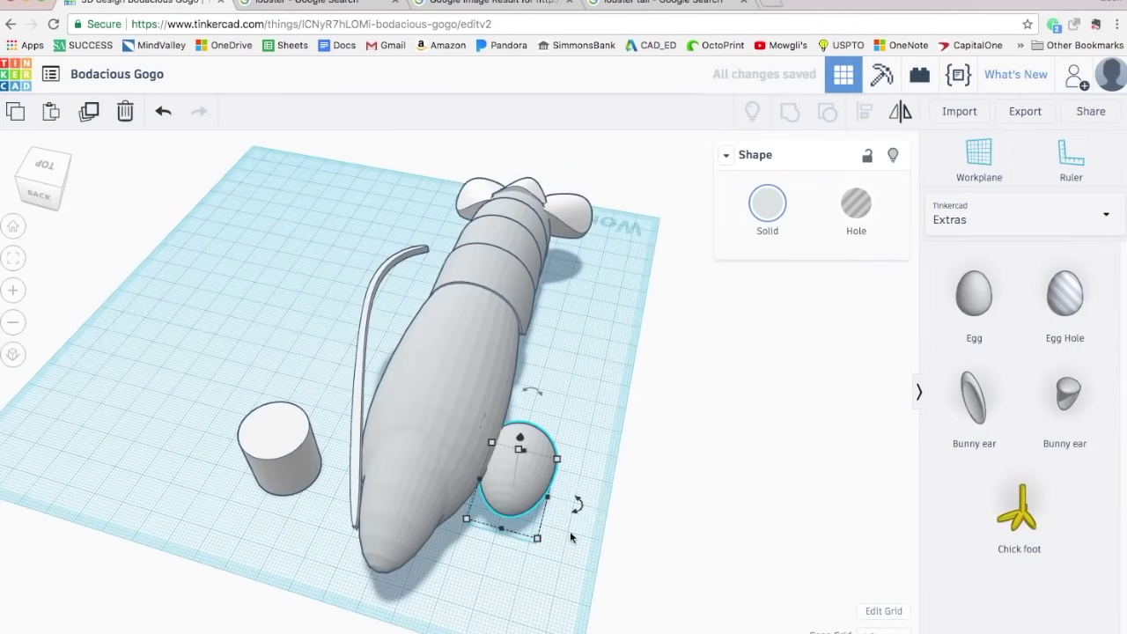
{"action": "left_click_drag", "start_coordinate": [576, 505], "coordinate": [679, 608]}
{"action": "left_click_drag", "start_coordinate": [539, 511], "coordinate": [577, 516]}
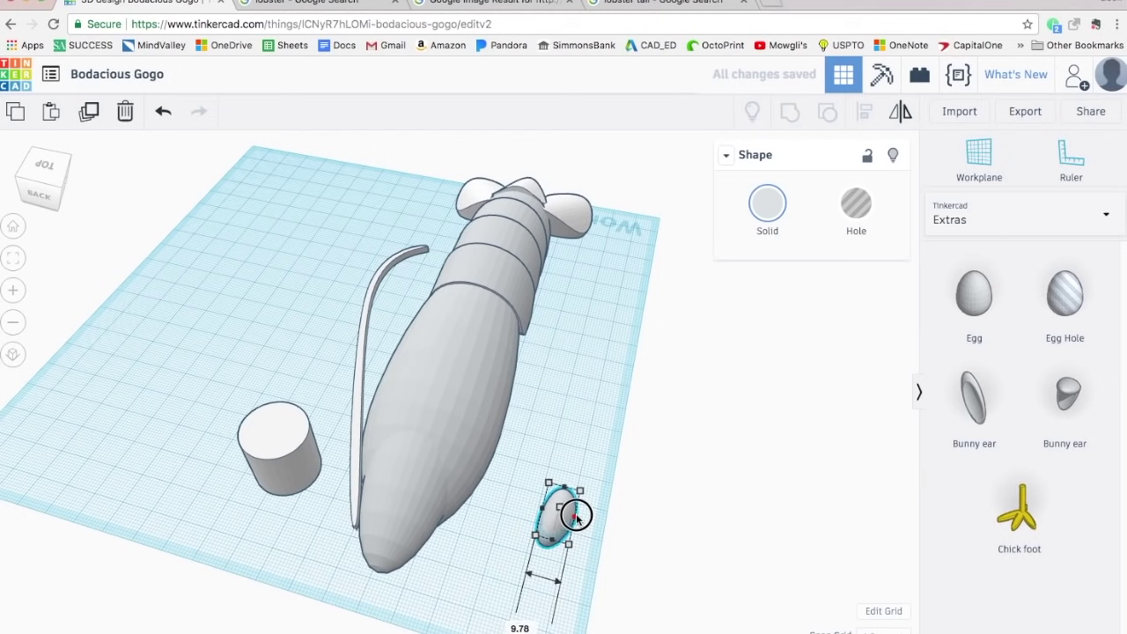
{"action": "right_click_drag", "start_coordinate": [577, 546], "coordinate": [467, 472]}
{"action": "right_click_drag", "start_coordinate": [466, 537], "coordinate": [571, 627]}
{"action": "left_click_drag", "start_coordinate": [571, 496], "coordinate": [606, 427]}
{"action": "right_click_drag", "start_coordinate": [563, 433], "coordinate": [438, 343]}
{"action": "left_click_drag", "start_coordinate": [433, 333], "coordinate": [433, 344]}
Step: Move the egg across to the head end of the curved strip and shrink it proportionally to eye size
{"action": "right_click_drag", "start_coordinate": [436, 388], "coordinate": [589, 599]}
{"action": "left_click_drag", "start_coordinate": [579, 490], "coordinate": [579, 467]}
{"action": "left_click_drag", "start_coordinate": [622, 455], "coordinate": [730, 576]}
{"action": "key", "text": "super+z"}
{"action": "left_click_drag", "start_coordinate": [582, 449], "coordinate": [404, 544]}
{"action": "right_click_drag", "start_coordinate": [438, 509], "coordinate": [480, 387]}
{"action": "left_click_drag", "start_coordinate": [499, 360], "coordinate": [462, 338], "text": "shift"}
Step: Position the small egg as an eye on the side of the head, at the tip of the curved strip
{"action": "right_click_drag", "start_coordinate": [499, 343], "coordinate": [479, 277]}
{"action": "left_click_drag", "start_coordinate": [372, 310], "coordinate": [379, 368]}
{"action": "left_click_drag", "start_coordinate": [366, 416], "coordinate": [365, 419]}
{"action": "right_click_drag", "start_coordinate": [374, 440], "coordinate": [444, 238]}
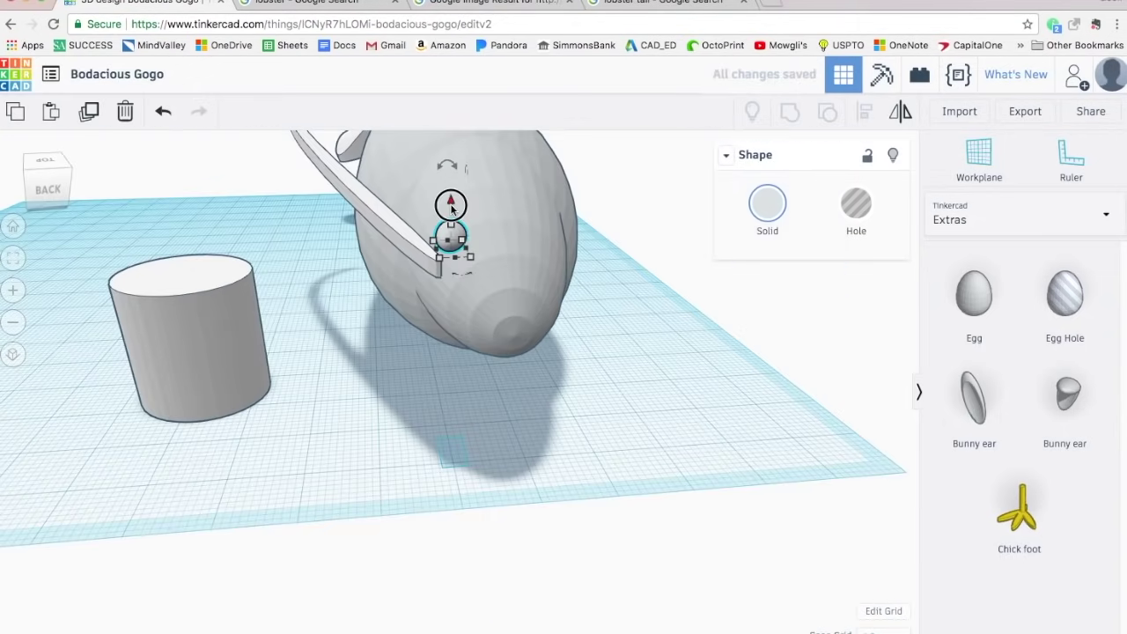
{"action": "left_click_drag", "start_coordinate": [450, 204], "coordinate": [450, 217]}
{"action": "right_click_drag", "start_coordinate": [440, 251], "coordinate": [331, 349]}
{"action": "left_click_drag", "start_coordinate": [395, 489], "coordinate": [415, 502]}
{"action": "right_click_drag", "start_coordinate": [233, 560], "coordinate": [414, 445]}
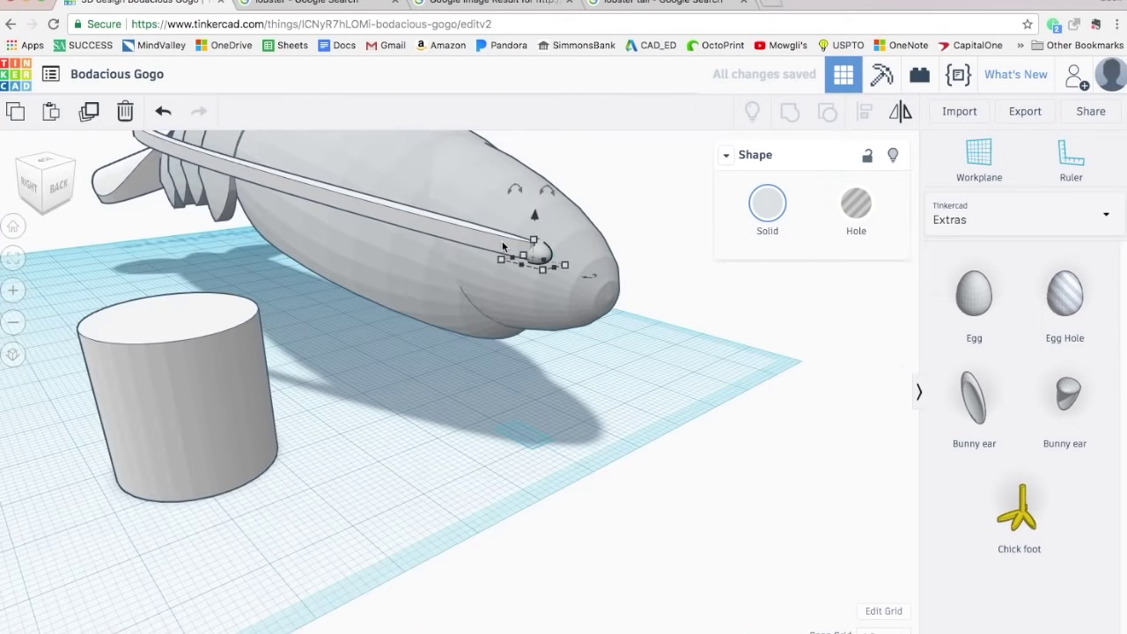
Step: Nudge the long curved antenna sideways and lower it slightly so its tip meets the eye
{"action": "left_click", "coordinate": [494, 238]}
{"action": "right_click_drag", "start_coordinate": [494, 242], "coordinate": [439, 344]}
{"action": "left_click_drag", "start_coordinate": [450, 352], "coordinate": [456, 359]}
{"action": "right_click_drag", "start_coordinate": [489, 484], "coordinate": [441, 407]}
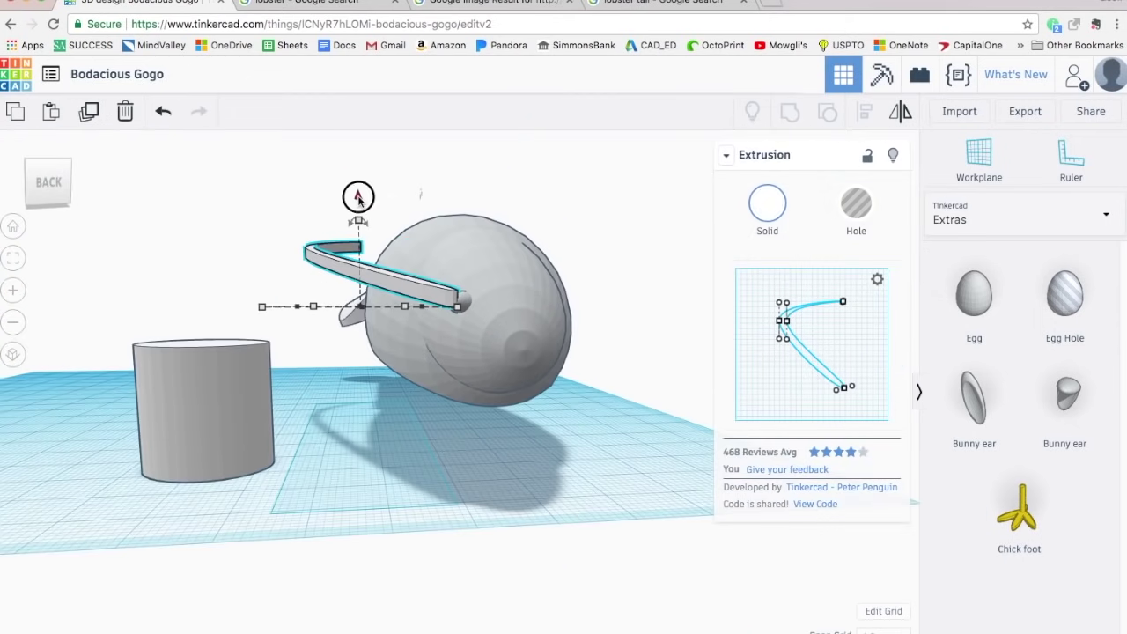
{"action": "left_click_drag", "start_coordinate": [358, 197], "coordinate": [357, 202]}
{"action": "right_click_drag", "start_coordinate": [414, 238], "coordinate": [455, 356]}
{"action": "left_click", "coordinate": [624, 561]}
{"action": "right_click_drag", "start_coordinate": [621, 564], "coordinate": [529, 520]}
Step: Raise the eye slightly on the side of the head
{"action": "left_click", "coordinate": [365, 261]}
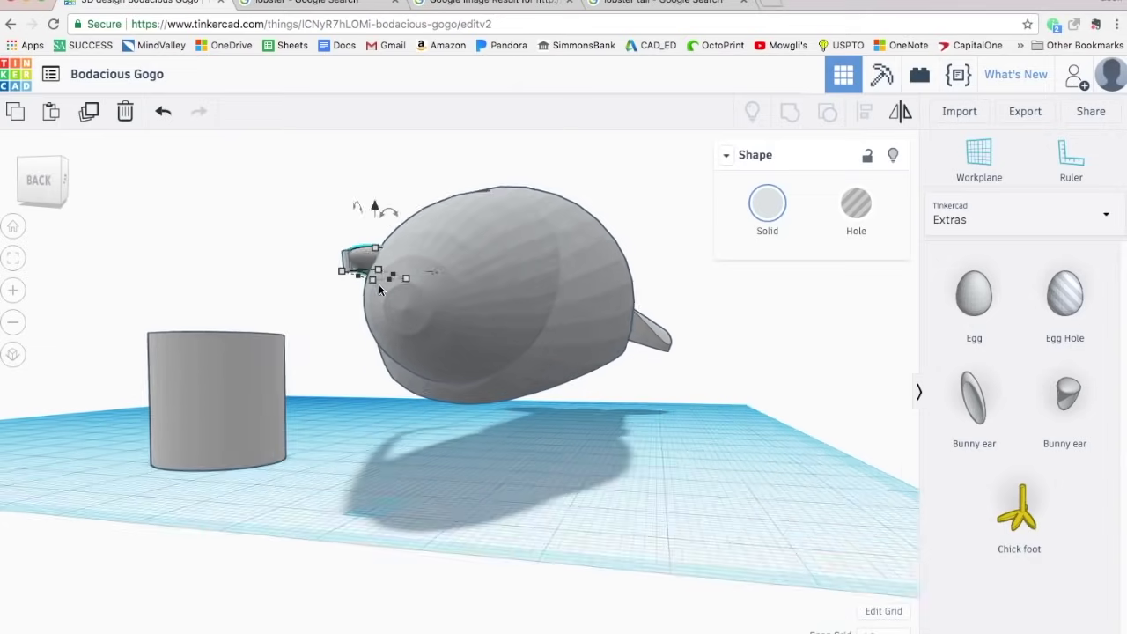
{"action": "scroll", "coordinate": [380, 289], "scroll_direction": "up", "scroll_amount": 2}
{"action": "right_click_drag", "start_coordinate": [383, 295], "coordinate": [427, 321]}
{"action": "left_click_drag", "start_coordinate": [431, 309], "coordinate": [430, 295]}
{"action": "left_click", "coordinate": [375, 441]}
{"action": "right_click_drag", "start_coordinate": [375, 440], "coordinate": [431, 514]}
{"action": "scroll", "coordinate": [432, 510], "scroll_direction": "down", "scroll_amount": 3}
Step: Duplicate the eye and long antenna together, mirror the copies, and shift them to the opposite side of the head
{"action": "left_click", "coordinate": [478, 458]}
{"action": "left_click", "coordinate": [471, 460], "text": "shift"}
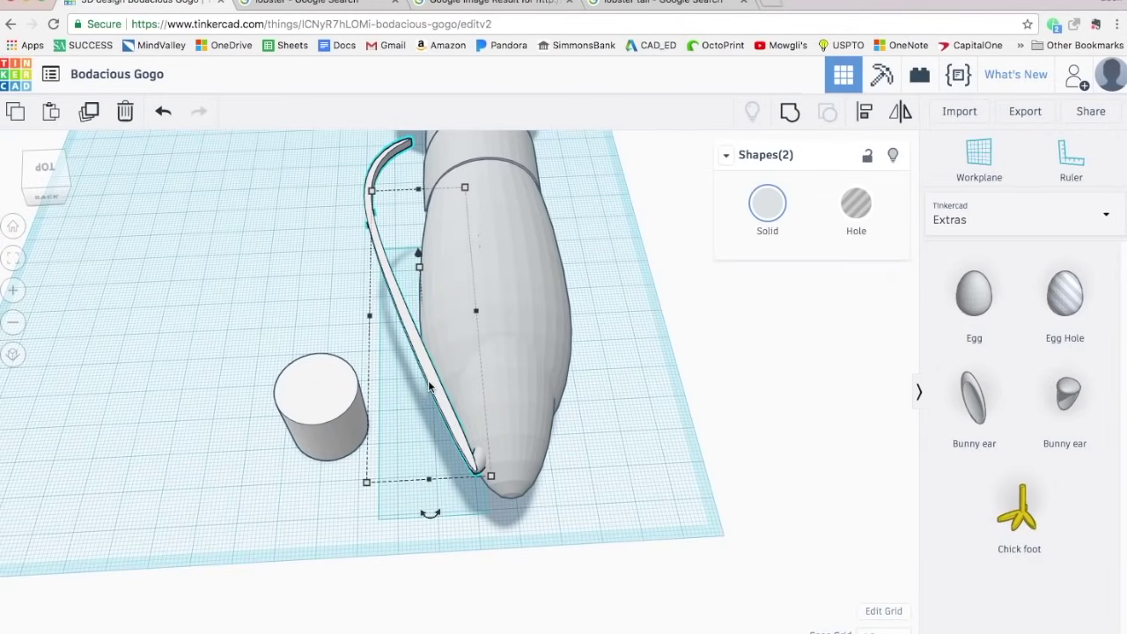
{"action": "key", "text": "super+d"}
{"action": "left_click", "coordinate": [901, 113]}
{"action": "left_click", "coordinate": [418, 174]}
{"action": "key", "text": "shift+Right"}
{"action": "key", "text": "shift+Right"}
{"action": "key", "text": "shift+Right"}
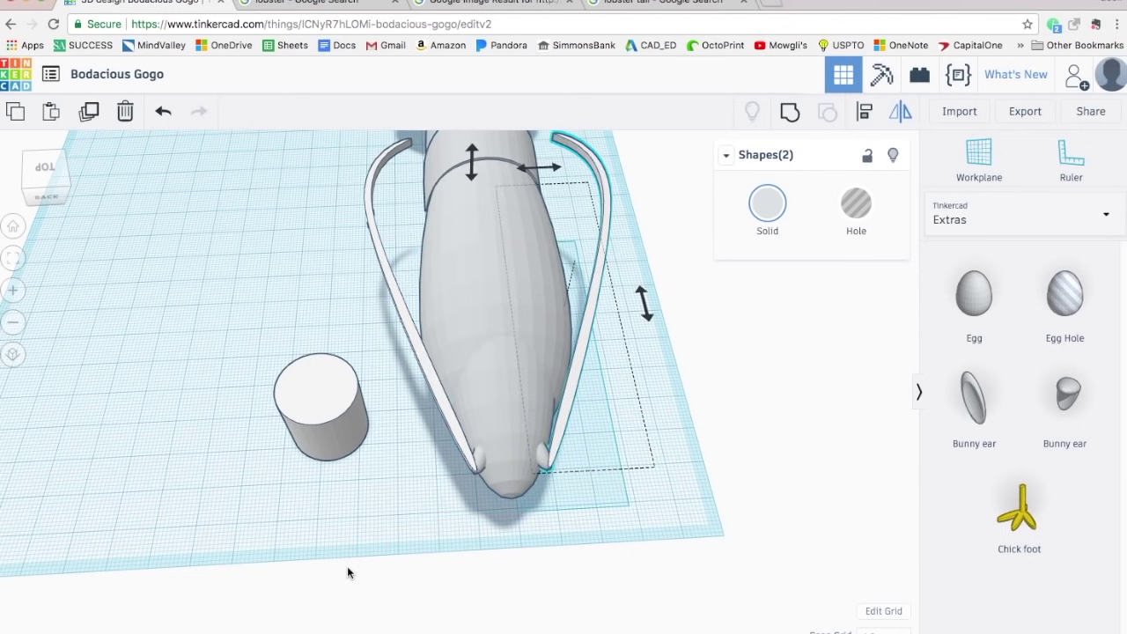
Step: Copy one long antenna, shift the copy about 65.5 mm clear of the original, and check the short feelers in the lobster photo
{"action": "right_click_drag", "start_coordinate": [518, 564], "coordinate": [85, 548]}
{"action": "left_click", "coordinate": [361, 263]}
{"action": "left_click", "coordinate": [710, 390]}
{"action": "right_click_drag", "start_coordinate": [476, 264], "coordinate": [515, 310]}
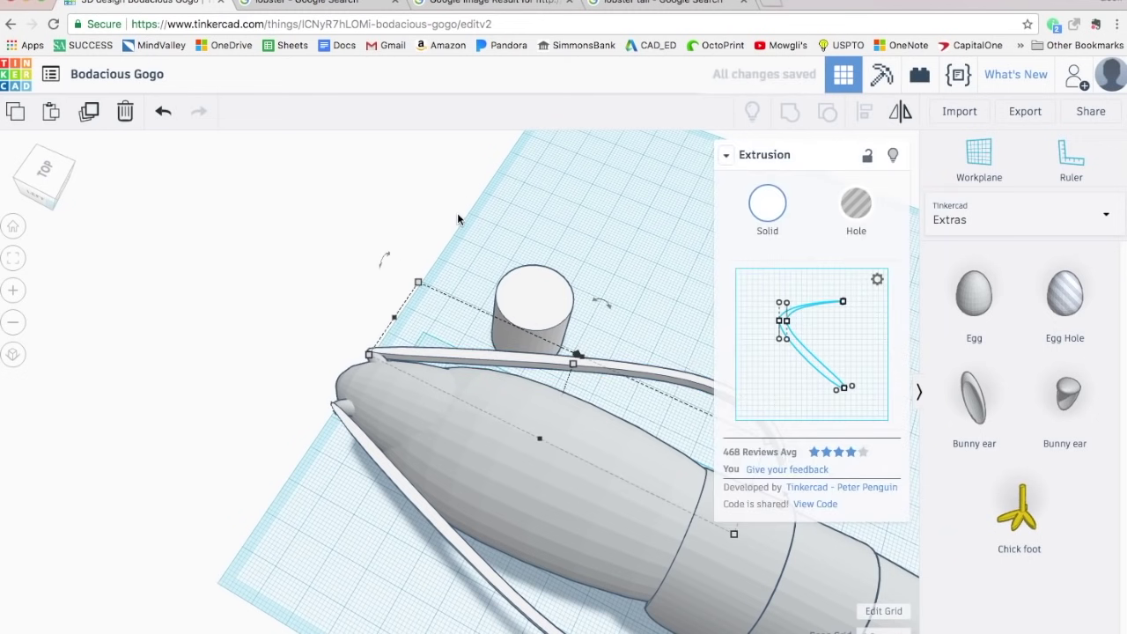
{"action": "key", "text": "super+v"}
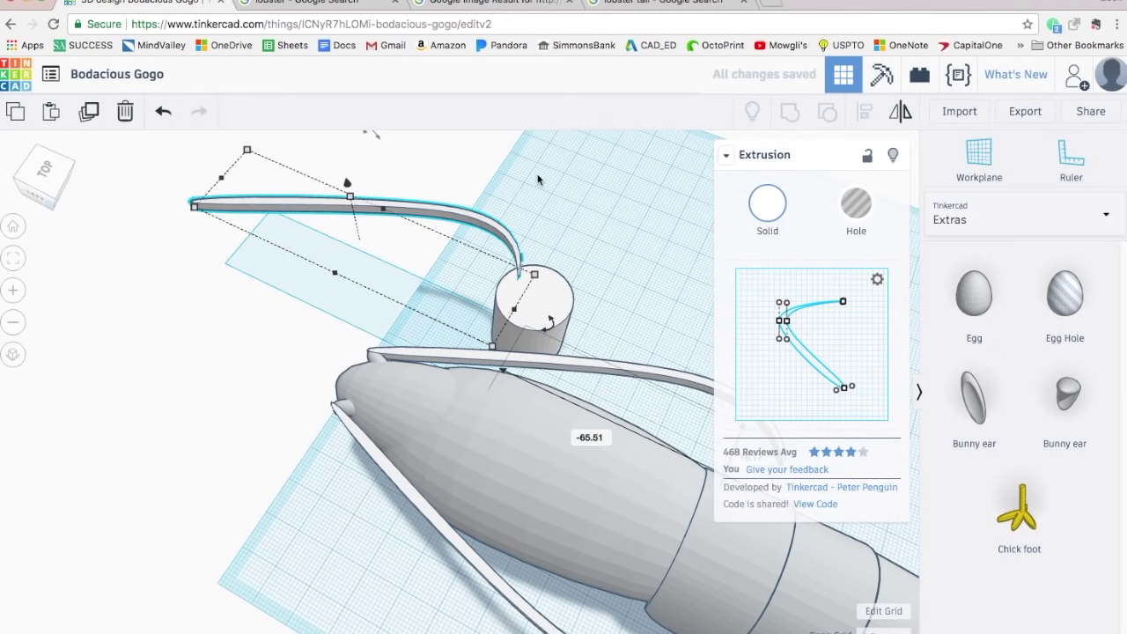
{"action": "left_click", "coordinate": [581, 158]}
{"action": "left_click", "coordinate": [353, 3]}
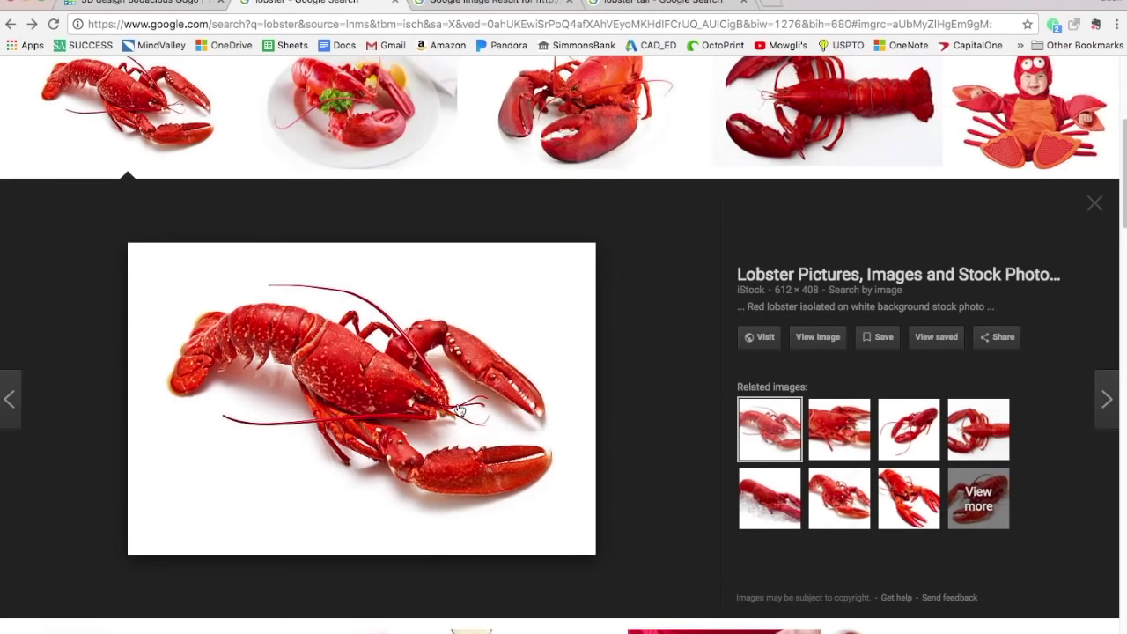
{"action": "left_click", "coordinate": [168, 7]}
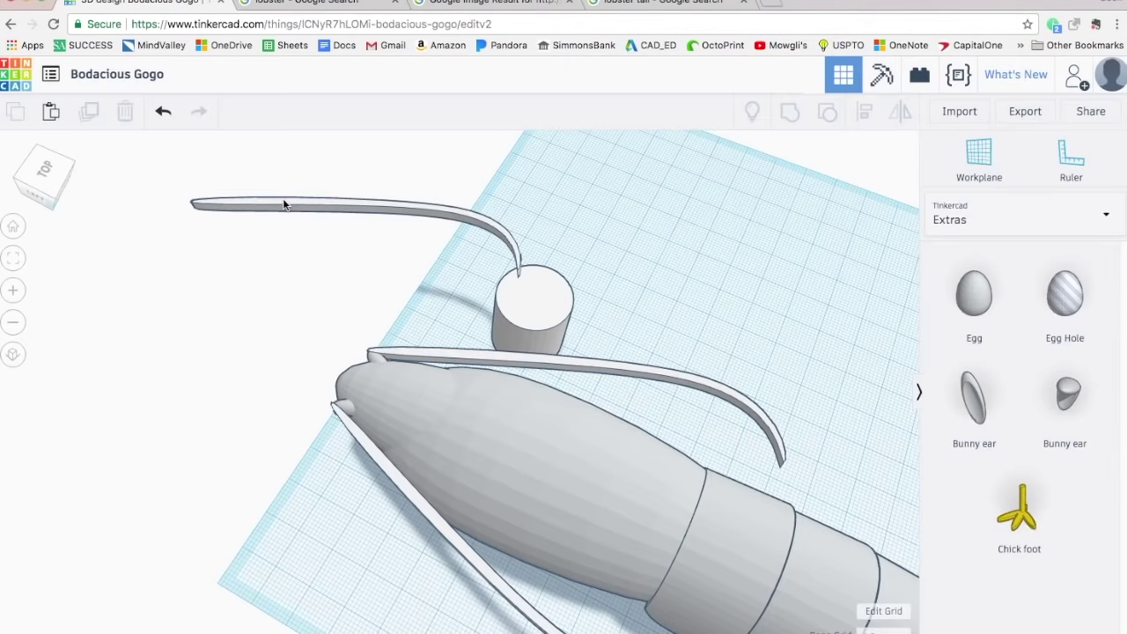
Step: Shrink the copied antenna into a short feeler, turned to point forward with its base at the head's tip
{"action": "left_click", "coordinate": [282, 204]}
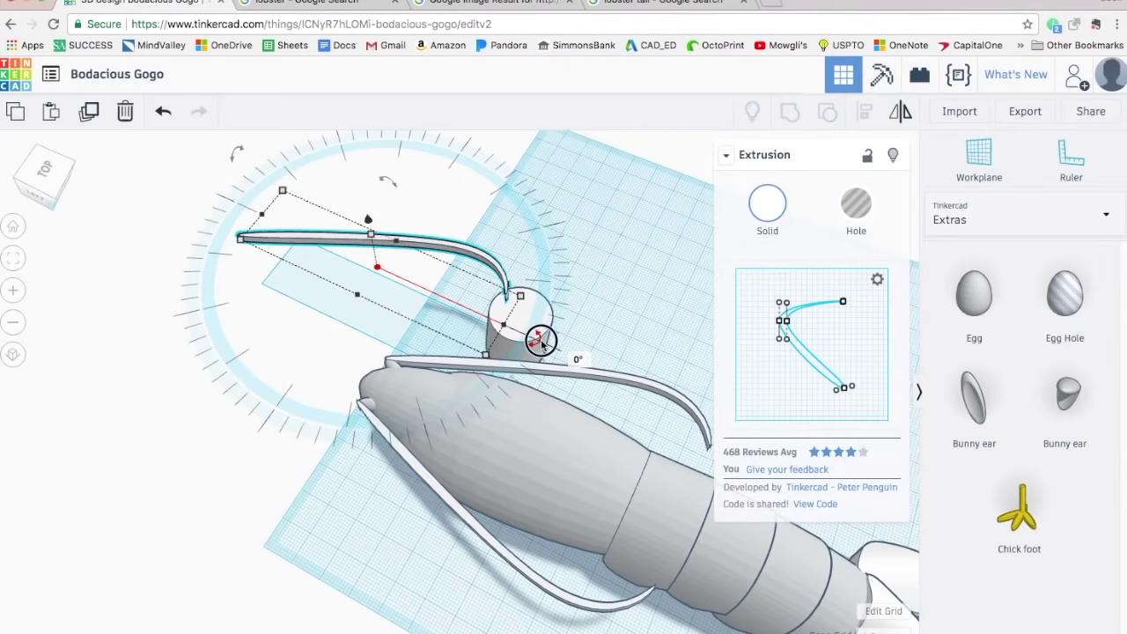
{"action": "left_click_drag", "start_coordinate": [541, 342], "coordinate": [283, 81]}
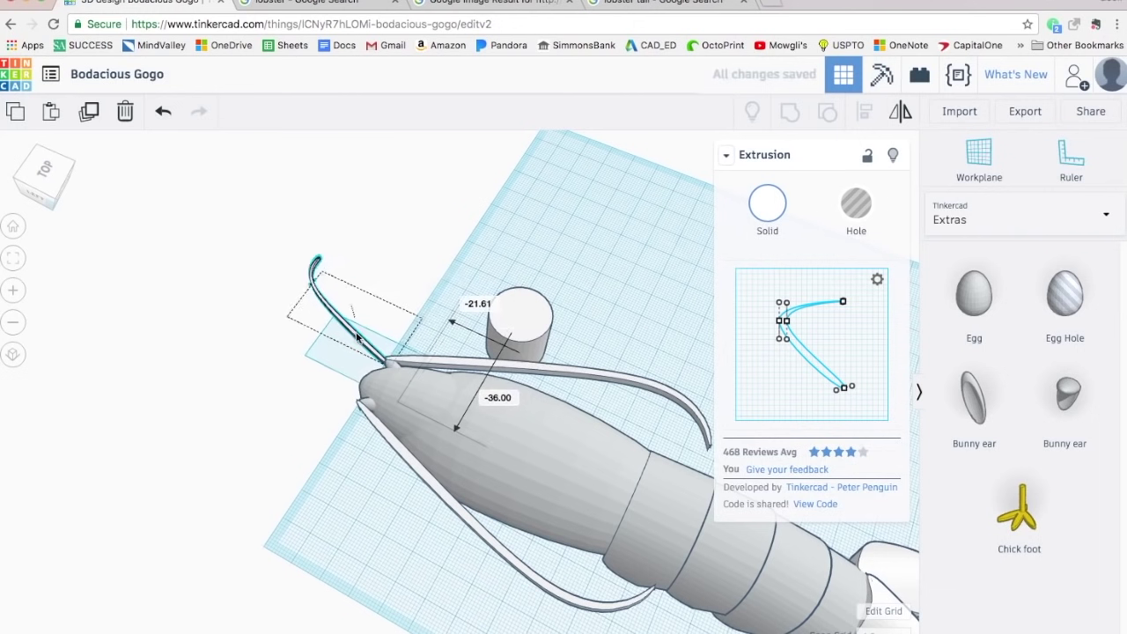
{"action": "left_click_drag", "start_coordinate": [357, 338], "coordinate": [342, 363]}
{"action": "right_click_drag", "start_coordinate": [256, 483], "coordinate": [524, 523]}
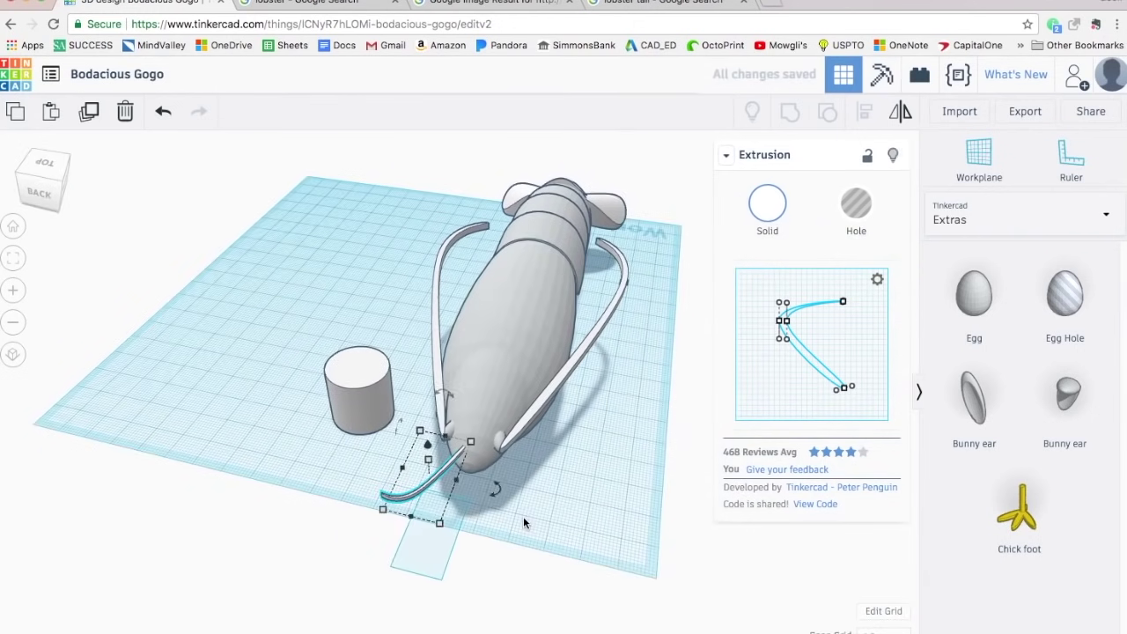
Step: Duplicate the short feeler, mirror it across the body, and shift the copy to the other side of the head's tip
{"action": "key", "text": "super+d"}
{"action": "left_click", "coordinate": [900, 112]}
{"action": "left_click", "coordinate": [454, 411]}
{"action": "key", "text": "Right"}
{"action": "key", "text": "Right"}
{"action": "key", "text": "Right"}
{"action": "key", "text": "Right"}
{"action": "key", "text": "Right"}
{"action": "key", "text": "Right"}
{"action": "key", "text": "Right"}
{"action": "key", "text": "Right"}
{"action": "key", "text": "Right"}
{"action": "key", "text": "Right"}
{"action": "key", "text": "Right"}
{"action": "key", "text": "Right"}
{"action": "key", "text": "Right"}
{"action": "key", "text": "Right"}
{"action": "key", "text": "Right"}
{"action": "key", "text": "Right"}
{"action": "right_click_drag", "start_coordinate": [408, 571], "coordinate": [596, 410]}
{"action": "left_click", "coordinate": [597, 411]}
Step: Search images for "lobster upside down" and examine how the legs attach in an underside photo
{"action": "left_click", "coordinate": [330, 3]}
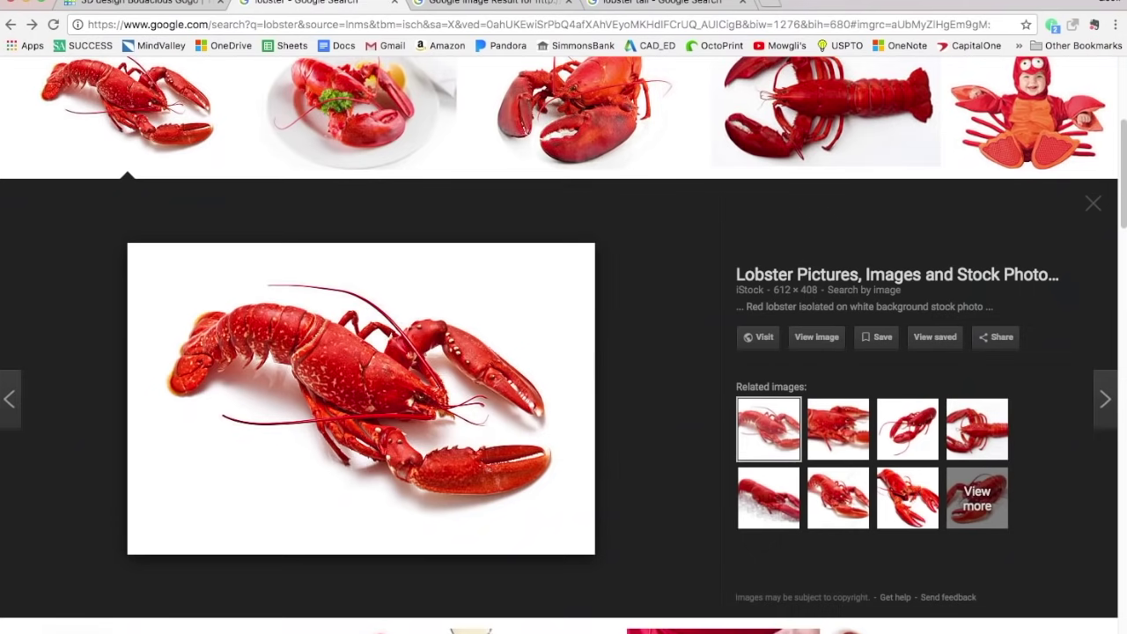
{"action": "left_click", "coordinate": [519, 4]}
{"action": "left_click", "coordinate": [637, 4]}
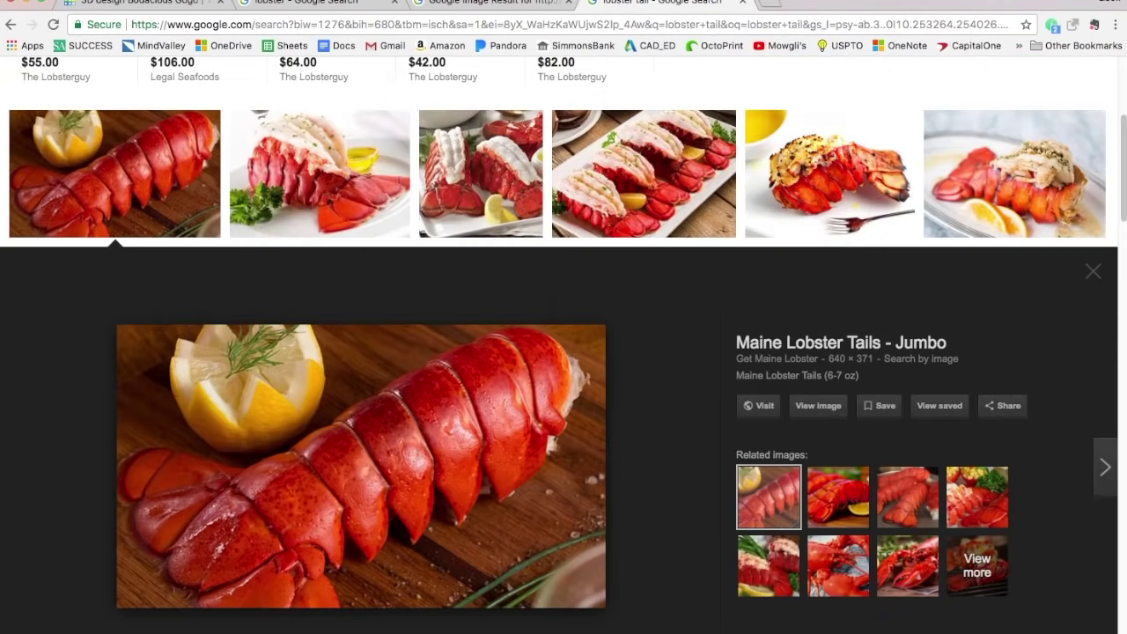
{"action": "left_click", "coordinate": [308, 5]}
{"action": "scroll", "coordinate": [564, 353], "scroll_direction": "up", "scroll_amount": 5}
{"action": "type", "text": "upside down"}
{"action": "key", "text": "Return"}
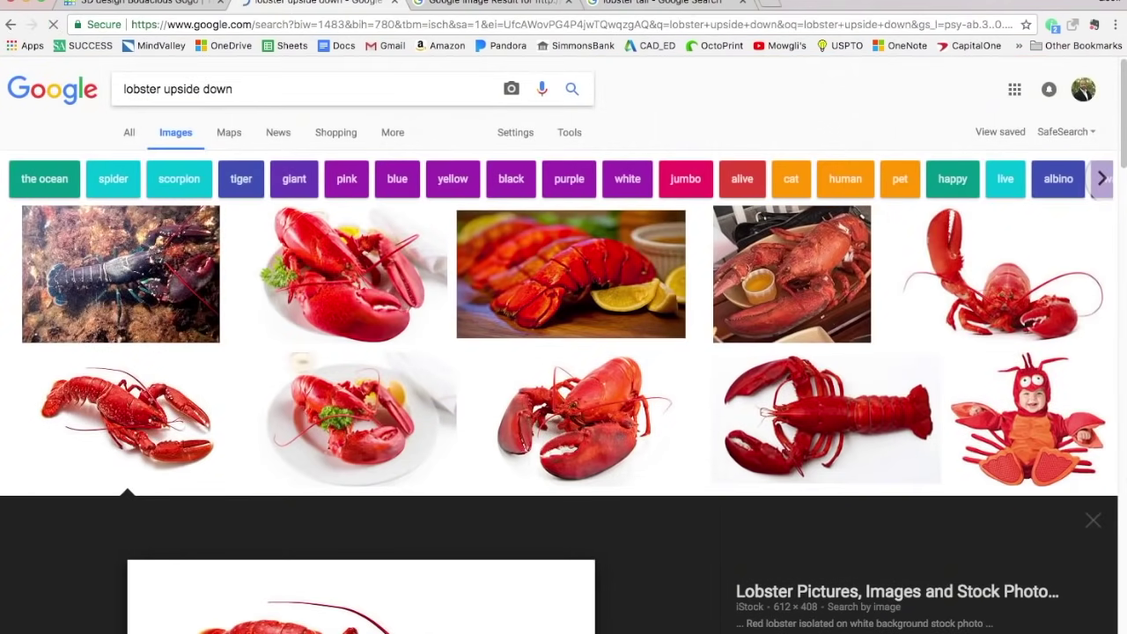
{"action": "left_click", "coordinate": [458, 276]}
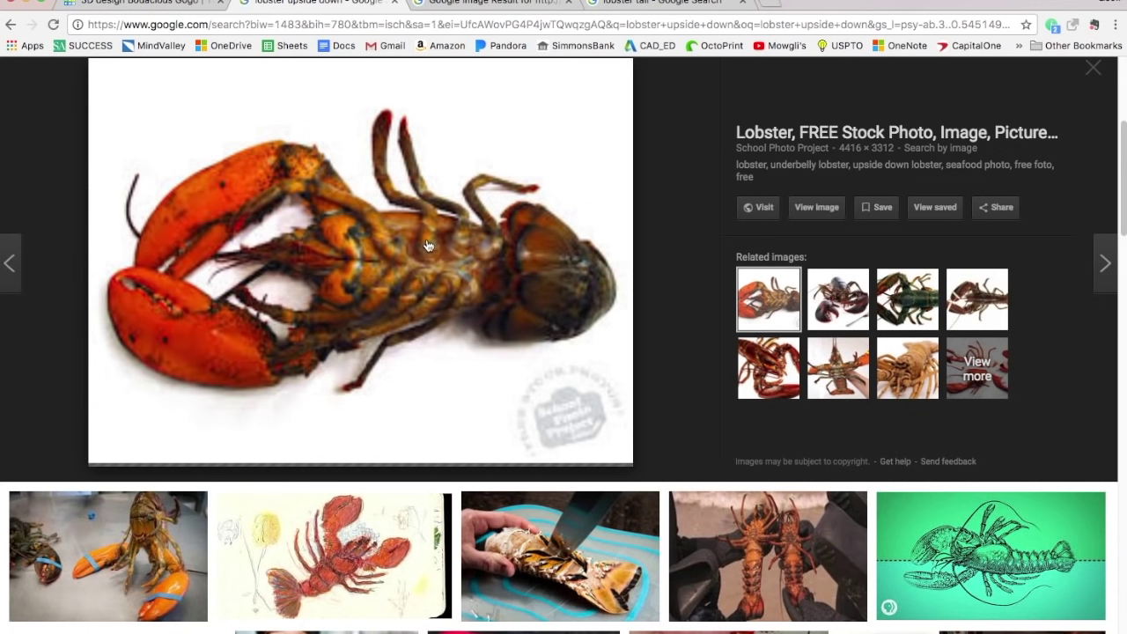
{"action": "left_click", "coordinate": [133, 10]}
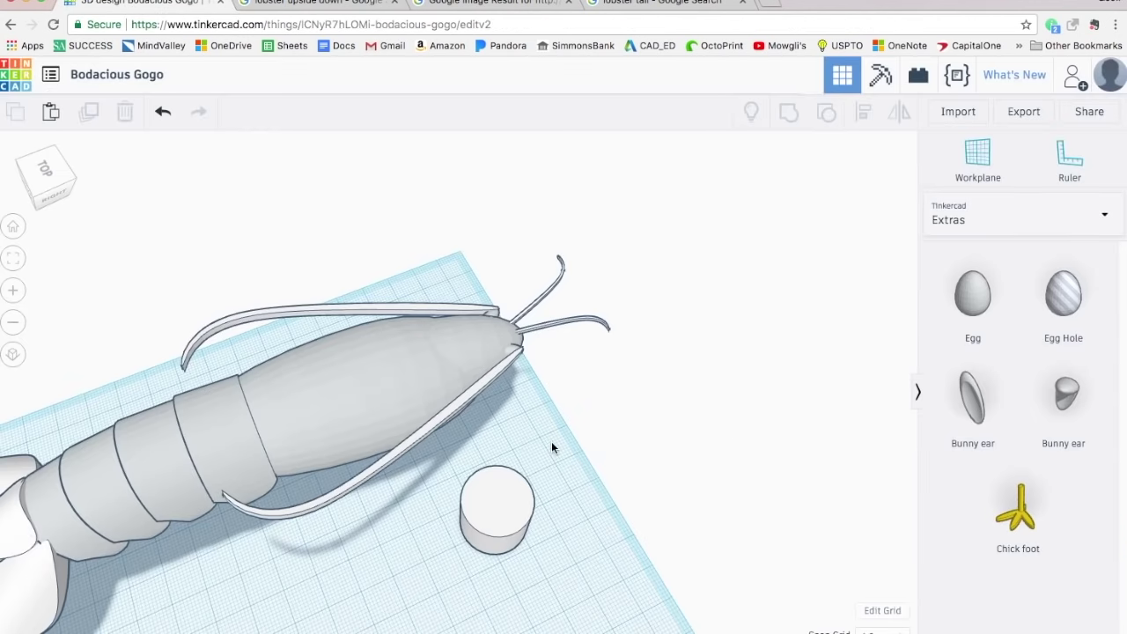
Step: Place a copy of the plain cylindrical Extrusion on the open workplane beside the body
{"action": "middle_click_drag", "start_coordinate": [593, 418], "coordinate": [640, 235]}
{"action": "left_click", "coordinate": [543, 317]}
{"action": "left_click_drag", "start_coordinate": [545, 314], "coordinate": [398, 455], "text": "alt"}
{"action": "right_click_drag", "start_coordinate": [405, 484], "coordinate": [586, 574]}
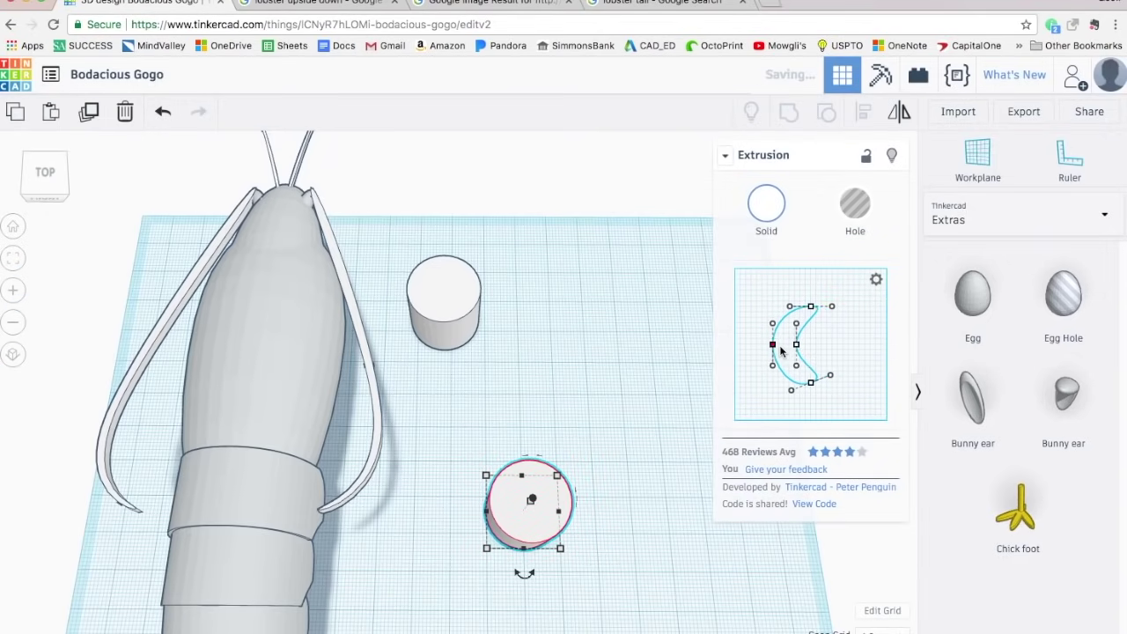
{"action": "left_click_drag", "start_coordinate": [781, 351], "coordinate": [826, 382]}
{"action": "left_click_drag", "start_coordinate": [804, 381], "coordinate": [796, 381]}
{"action": "mouse_move", "coordinate": [834, 301]}
{"action": "left_mouse_down"}
{"action": "mouse_move", "coordinate": [858, 303]}
{"action": "mouse_move", "coordinate": [849, 314]}
{"action": "left_mouse_up"}
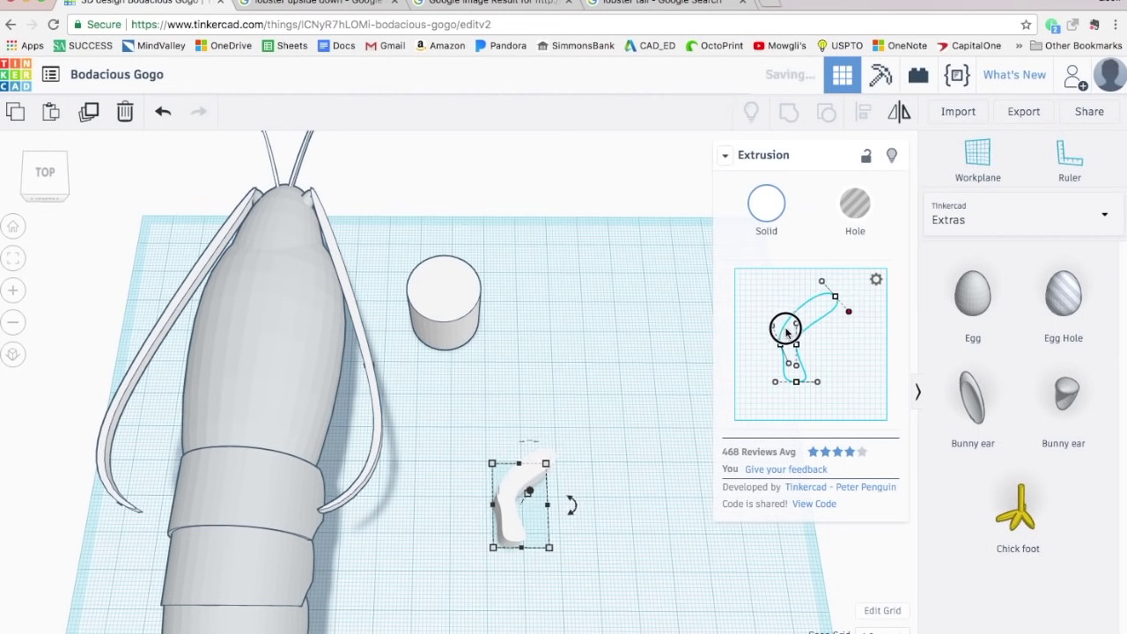
{"action": "mouse_move", "coordinate": [786, 333]}
{"action": "left_mouse_down"}
{"action": "mouse_move", "coordinate": [788, 321]}
{"action": "mouse_move", "coordinate": [770, 322]}
{"action": "left_mouse_up"}
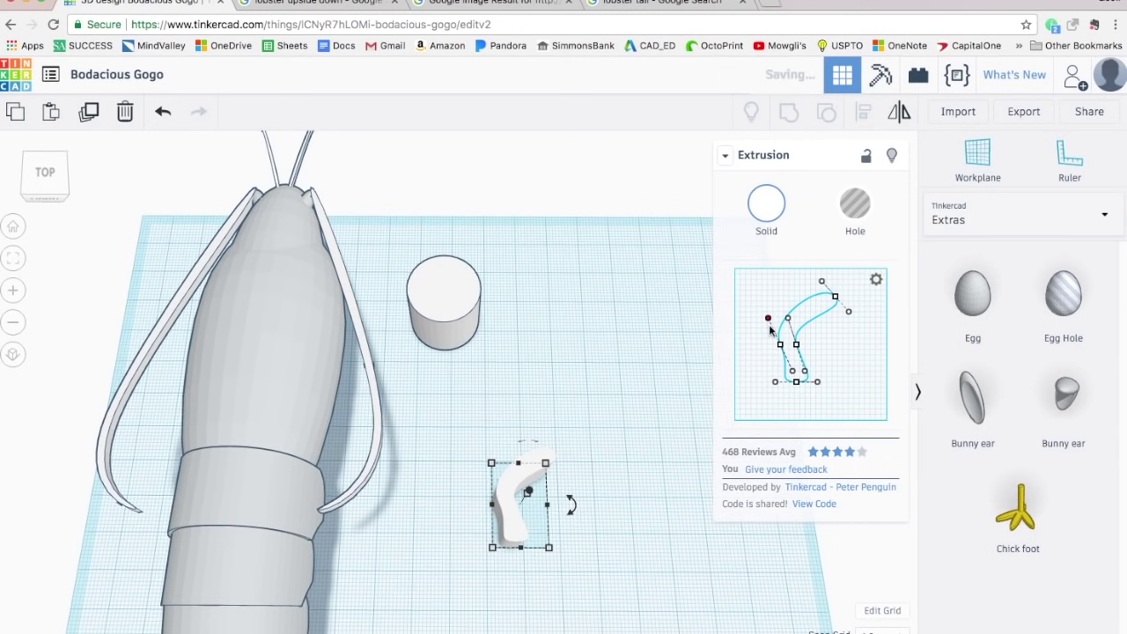
{"action": "left_click_drag", "start_coordinate": [841, 319], "coordinate": [839, 317]}
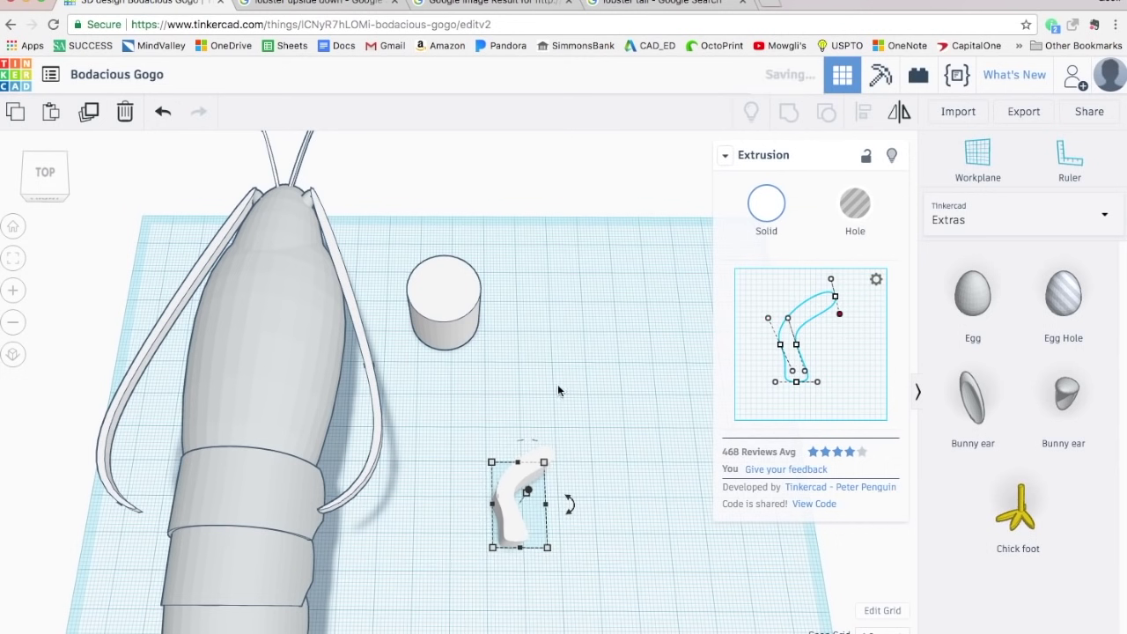
Step: Flatten the bent leg into a thinner extrusion
{"action": "left_click", "coordinate": [489, 386]}
{"action": "right_click_drag", "start_coordinate": [489, 387], "coordinate": [557, 399]}
{"action": "left_click", "coordinate": [569, 412]}
{"action": "left_click_drag", "start_coordinate": [578, 387], "coordinate": [571, 429]}
{"action": "left_click", "coordinate": [564, 502]}
Step: Place the leg's base under the side of the large front body, with its outer end bent toward the head
{"action": "right_click_drag", "start_coordinate": [564, 502], "coordinate": [640, 198]}
{"action": "left_click", "coordinate": [588, 421]}
{"action": "left_click_drag", "start_coordinate": [652, 420], "coordinate": [622, 563]}
{"action": "left_click_drag", "start_coordinate": [603, 427], "coordinate": [509, 191]}
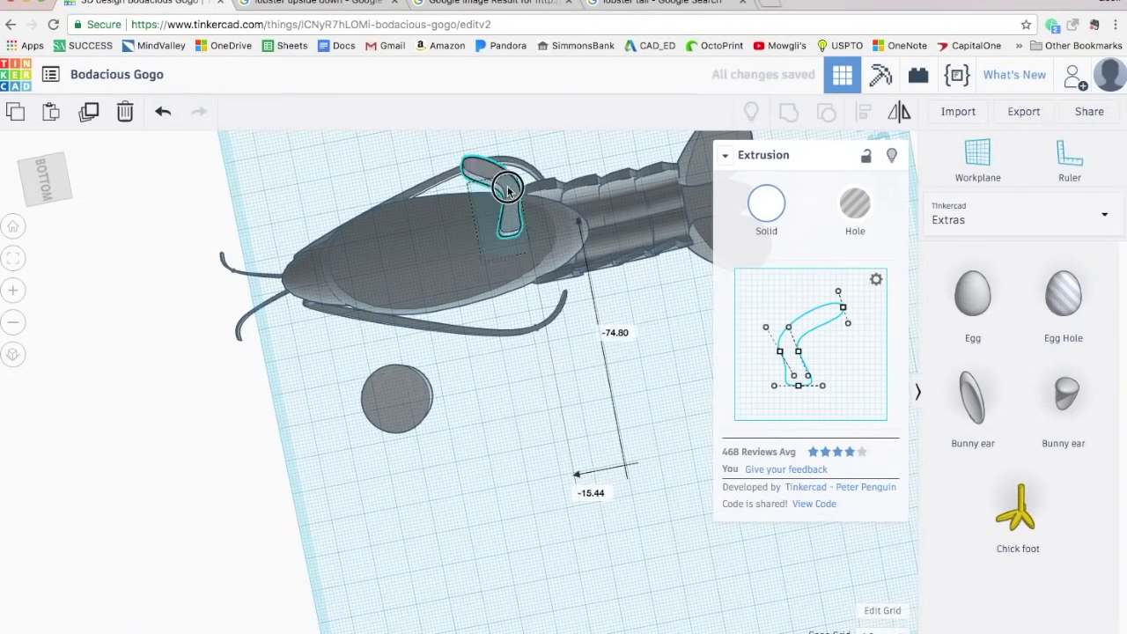
{"action": "right_click_drag", "start_coordinate": [508, 190], "coordinate": [599, 194]}
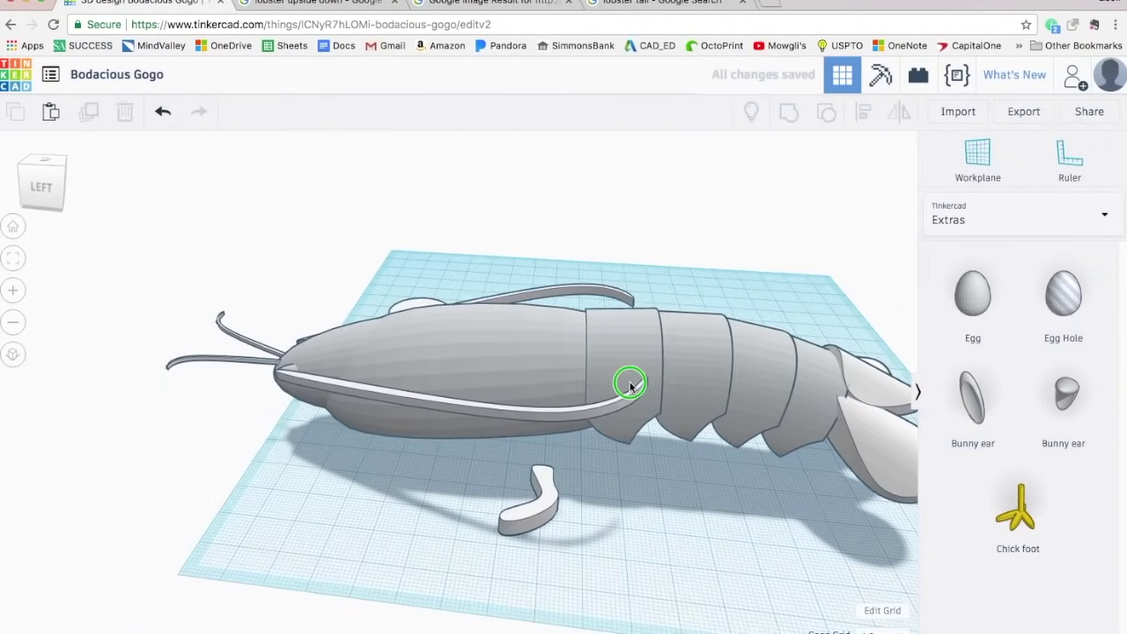
{"action": "left_click", "coordinate": [533, 494]}
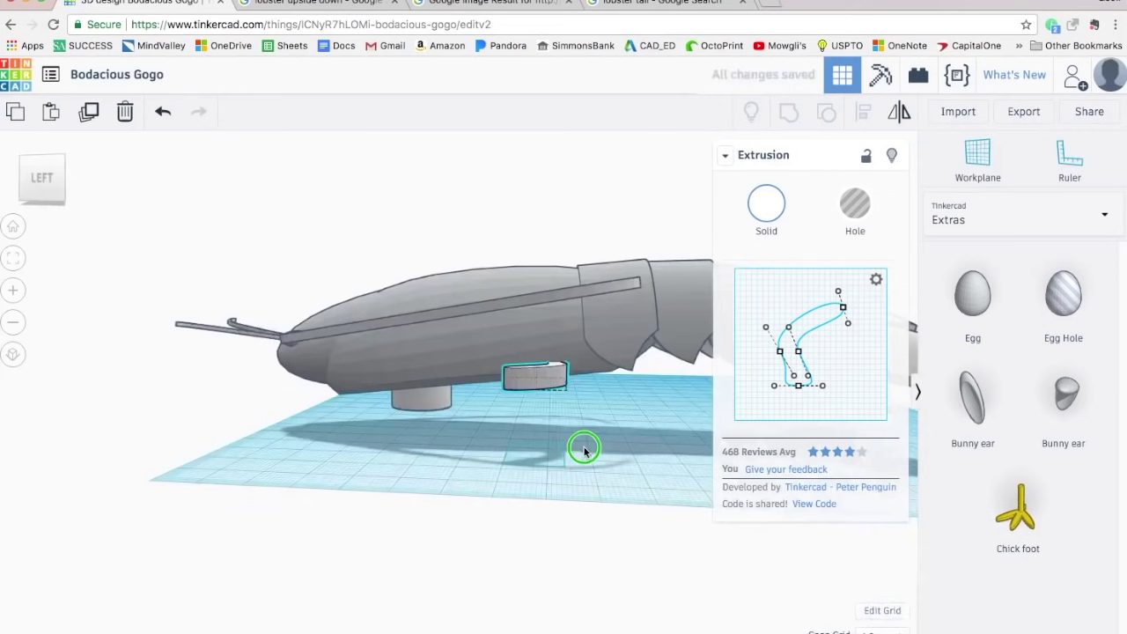
{"action": "right_click_drag", "start_coordinate": [584, 449], "coordinate": [607, 322]}
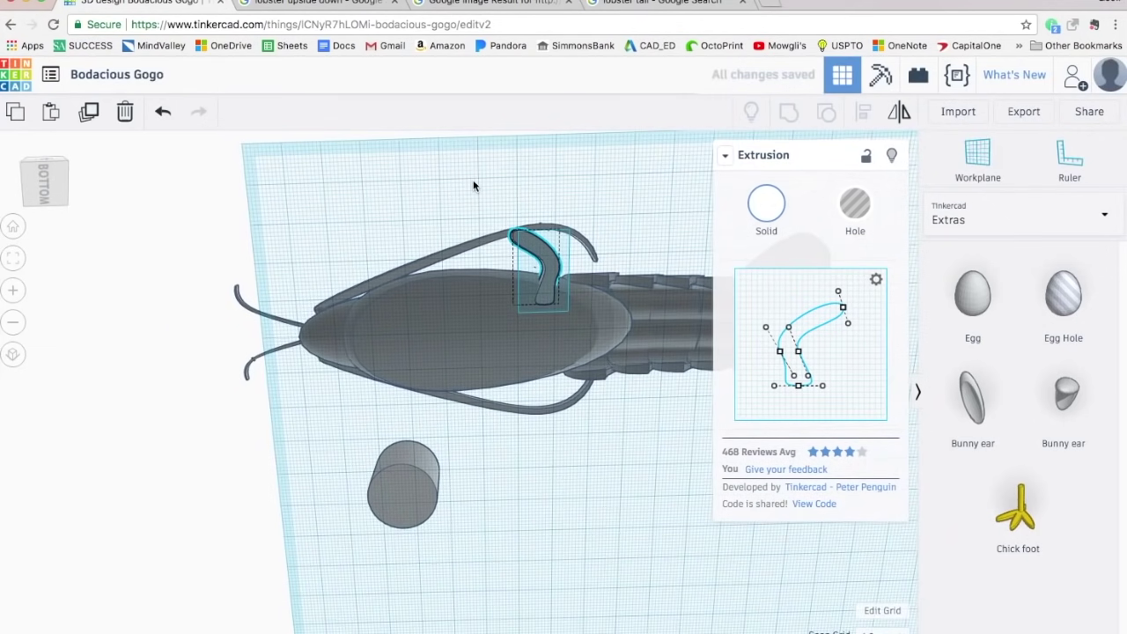
Step: Compare the leg's shape and placement with the top-view and underside lobster photos
{"action": "left_click", "coordinate": [467, 5]}
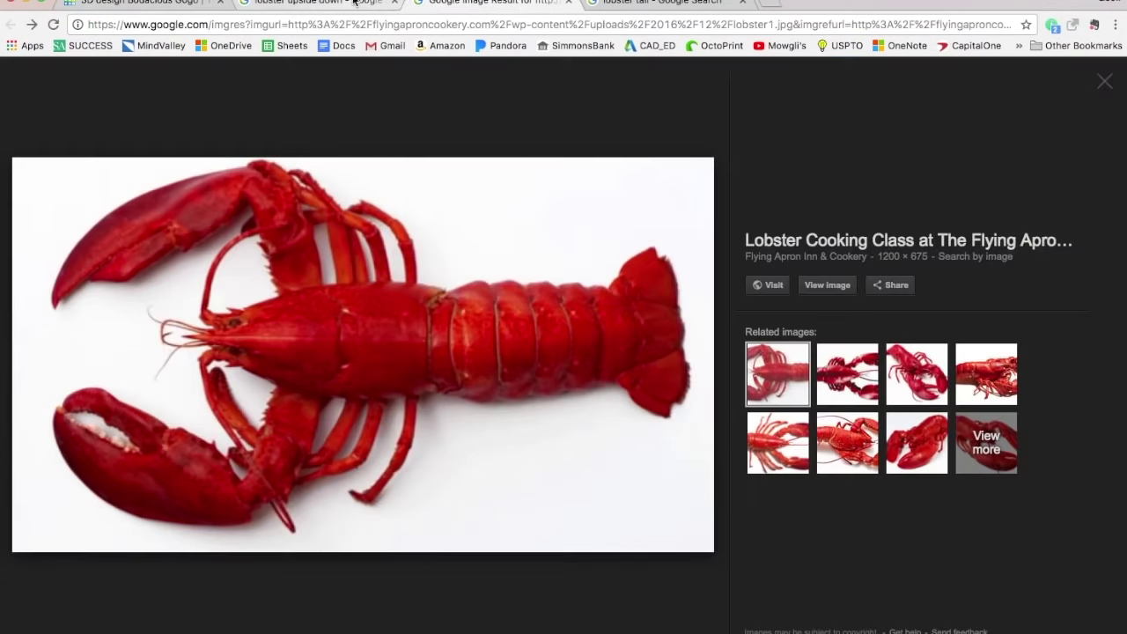
{"action": "left_click", "coordinate": [353, 2]}
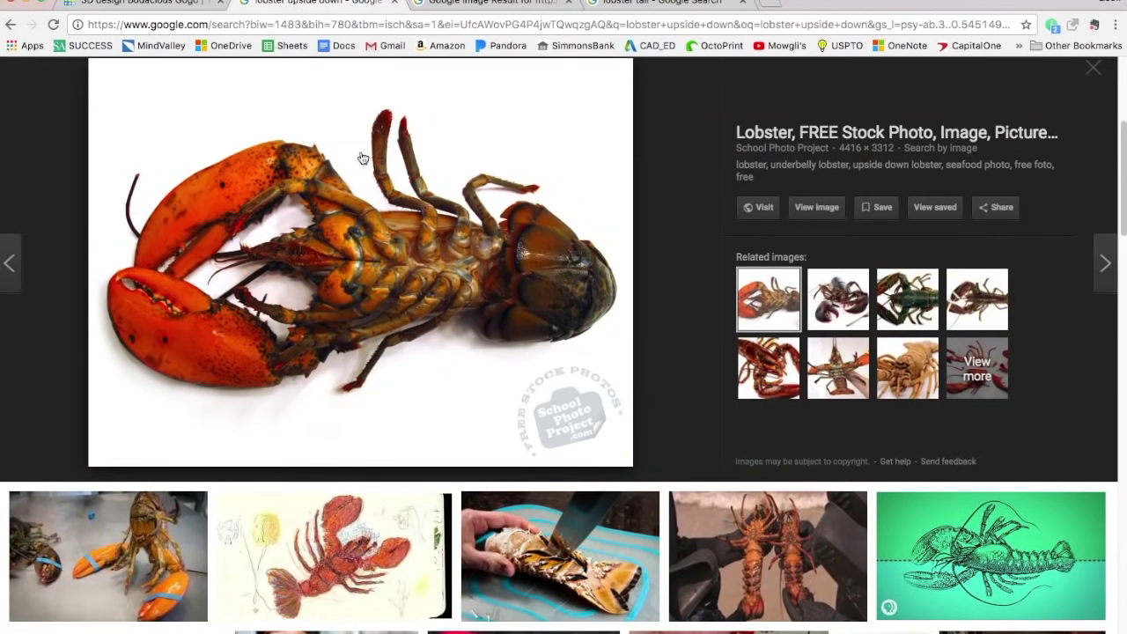
{"action": "left_click", "coordinate": [188, 2]}
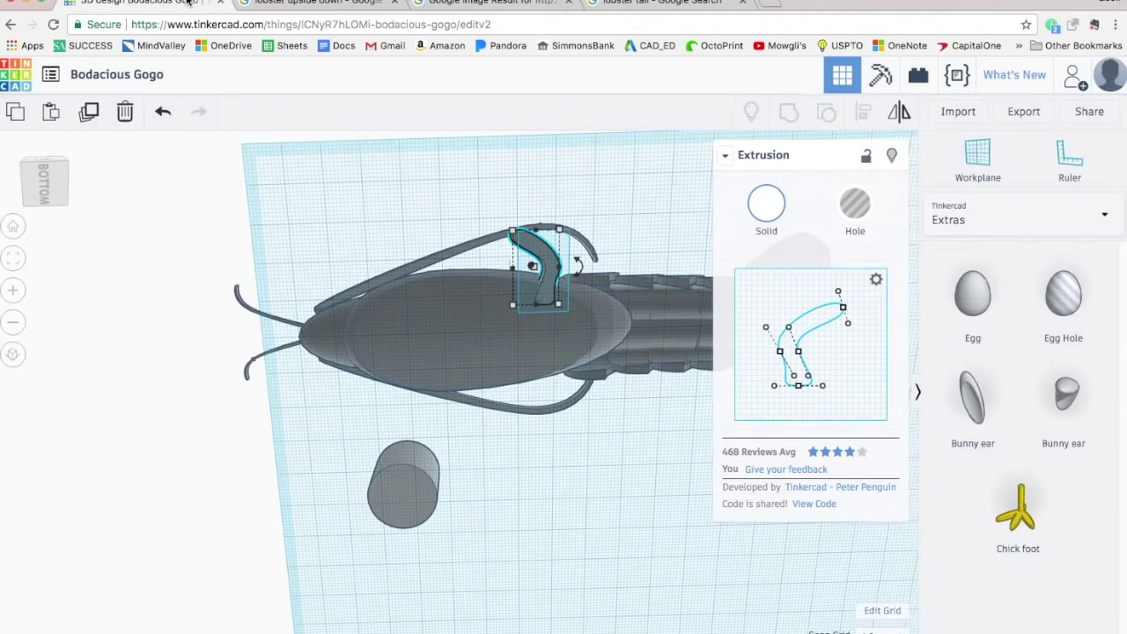
{"action": "left_click", "coordinate": [403, 206]}
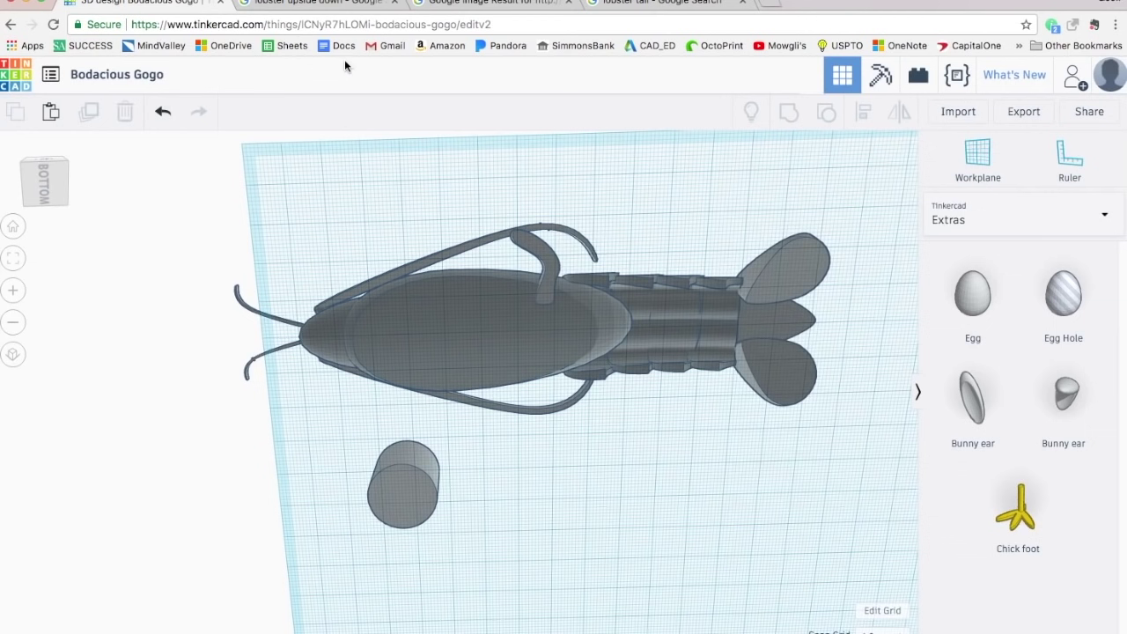
Step: Duplicate the spare cylindrical Extrusion, set the copy beside it, and reshape its profile into a narrow curved leg segment
{"action": "left_click", "coordinate": [414, 511]}
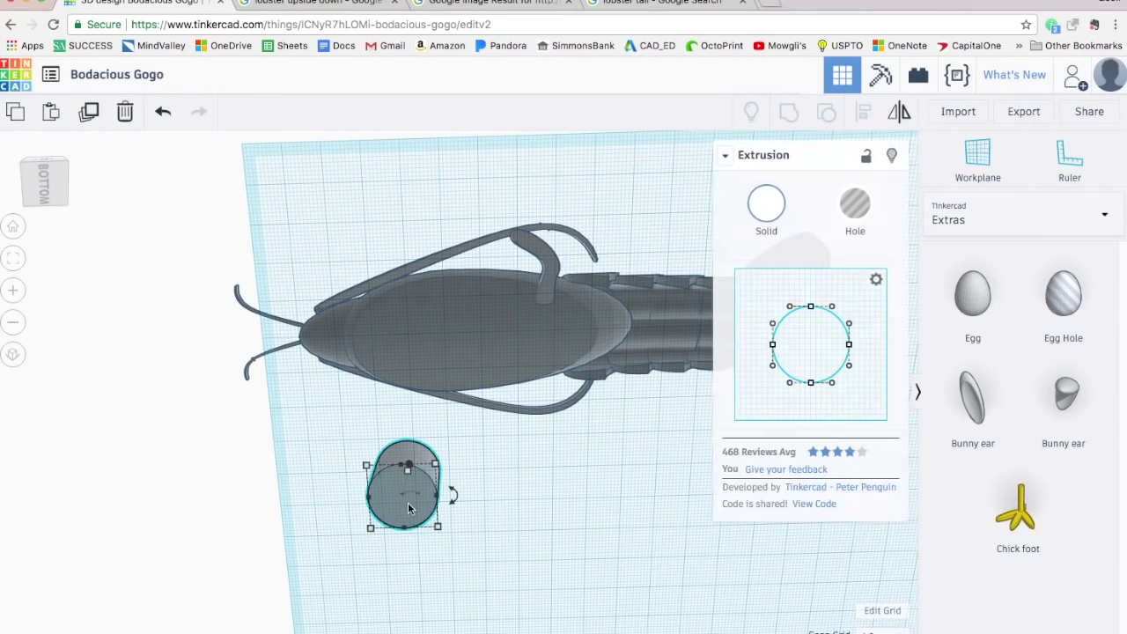
{"action": "key", "text": "ctrl+d"}
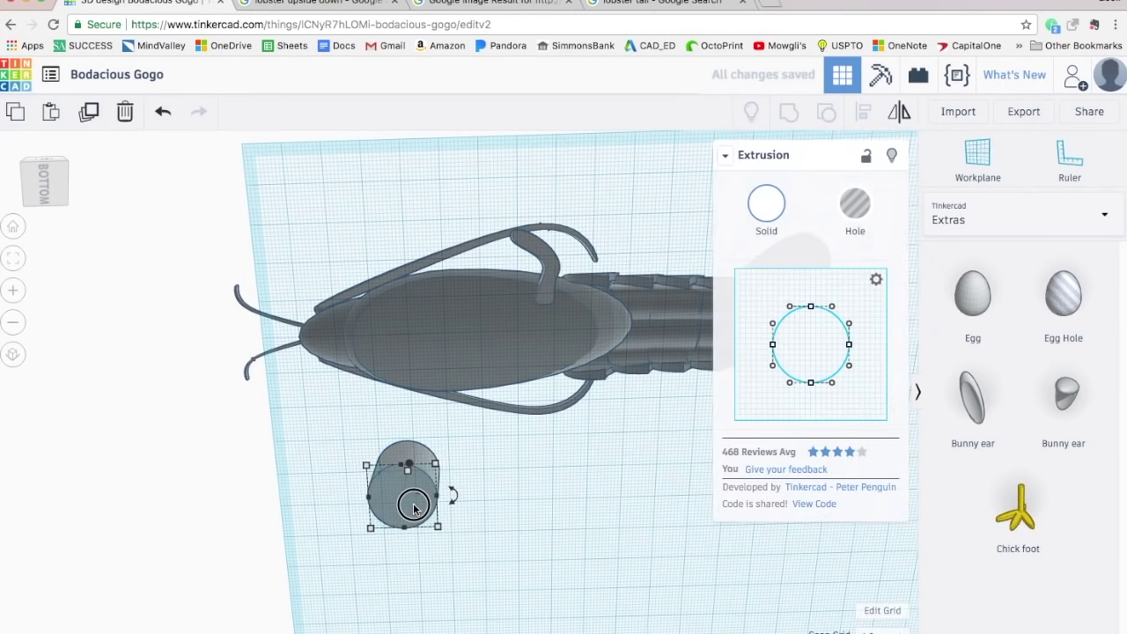
{"action": "left_click_drag", "start_coordinate": [407, 504], "coordinate": [570, 504]}
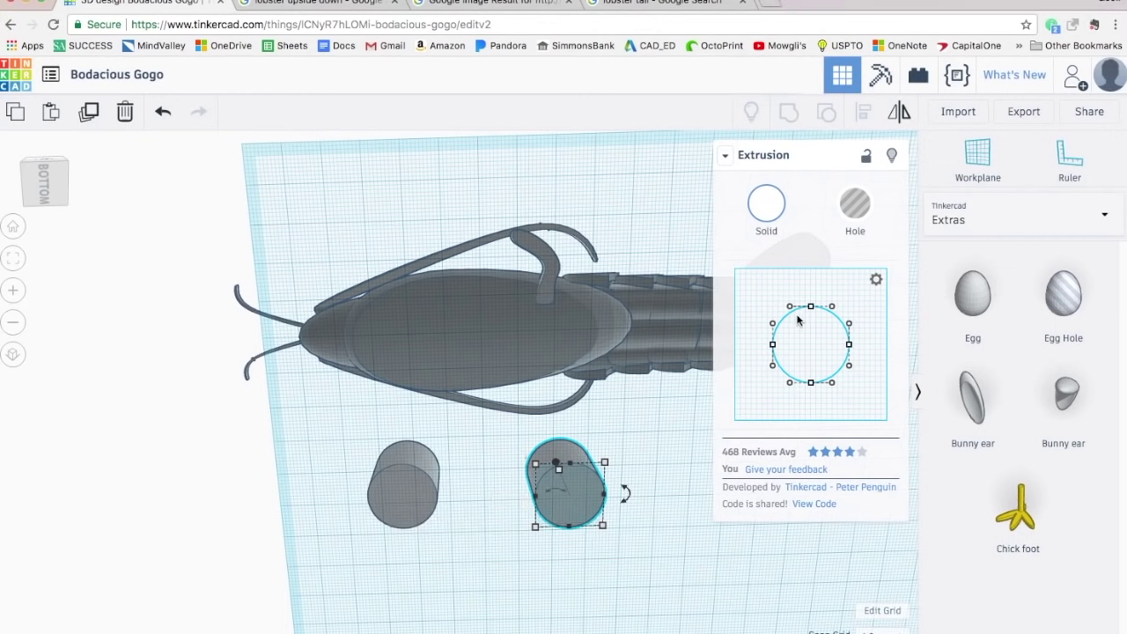
{"action": "left_click_drag", "start_coordinate": [830, 302], "coordinate": [825, 302]}
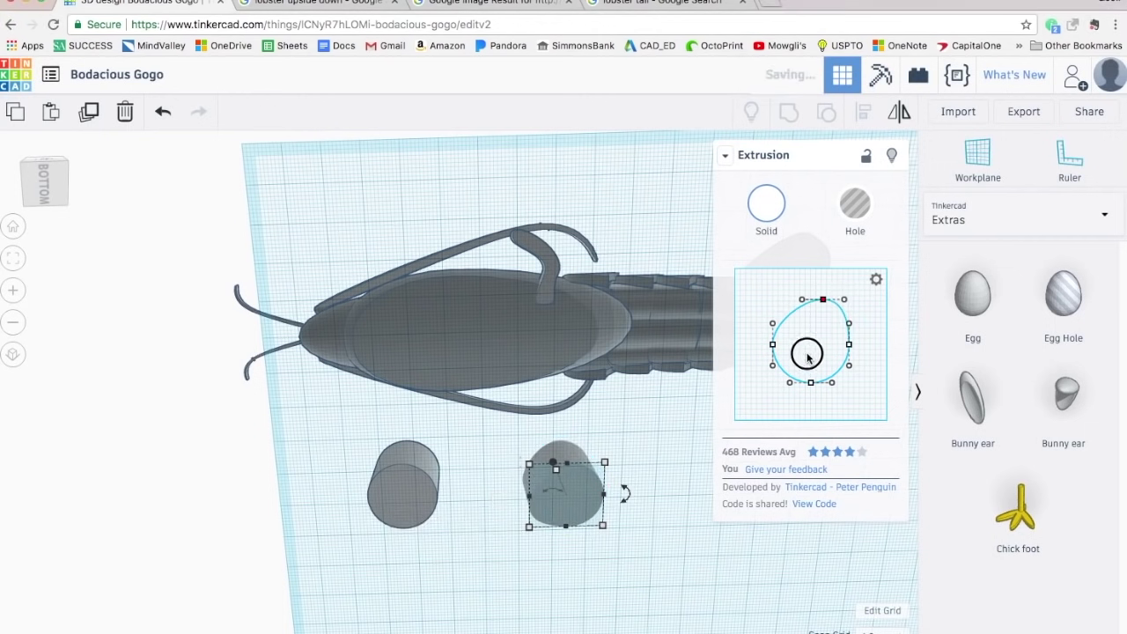
{"action": "left_click_drag", "start_coordinate": [849, 344], "coordinate": [795, 354]}
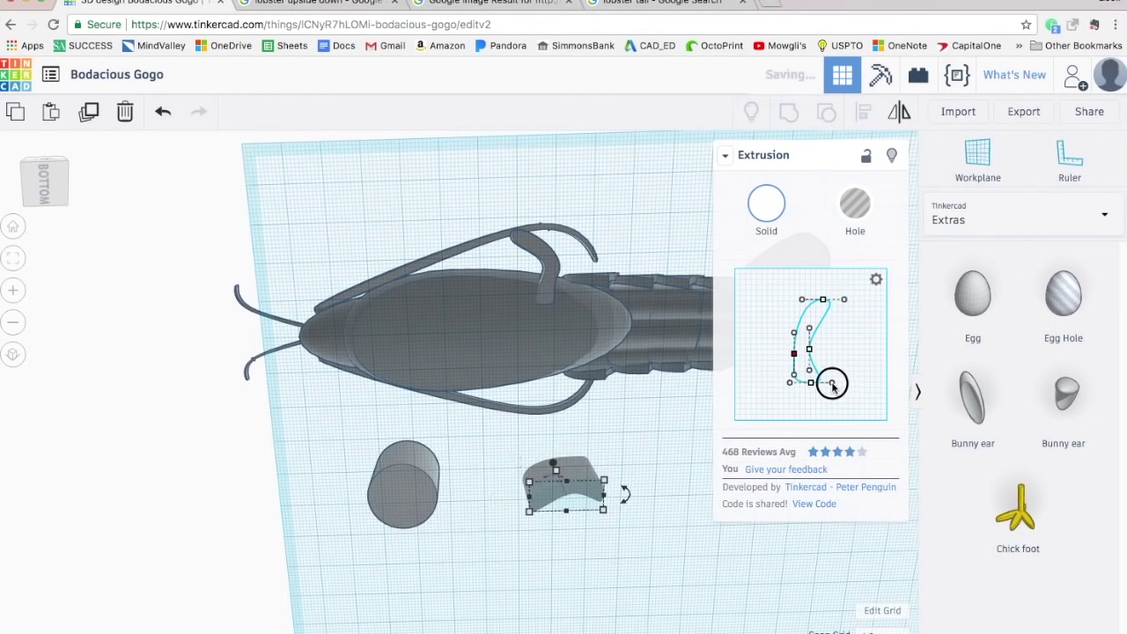
{"action": "left_click_drag", "start_coordinate": [844, 303], "coordinate": [849, 313]}
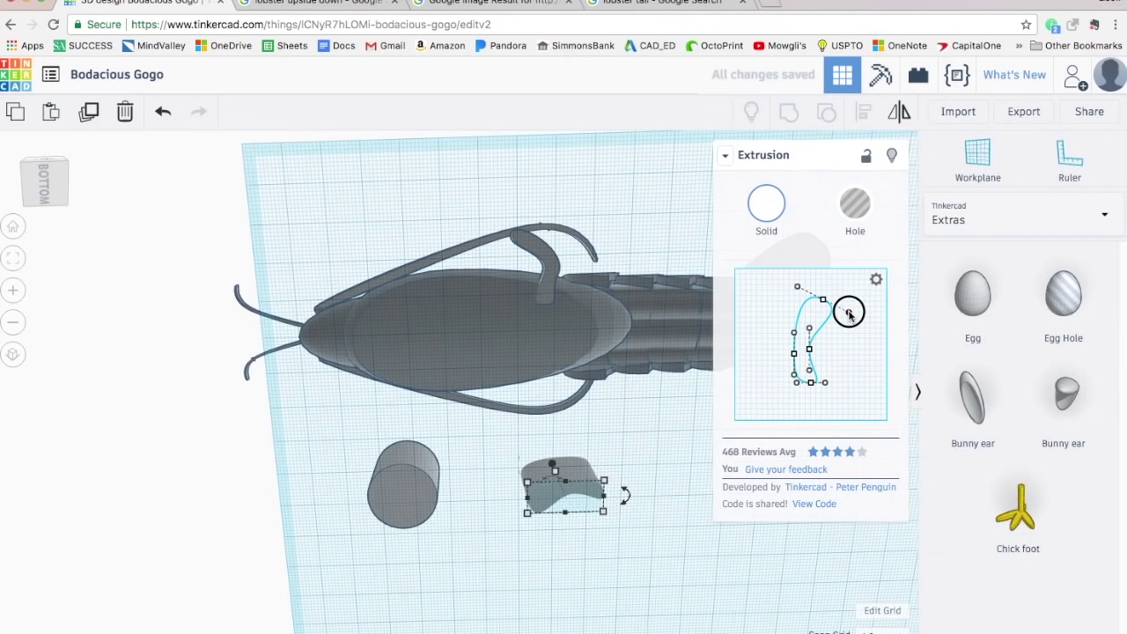
Step: Flatten the curved leg segment to roughly the thickness of the existing bent leg
{"action": "right_click_drag", "start_coordinate": [543, 526], "coordinate": [559, 490]}
{"action": "left_click_drag", "start_coordinate": [556, 462], "coordinate": [556, 439]}
{"action": "left_click_drag", "start_coordinate": [569, 490], "coordinate": [564, 490]}
{"action": "right_click_drag", "start_coordinate": [565, 489], "coordinate": [590, 438]}
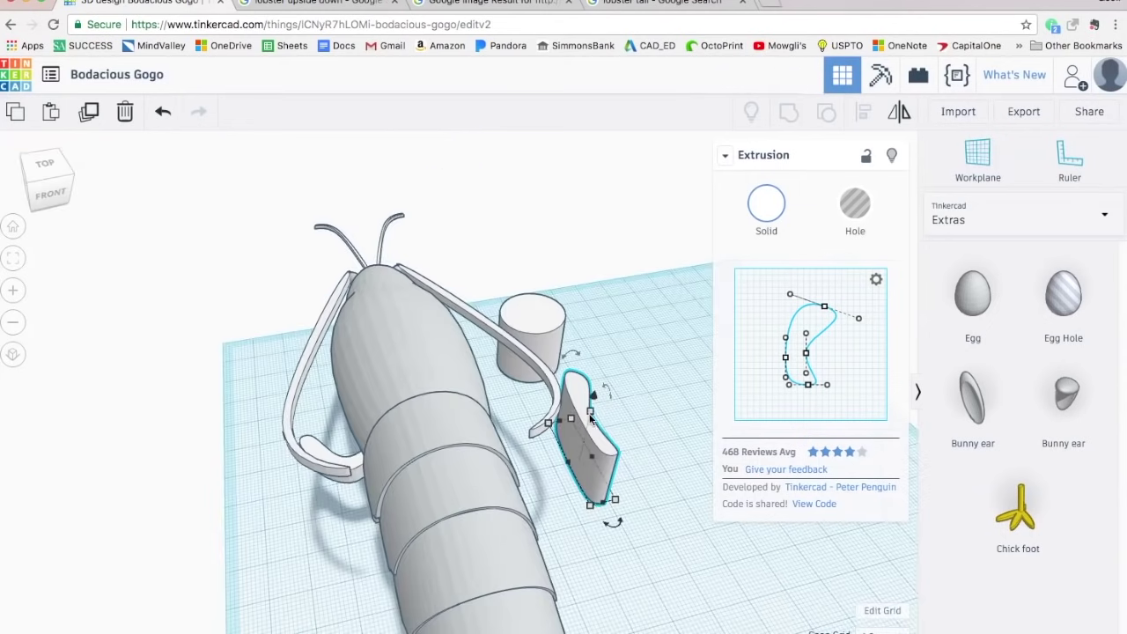
{"action": "left_click_drag", "start_coordinate": [585, 414], "coordinate": [586, 445]}
{"action": "left_click", "coordinate": [352, 468]}
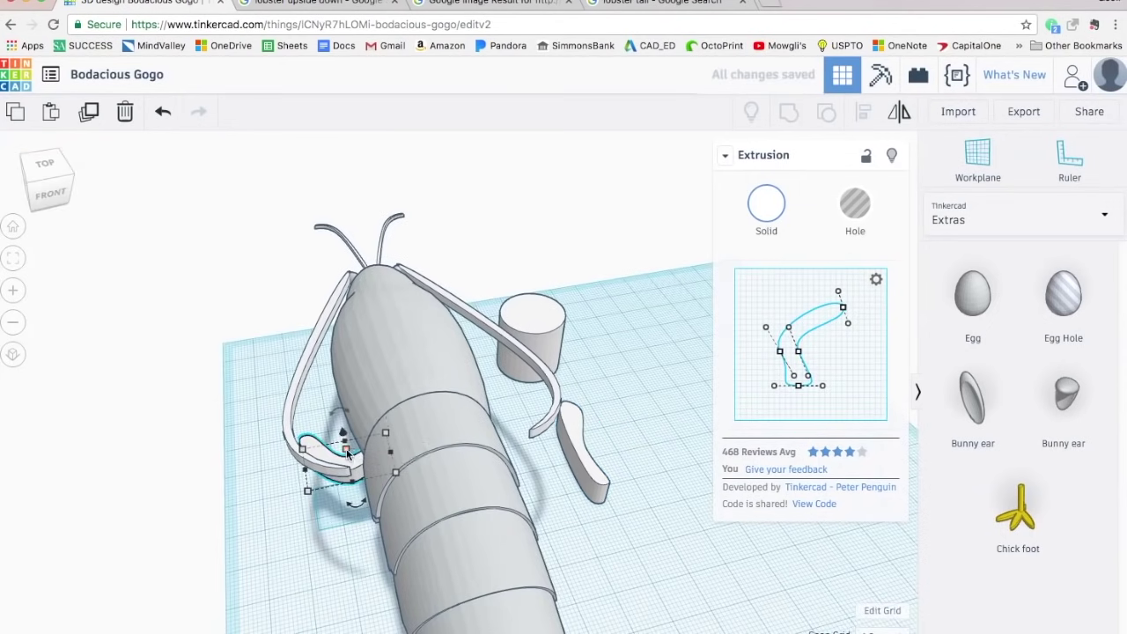
{"action": "left_click", "coordinate": [584, 451]}
{"action": "left_click", "coordinate": [582, 516]}
Step: Move the flattened segment beside the bent leg, raise it to the leg's height, and overlap it with the leg
{"action": "left_click_drag", "start_coordinate": [583, 468], "coordinate": [319, 506]}
{"action": "right_click_drag", "start_coordinate": [282, 614], "coordinate": [511, 555]}
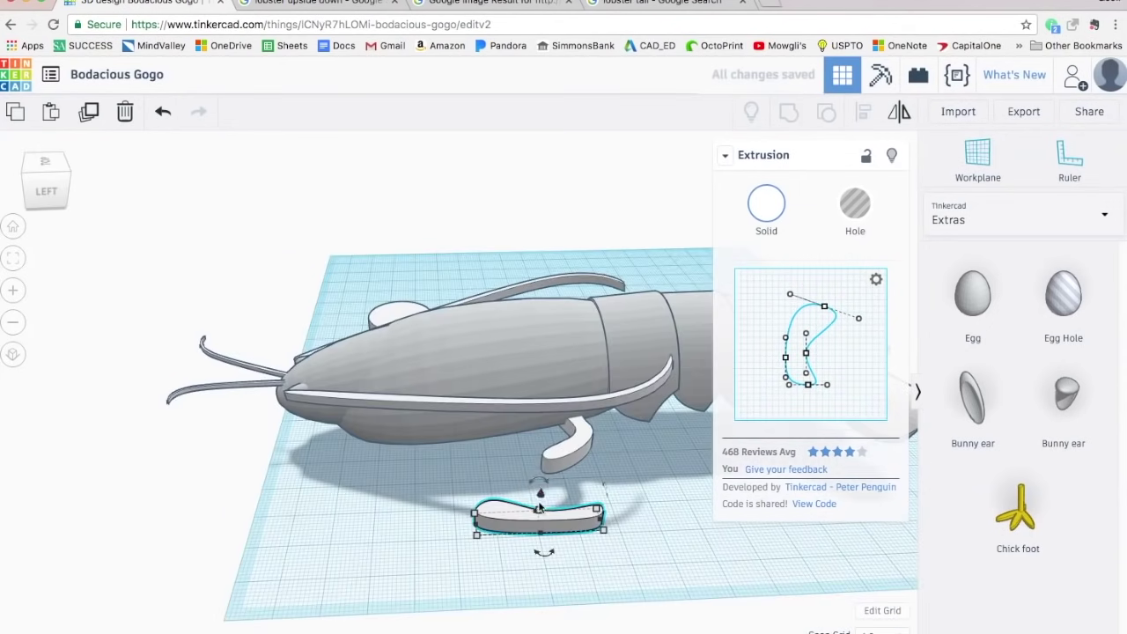
{"action": "left_click_drag", "start_coordinate": [542, 489], "coordinate": [543, 446]}
{"action": "right_click_drag", "start_coordinate": [539, 476], "coordinate": [523, 610]}
{"action": "left_click_drag", "start_coordinate": [611, 546], "coordinate": [597, 324]}
Step: Check the underside lobster photo, then rotate the outer segment about 37° and shift it outward to the bent leg's end
{"action": "left_click", "coordinate": [366, 3]}
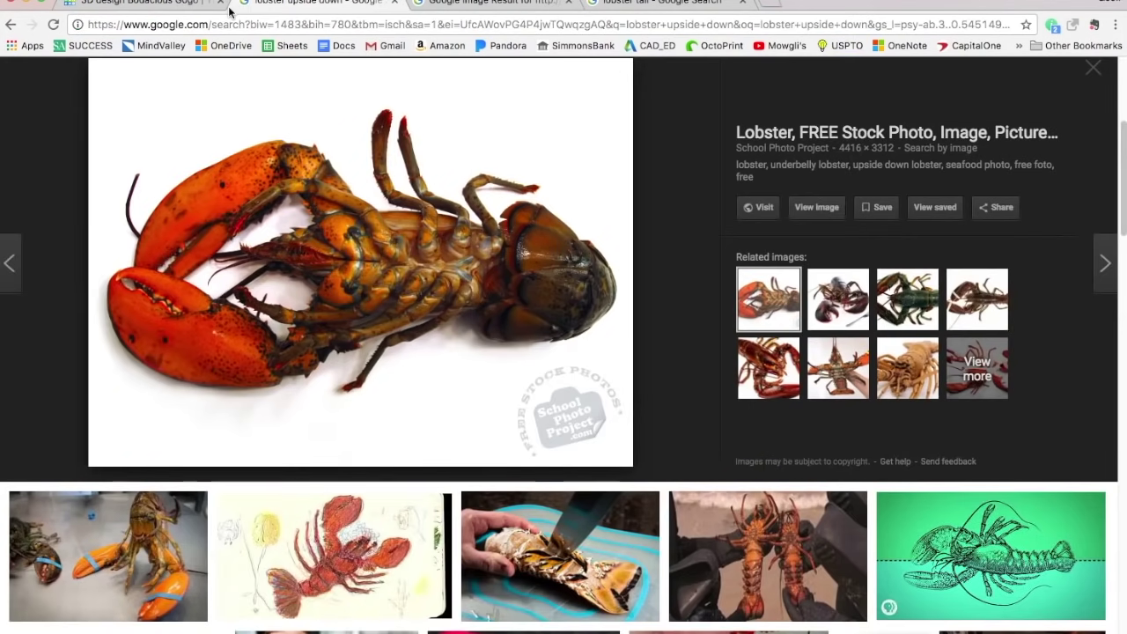
{"action": "left_click", "coordinate": [141, 2]}
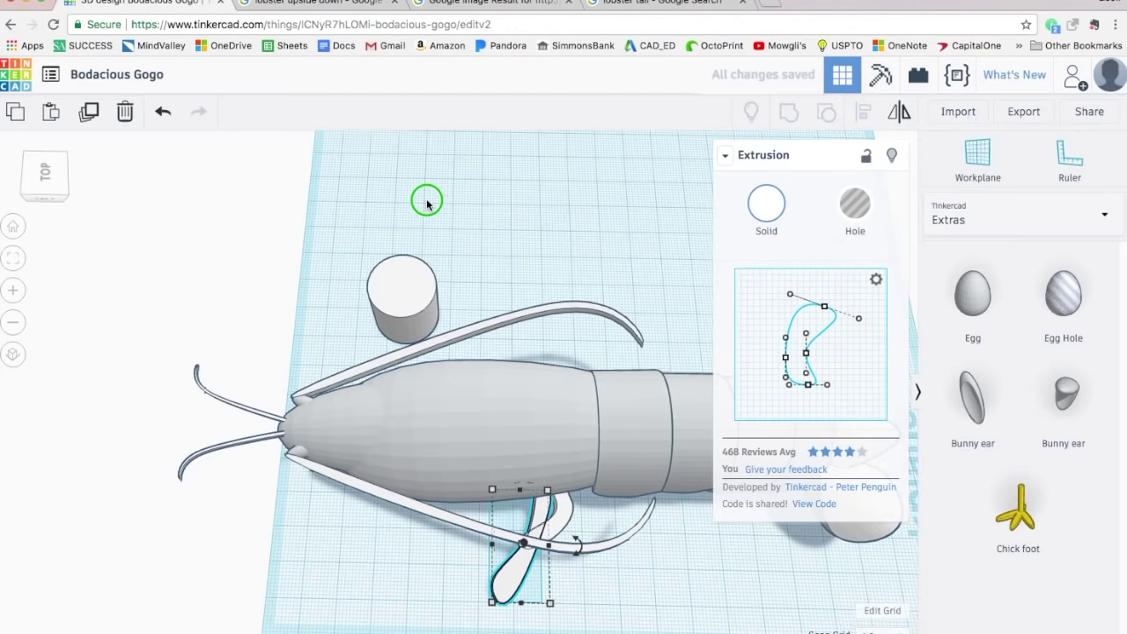
{"action": "right_click_drag", "start_coordinate": [427, 203], "coordinate": [282, 563]}
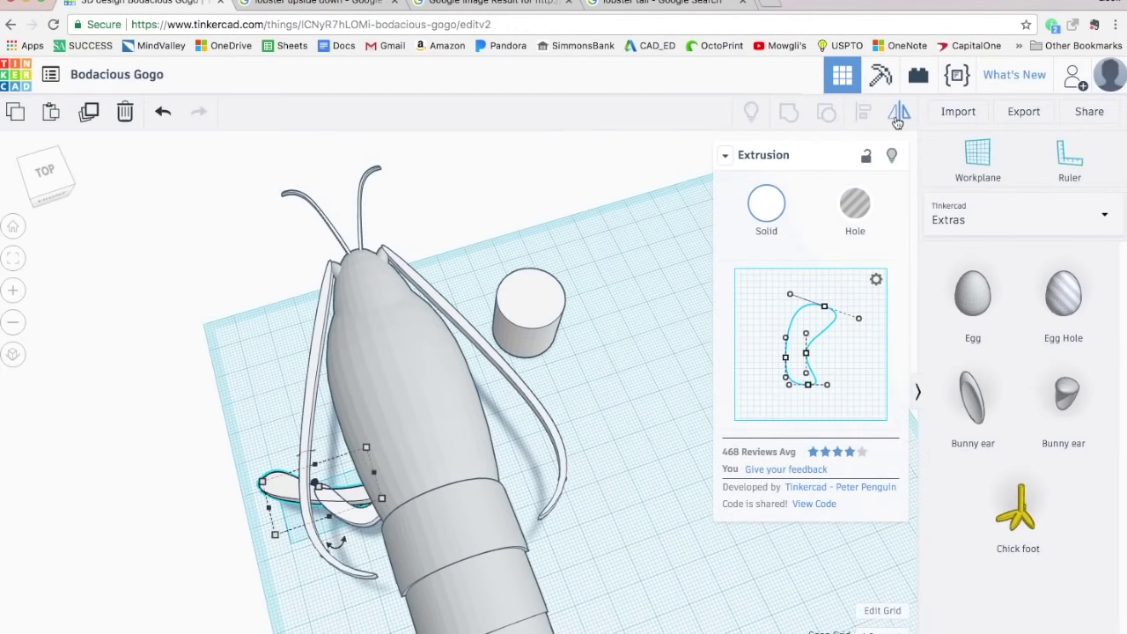
{"action": "left_click_drag", "start_coordinate": [335, 541], "coordinate": [274, 627]}
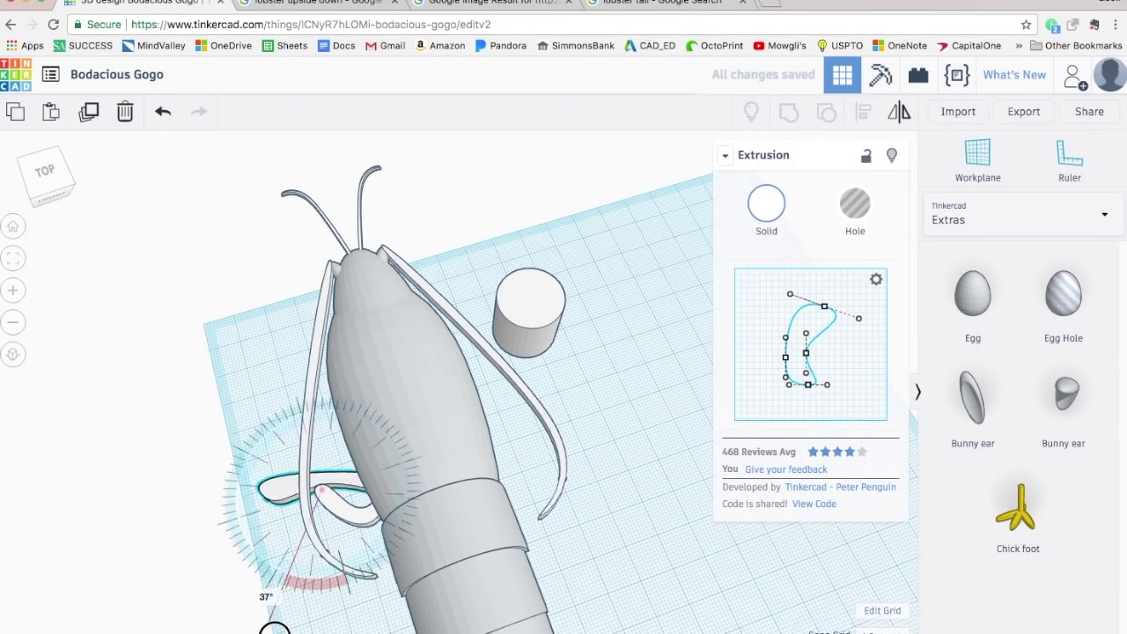
{"action": "left_click_drag", "start_coordinate": [282, 489], "coordinate": [229, 493]}
{"action": "left_click", "coordinate": [302, 608]}
{"action": "right_click_drag", "start_coordinate": [302, 608], "coordinate": [463, 284]}
Step: Compare with the underside lobster photo and rotate the outer leg segment by about 13°
{"action": "left_click", "coordinate": [352, 3]}
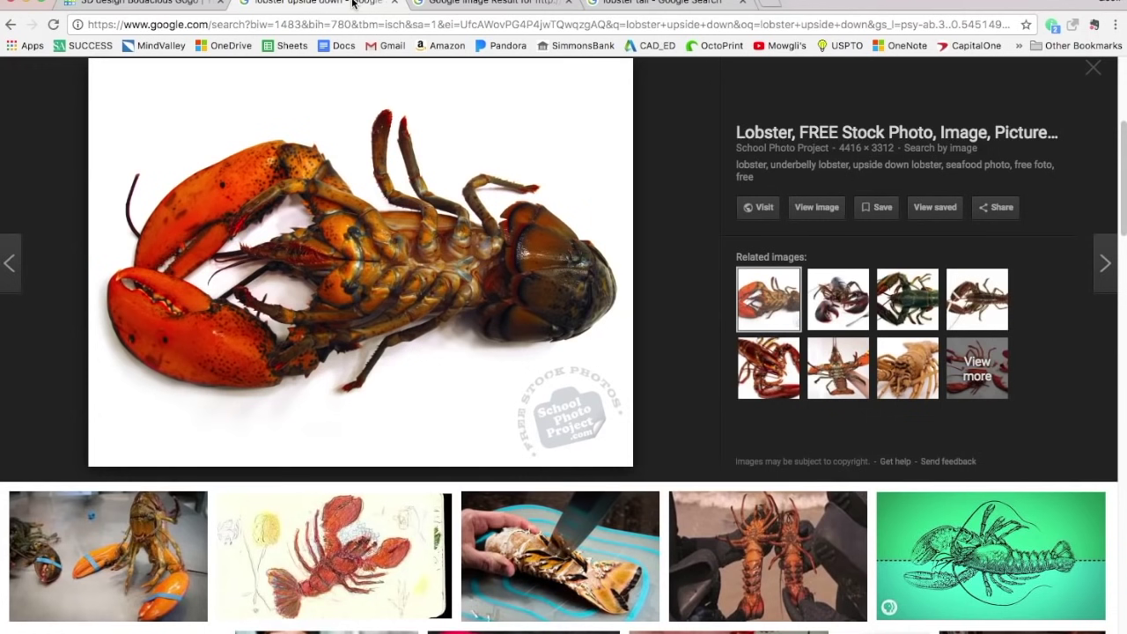
{"action": "left_click", "coordinate": [185, 3]}
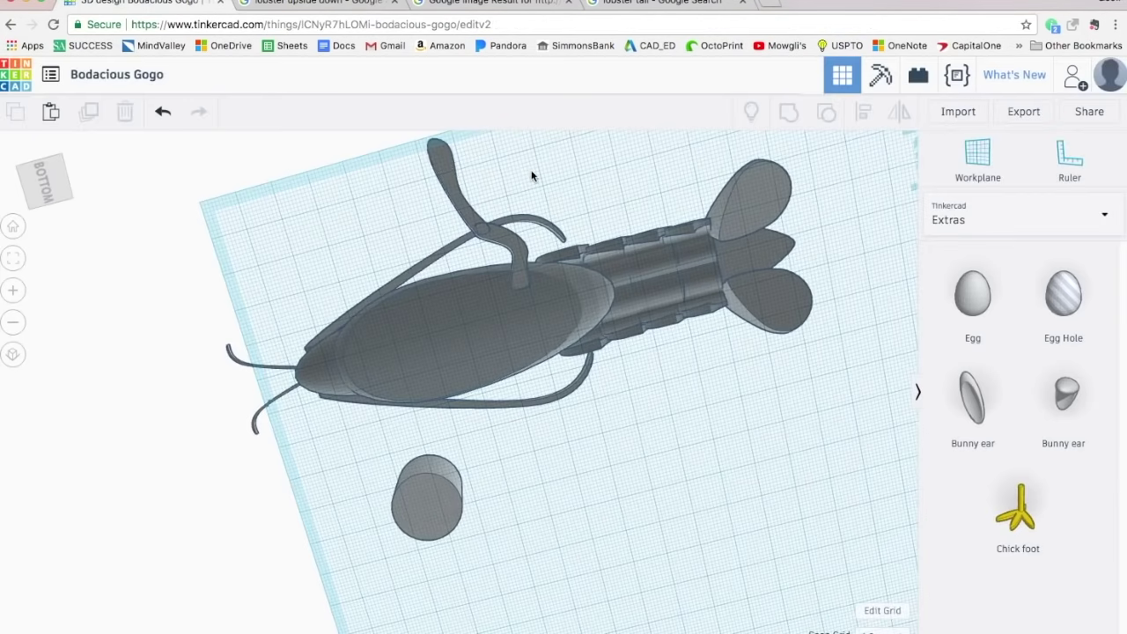
{"action": "middle_click_drag", "start_coordinate": [532, 177], "coordinate": [527, 260]}
{"action": "left_click_drag", "start_coordinate": [529, 260], "coordinate": [614, 229]}
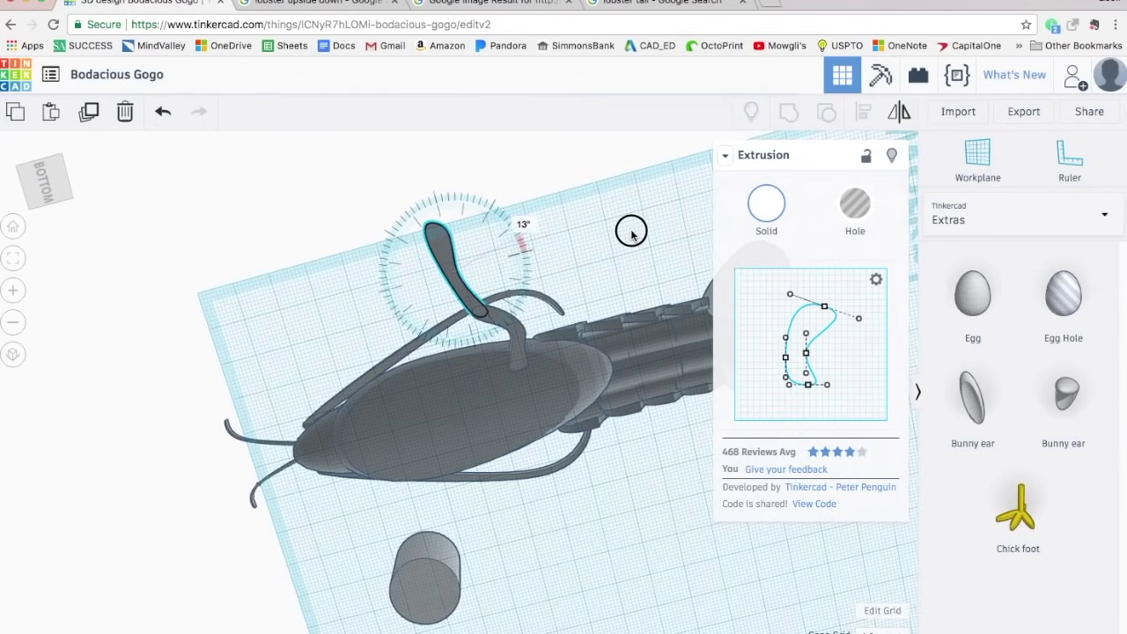
{"action": "left_click", "coordinate": [631, 231]}
Step: Group the bent base and the outer segment into a single leg
{"action": "scroll", "coordinate": [525, 264], "scroll_direction": "up", "scroll_amount": 5}
{"action": "right_click_drag", "start_coordinate": [526, 264], "coordinate": [514, 396]}
{"action": "scroll", "coordinate": [516, 385], "scroll_direction": "down", "scroll_amount": 4}
{"action": "left_click", "coordinate": [517, 381]}
{"action": "left_click", "coordinate": [402, 412], "text": "shift"}
{"action": "left_click", "coordinate": [788, 123]}
Step: Duplicate the grouped leg into a row of three along the side of the front body and select all three
{"action": "right_click_drag", "start_coordinate": [522, 535], "coordinate": [494, 335]}
{"action": "scroll", "coordinate": [593, 487], "scroll_direction": "down", "scroll_amount": 2}
{"action": "left_click_drag", "start_coordinate": [222, 287], "coordinate": [413, 469]}
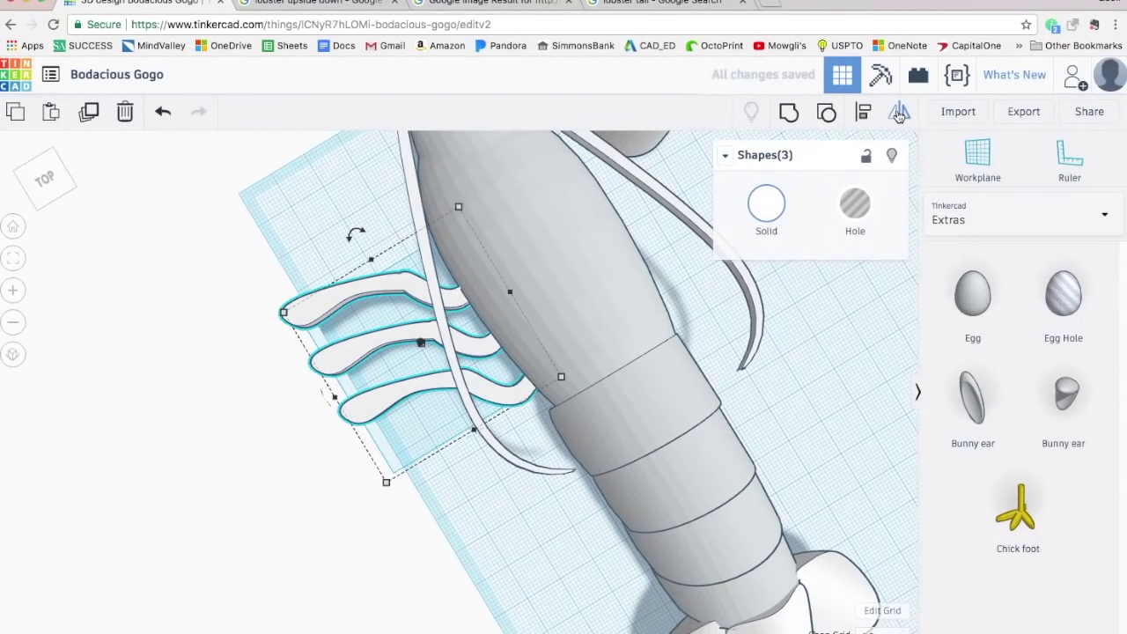
Step: Mirror a duplicate set of the three legs and move it to the opposite side of the body
{"action": "key", "text": "Right"}
{"action": "key", "text": "Right"}
{"action": "key", "text": "Right"}
{"action": "key", "text": "Right"}
{"action": "key", "text": "Right"}
{"action": "key", "text": "Right"}
{"action": "key", "text": "Right"}
{"action": "key", "text": "Right"}
{"action": "key", "text": "Right"}
{"action": "key", "text": "Right"}
{"action": "right_click_drag", "start_coordinate": [454, 535], "coordinate": [648, 84]}
{"action": "right_click_drag", "start_coordinate": [587, 343], "coordinate": [450, 463]}
{"action": "scroll", "coordinate": [450, 463], "scroll_direction": "up", "scroll_amount": 3}
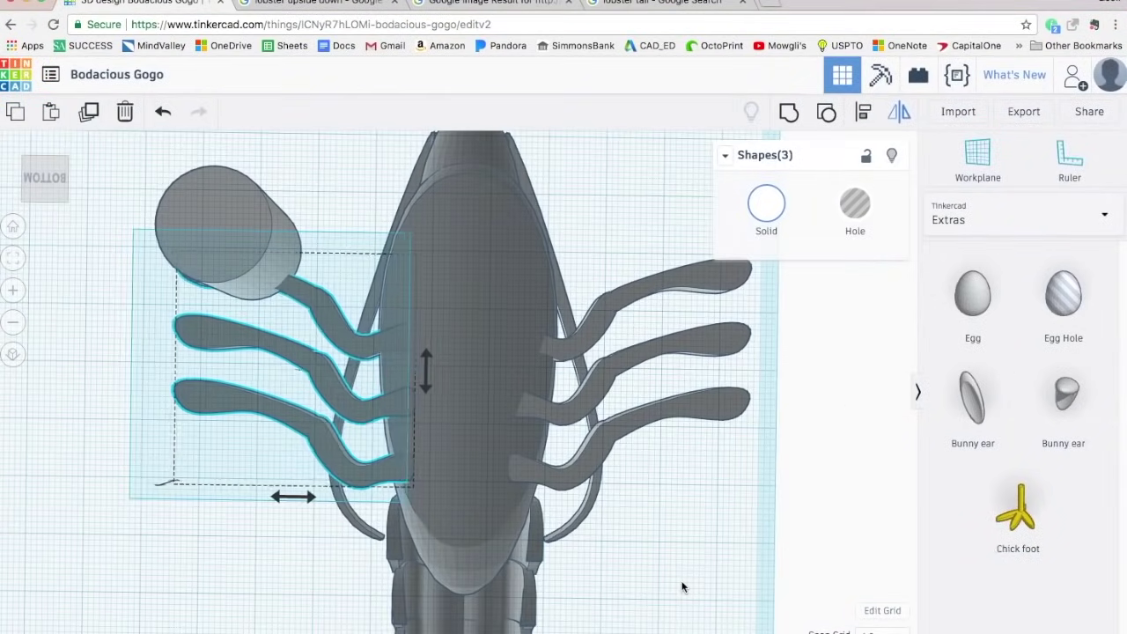
{"action": "key", "text": "Right"}
{"action": "key", "text": "Right"}
{"action": "left_click", "coordinate": [680, 585]}
Step: Reposition the middle and rear legs on the side opposite the spare cylinder so their bases tuck under the body
{"action": "right_click_drag", "start_coordinate": [616, 353], "coordinate": [749, 608]}
{"action": "left_click", "coordinate": [251, 448]}
{"action": "left_click", "coordinate": [591, 247], "text": "shift"}
{"action": "left_click_drag", "start_coordinate": [172, 586], "coordinate": [209, 534]}
{"action": "right_click_drag", "start_coordinate": [370, 599], "coordinate": [828, 132]}
{"action": "left_click", "coordinate": [647, 556]}
{"action": "left_click_drag", "start_coordinate": [579, 377], "coordinate": [601, 379]}
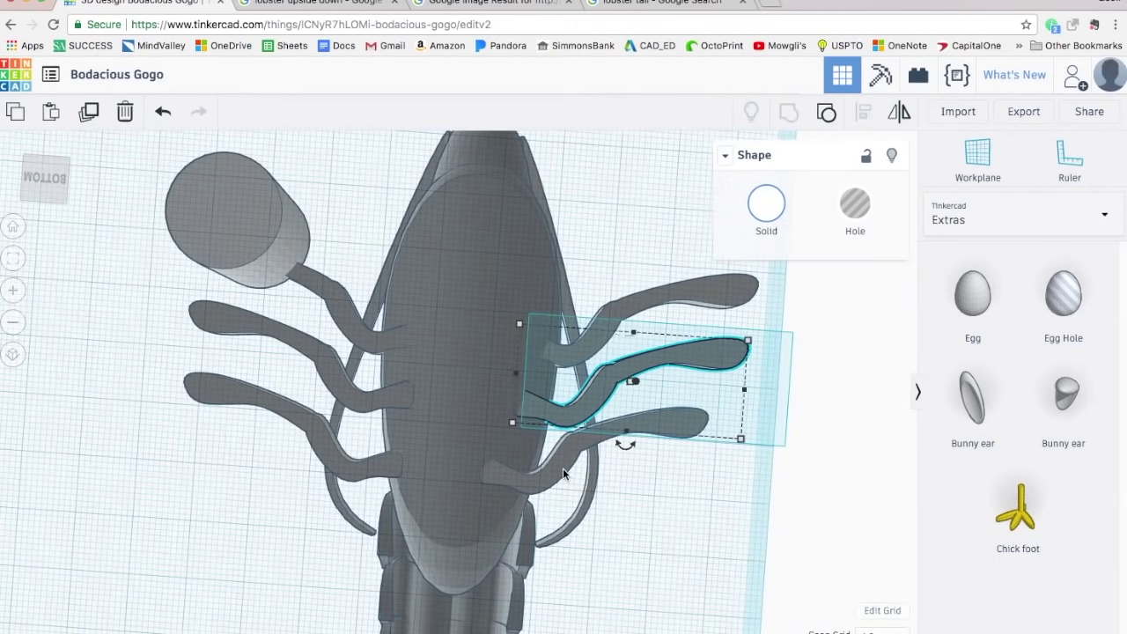
{"action": "left_click", "coordinate": [675, 152]}
{"action": "left_click_drag", "start_coordinate": [539, 476], "coordinate": [545, 475]}
Step: Fine-tune the sideways positions of the middle and rear legs so their bases sit slightly deeper under the body
{"action": "left_click", "coordinate": [398, 397]}
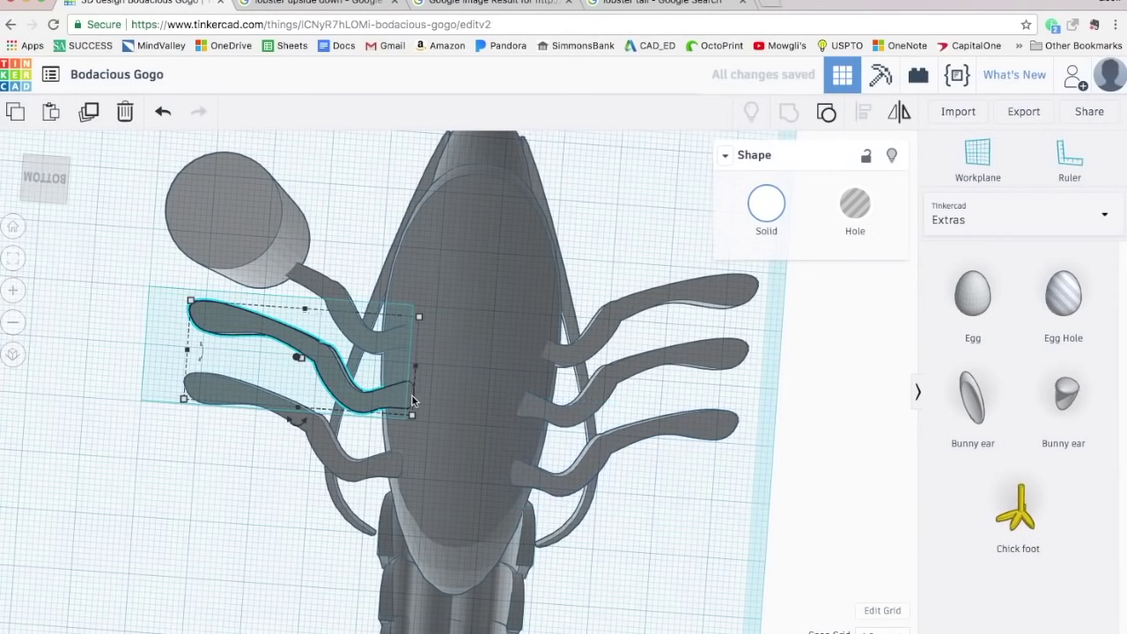
{"action": "left_click_drag", "start_coordinate": [548, 407], "coordinate": [556, 406]}
{"action": "left_click", "coordinate": [413, 403]}
{"action": "left_click", "coordinate": [331, 446]}
{"action": "key", "text": "Right"}
{"action": "key", "text": "Right"}
{"action": "left_click", "coordinate": [694, 358]}
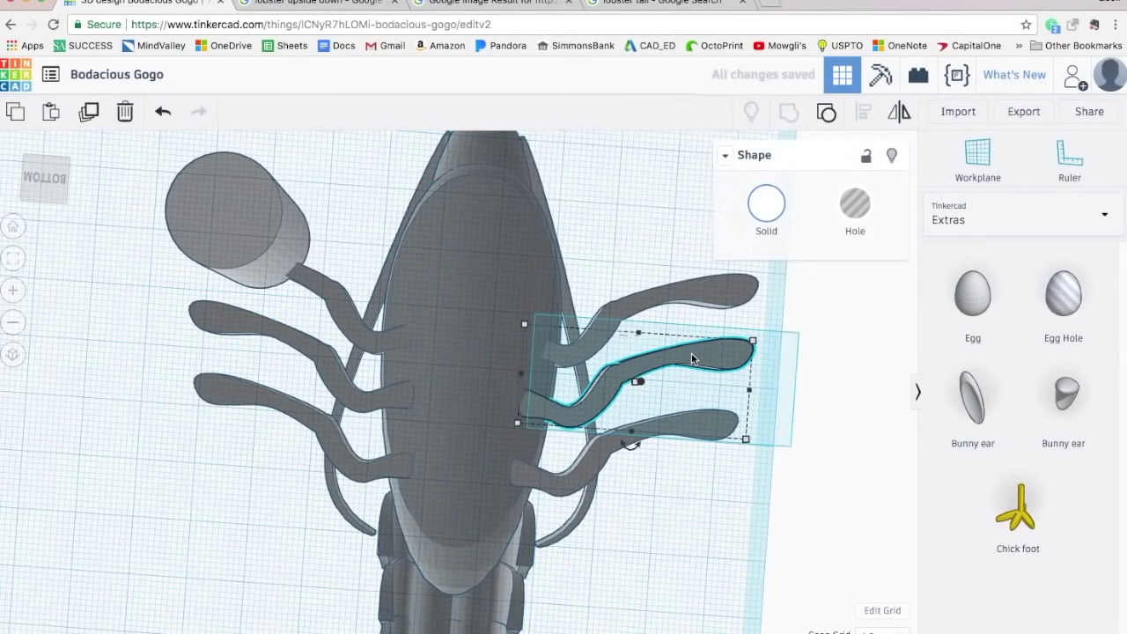
{"action": "key", "text": "Left"}
{"action": "key", "text": "Left"}
{"action": "left_click", "coordinate": [581, 477]}
{"action": "key", "text": "Left"}
{"action": "key", "text": "Left"}
Step: Move the spare cylinder clear of the front leg and nudge that side's middle and rear legs farther under the body
{"action": "left_click_drag", "start_coordinate": [280, 263], "coordinate": [214, 203]}
{"action": "left_click", "coordinate": [264, 334]}
{"action": "key", "text": "Right"}
{"action": "key", "text": "Right"}
{"action": "key", "text": "Right"}
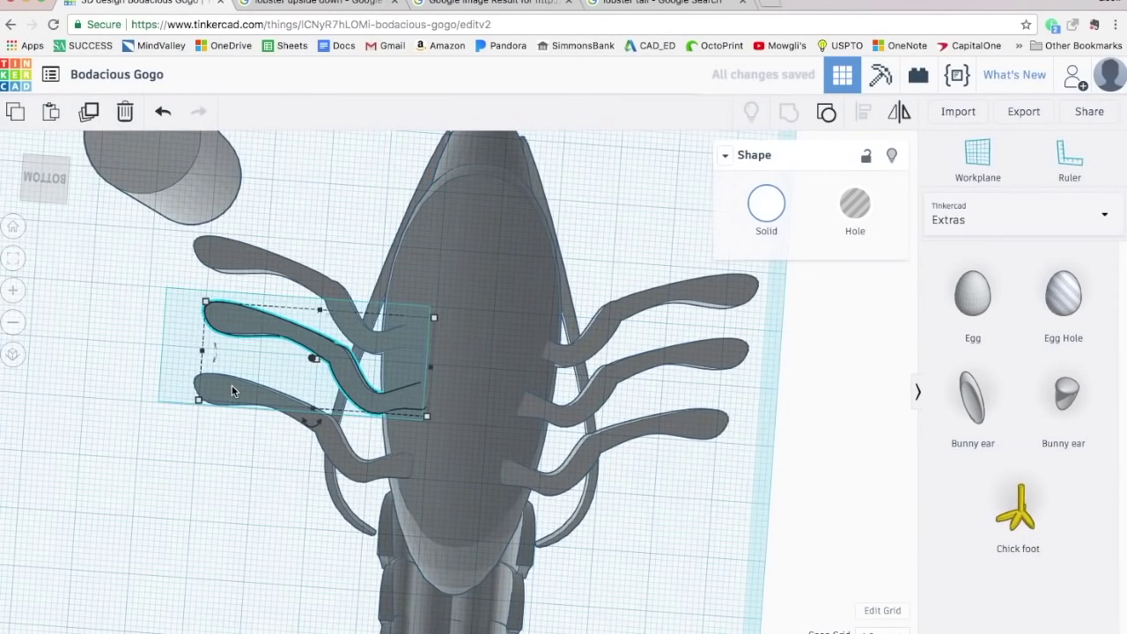
{"action": "left_click", "coordinate": [235, 390]}
{"action": "key", "text": "Right"}
{"action": "key", "text": "Right"}
{"action": "key", "text": "Right"}
{"action": "key", "text": "Right"}
{"action": "key", "text": "Right"}
{"action": "left_click", "coordinate": [322, 551]}
{"action": "right_click_drag", "start_coordinate": [351, 273], "coordinate": [575, 393]}
{"action": "scroll", "coordinate": [632, 282], "scroll_direction": "down", "scroll_amount": 5}
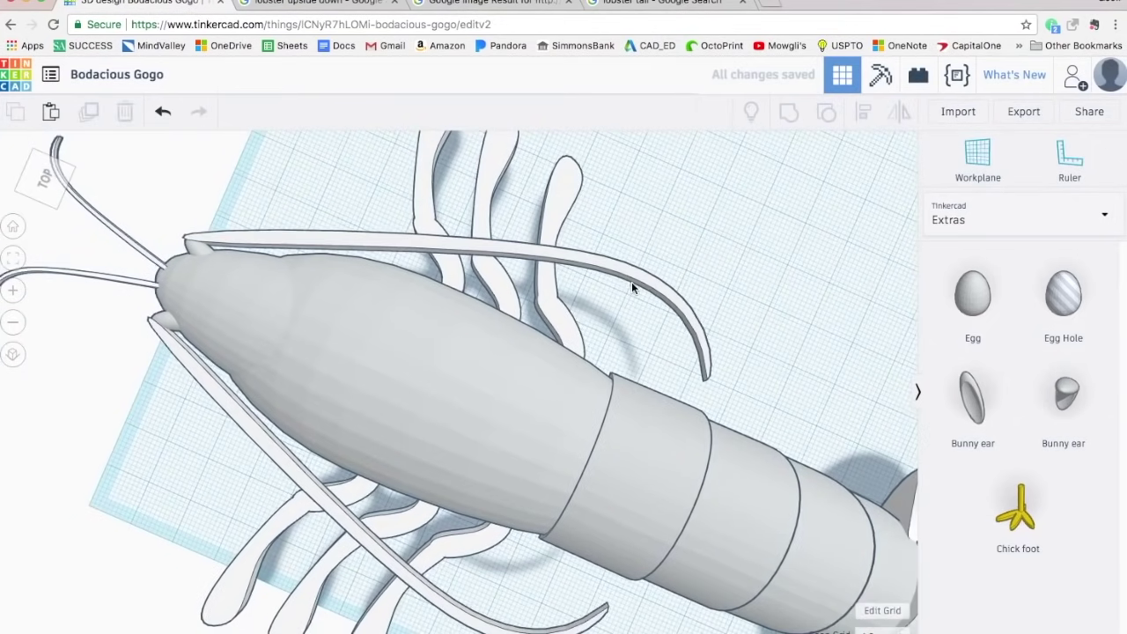
{"action": "right_click_drag", "start_coordinate": [646, 342], "coordinate": [665, 324]}
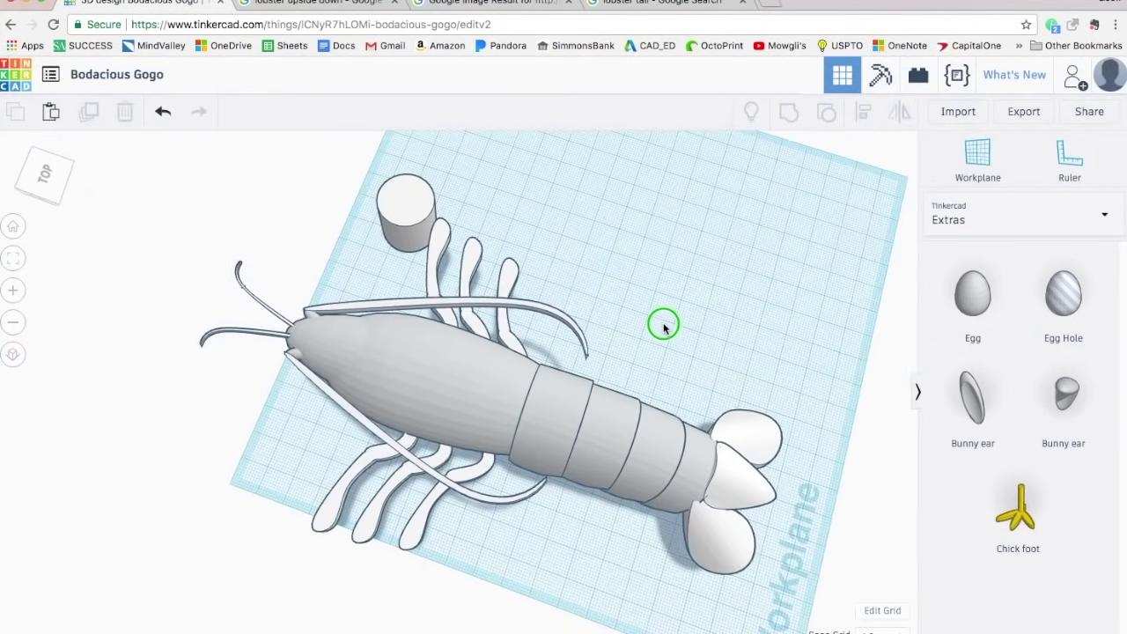
Step: Check the red lobster photo for the claw shape and reshape the spare cylinder's profile into a kidney-shaped claw outline
{"action": "left_click", "coordinate": [364, 4]}
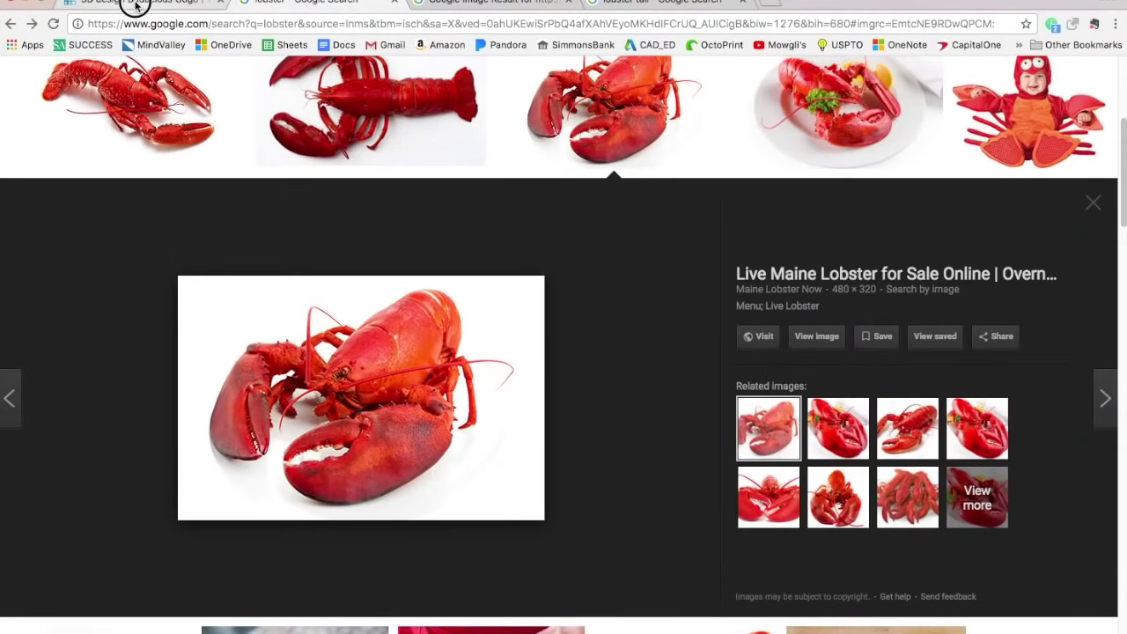
{"action": "left_click", "coordinate": [135, 3]}
{"action": "right_click_drag", "start_coordinate": [368, 377], "coordinate": [750, 391]}
{"action": "left_click", "coordinate": [673, 285]}
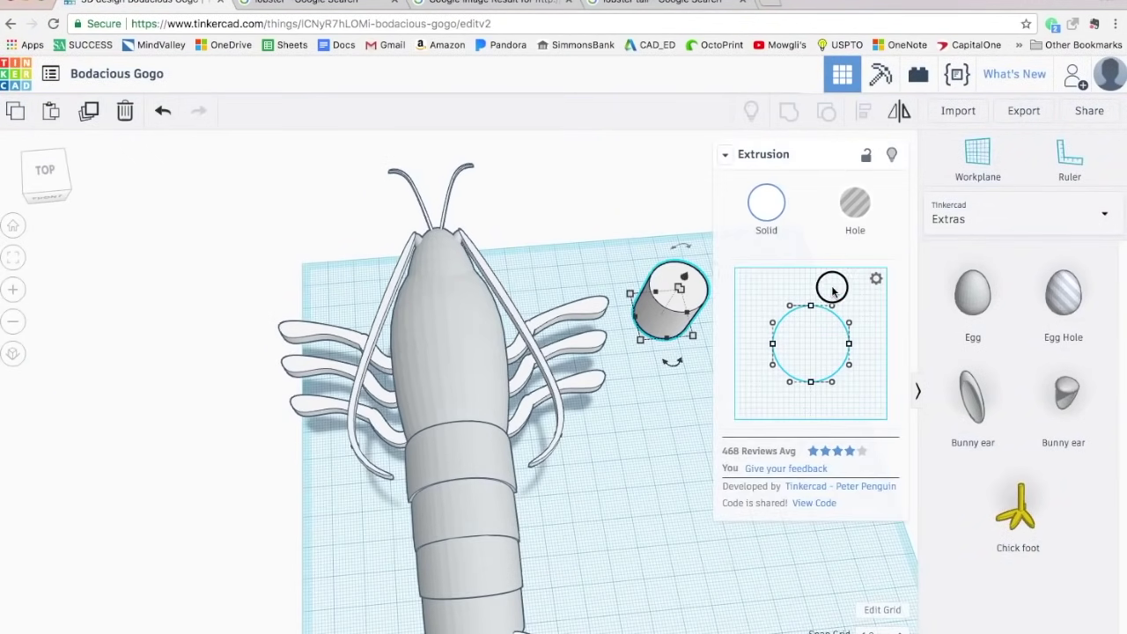
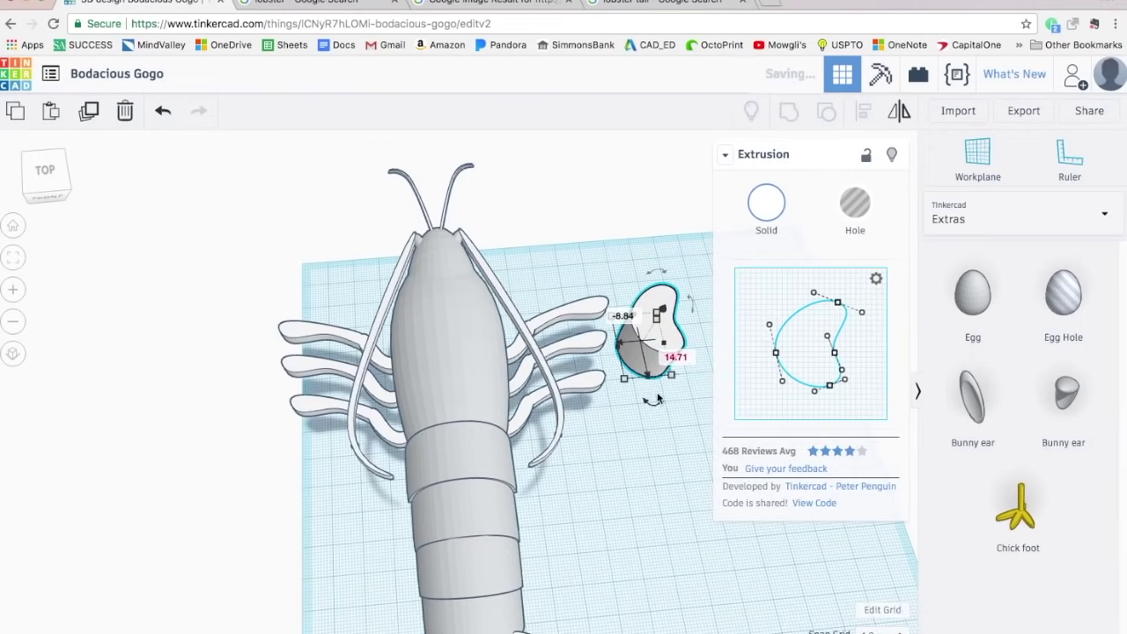
Step: Enlarge the claw shape to about 27 by 40 mm and place it in front of the legs, beside the head
{"action": "key", "text": "ctrl+Tab"}
{"action": "key", "text": "ctrl+shift+Tab"}
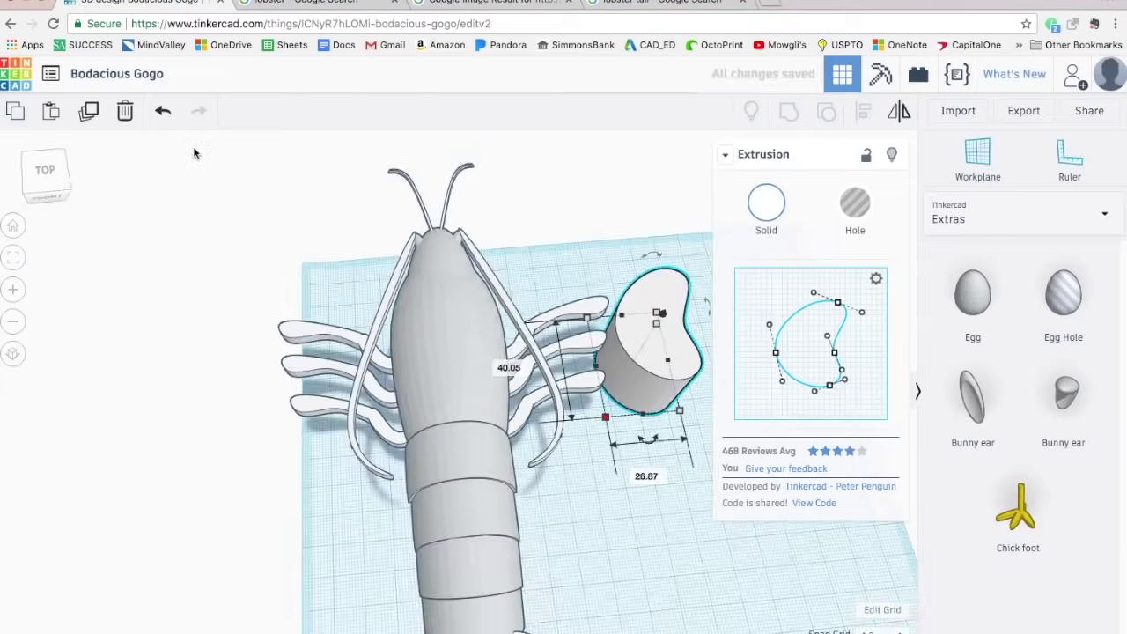
{"action": "left_click_drag", "start_coordinate": [642, 294], "coordinate": [350, 187]}
{"action": "left_click", "coordinate": [13, 322]}
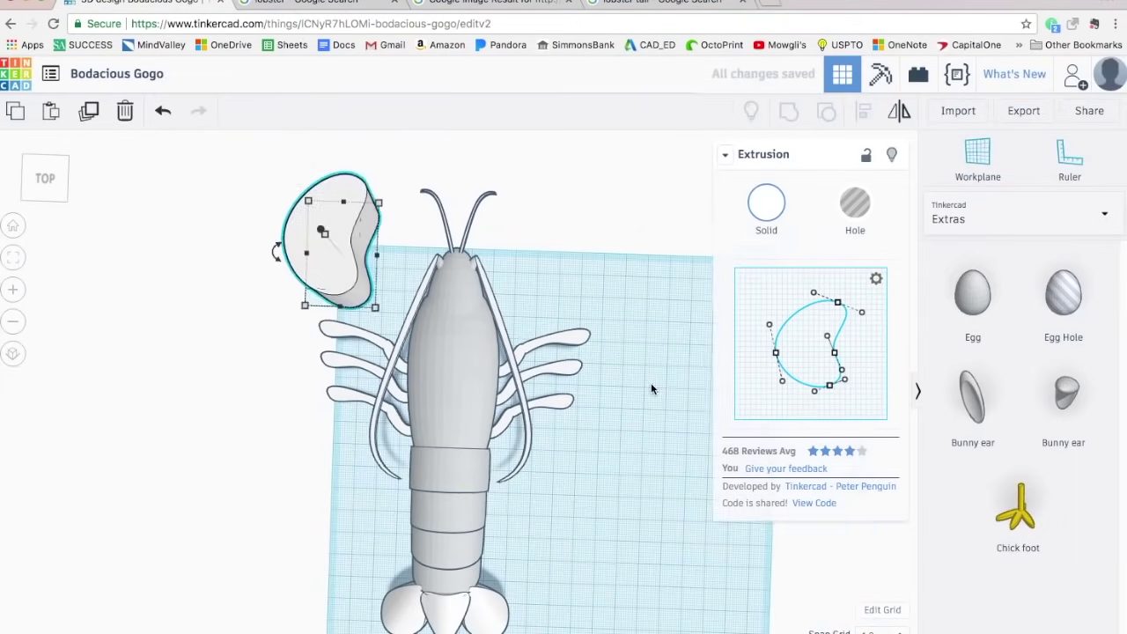
Step: Add new Extrusion shapes from Featured Shape Generators beside the lobster and reshape one profile into a rounded teardrop
{"action": "left_click", "coordinate": [651, 388]}
{"action": "left_click", "coordinate": [988, 226]}
{"action": "left_click", "coordinate": [989, 428]}
{"action": "scroll", "coordinate": [989, 428], "scroll_direction": "down", "scroll_amount": 5}
{"action": "left_click_drag", "start_coordinate": [976, 421], "coordinate": [700, 409]}
{"action": "left_click", "coordinate": [709, 308]}
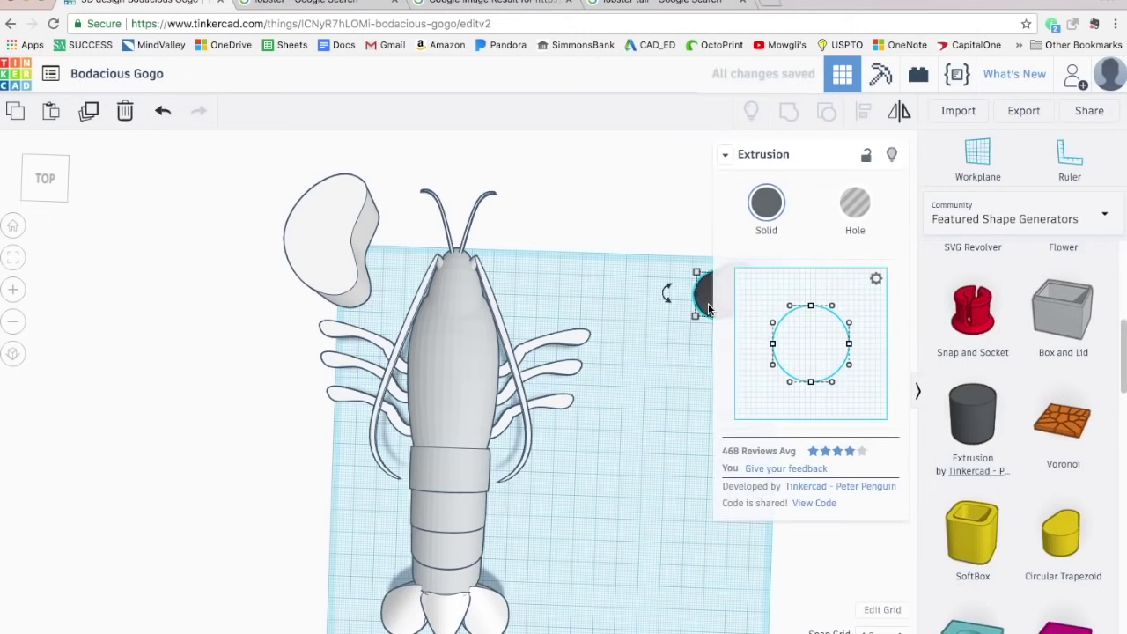
{"action": "left_click_drag", "start_coordinate": [704, 310], "coordinate": [630, 381]}
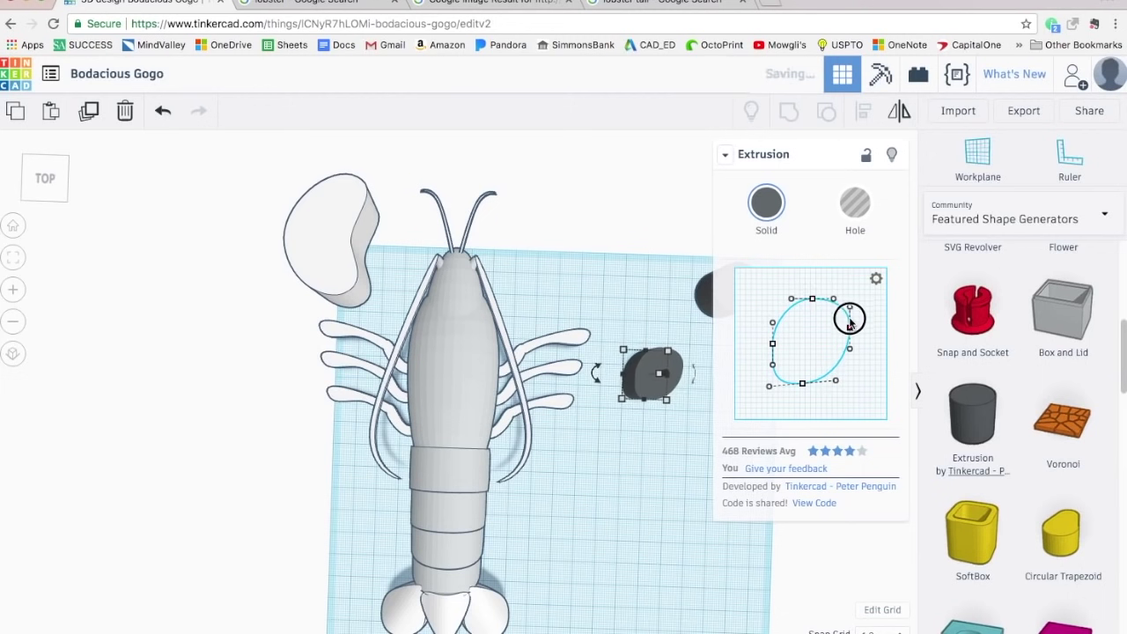
{"action": "left_click", "coordinate": [581, 294]}
Step: Turn the teardrop Extrusion into a hole and position it over the claw's concave inner edge
{"action": "left_click_drag", "start_coordinate": [654, 375], "coordinate": [446, 277]}
{"action": "left_click", "coordinate": [855, 203]}
{"action": "left_click_drag", "start_coordinate": [412, 230], "coordinate": [382, 220]}
{"action": "left_click", "coordinate": [308, 238]}
{"action": "right_click", "coordinate": [292, 281]}
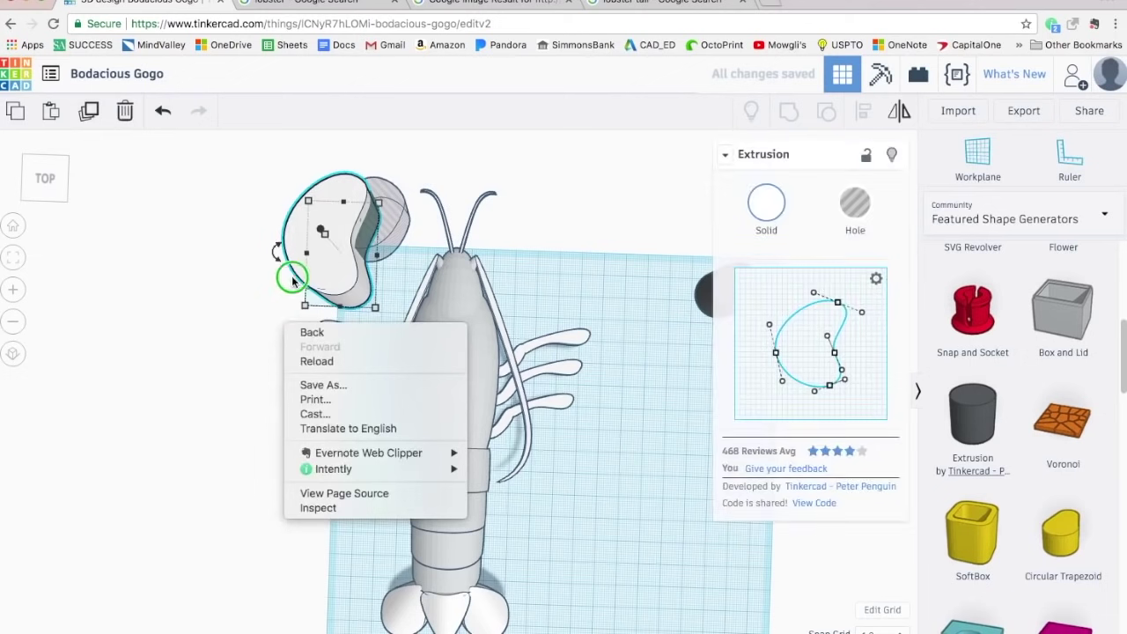
{"action": "right_click_drag", "start_coordinate": [266, 313], "coordinate": [328, 246]}
{"action": "right_click_drag", "start_coordinate": [256, 256], "coordinate": [713, 255]}
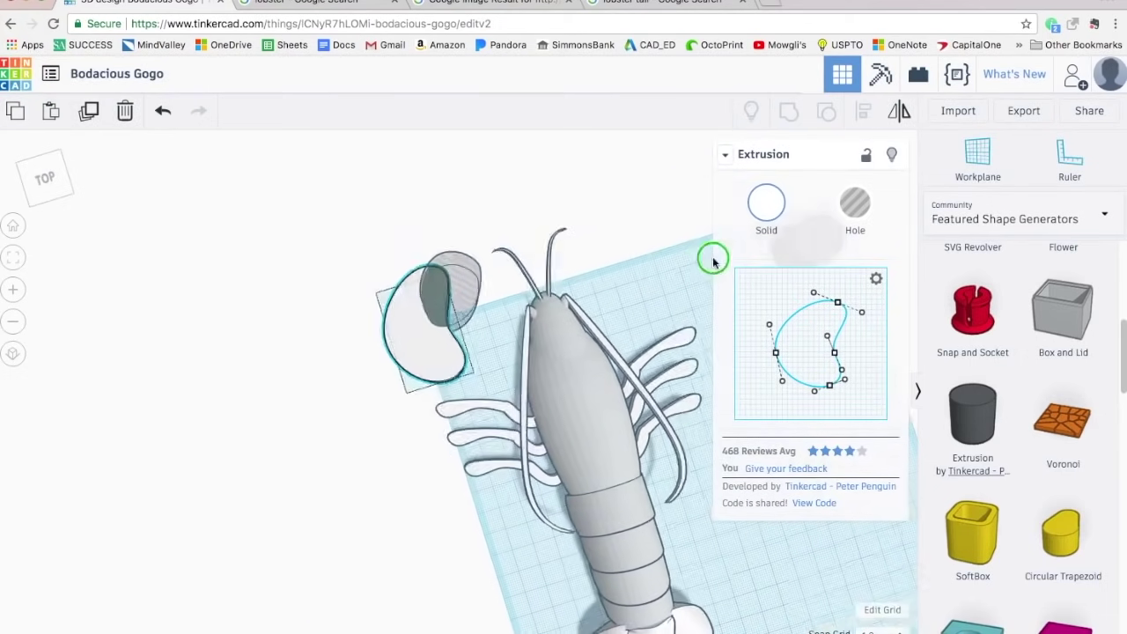
Step: Group the teardrop hole with the claw shape to cut a curved notch into the claw's inner side
{"action": "left_click", "coordinate": [436, 275]}
{"action": "right_click_drag", "start_coordinate": [436, 274], "coordinate": [518, 456]}
{"action": "key", "text": "f"}
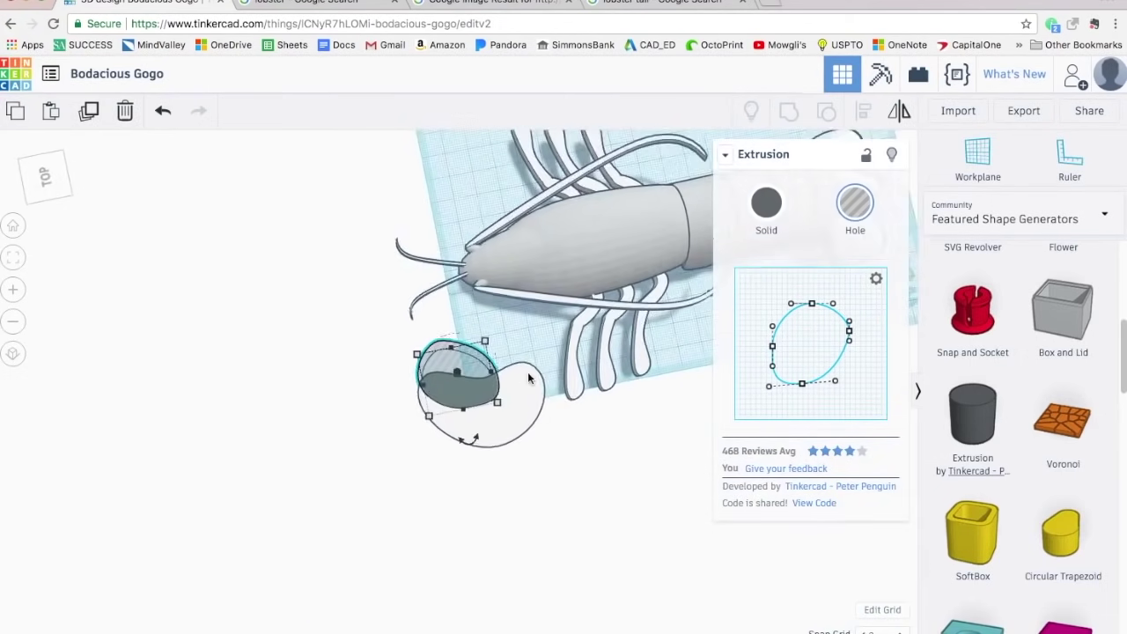
{"action": "left_click", "coordinate": [526, 417], "text": "shift"}
{"action": "key", "text": "ctrl+g"}
{"action": "right_click_drag", "start_coordinate": [672, 510], "coordinate": [236, 532]}
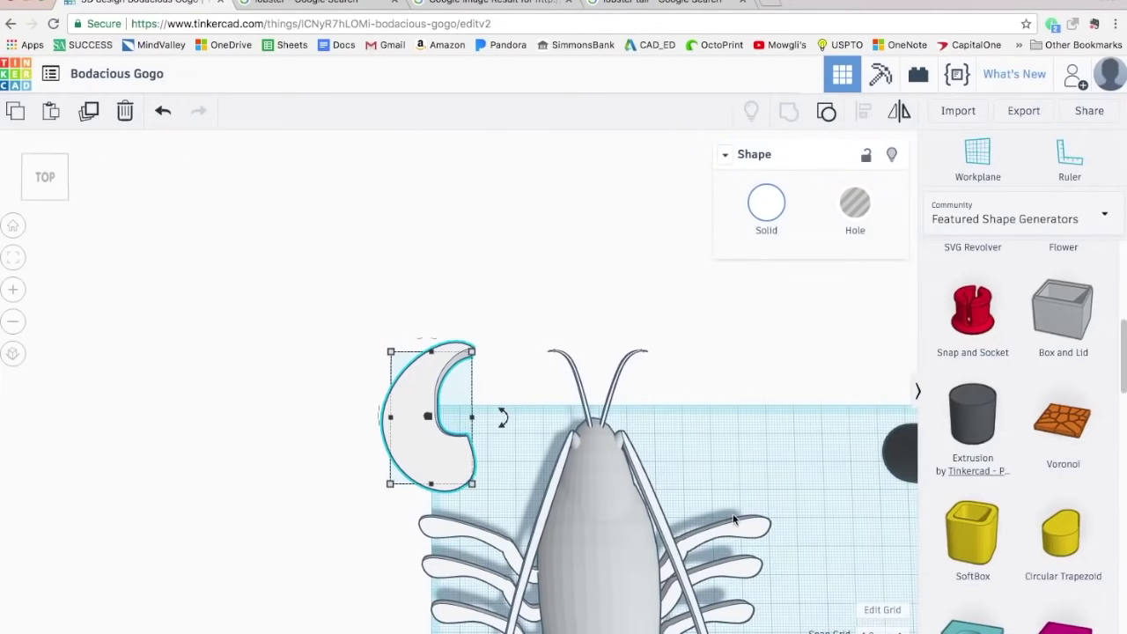
Step: Check the lobster reference photo, and reshape a copy of the spare Extrusion cylinder into a curved, pointed pincer finger
{"action": "middle_click_drag", "start_coordinate": [563, 495], "coordinate": [317, 340]}
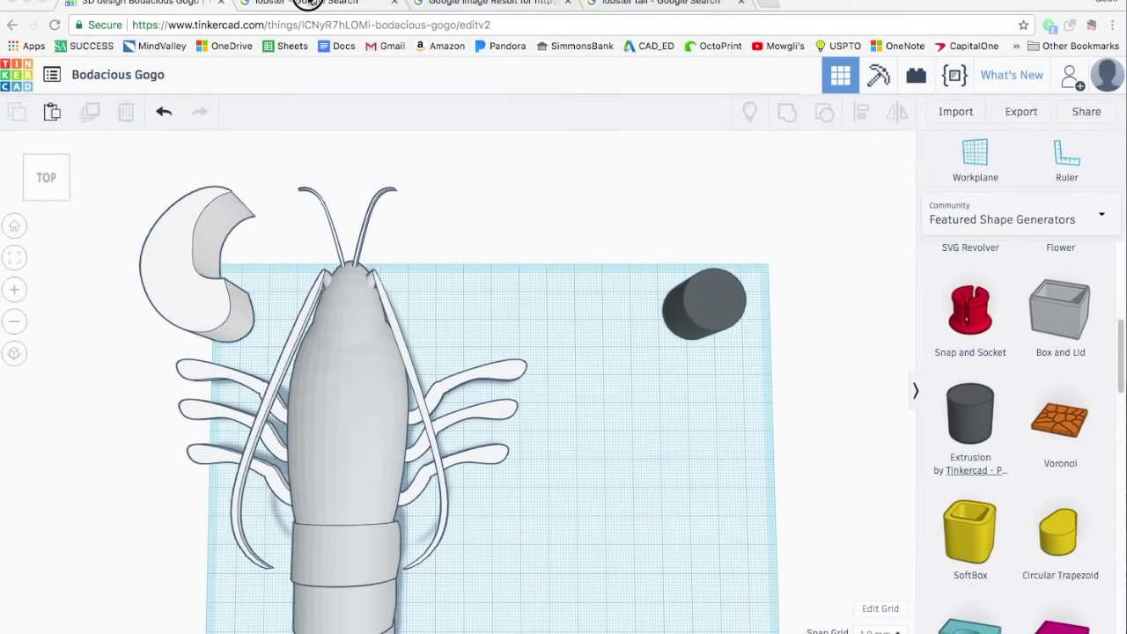
{"action": "left_click", "coordinate": [307, 1]}
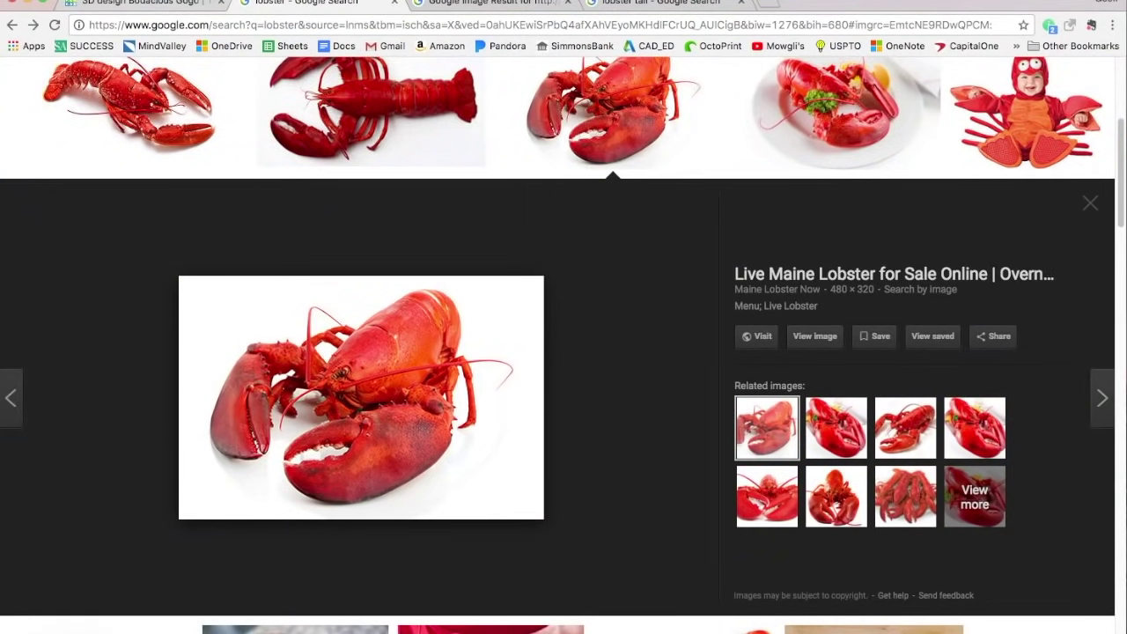
{"action": "left_click", "coordinate": [152, 2]}
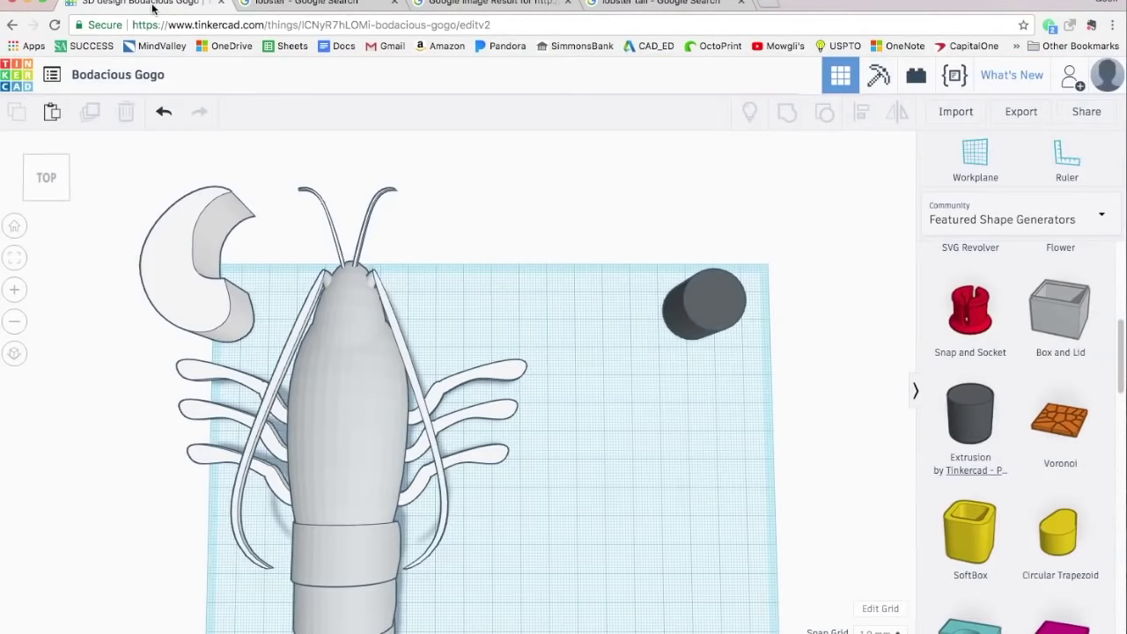
{"action": "left_click", "coordinate": [721, 289]}
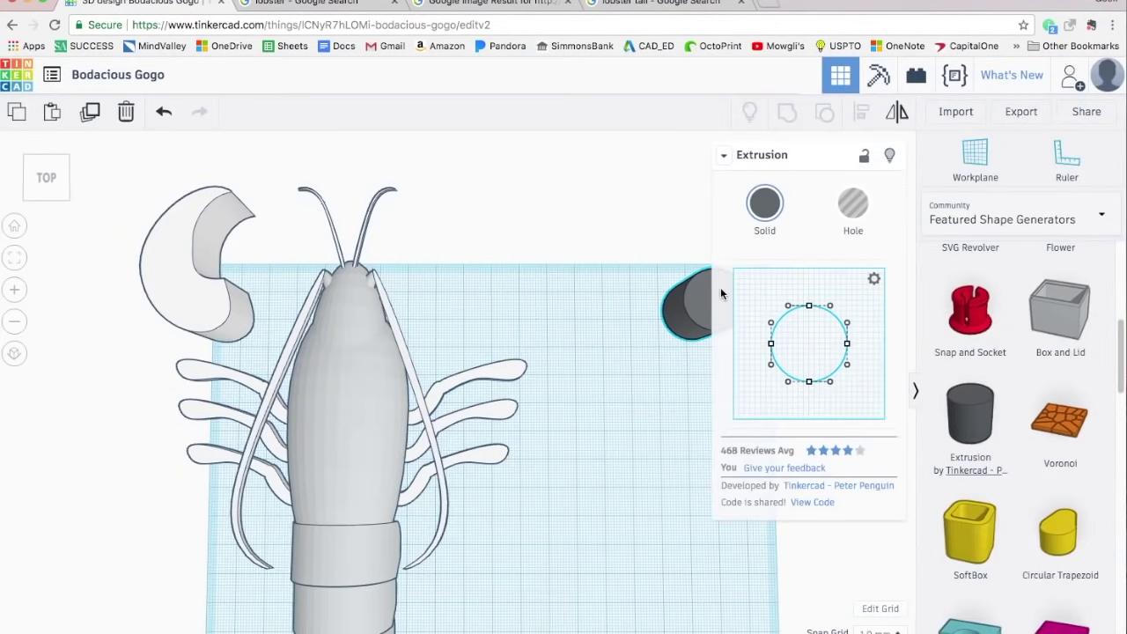
{"action": "left_click_drag", "start_coordinate": [699, 296], "coordinate": [602, 417]}
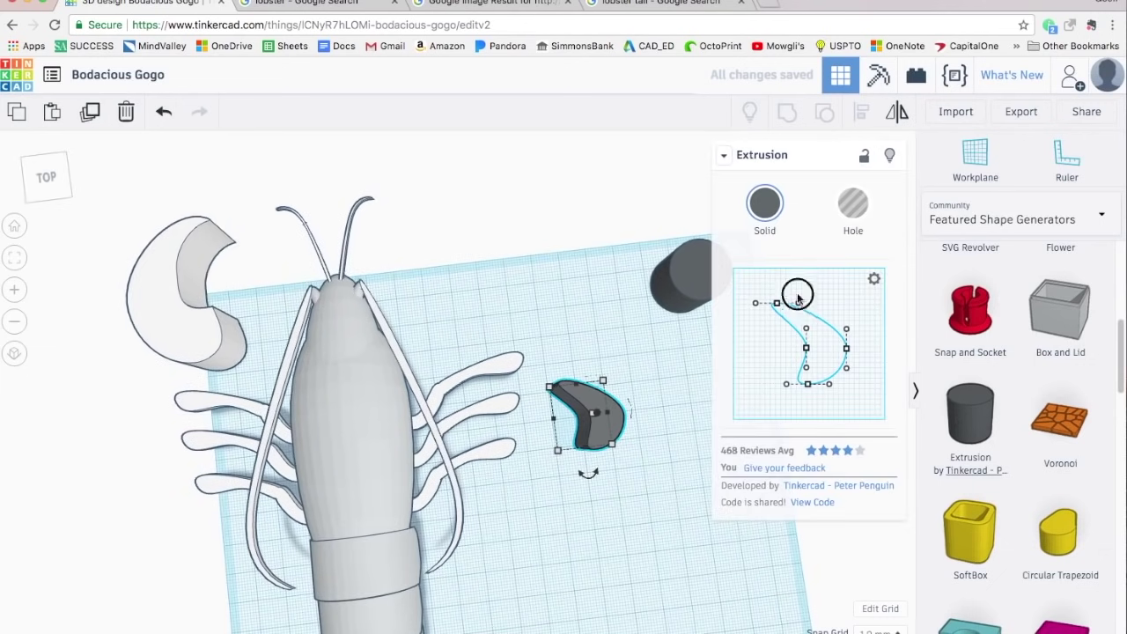
{"action": "left_click_drag", "start_coordinate": [797, 303], "coordinate": [782, 297]}
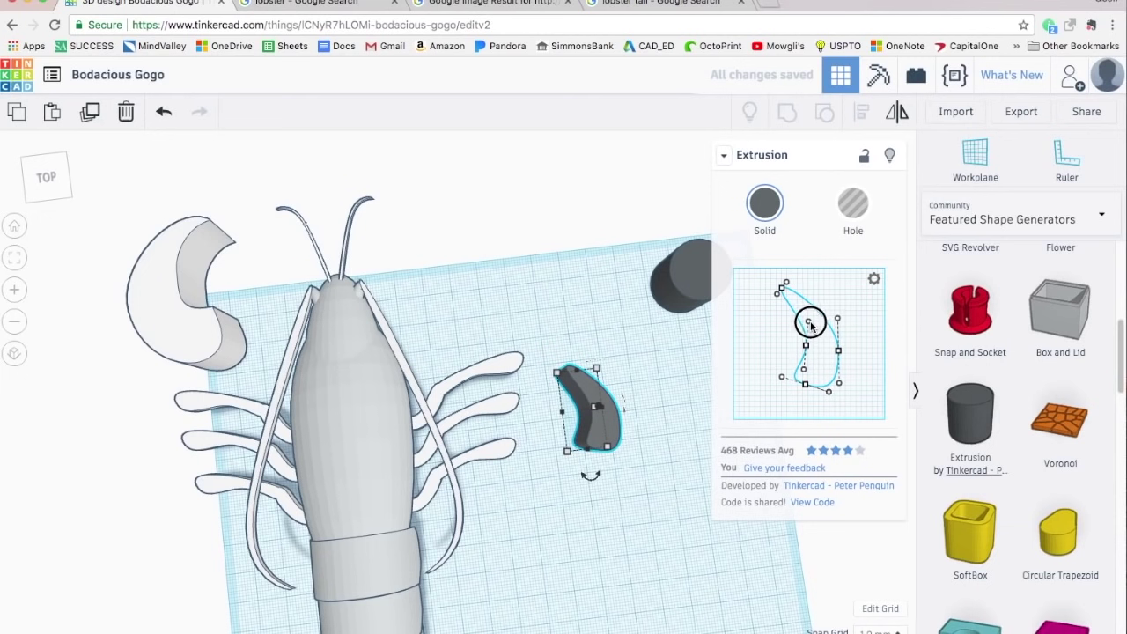
{"action": "left_click_drag", "start_coordinate": [810, 324], "coordinate": [815, 325]}
Step: Move the pincer finger beside the head, rotate it and fit it into the claw's notch
{"action": "left_click_drag", "start_coordinate": [593, 437], "coordinate": [259, 313]}
{"action": "right_click_drag", "start_coordinate": [502, 256], "coordinate": [587, 248]}
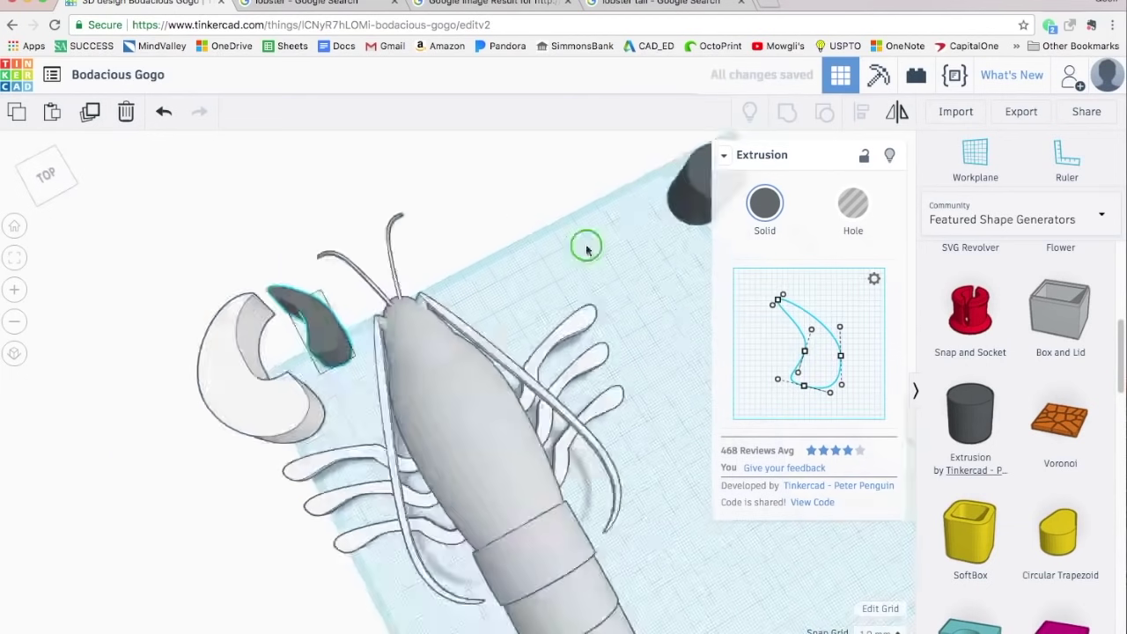
{"action": "middle_click_drag", "start_coordinate": [587, 248], "coordinate": [717, 256]}
{"action": "left_click", "coordinate": [423, 291]}
{"action": "middle_click_drag", "start_coordinate": [456, 341], "coordinate": [465, 399]}
{"action": "left_click", "coordinate": [465, 399]}
{"action": "left_click_drag", "start_coordinate": [476, 471], "coordinate": [551, 603]}
{"action": "left_click_drag", "start_coordinate": [458, 425], "coordinate": [433, 440]}
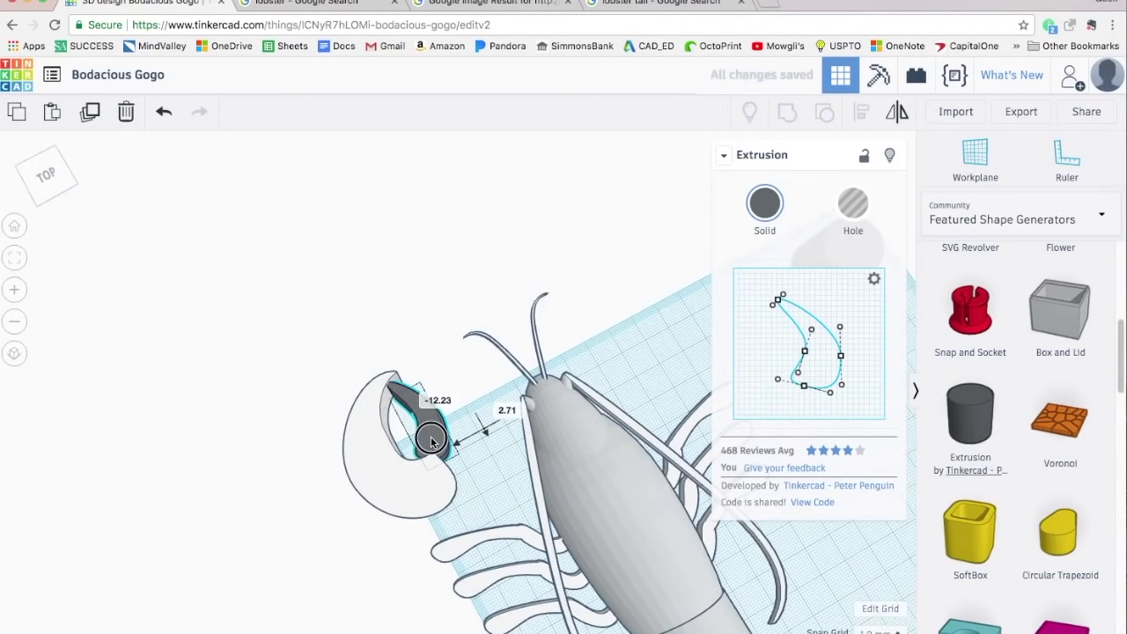
Step: Rotate the pincer finger by -13° and nudge it against the claw's inner edge
{"action": "right_click_drag", "start_coordinate": [466, 335], "coordinate": [667, 295]}
{"action": "middle_click_drag", "start_coordinate": [504, 449], "coordinate": [476, 338]}
{"action": "left_click_drag", "start_coordinate": [440, 278], "coordinate": [463, 131]}
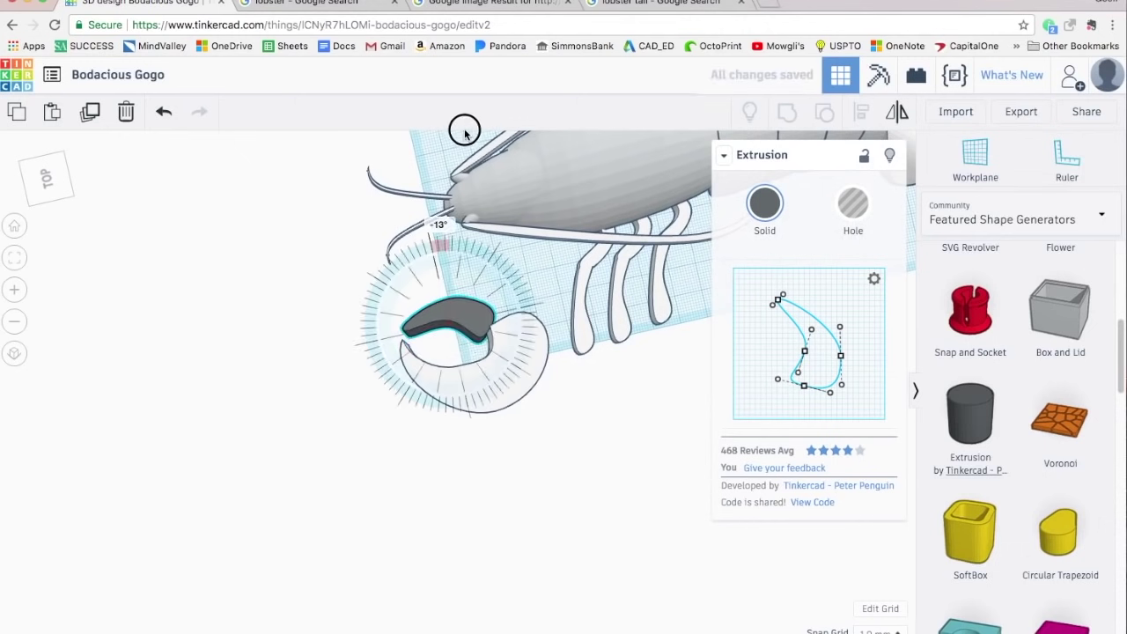
{"action": "left_click_drag", "start_coordinate": [473, 330], "coordinate": [481, 338]}
{"action": "right_click_drag", "start_coordinate": [363, 470], "coordinate": [346, 476]}
{"action": "left_click_drag", "start_coordinate": [487, 337], "coordinate": [481, 338]}
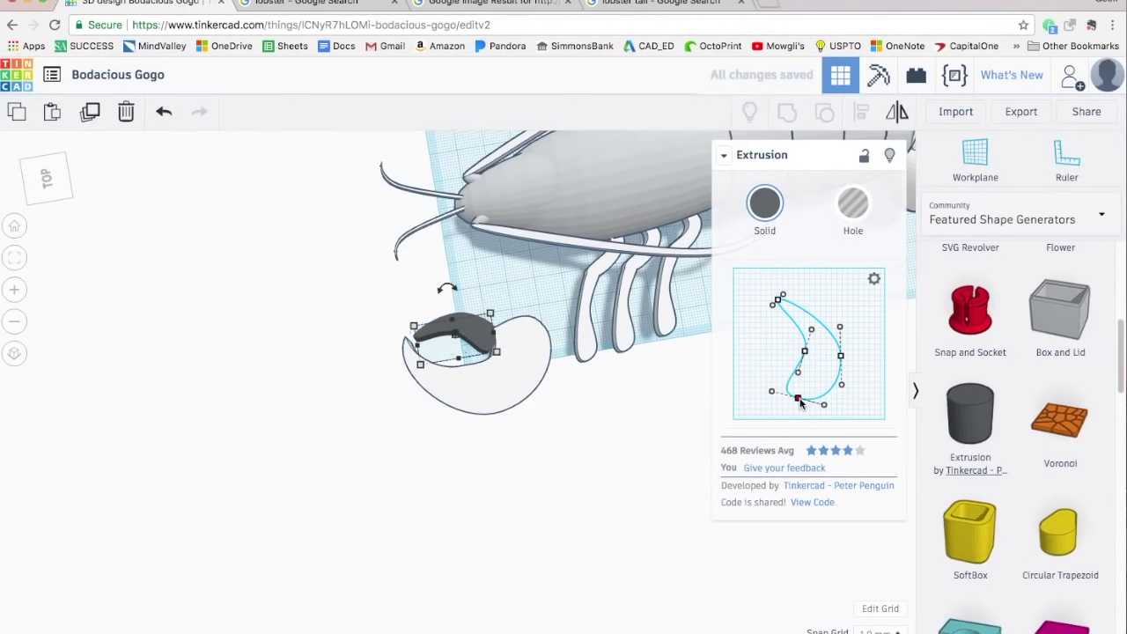
Step: Fine-tune the pincer finger by rotating it -4° and shifting it slightly within the claw opening
{"action": "left_click", "coordinate": [447, 456]}
{"action": "right_click_drag", "start_coordinate": [446, 455], "coordinate": [671, 467]}
{"action": "left_click", "coordinate": [507, 425]}
{"action": "left_click_drag", "start_coordinate": [532, 504], "coordinate": [570, 601]}
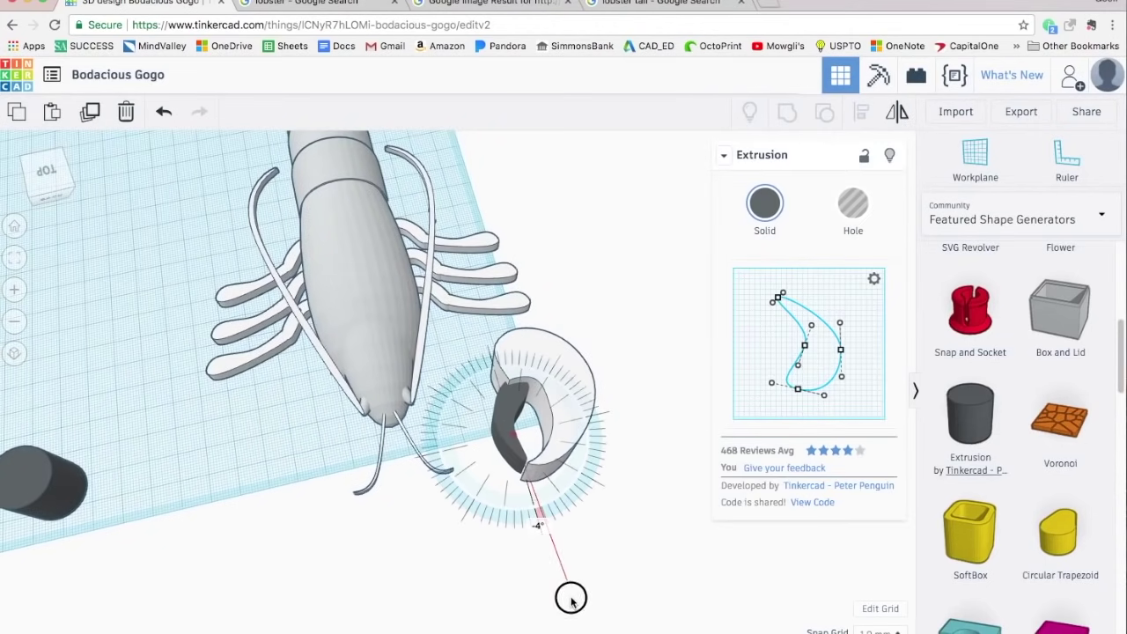
{"action": "left_click_drag", "start_coordinate": [508, 415], "coordinate": [511, 418]}
{"action": "left_click", "coordinate": [621, 511]}
{"action": "right_click_drag", "start_coordinate": [621, 512], "coordinate": [621, 394]}
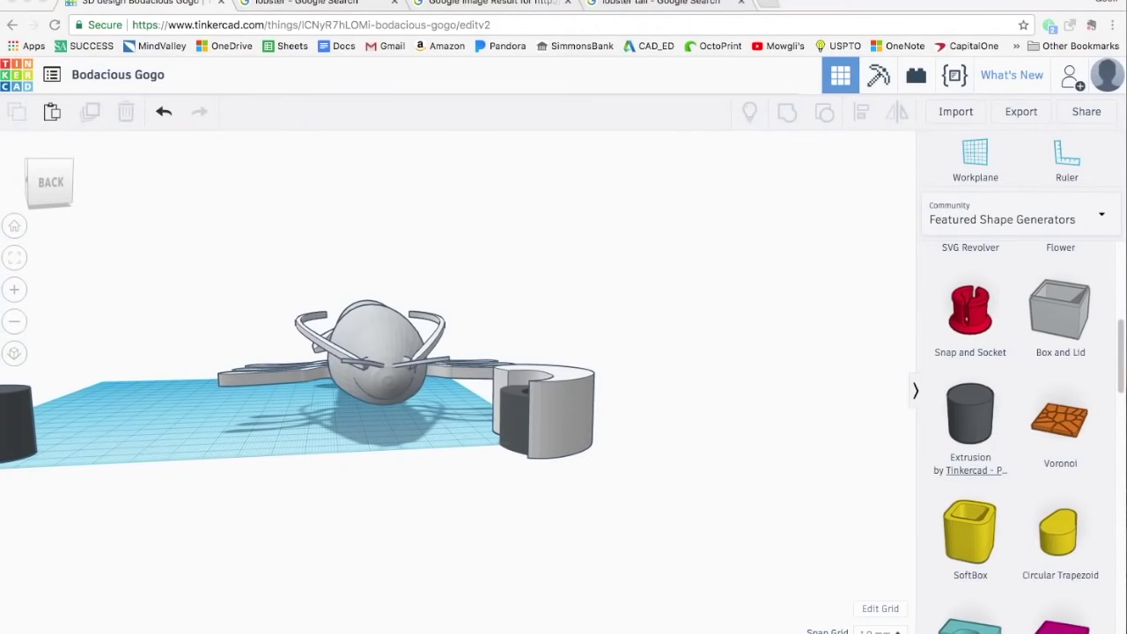
Step: Move the pincer finger out of the claw's notch toward the head, and check the claws in the lobster reference photo
{"action": "right_click_drag", "start_coordinate": [489, 379], "coordinate": [489, 483]}
{"action": "left_click", "coordinate": [516, 445]}
{"action": "left_click_drag", "start_coordinate": [516, 445], "coordinate": [470, 454]}
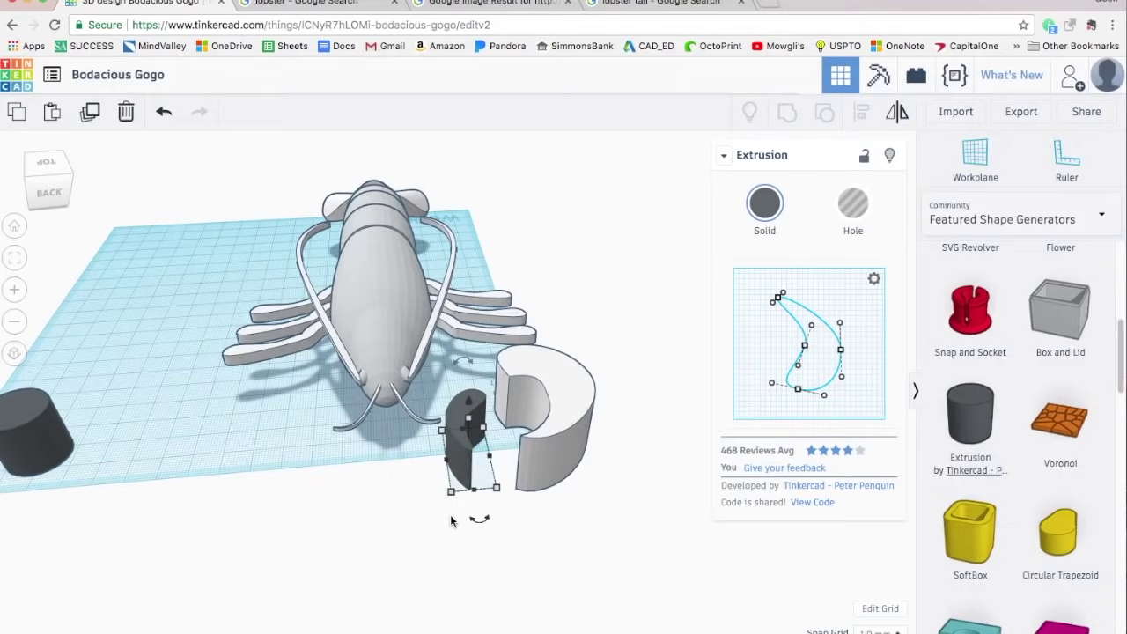
{"action": "left_click", "coordinate": [305, 3]}
{"action": "left_click", "coordinate": [170, 3]}
Step: Place a copy of the spare Extrusion cylinder in front of the lobster and reshape its profile into an arched crescent
{"action": "left_click", "coordinate": [42, 433]}
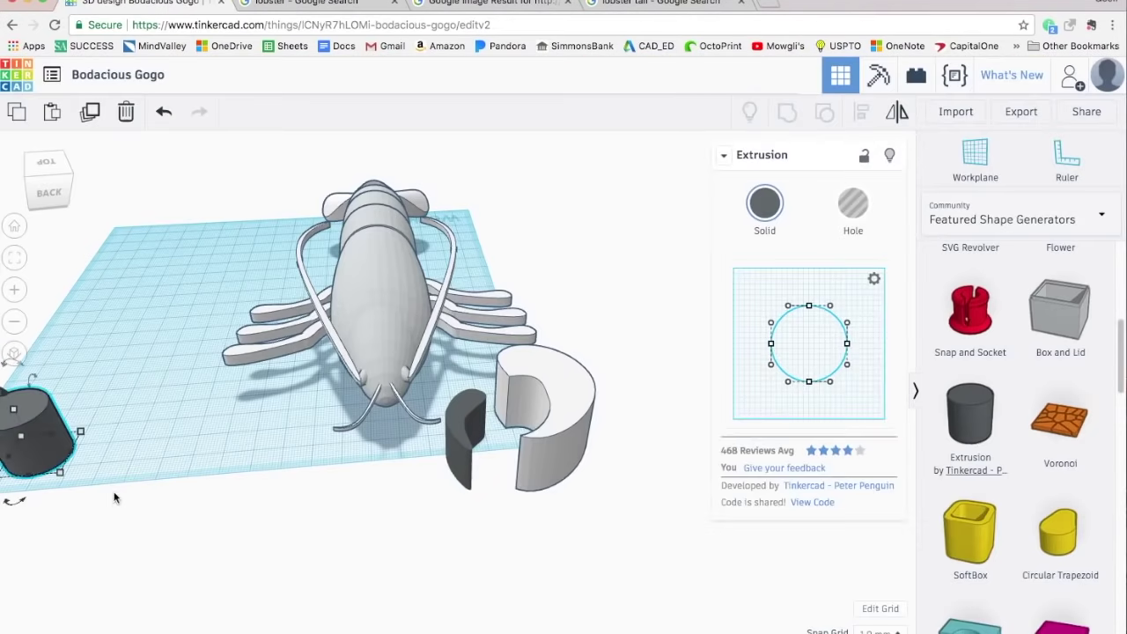
{"action": "left_click_drag", "start_coordinate": [53, 445], "coordinate": [362, 499], "text": "alt"}
{"action": "left_click_drag", "start_coordinate": [809, 380], "coordinate": [822, 337]}
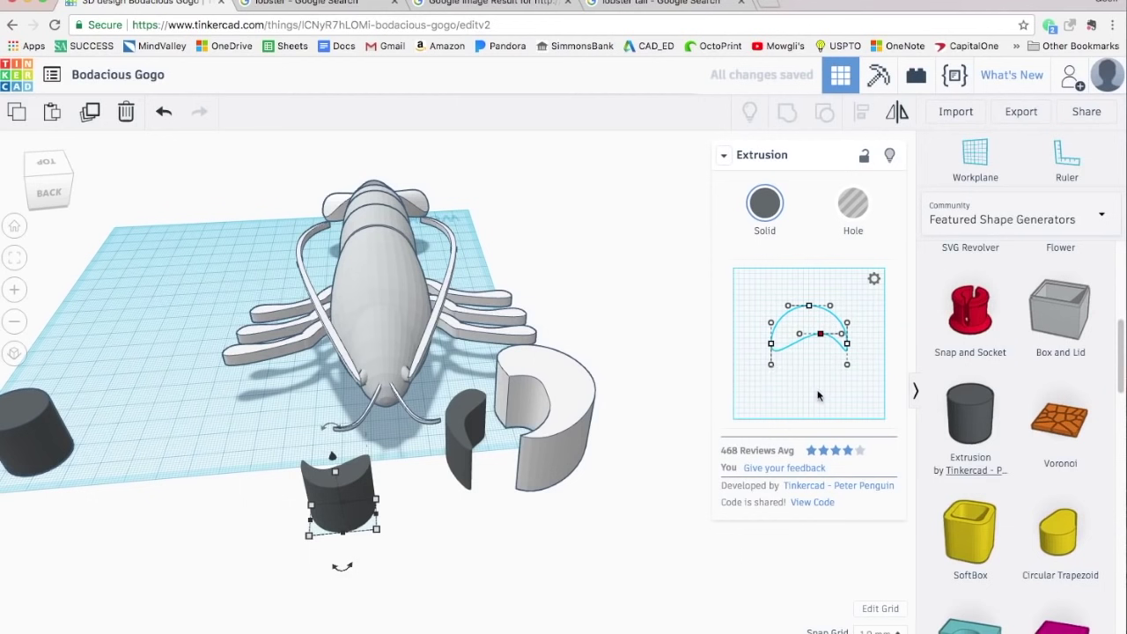
Step: Rotate the crescent Extrusion onto its side and move it in front of the claw
{"action": "right_click_drag", "start_coordinate": [411, 534], "coordinate": [289, 506]}
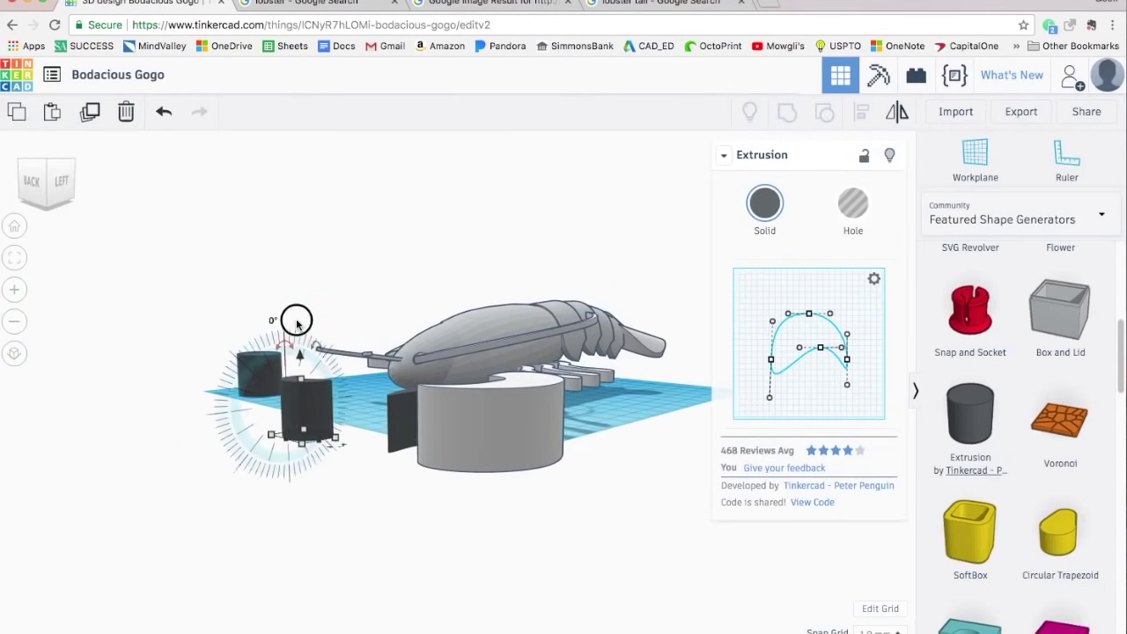
{"action": "left_click_drag", "start_coordinate": [297, 322], "coordinate": [324, 394]}
{"action": "right_click_drag", "start_coordinate": [361, 486], "coordinate": [469, 498]}
{"action": "right_click_drag", "start_coordinate": [390, 471], "coordinate": [402, 508]}
{"action": "left_click_drag", "start_coordinate": [324, 506], "coordinate": [570, 478]}
{"action": "right_click_drag", "start_coordinate": [642, 592], "coordinate": [605, 571]}
Step: Enlarge the crescent Extrusion with its arch facing up, and turn it into a hole
{"action": "left_click_drag", "start_coordinate": [575, 459], "coordinate": [618, 483]}
{"action": "key", "text": "super+z"}
{"action": "left_click_drag", "start_coordinate": [532, 401], "coordinate": [536, 382], "text": "shift"}
{"action": "right_click_drag", "start_coordinate": [593, 308], "coordinate": [590, 314]}
{"action": "right_click_drag", "start_coordinate": [620, 469], "coordinate": [626, 494]}
{"action": "left_click", "coordinate": [853, 204]}
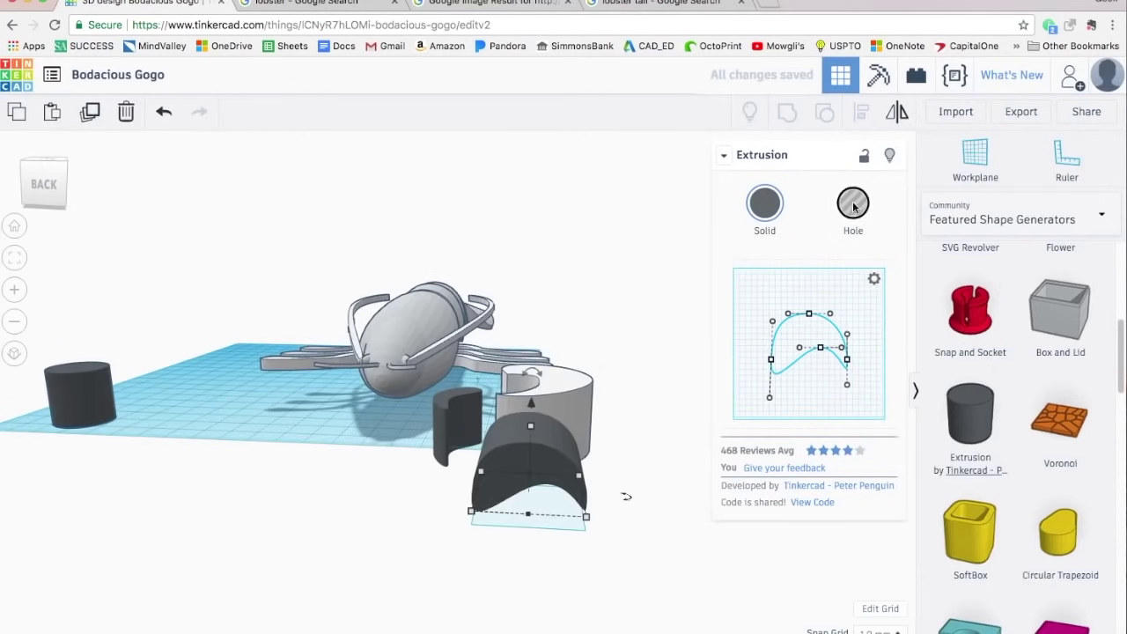
Step: Move the arched hole over the claw and scale it up to span the claw's full width
{"action": "right_click_drag", "start_coordinate": [623, 432], "coordinate": [617, 398]}
{"action": "left_click_drag", "start_coordinate": [536, 433], "coordinate": [538, 428]}
{"action": "key", "text": "super+z"}
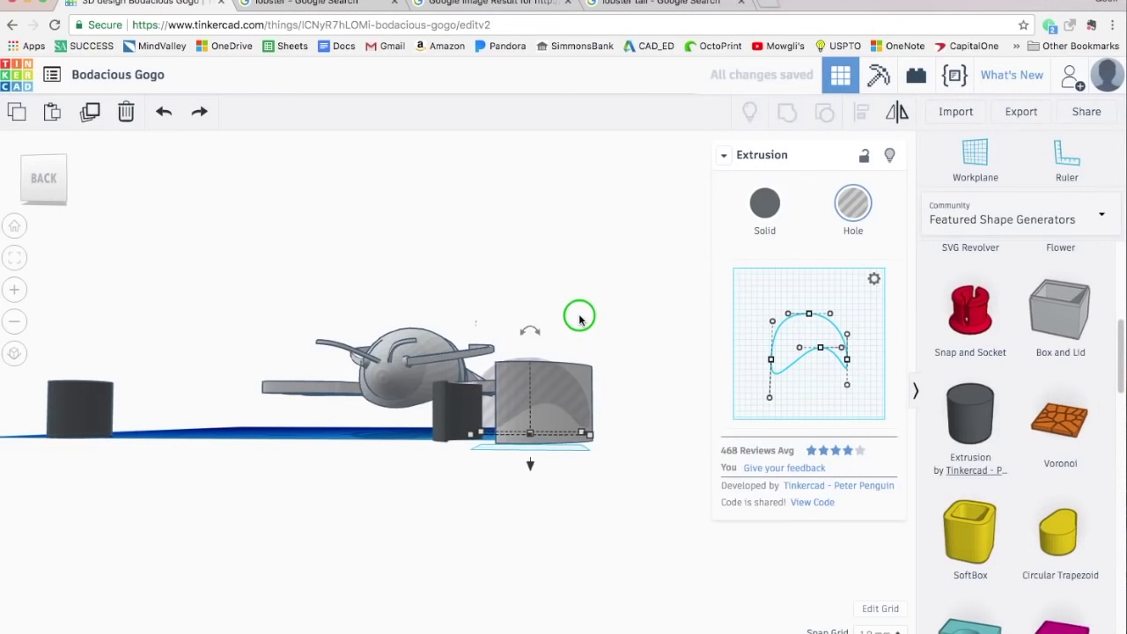
{"action": "right_click_drag", "start_coordinate": [580, 318], "coordinate": [576, 351]}
{"action": "left_click_drag", "start_coordinate": [541, 406], "coordinate": [556, 370]}
{"action": "left_click_drag", "start_coordinate": [582, 437], "coordinate": [598, 448], "text": "shift"}
{"action": "right_click_drag", "start_coordinate": [619, 534], "coordinate": [622, 500]}
{"action": "left_click_drag", "start_coordinate": [578, 345], "coordinate": [577, 353]}
{"action": "right_click_drag", "start_coordinate": [577, 387], "coordinate": [568, 471]}
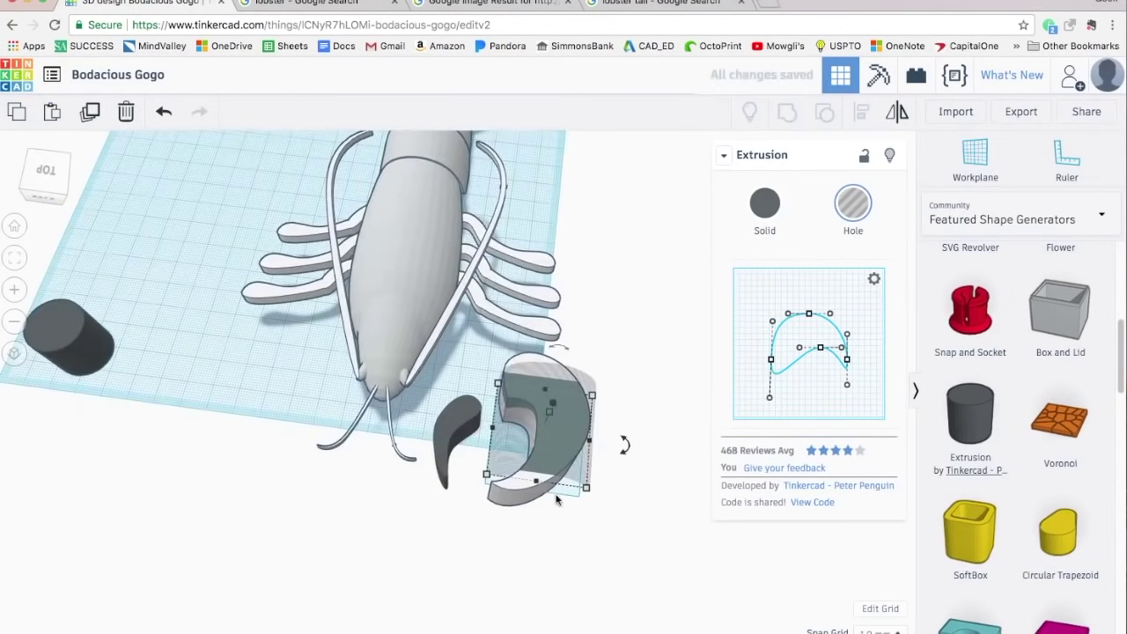
Step: Lengthen the arched hole past both ends of the claw and lower it around the claw's upper edge
{"action": "left_click_drag", "start_coordinate": [535, 495], "coordinate": [531, 539]}
{"action": "left_click_drag", "start_coordinate": [545, 389], "coordinate": [550, 368]}
{"action": "right_click_drag", "start_coordinate": [549, 368], "coordinate": [556, 327]}
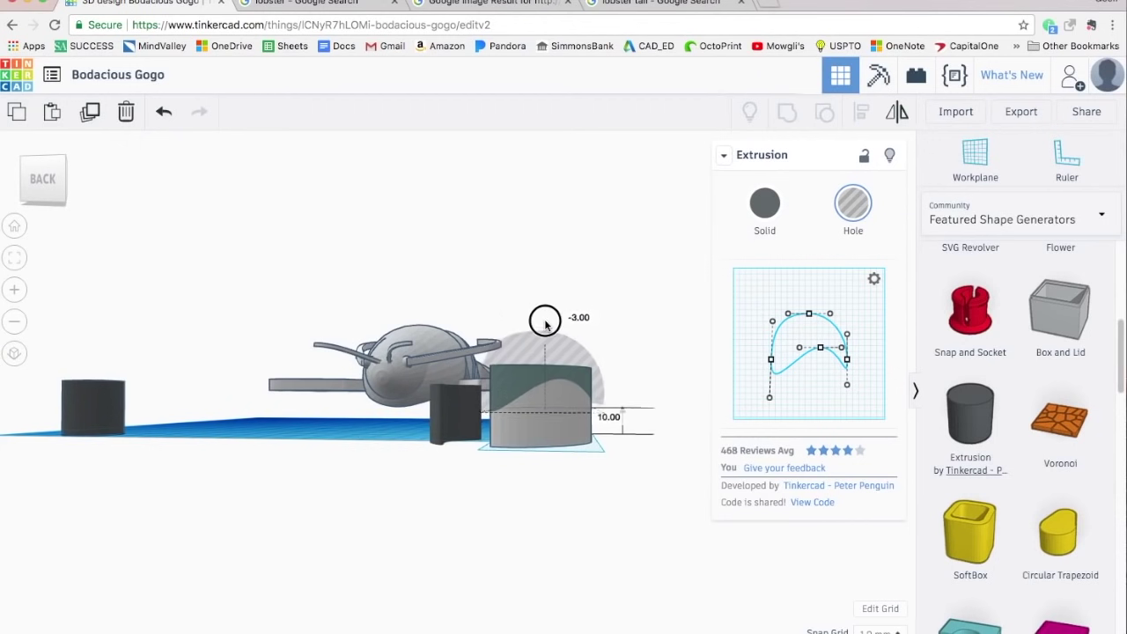
Step: Duplicate the arched hole, flip the copy upside down and place it around the claw's underside
{"action": "right_click_drag", "start_coordinate": [636, 352], "coordinate": [647, 387]}
{"action": "left_click_drag", "start_coordinate": [537, 435], "coordinate": [543, 482]}
{"action": "key", "text": "super+z"}
{"action": "key", "text": "super+z"}
{"action": "left_click", "coordinate": [547, 348]}
{"action": "mouse_move", "coordinate": [659, 277]}
{"action": "right_mouse_down"}
{"action": "mouse_move", "coordinate": [534, 478]}
{"action": "mouse_move", "coordinate": [539, 493]}
{"action": "mouse_move", "coordinate": [665, 319]}
{"action": "mouse_move", "coordinate": [649, 294]}
{"action": "mouse_move", "coordinate": [586, 352]}
{"action": "right_mouse_up"}
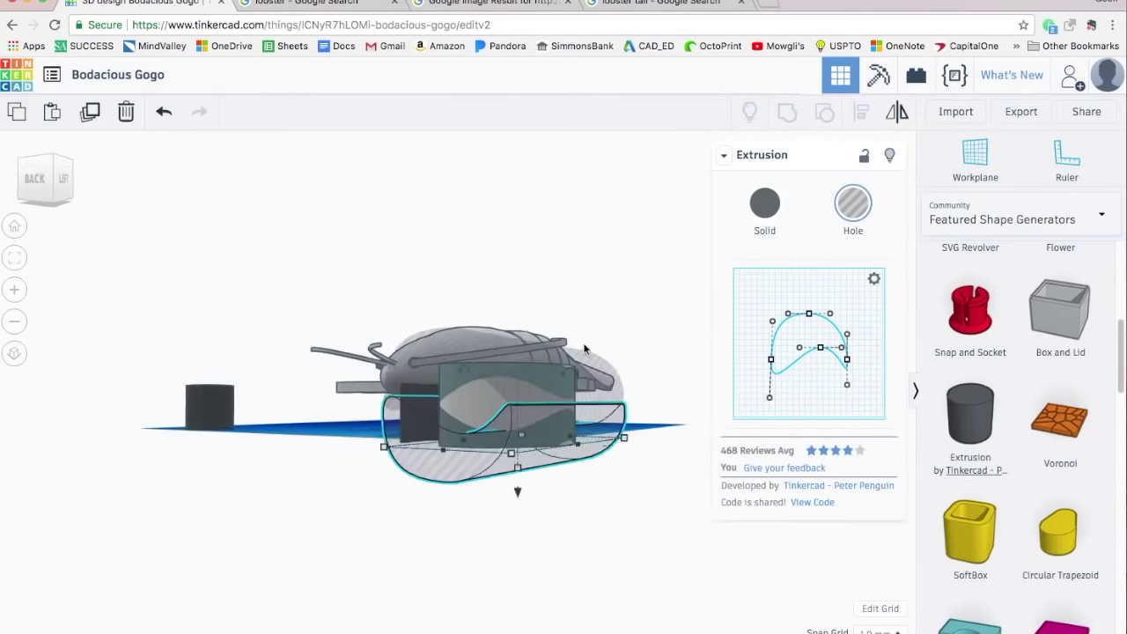
Step: Push out the crown point in both arched hole profiles to thicken them around the claw
{"action": "left_click_drag", "start_coordinate": [809, 313], "coordinate": [808, 304]}
{"action": "left_click", "coordinate": [494, 563]}
{"action": "right_click_drag", "start_coordinate": [494, 563], "coordinate": [453, 606]}
{"action": "left_click", "coordinate": [511, 488]}
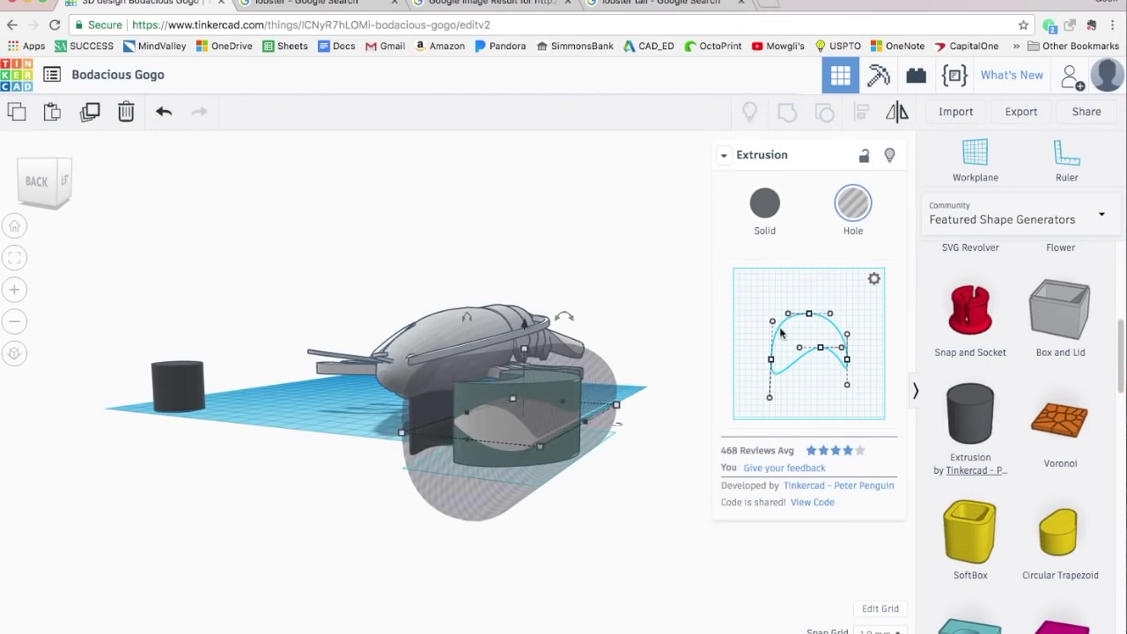
{"action": "left_click_drag", "start_coordinate": [809, 312], "coordinate": [810, 301]}
{"action": "left_click", "coordinate": [539, 570]}
{"action": "right_click_drag", "start_coordinate": [539, 570], "coordinate": [687, 591]}
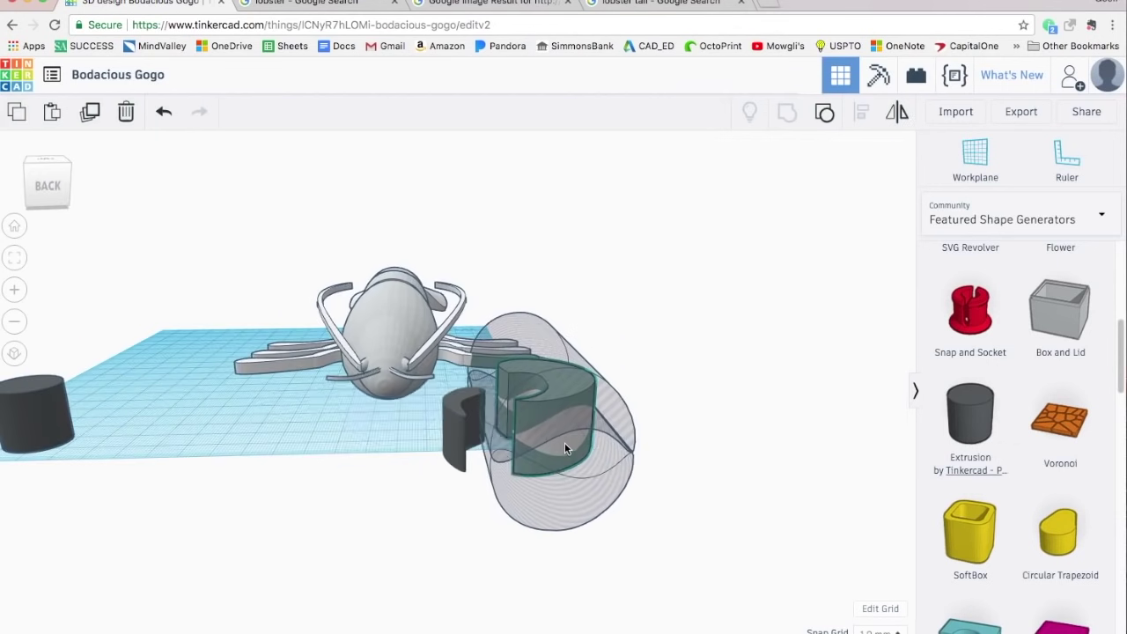
Step: Try grouping the claw with the arched holes to round it, inspect the shape and ungroup it
{"action": "left_click", "coordinate": [564, 444]}
{"action": "left_click", "coordinate": [580, 525], "text": "shift"}
{"action": "left_click", "coordinate": [787, 113]}
{"action": "left_click", "coordinate": [629, 412]}
{"action": "right_click_drag", "start_coordinate": [630, 412], "coordinate": [712, 398]}
{"action": "left_click", "coordinate": [568, 401]}
{"action": "left_click", "coordinate": [825, 112]}
{"action": "left_click", "coordinate": [708, 453]}
Step: Copy the two arched holes over to the pincer finger and move the finger inside them
{"action": "left_click", "coordinate": [568, 440]}
{"action": "left_click", "coordinate": [590, 510], "text": "shift"}
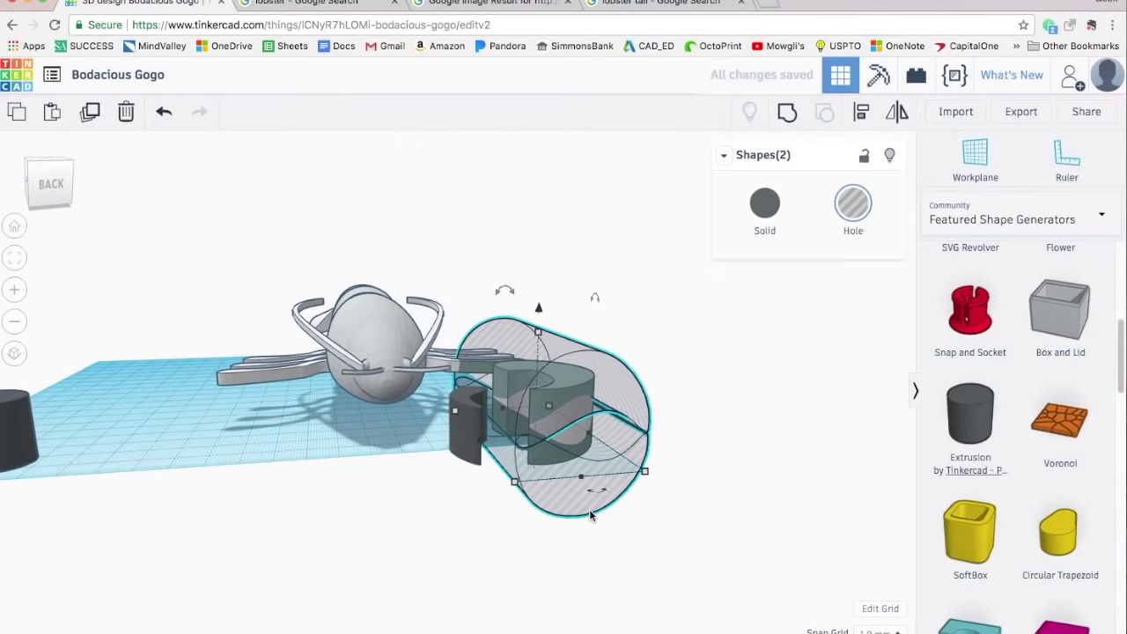
{"action": "right_click_drag", "start_coordinate": [597, 509], "coordinate": [647, 276]}
{"action": "left_click", "coordinate": [646, 276]}
{"action": "left_click", "coordinate": [468, 412]}
{"action": "right_click_drag", "start_coordinate": [541, 581], "coordinate": [534, 607]}
{"action": "left_click_drag", "start_coordinate": [467, 422], "coordinate": [434, 426]}
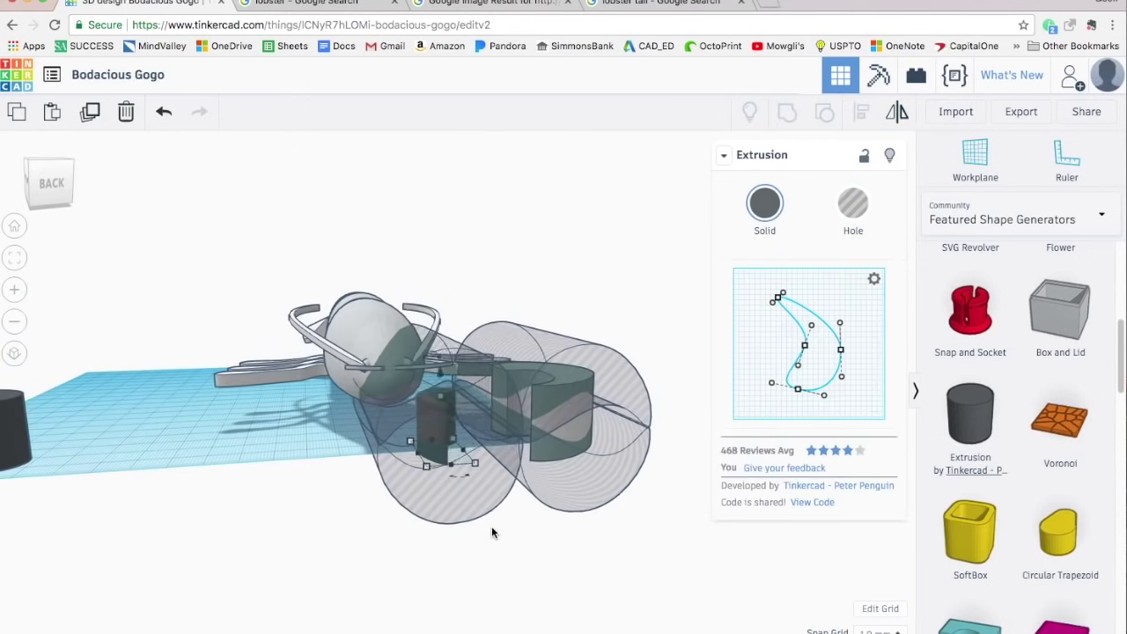
Step: Lower the upper arched hole around the pincer finger to tighten the cut
{"action": "right_click_drag", "start_coordinate": [493, 529], "coordinate": [453, 456]}
{"action": "left_click", "coordinate": [444, 332]}
{"action": "left_click_drag", "start_coordinate": [420, 309], "coordinate": [432, 328]}
{"action": "right_click_drag", "start_coordinate": [433, 330], "coordinate": [458, 340]}
{"action": "scroll", "coordinate": [458, 339], "scroll_direction": "up", "scroll_amount": 4}
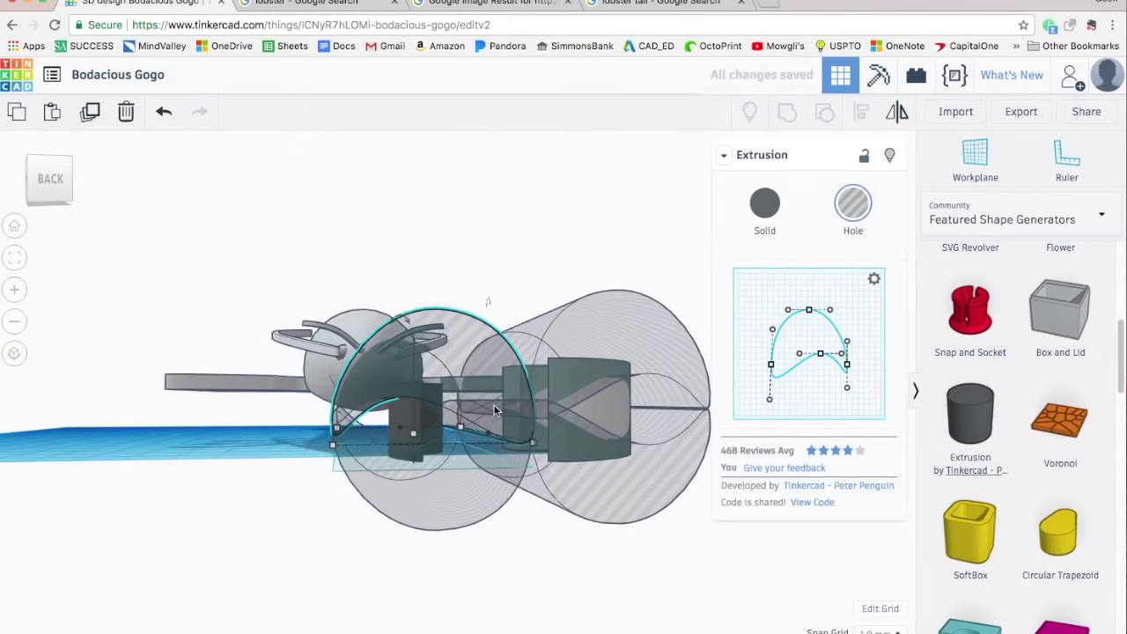
Step: Group the pincer finger with its two arched holes to cut its top and underside into curves
{"action": "left_click", "coordinate": [423, 537]}
{"action": "right_click_drag", "start_coordinate": [403, 546], "coordinate": [194, 575]}
{"action": "left_click", "coordinate": [387, 433]}
{"action": "left_click", "coordinate": [437, 565], "text": "shift"}
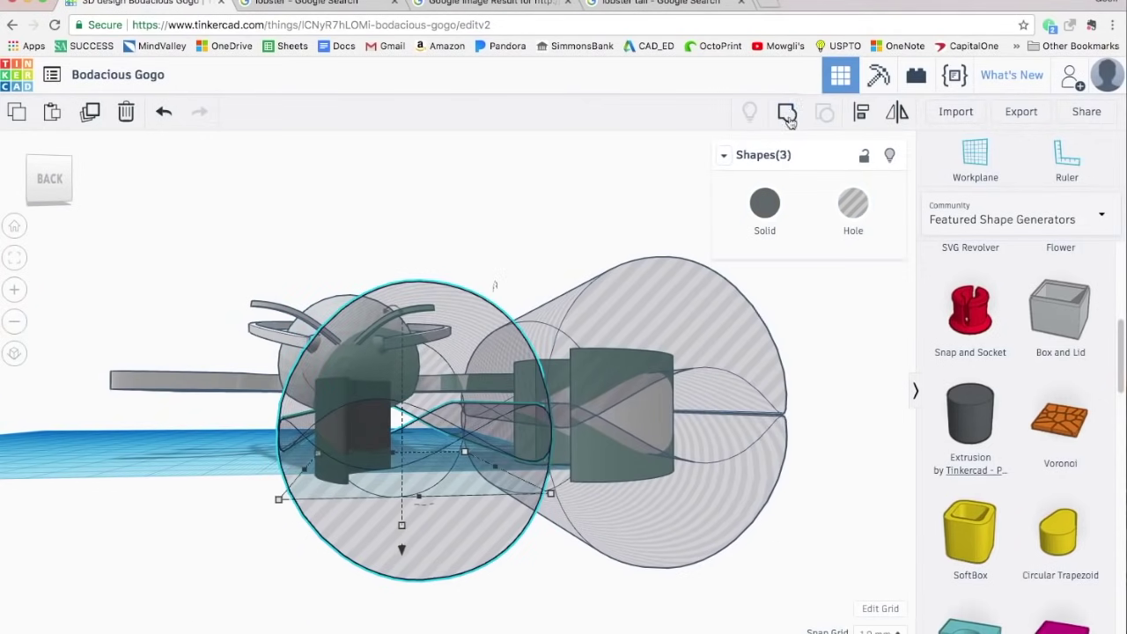
{"action": "left_click", "coordinate": [788, 116]}
{"action": "right_click_drag", "start_coordinate": [510, 192], "coordinate": [734, 409]}
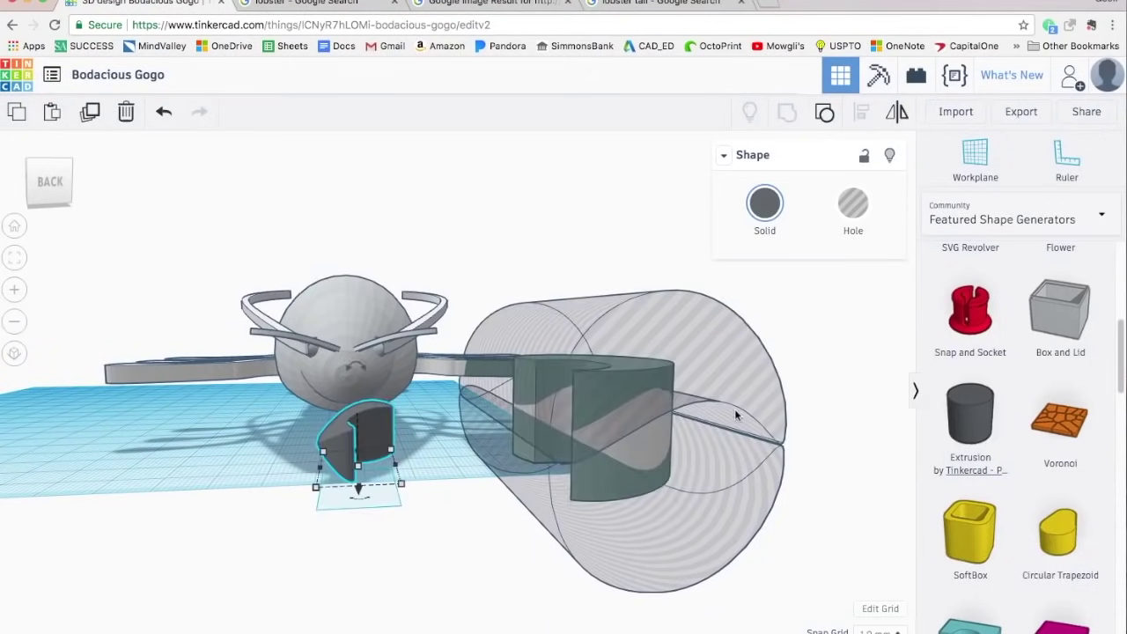
Step: Group the large claw with its surrounding arched holes to round off its top and underside
{"action": "left_click", "coordinate": [642, 577]}
{"action": "left_click", "coordinate": [788, 115]}
{"action": "right_click_drag", "start_coordinate": [648, 269], "coordinate": [643, 378]}
Step: Shift the rounded pincer finger sideways until it sits in the claw's notch
{"action": "left_click", "coordinate": [354, 457]}
{"action": "key", "text": "Right"}
{"action": "key", "text": "Right"}
{"action": "key", "text": "Right"}
{"action": "key", "text": "Right"}
{"action": "key", "text": "Right"}
{"action": "key", "text": "Right"}
{"action": "key", "text": "Right"}
{"action": "key", "text": "Right"}
{"action": "key", "text": "Right"}
{"action": "key", "text": "Right"}
{"action": "key", "text": "Right"}
{"action": "key", "text": "Right"}
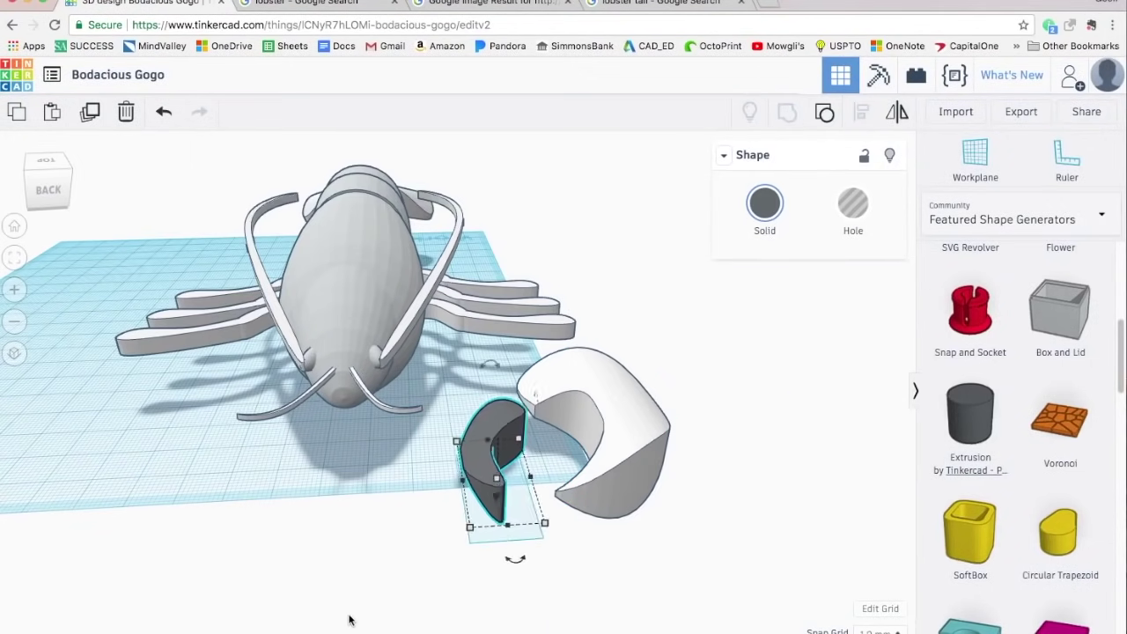
{"action": "right_click_drag", "start_coordinate": [491, 617], "coordinate": [364, 468]}
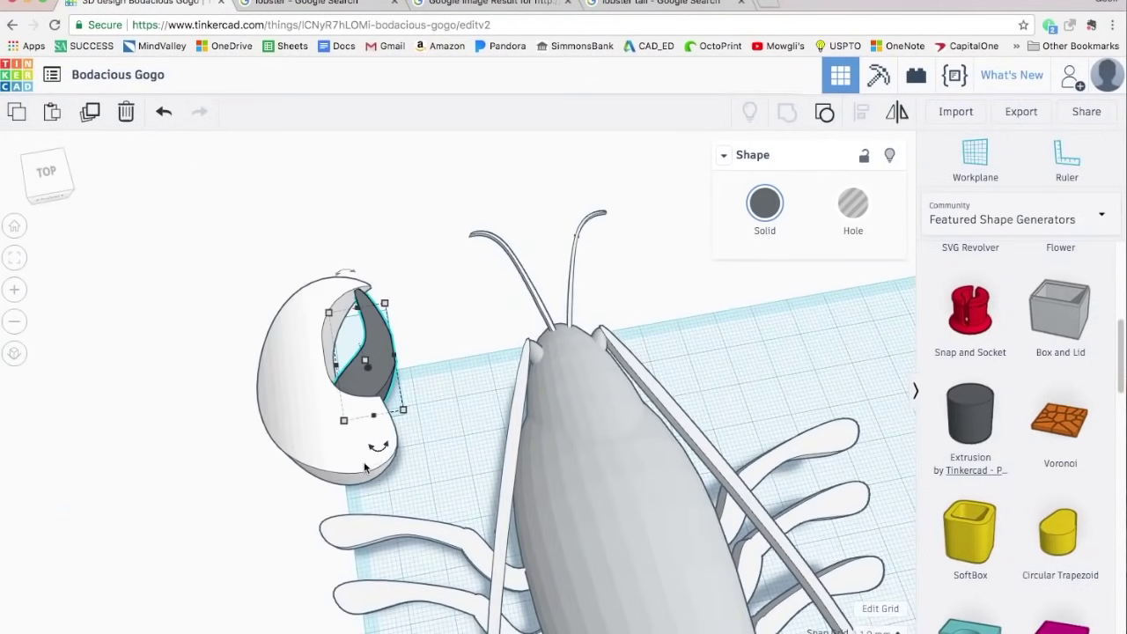
Step: Inspect the stray sliver beside the claw and ungroup the claw from its arched holes
{"action": "right_click_drag", "start_coordinate": [417, 343], "coordinate": [578, 554]}
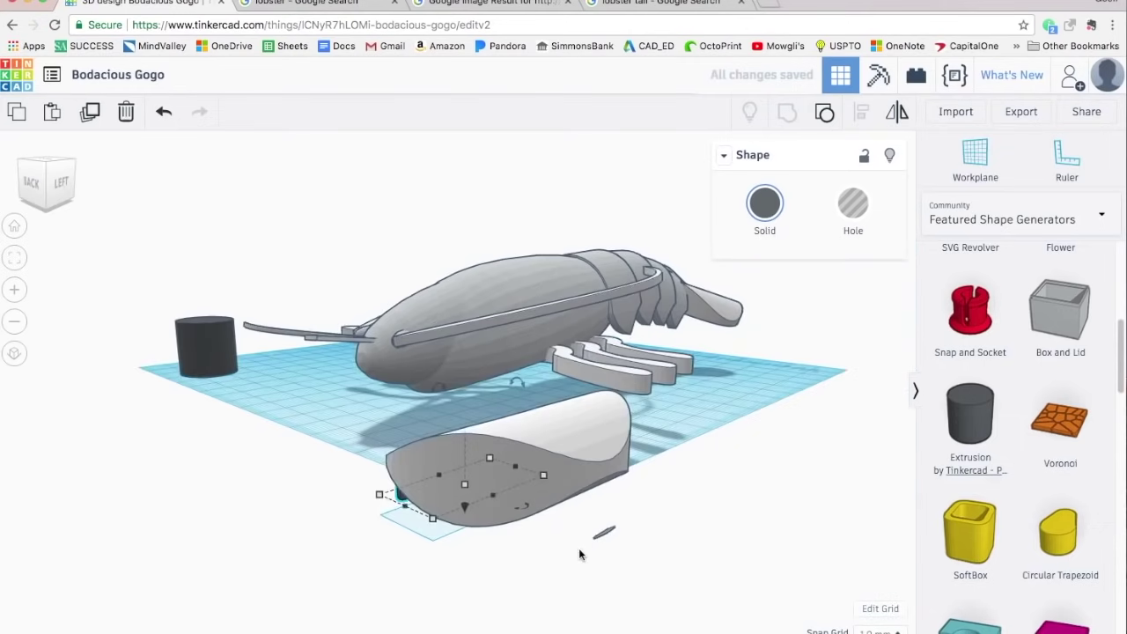
{"action": "left_click", "coordinate": [604, 535]}
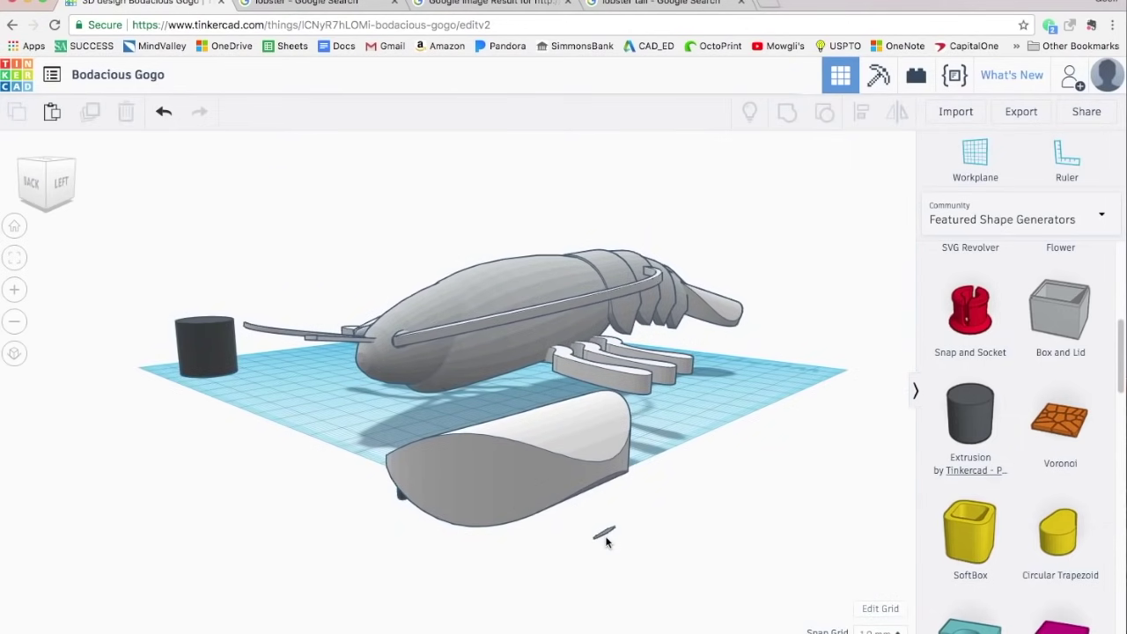
{"action": "left_click", "coordinate": [602, 447]}
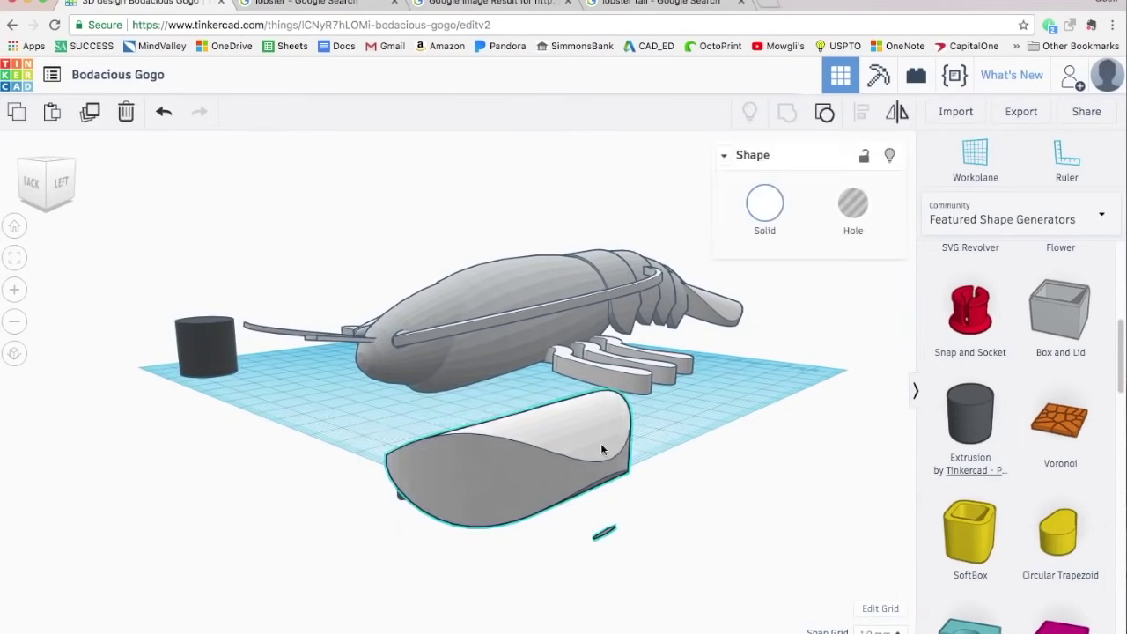
{"action": "right_click_drag", "start_coordinate": [709, 616], "coordinate": [744, 608]}
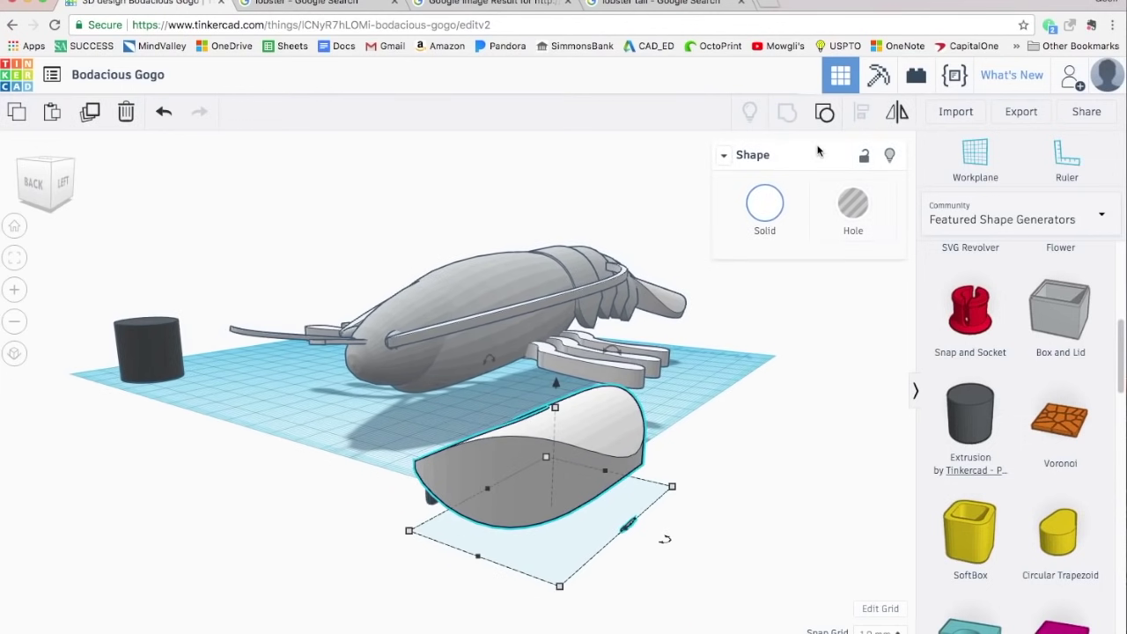
{"action": "left_click", "coordinate": [823, 114]}
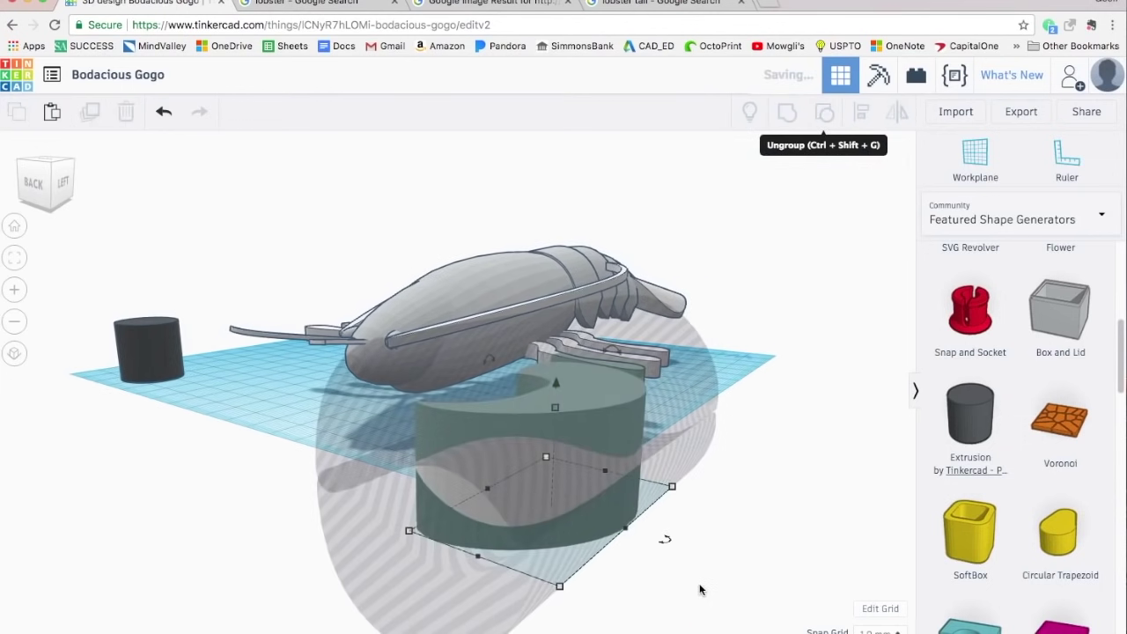
Step: Select the large claw with its surrounding arched holes and group them again to round off the claw
{"action": "middle_click_drag", "start_coordinate": [699, 583], "coordinate": [699, 483]}
{"action": "left_click", "coordinate": [518, 449]}
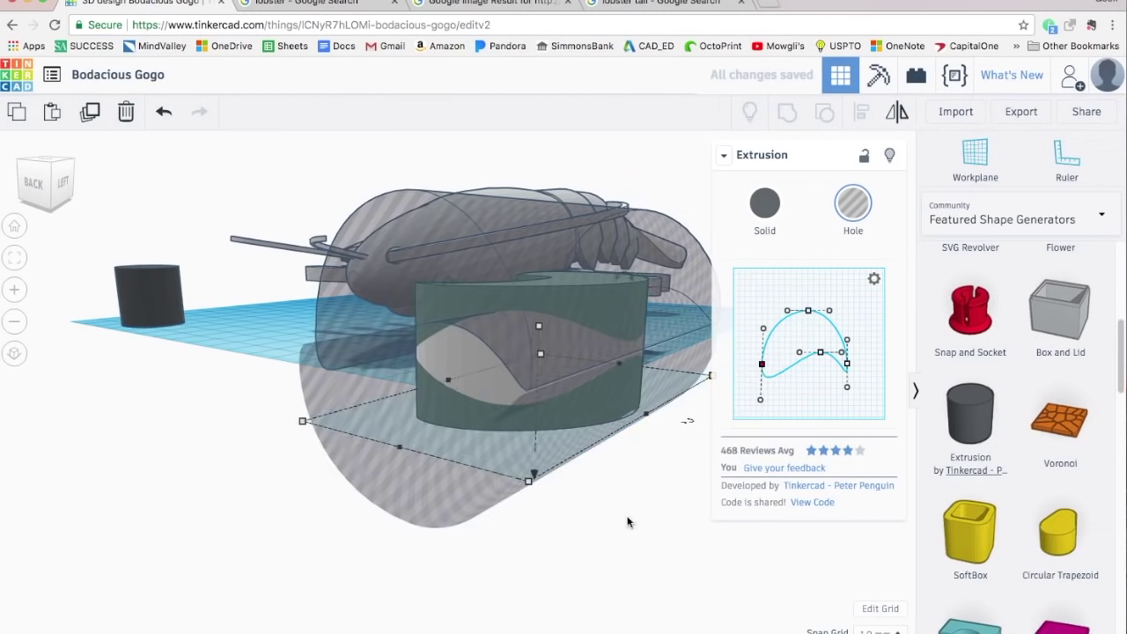
{"action": "right_click_drag", "start_coordinate": [631, 523], "coordinate": [564, 568]}
{"action": "left_click", "coordinate": [610, 361], "text": "shift"}
{"action": "left_click", "coordinate": [670, 264], "text": "shift"}
{"action": "left_click", "coordinate": [788, 111]}
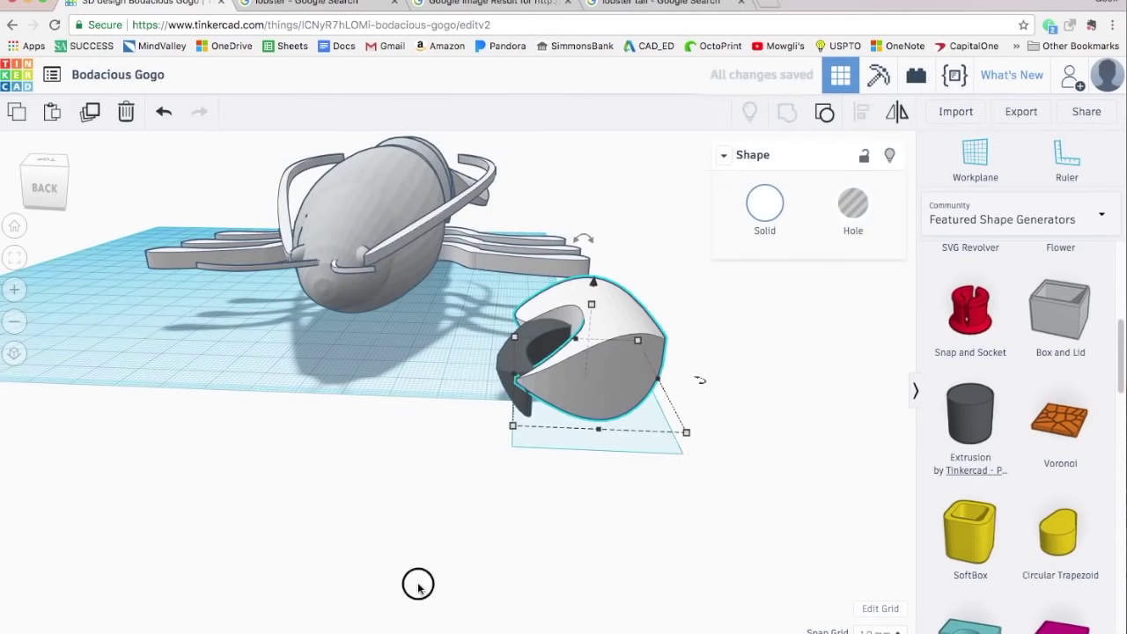
{"action": "right_click_drag", "start_coordinate": [418, 584], "coordinate": [415, 403]}
Step: Check the lobster reference photo, then rotate the claw and pincer finger together so their tips angle toward the head
{"action": "left_click", "coordinate": [348, 4]}
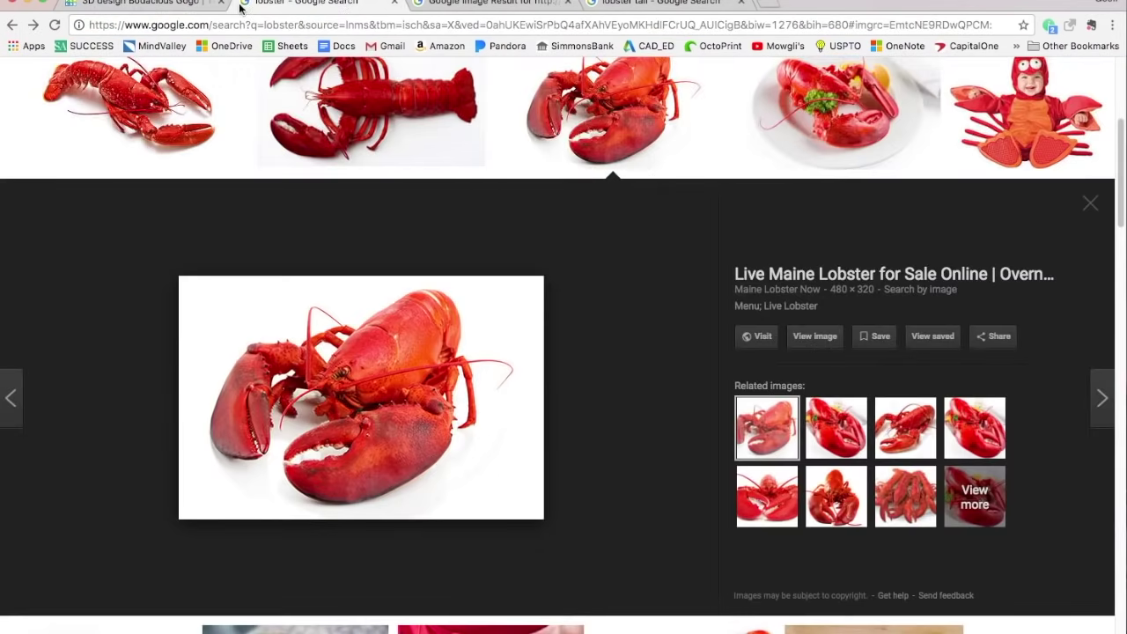
{"action": "left_click", "coordinate": [137, 3]}
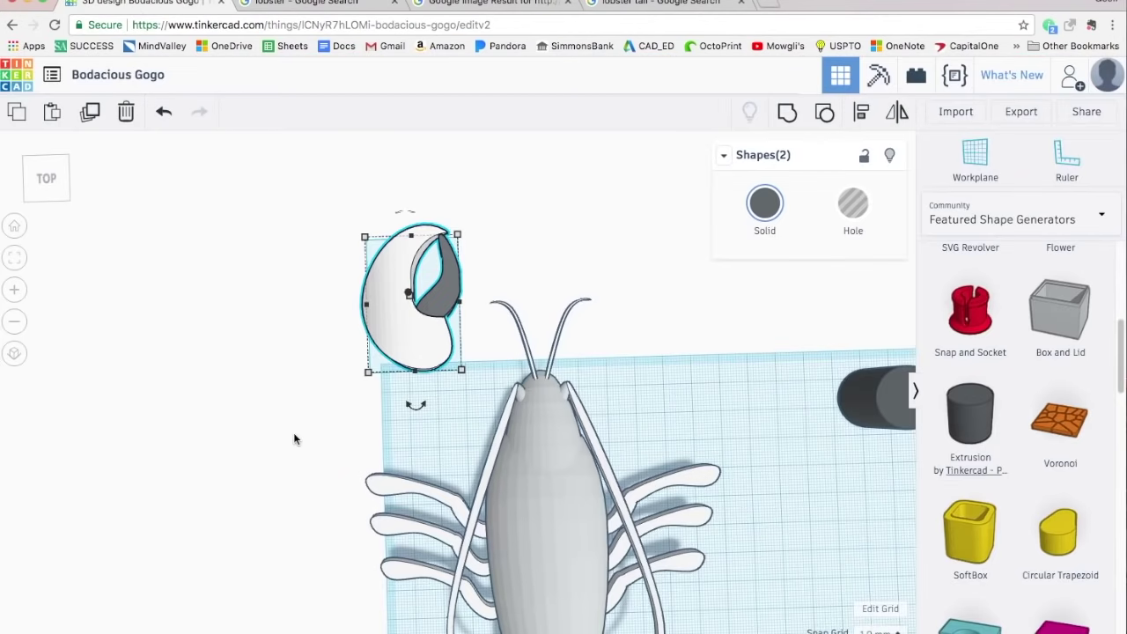
{"action": "left_click_drag", "start_coordinate": [420, 408], "coordinate": [335, 415]}
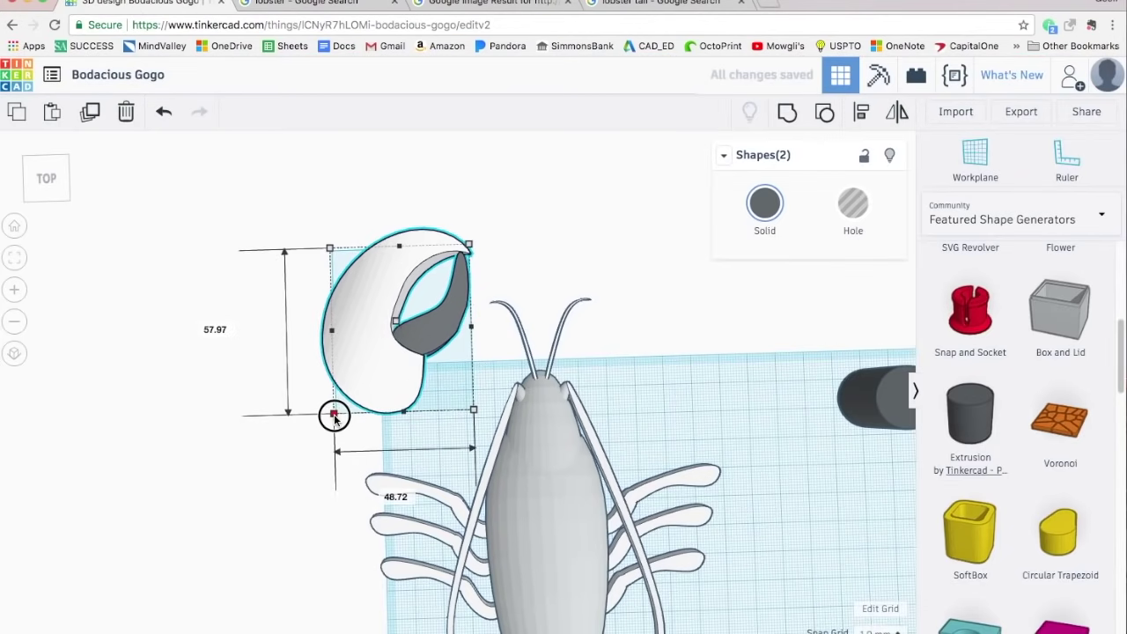
{"action": "left_click", "coordinate": [286, 511]}
Step: Group the large claw and its pincer finger into a single shape
{"action": "right_click_drag", "start_coordinate": [286, 511], "coordinate": [640, 511]}
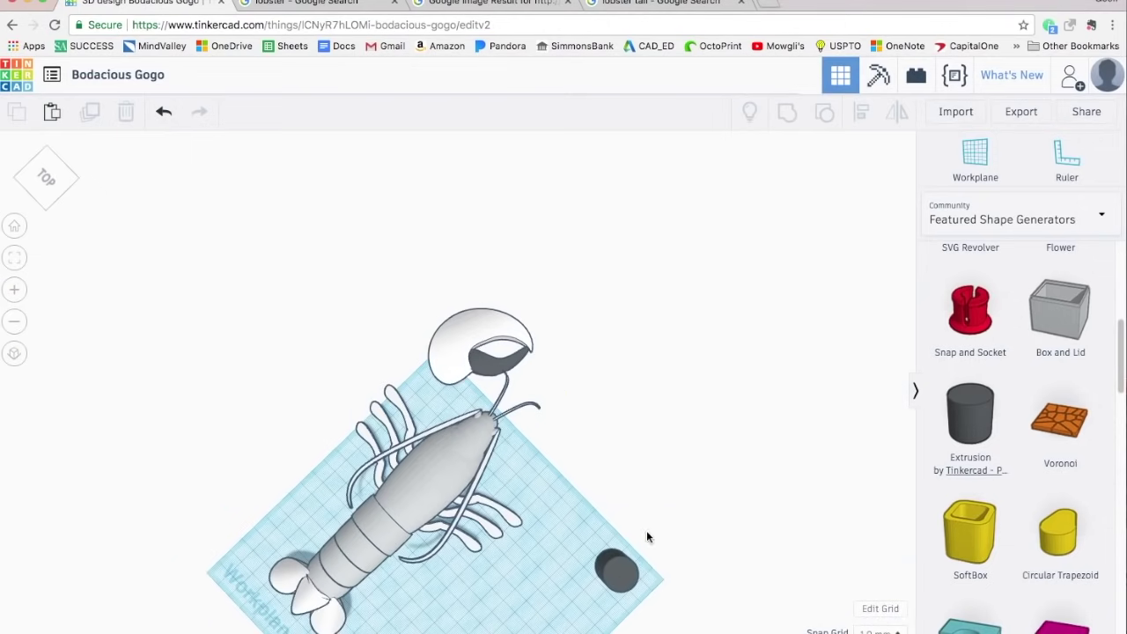
{"action": "middle_click_drag", "start_coordinate": [585, 509], "coordinate": [585, 373]}
{"action": "right_click_drag", "start_coordinate": [584, 372], "coordinate": [619, 378]}
{"action": "left_click", "coordinate": [620, 379]}
{"action": "left_click", "coordinate": [391, 227]}
{"action": "left_click", "coordinate": [431, 232], "text": "shift"}
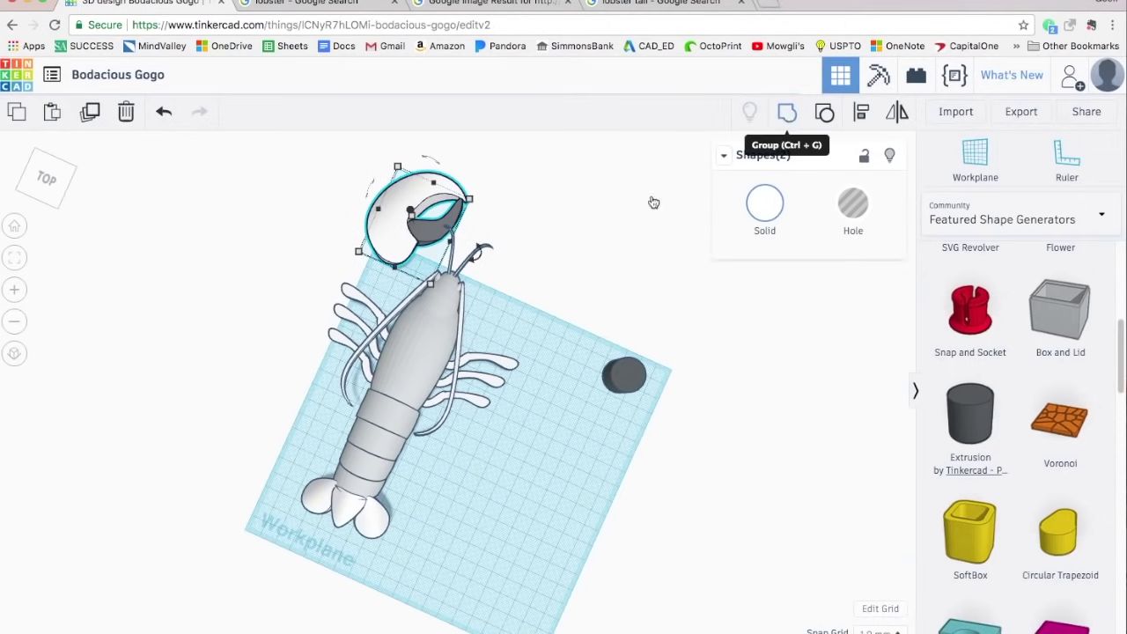
Step: Duplicate the grouped claw and mirror the copy across the lobster's width
{"action": "key", "text": "ctrl+d"}
{"action": "left_click", "coordinate": [898, 112]}
{"action": "left_click", "coordinate": [384, 291]}
Step: Move the mirrored claw sideways to the opposite side of the lobster's head
{"action": "key", "text": "Right"}
{"action": "key", "text": "Right"}
{"action": "key", "text": "Right"}
{"action": "key", "text": "Right"}
{"action": "key", "text": "Right"}
{"action": "key", "text": "Right"}
{"action": "key", "text": "Right"}
{"action": "key", "text": "Right"}
{"action": "key", "text": "Right"}
{"action": "key", "text": "Right"}
{"action": "key", "text": "Right"}
{"action": "key", "text": "Right"}
{"action": "key", "text": "Right"}
{"action": "key", "text": "Right"}
{"action": "key", "text": "Right"}
{"action": "key", "text": "Right"}
{"action": "key", "text": "Right"}
{"action": "key", "text": "Right"}
{"action": "key", "text": "Right"}
{"action": "key", "text": "Right"}
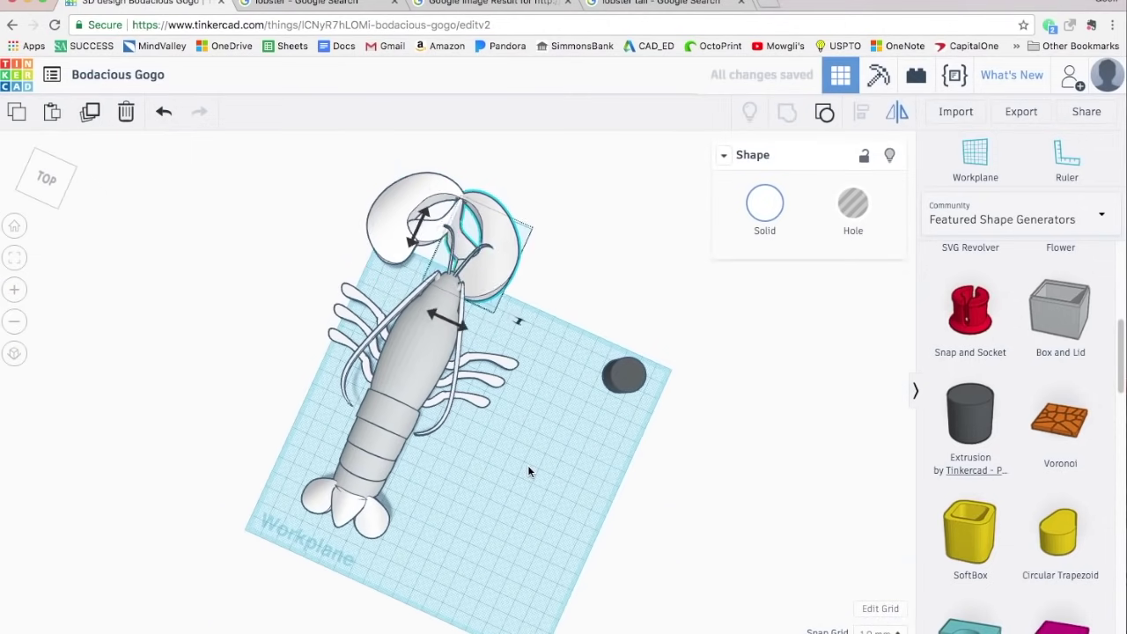
{"action": "key", "text": "Right"}
{"action": "key", "text": "Right"}
{"action": "key", "text": "Right"}
{"action": "key", "text": "Right"}
{"action": "key", "text": "Right"}
{"action": "key", "text": "Right"}
{"action": "key", "text": "Right"}
{"action": "key", "text": "Right"}
{"action": "key", "text": "Right"}
{"action": "key", "text": "Right"}
{"action": "key", "text": "Right"}
{"action": "key", "text": "Right"}
{"action": "key", "text": "Right"}
{"action": "key", "text": "Right"}
{"action": "key", "text": "Right"}
{"action": "key", "text": "Right"}
{"action": "key", "text": "Right"}
{"action": "key", "text": "Right"}
{"action": "key", "text": "Right"}
{"action": "key", "text": "Right"}
{"action": "right_click_drag", "start_coordinate": [529, 468], "coordinate": [523, 486]}
{"action": "left_click", "coordinate": [522, 486]}
Step: Copy the spare Extrusion cylinder and reshape its profile into a rounded arm segment with one concave side
{"action": "scroll", "coordinate": [523, 484], "scroll_direction": "up", "scroll_amount": 3}
{"action": "left_click", "coordinate": [661, 304]}
{"action": "left_click_drag", "start_coordinate": [660, 309], "coordinate": [543, 413], "text": "alt"}
{"action": "left_click_drag", "start_coordinate": [789, 350], "coordinate": [801, 347]}
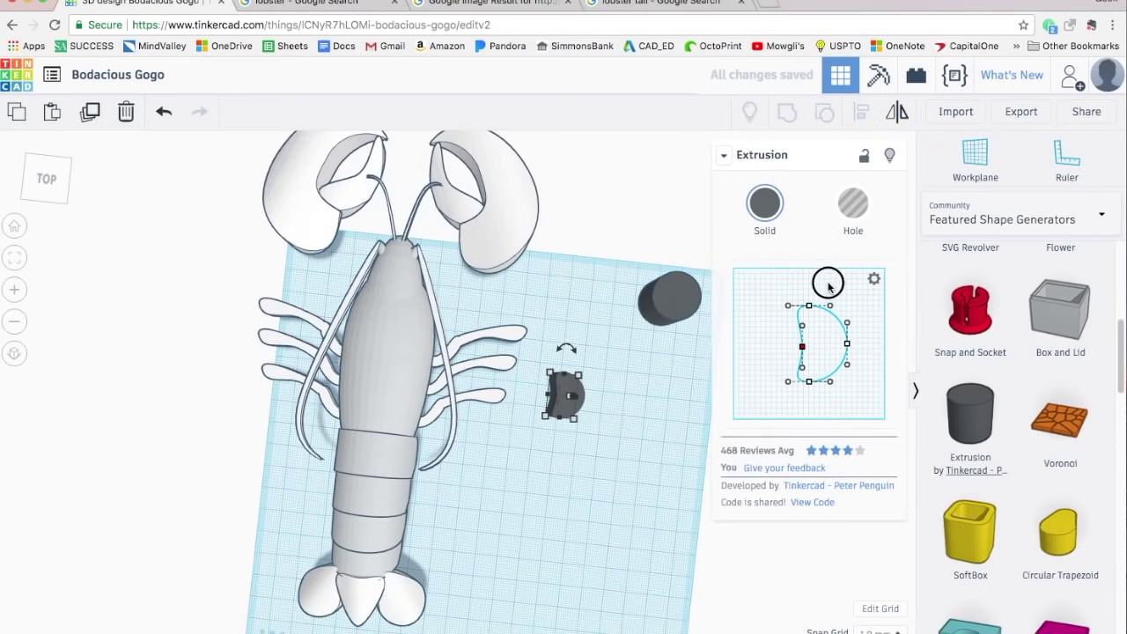
{"action": "left_click_drag", "start_coordinate": [830, 307], "coordinate": [761, 335]}
{"action": "left_click_drag", "start_coordinate": [830, 381], "coordinate": [822, 381]}
{"action": "right_click_drag", "start_coordinate": [615, 461], "coordinate": [697, 491]}
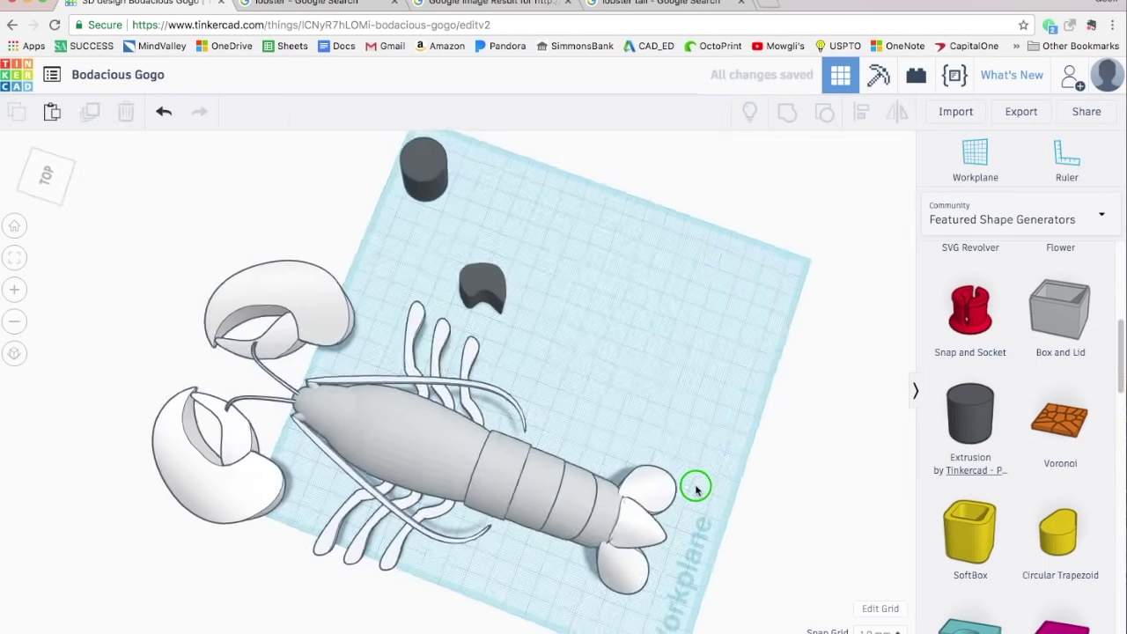
Step: Move the curved arm segment against the base of the nearest claw
{"action": "left_click_drag", "start_coordinate": [455, 297], "coordinate": [378, 322]}
{"action": "right_click_drag", "start_coordinate": [422, 405], "coordinate": [432, 326]}
{"action": "scroll", "coordinate": [353, 352], "scroll_direction": "up", "scroll_amount": 3}
{"action": "left_click_drag", "start_coordinate": [310, 315], "coordinate": [310, 333]}
{"action": "right_click_drag", "start_coordinate": [310, 333], "coordinate": [327, 360]}
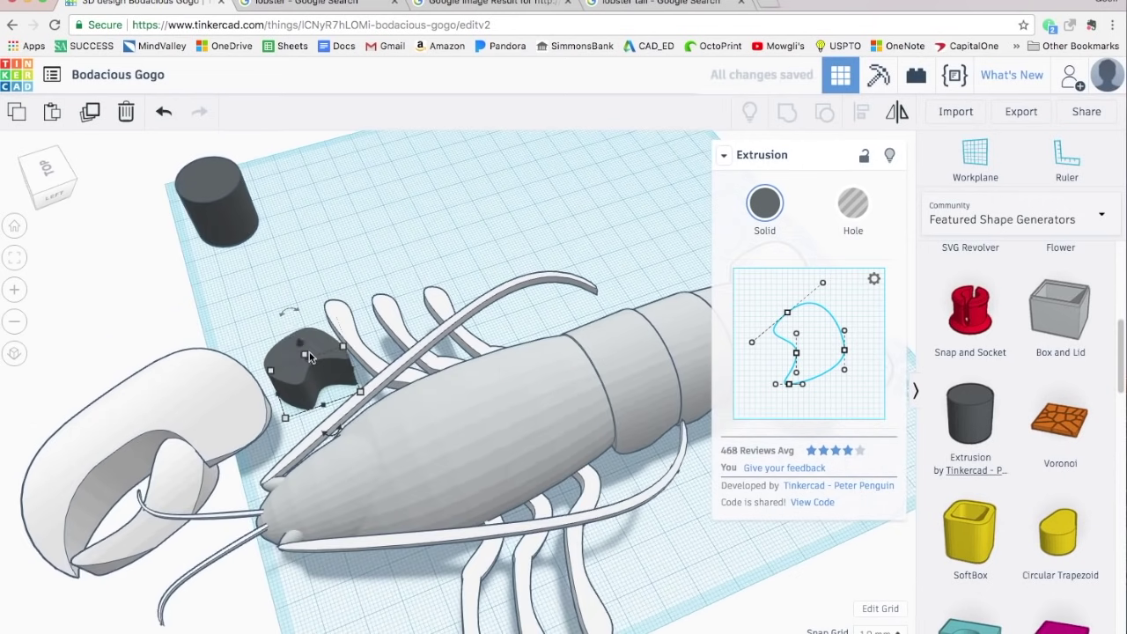
{"action": "left_click_drag", "start_coordinate": [298, 325], "coordinate": [294, 305]}
Step: Adjust the curved arm segment's height until it lines up with the base of the claw
{"action": "right_click_drag", "start_coordinate": [282, 287], "coordinate": [410, 247]}
{"action": "left_click_drag", "start_coordinate": [354, 304], "coordinate": [408, 243]}
{"action": "right_click_drag", "start_coordinate": [409, 242], "coordinate": [299, 216]}
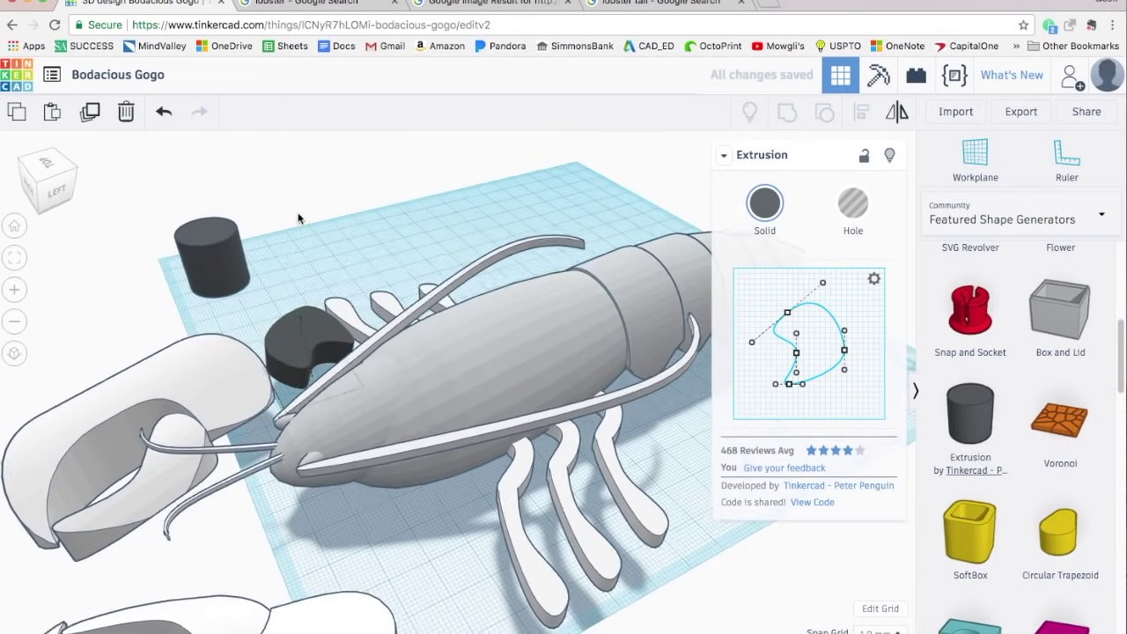
{"action": "left_click_drag", "start_coordinate": [275, 245], "coordinate": [280, 352]}
{"action": "right_click_drag", "start_coordinate": [279, 352], "coordinate": [718, 263]}
{"action": "middle_click_drag", "start_coordinate": [718, 263], "coordinate": [586, 271]}
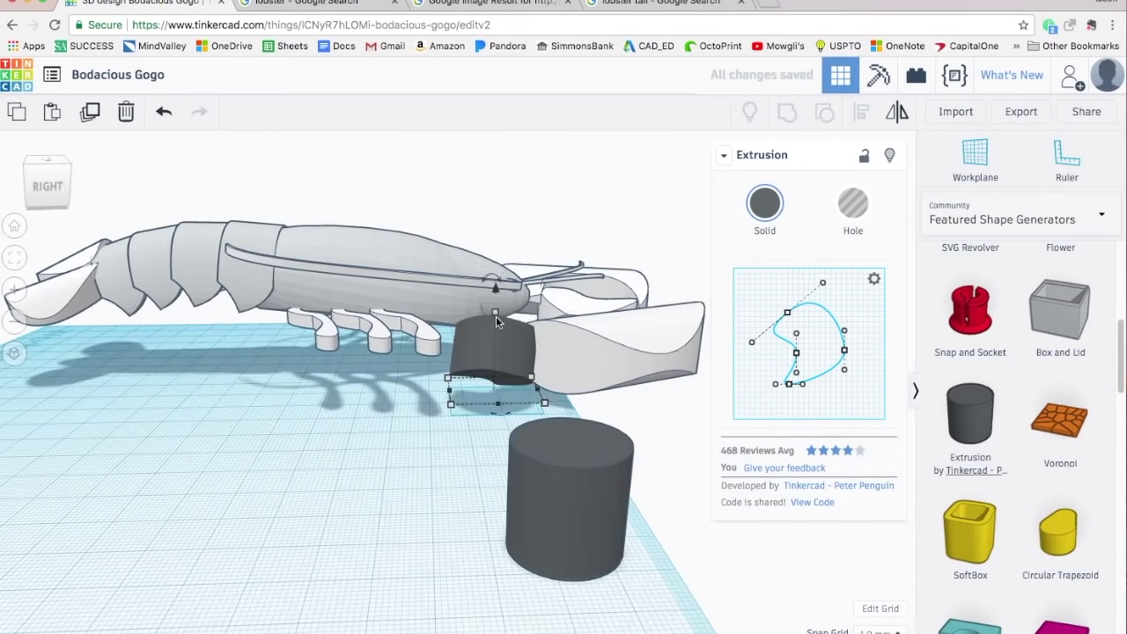
{"action": "left_click_drag", "start_coordinate": [496, 298], "coordinate": [496, 288]}
{"action": "left_click", "coordinate": [374, 517]}
{"action": "right_click_drag", "start_coordinate": [375, 516], "coordinate": [755, 458]}
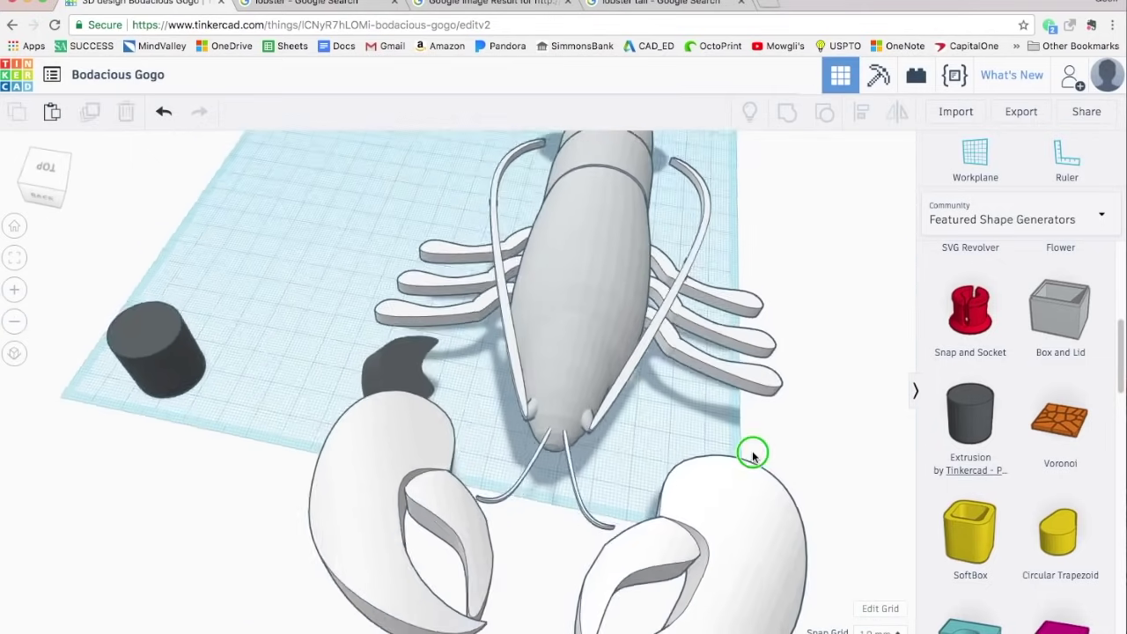
Step: Select the claw with its arm segment and shift both five grid steps toward the lobster's body
{"action": "left_click", "coordinate": [397, 454]}
{"action": "left_click", "coordinate": [400, 382], "text": "shift"}
{"action": "key", "text": "Right"}
{"action": "key", "text": "Right"}
{"action": "key", "text": "Right"}
{"action": "key", "text": "Right"}
{"action": "key", "text": "Right"}
Step: Check the reference photo, then copy the spare Extrusion cylinder and reshape it into a narrower arm segment with a concave side
{"action": "left_click", "coordinate": [352, 3]}
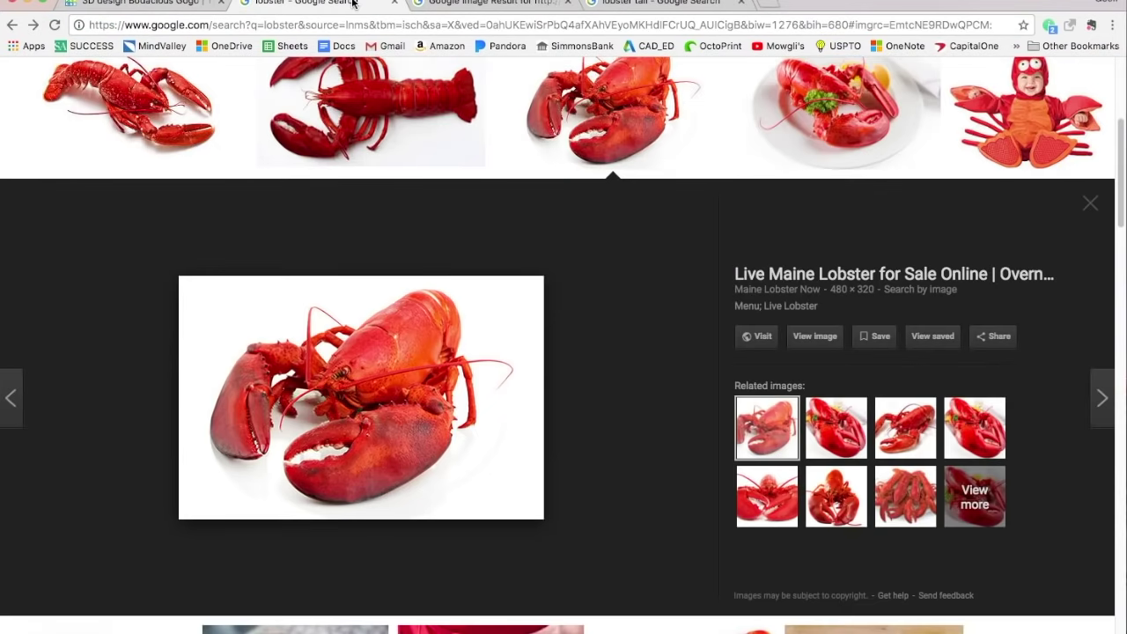
{"action": "left_click", "coordinate": [213, 7]}
{"action": "right_click_drag", "start_coordinate": [447, 389], "coordinate": [103, 464]}
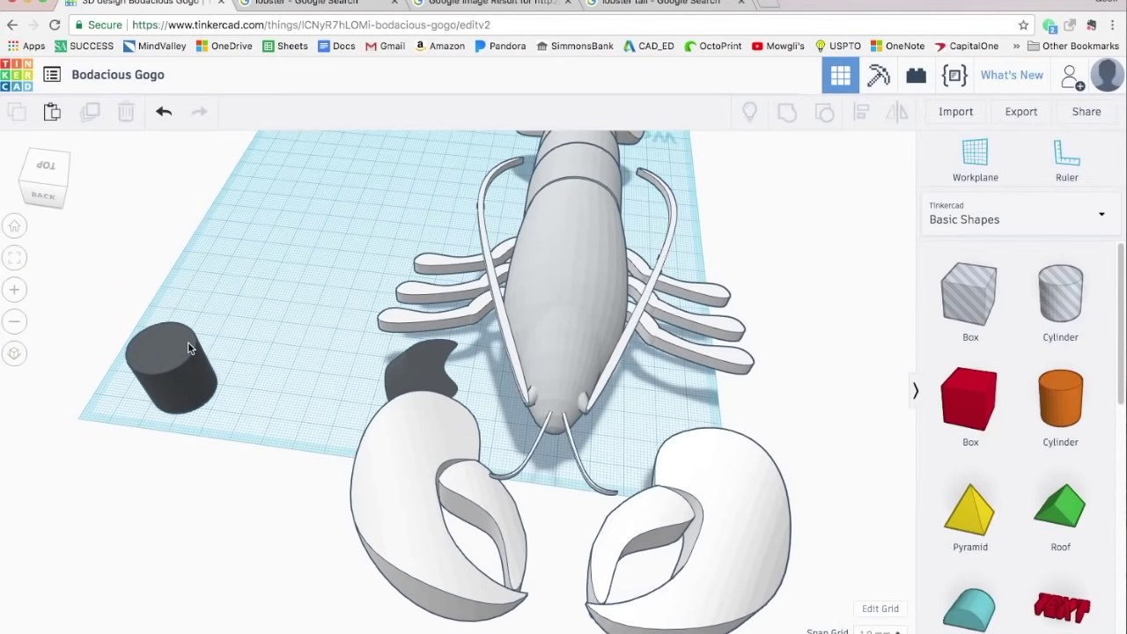
{"action": "left_click_drag", "start_coordinate": [188, 342], "coordinate": [334, 352], "text": "alt"}
{"action": "left_click_drag", "start_coordinate": [772, 344], "coordinate": [798, 338]}
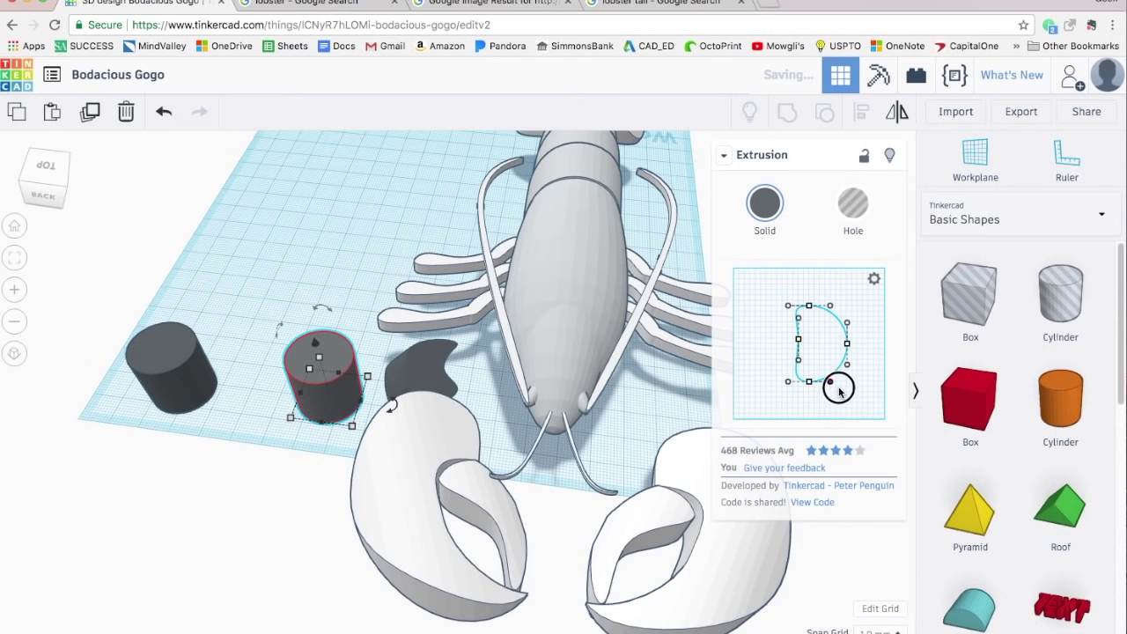
{"action": "left_click_drag", "start_coordinate": [838, 388], "coordinate": [841, 386]}
{"action": "mouse_move", "coordinate": [847, 344]}
{"action": "left_mouse_down"}
{"action": "mouse_move", "coordinate": [803, 337]}
{"action": "mouse_move", "coordinate": [833, 346]}
{"action": "left_mouse_up"}
{"action": "left_click", "coordinate": [831, 305]}
{"action": "left_click_drag", "start_coordinate": [846, 307], "coordinate": [848, 305]}
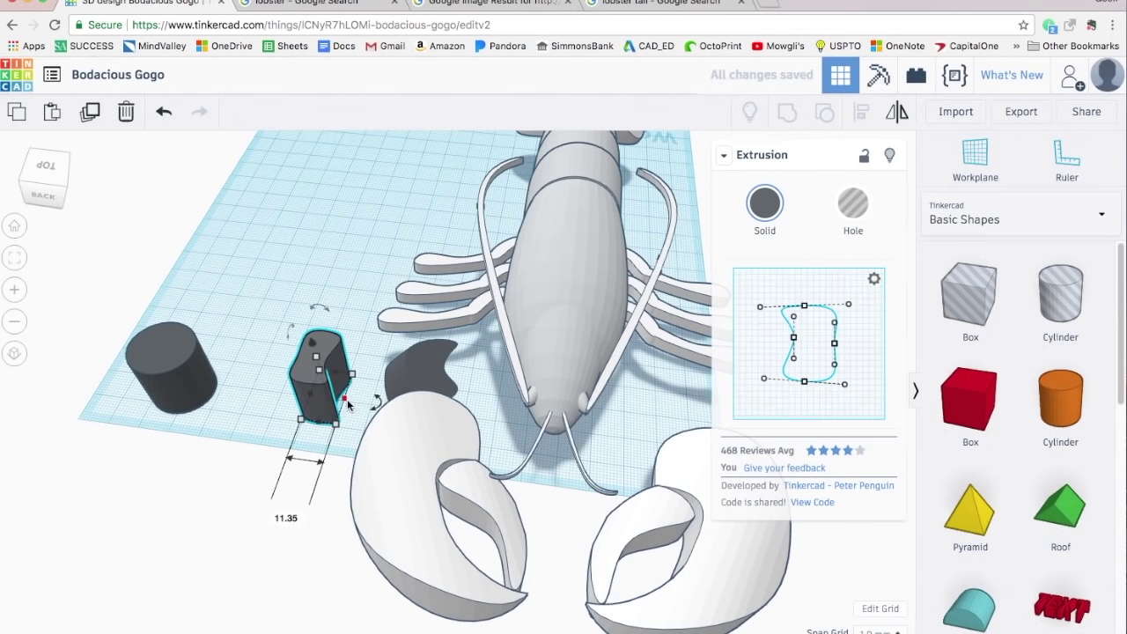
{"action": "right_click_drag", "start_coordinate": [324, 374], "coordinate": [300, 376]}
Step: Rotate and tilt the second arm segment and move it between the body and the first arm segment
{"action": "left_click_drag", "start_coordinate": [385, 393], "coordinate": [308, 456]}
{"action": "left_click", "coordinate": [365, 199]}
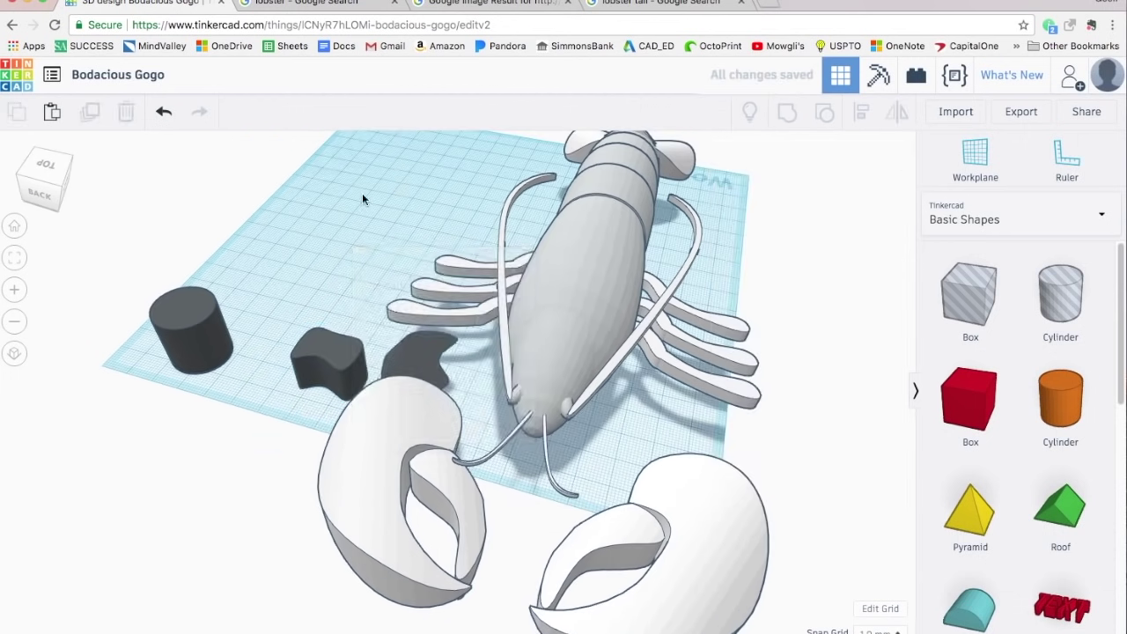
{"action": "right_click_drag", "start_coordinate": [365, 199], "coordinate": [410, 145]}
{"action": "left_click", "coordinate": [330, 388]}
{"action": "left_click_drag", "start_coordinate": [327, 330], "coordinate": [378, 222]}
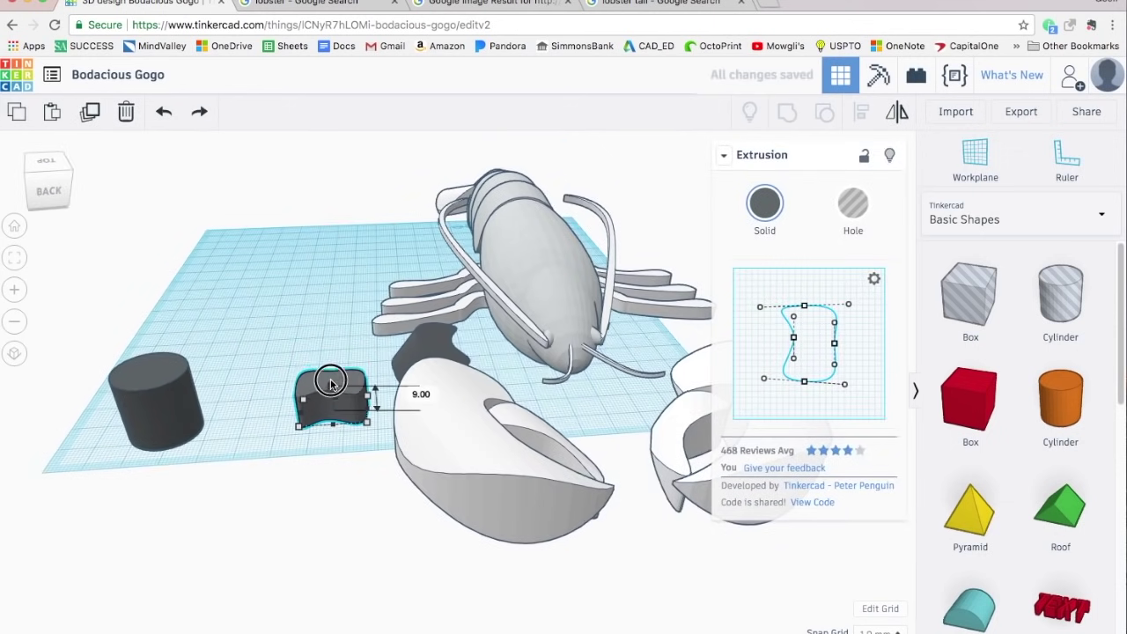
{"action": "left_click_drag", "start_coordinate": [328, 329], "coordinate": [370, 252]}
{"action": "left_click_drag", "start_coordinate": [338, 386], "coordinate": [485, 367]}
{"action": "right_click_drag", "start_coordinate": [483, 374], "coordinate": [552, 486]}
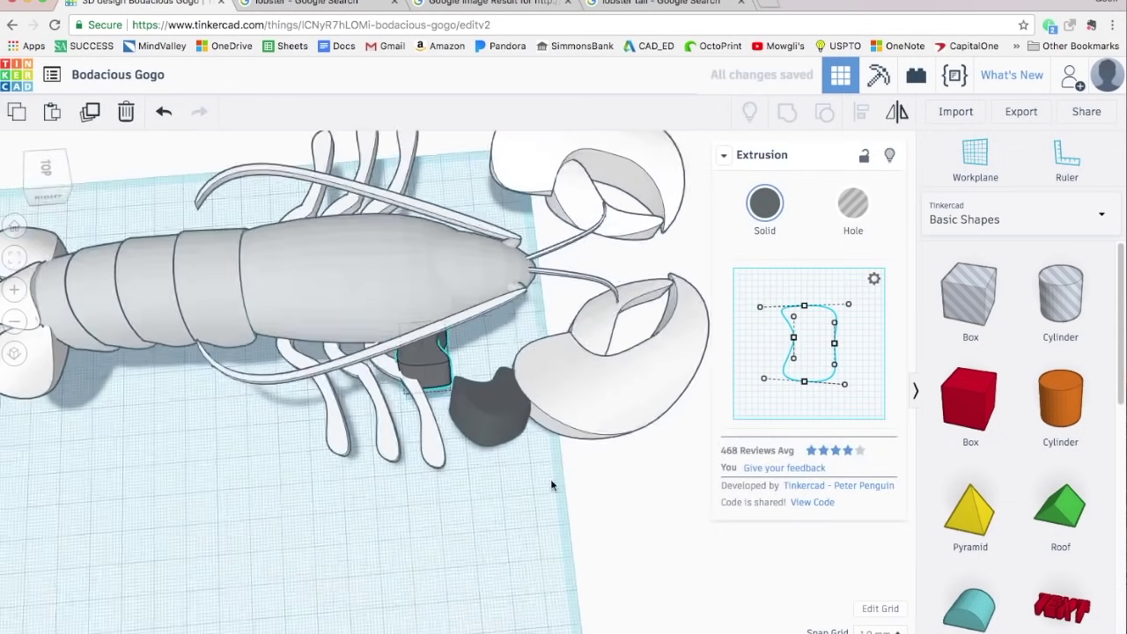
Step: Fine-tune the inner arm segment's position and height so it bridges the body and the outer segment
{"action": "left_click_drag", "start_coordinate": [452, 381], "coordinate": [457, 384]}
{"action": "right_click_drag", "start_coordinate": [462, 517], "coordinate": [465, 426]}
{"action": "left_click_drag", "start_coordinate": [448, 286], "coordinate": [450, 267]}
{"action": "right_click_drag", "start_coordinate": [441, 441], "coordinate": [205, 498]}
{"action": "scroll", "coordinate": [479, 329], "scroll_direction": "up", "scroll_amount": 5}
{"action": "left_click", "coordinate": [513, 365]}
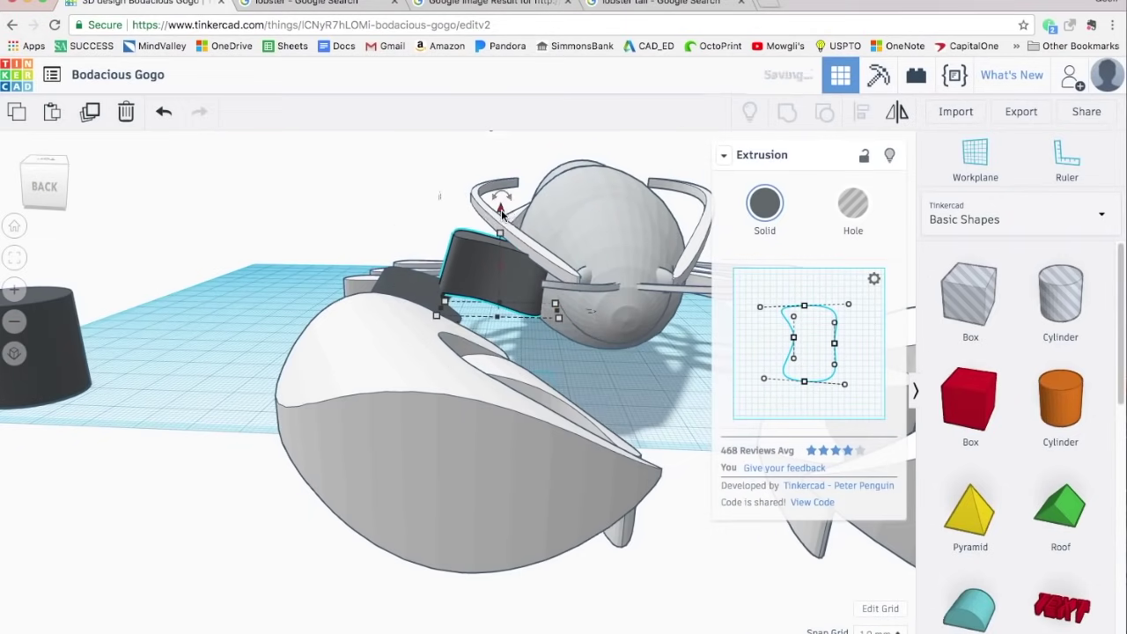
{"action": "left_click_drag", "start_coordinate": [499, 210], "coordinate": [500, 217]}
{"action": "left_click", "coordinate": [350, 200]}
{"action": "right_click_drag", "start_coordinate": [350, 200], "coordinate": [369, 203]}
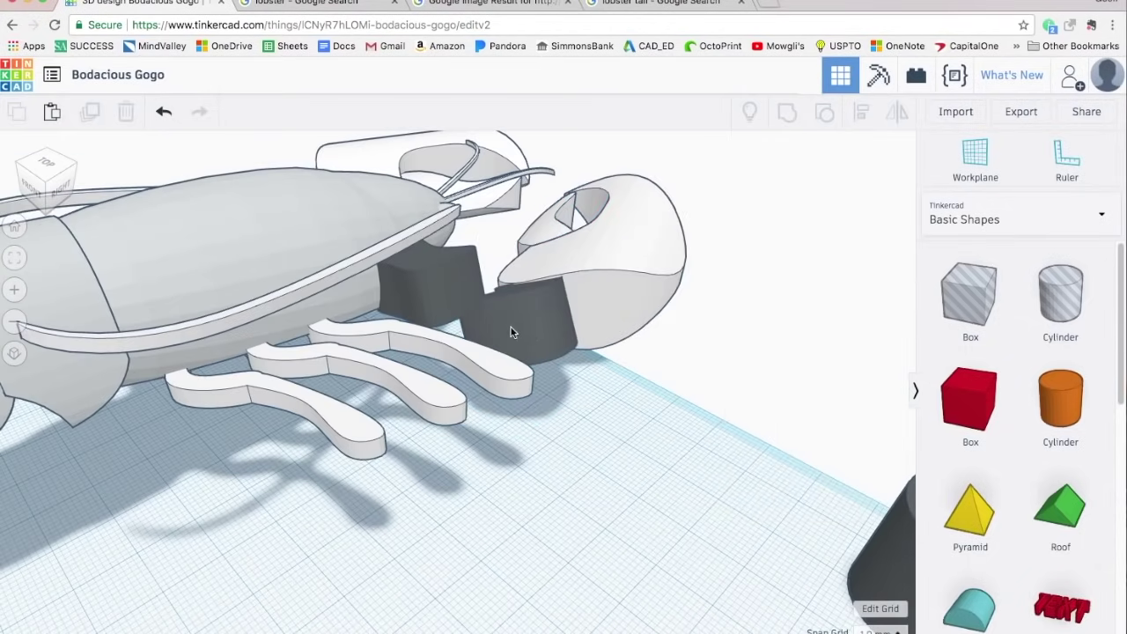
Step: Rotate the outer arm segment upright by about 33° and slide it to meet the claw and inner segment
{"action": "left_click", "coordinate": [511, 327]}
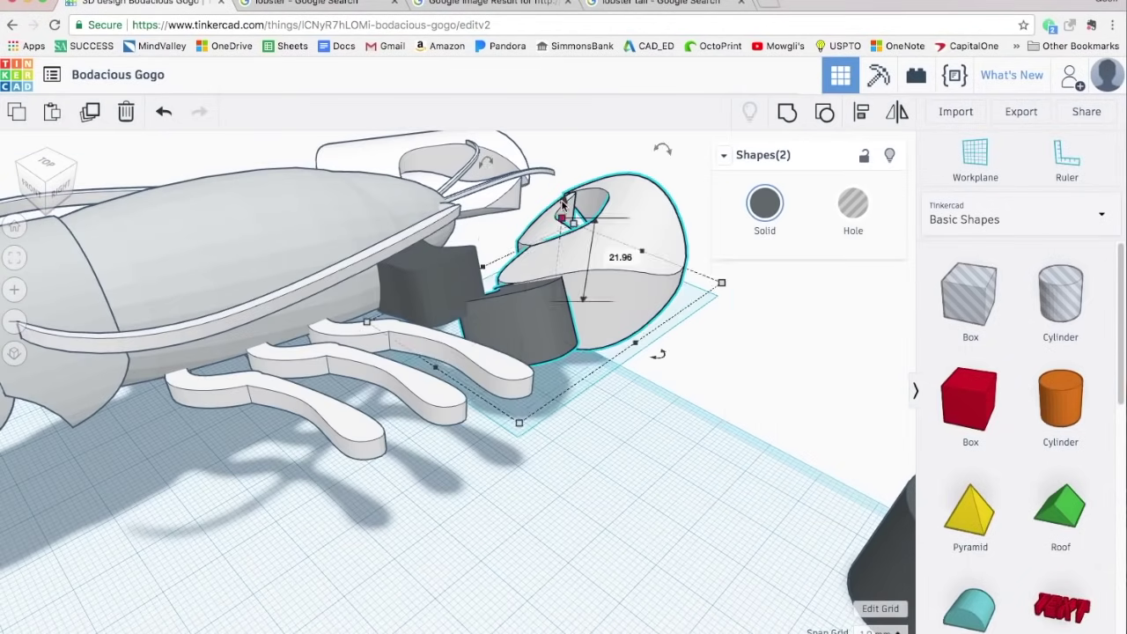
{"action": "left_click_drag", "start_coordinate": [511, 327], "coordinate": [518, 284]}
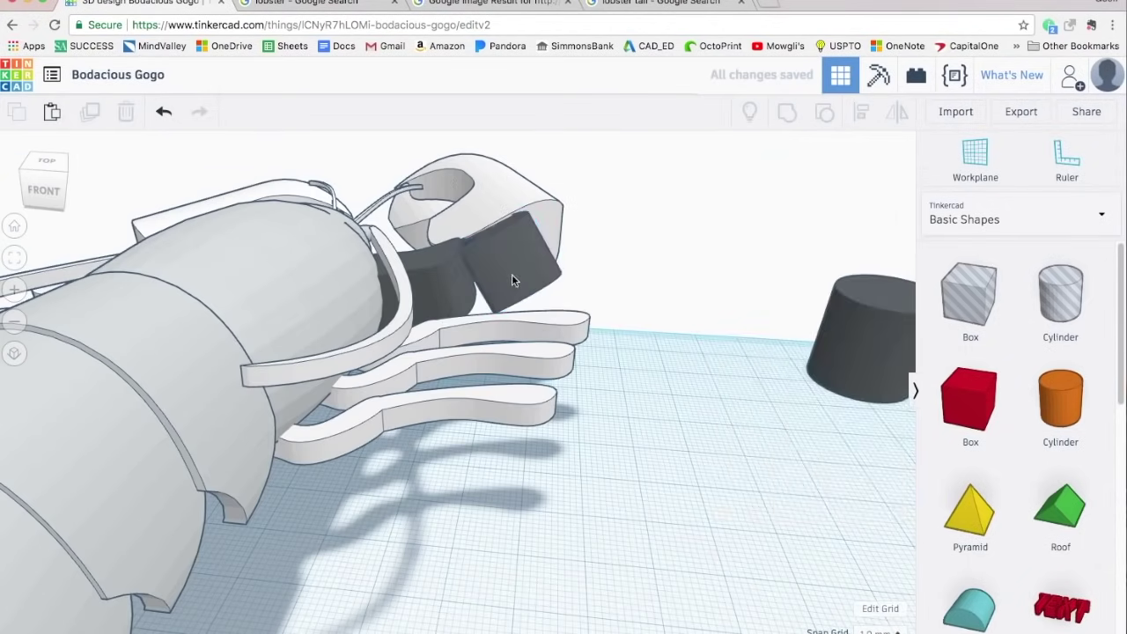
{"action": "left_click", "coordinate": [514, 280]}
{"action": "left_click_drag", "start_coordinate": [518, 169], "coordinate": [511, 184]}
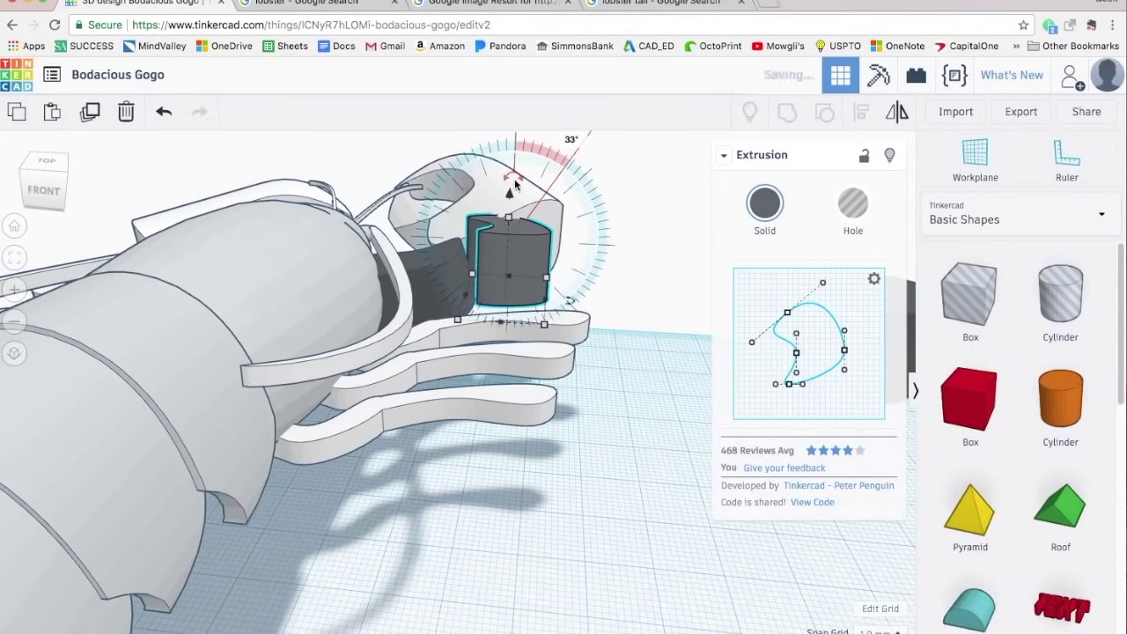
{"action": "left_click_drag", "start_coordinate": [509, 232], "coordinate": [489, 55]}
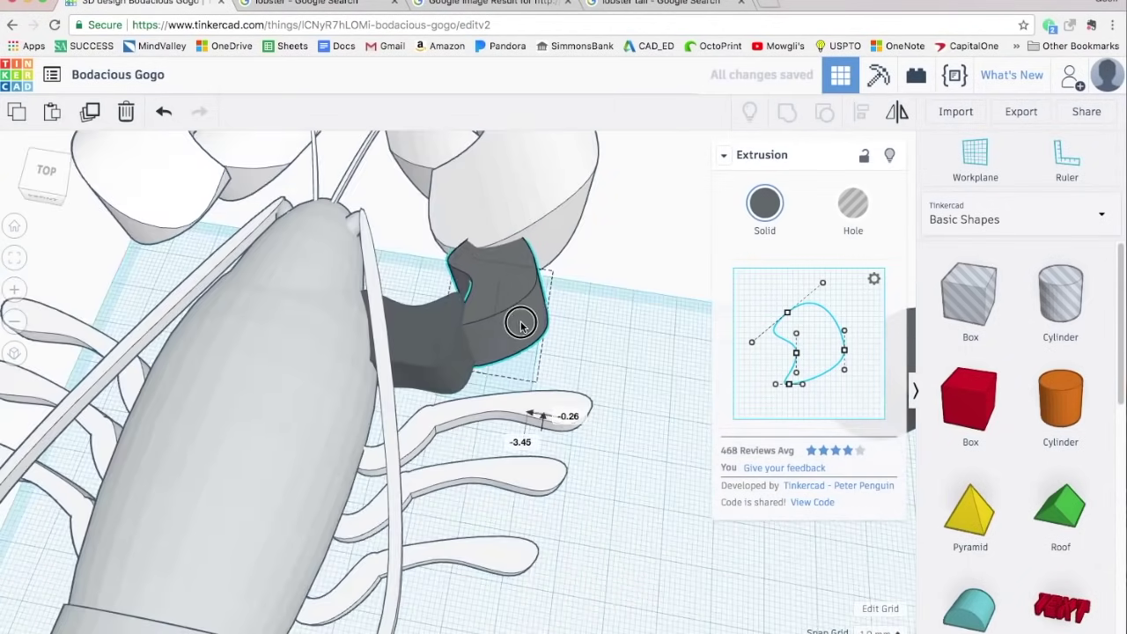
Step: Adjust a point on the outer arm segment's profile and raise the segment slightly
{"action": "mouse_move", "coordinate": [813, 391]}
{"action": "left_mouse_down"}
{"action": "mouse_move", "coordinate": [823, 390]}
{"action": "mouse_move", "coordinate": [788, 383]}
{"action": "mouse_move", "coordinate": [792, 392]}
{"action": "left_mouse_up"}
{"action": "left_click", "coordinate": [659, 384]}
{"action": "left_click", "coordinate": [526, 195]}
{"action": "right_click_drag", "start_coordinate": [770, 357], "coordinate": [247, 387]}
{"action": "left_click", "coordinate": [398, 262]}
{"action": "left_click_drag", "start_coordinate": [398, 260], "coordinate": [396, 249]}
{"action": "left_click", "coordinate": [274, 267]}
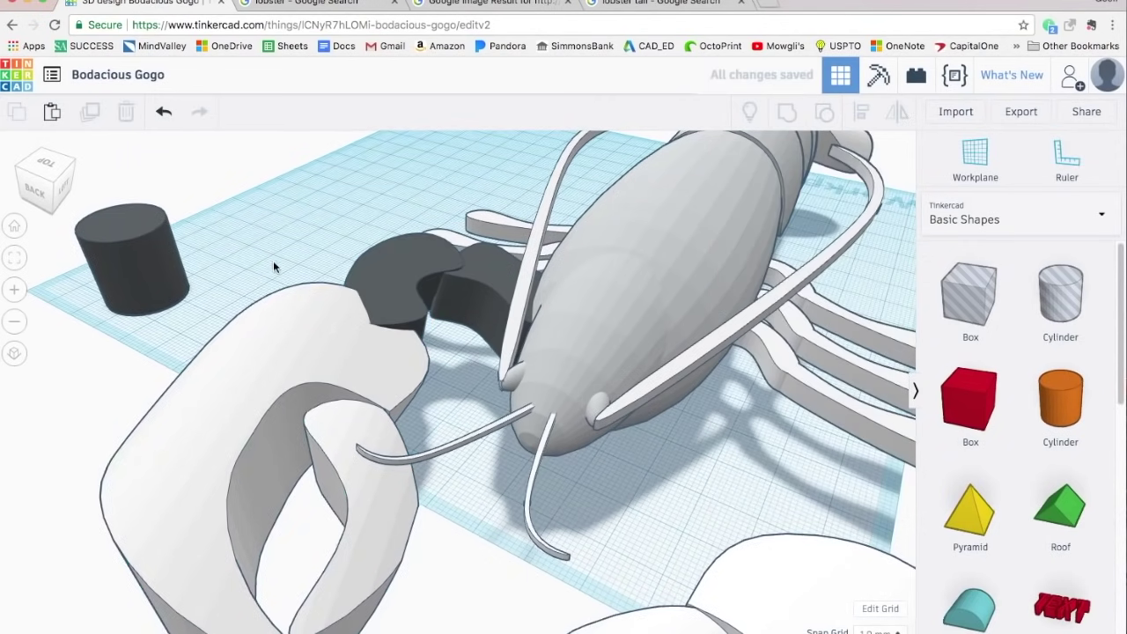
Step: Extend the end of the outer arm segment's profile so it reaches into the base of the claw
{"action": "right_click_drag", "start_coordinate": [274, 267], "coordinate": [639, 187]}
{"action": "left_click", "coordinate": [662, 301]}
{"action": "right_click_drag", "start_coordinate": [667, 335], "coordinate": [402, 395]}
{"action": "scroll", "coordinate": [480, 408], "scroll_direction": "down", "scroll_amount": 5}
{"action": "scroll", "coordinate": [480, 408], "scroll_direction": "up", "scroll_amount": 5}
{"action": "left_click", "coordinate": [752, 453]}
{"action": "left_click", "coordinate": [712, 516]}
{"action": "right_click_drag", "start_coordinate": [753, 452], "coordinate": [211, 433]}
{"action": "scroll", "coordinate": [452, 360], "scroll_direction": "up", "scroll_amount": 5}
{"action": "left_click", "coordinate": [451, 353]}
{"action": "left_click_drag", "start_coordinate": [818, 398], "coordinate": [788, 398]}
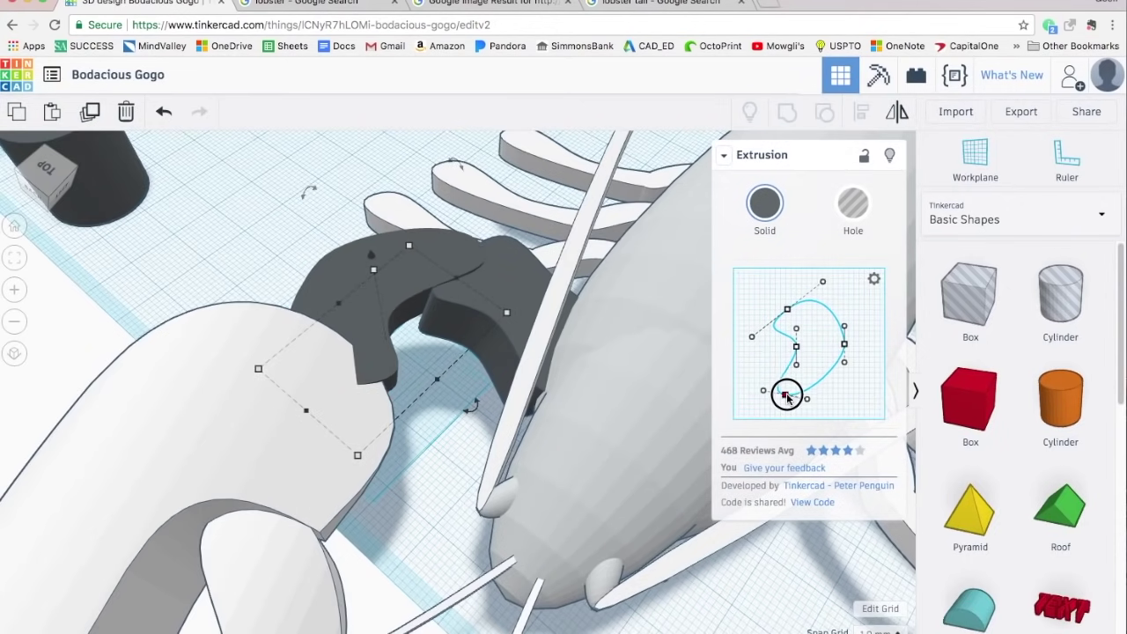
Step: Shorten a curve handle on the inner arm segment's profile to smooth its concave side
{"action": "left_click", "coordinate": [522, 302]}
{"action": "left_click_drag", "start_coordinate": [762, 308], "coordinate": [776, 307]}
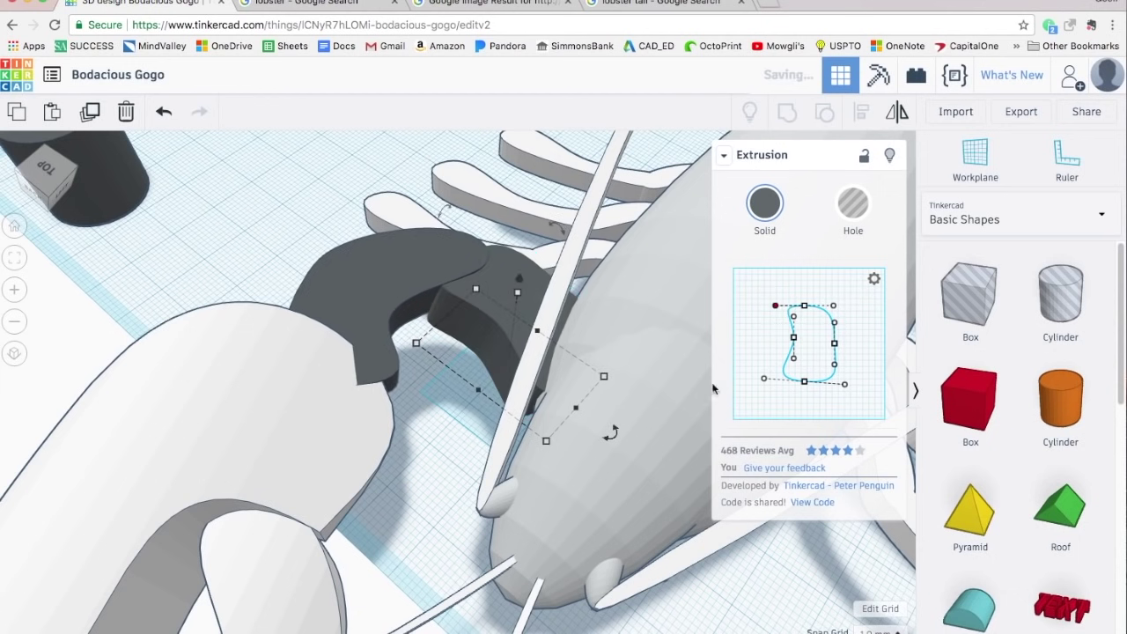
{"action": "left_click", "coordinate": [423, 432]}
Step: Lower the outer arm segment slightly so it aligns with the claw
{"action": "scroll", "coordinate": [423, 433], "scroll_direction": "down", "scroll_amount": 3}
{"action": "right_click_drag", "start_coordinate": [423, 432], "coordinate": [916, 383]}
{"action": "left_click", "coordinate": [510, 269]}
{"action": "left_click_drag", "start_coordinate": [516, 222], "coordinate": [518, 232]}
{"action": "left_click", "coordinate": [531, 446]}
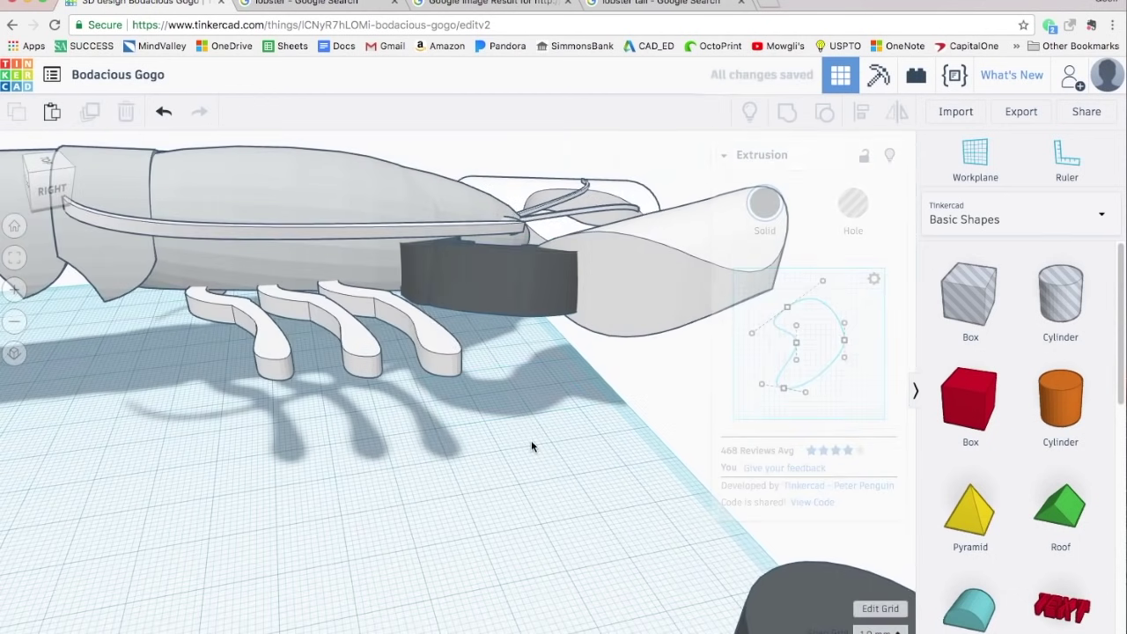
Step: Lower the inner arm segment slightly to match the outer segment's height
{"action": "right_click_drag", "start_coordinate": [532, 446], "coordinate": [537, 529]}
{"action": "left_click", "coordinate": [427, 287]}
{"action": "left_click_drag", "start_coordinate": [432, 249], "coordinate": [433, 256]}
{"action": "right_click_drag", "start_coordinate": [516, 432], "coordinate": [586, 520]}
{"action": "scroll", "coordinate": [506, 445], "scroll_direction": "down", "scroll_amount": 4}
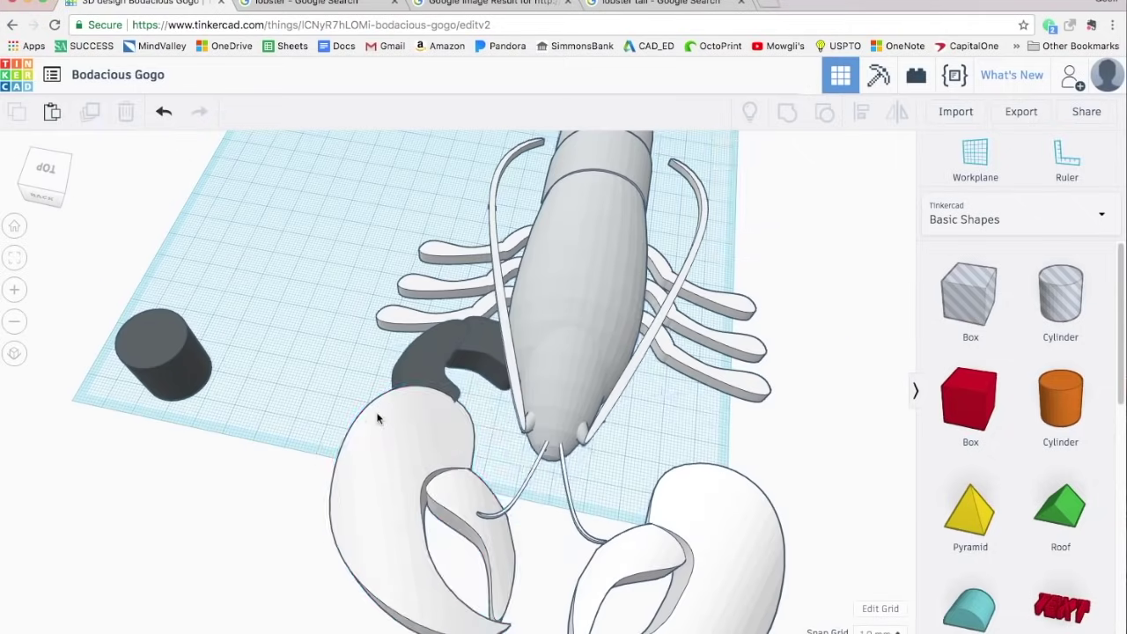
Step: Group the claw with its inner and outer arm segments, and delete the separate claw on the opposite side
{"action": "left_click", "coordinate": [378, 420]}
{"action": "left_click", "coordinate": [424, 356], "text": "shift"}
{"action": "left_click", "coordinate": [480, 339], "text": "shift"}
{"action": "left_click", "coordinate": [787, 112]}
{"action": "left_click", "coordinate": [748, 513]}
{"action": "key", "text": "Delete"}
Step: Duplicate the grouped claw and arm, mirror the copy sideways, and move it to the opposite side of the body
{"action": "left_click", "coordinate": [451, 435]}
{"action": "key", "text": "ctrl+d"}
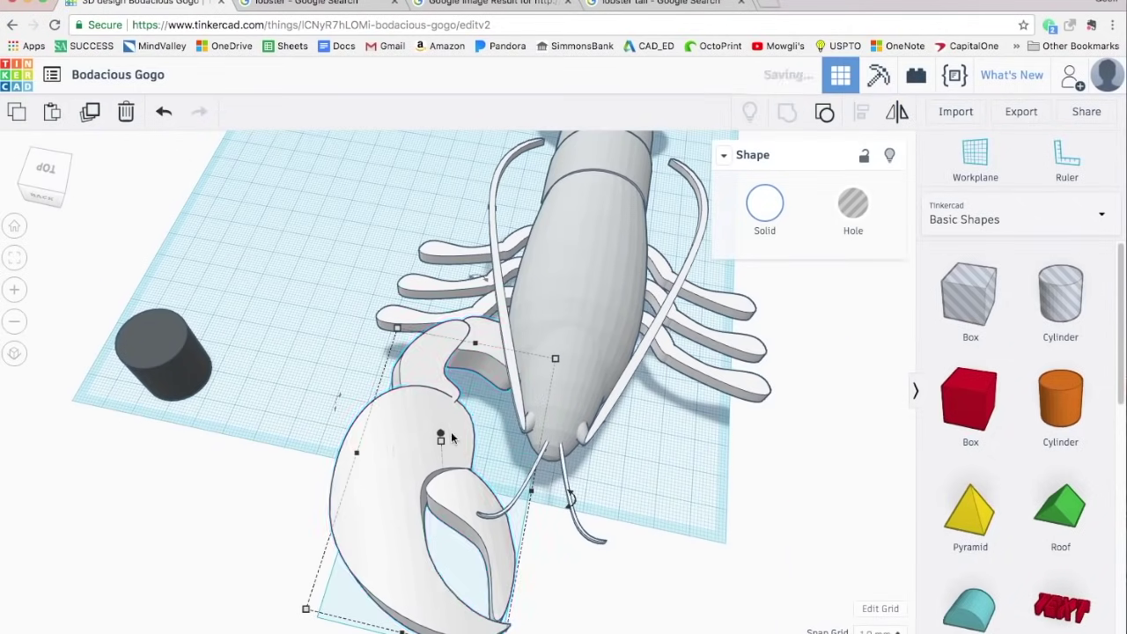
{"action": "key", "text": "m"}
{"action": "left_click", "coordinate": [487, 322]}
{"action": "key", "text": "Right"}
{"action": "key", "text": "Right"}
{"action": "key", "text": "Right"}
{"action": "key", "text": "Right"}
{"action": "key", "text": "Right"}
{"action": "key", "text": "Right"}
{"action": "key", "text": "Right"}
{"action": "key", "text": "Right"}
{"action": "key", "text": "Right"}
{"action": "key", "text": "Right"}
{"action": "key", "text": "Right"}
{"action": "key", "text": "Right"}
{"action": "key", "text": "Right"}
{"action": "key", "text": "Right"}
{"action": "key", "text": "Right"}
{"action": "key", "text": "Right"}
{"action": "key", "text": "Right"}
{"action": "key", "text": "Right"}
{"action": "key", "text": "Right"}
{"action": "key", "text": "Right"}
Step: Group all the lobster's parts, excluding the spare cylinder, into one shape and colour it red
{"action": "right_click_drag", "start_coordinate": [835, 584], "coordinate": [867, 231]}
{"action": "scroll", "coordinate": [715, 510], "scroll_direction": "up", "scroll_amount": 4}
{"action": "right_click_drag", "start_coordinate": [715, 509], "coordinate": [231, 534]}
{"action": "scroll", "coordinate": [789, 467], "scroll_direction": "down", "scroll_amount": 3}
{"action": "left_click", "coordinate": [97, 233]}
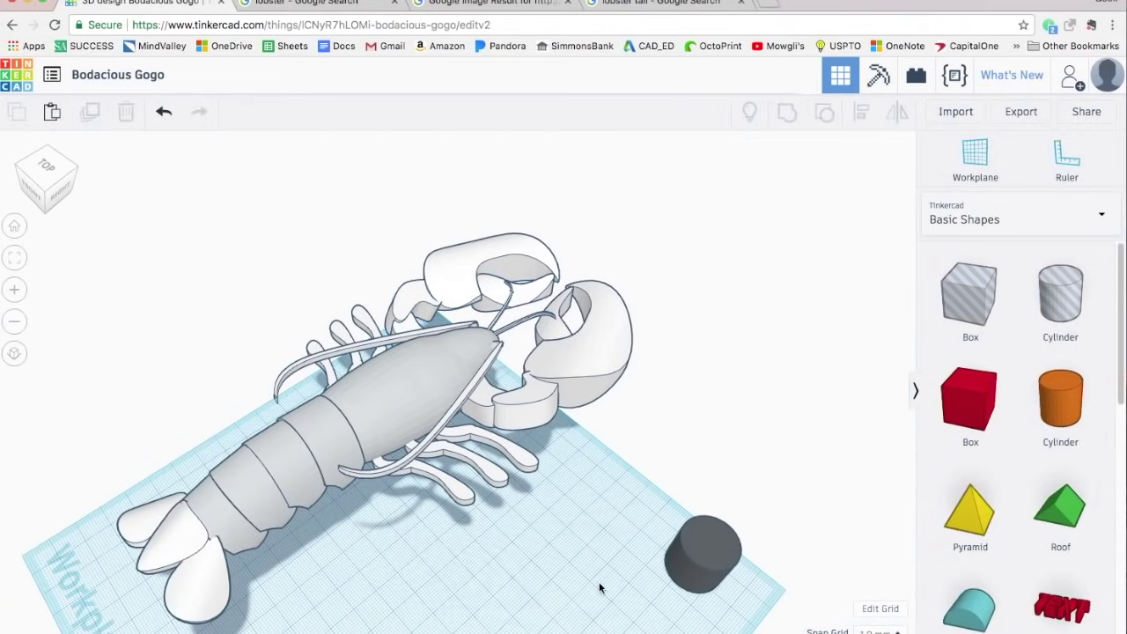
{"action": "left_click_drag", "start_coordinate": [132, 208], "coordinate": [565, 608]}
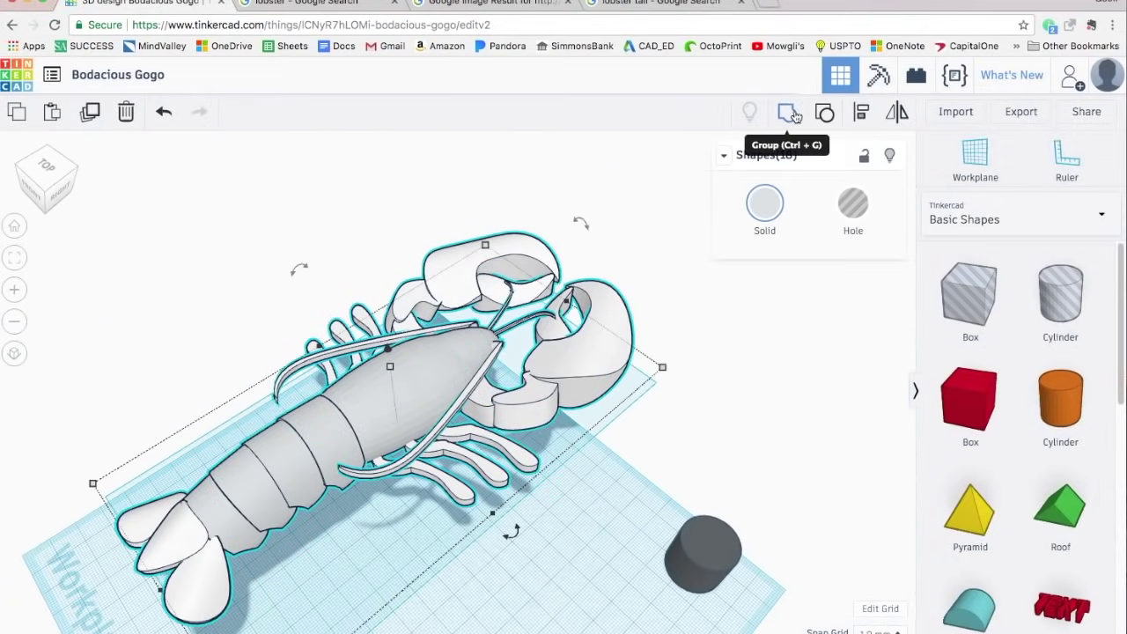
{"action": "left_click", "coordinate": [765, 204]}
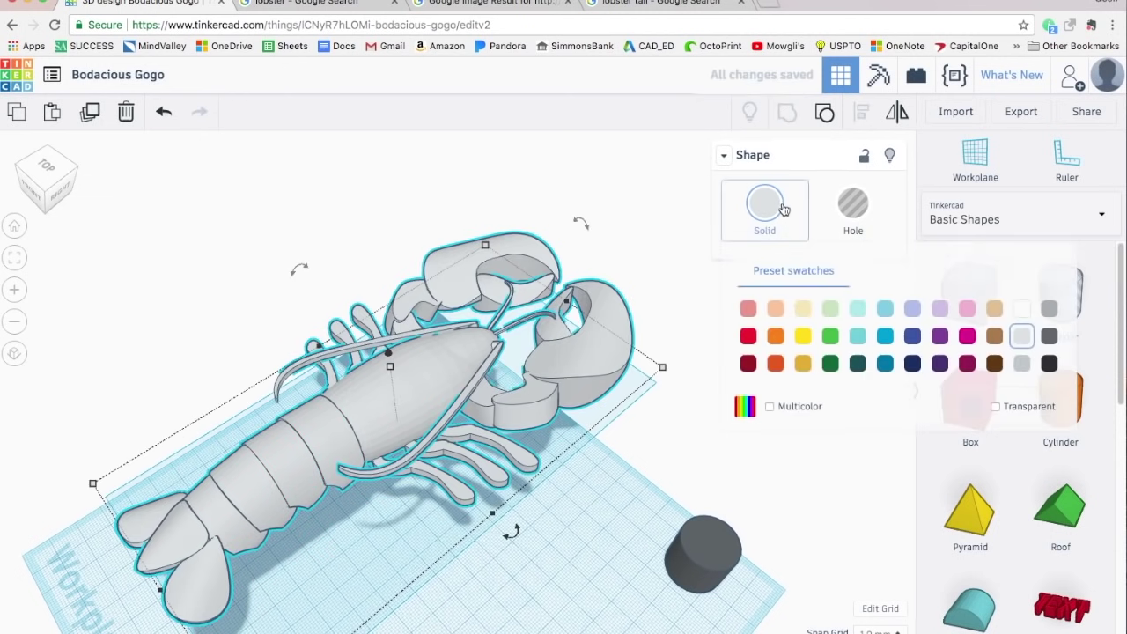
{"action": "left_click", "coordinate": [748, 337]}
{"action": "left_click", "coordinate": [550, 528]}
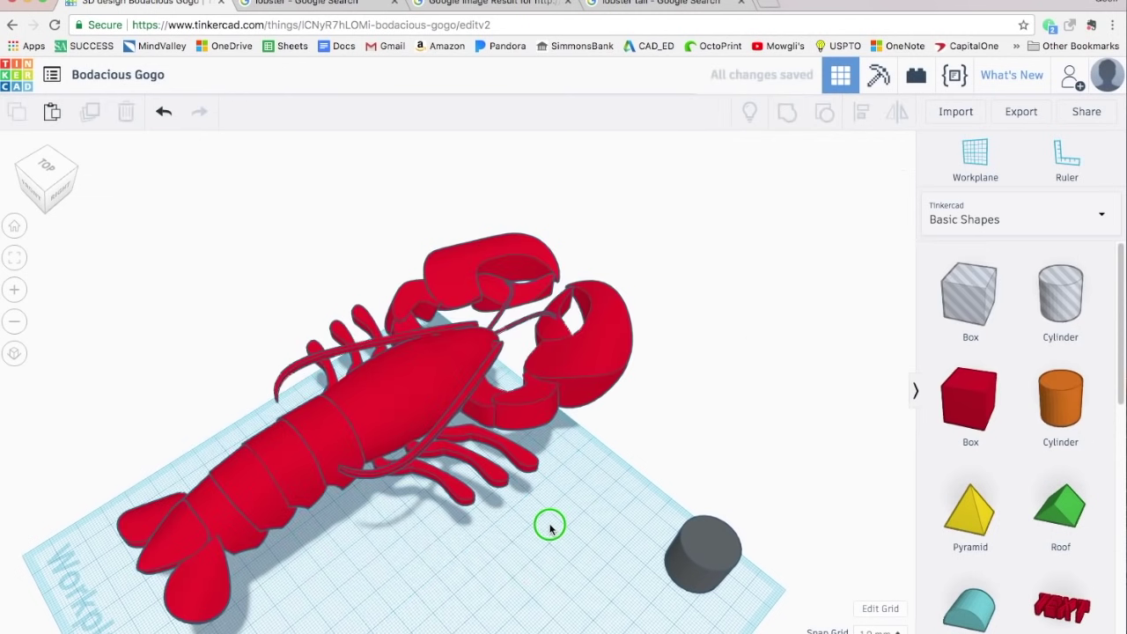
Step: Delete the spare dark cylinder beside the lobster from the workplane
{"action": "right_click_drag", "start_coordinate": [549, 527], "coordinate": [428, 493]}
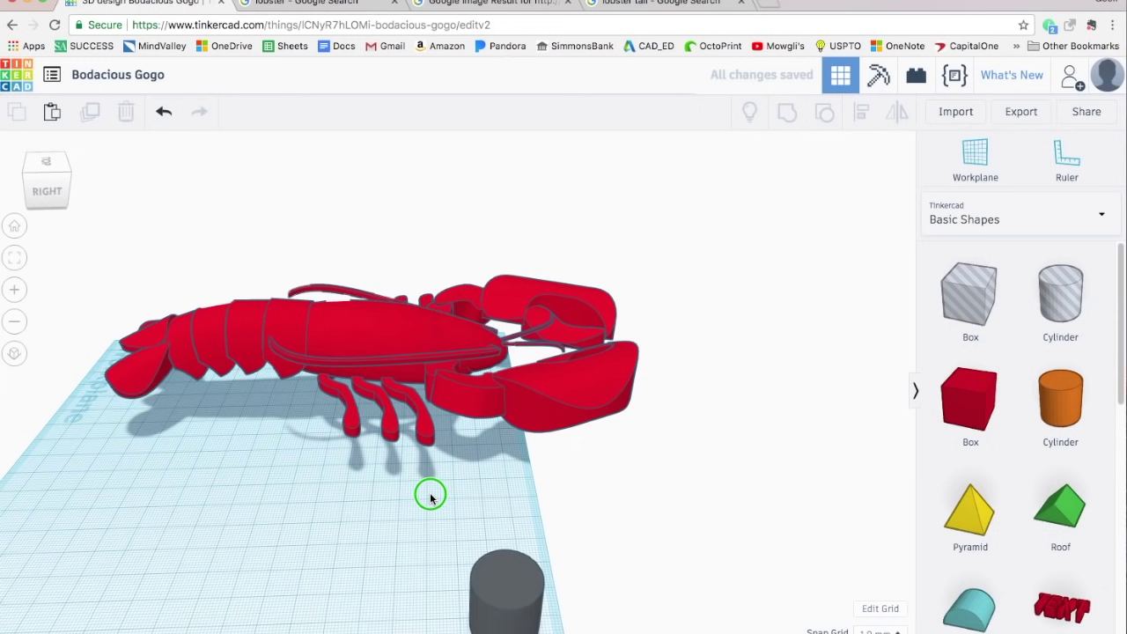
{"action": "left_click", "coordinate": [476, 600]}
{"action": "key", "text": "Delete"}
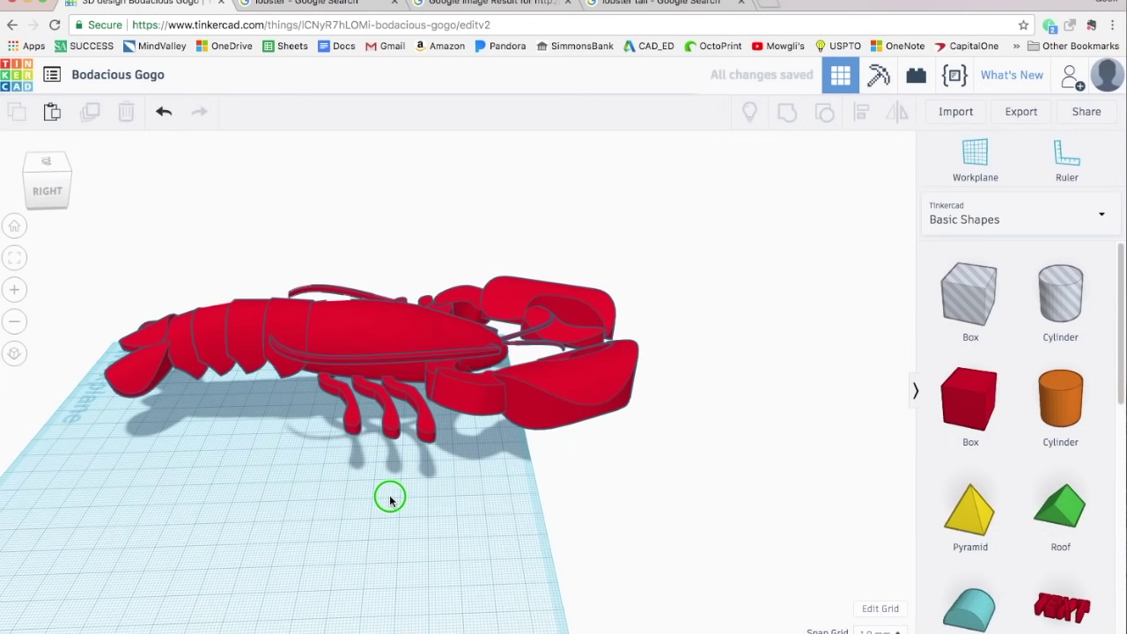
{"action": "right_click_drag", "start_coordinate": [390, 500], "coordinate": [846, 476]}
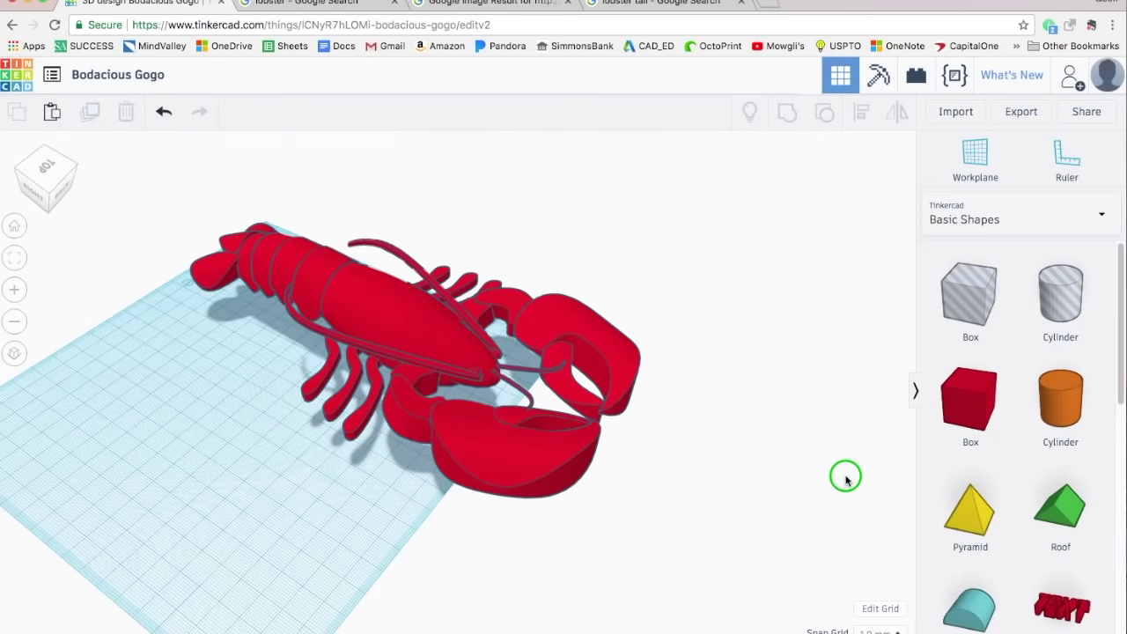